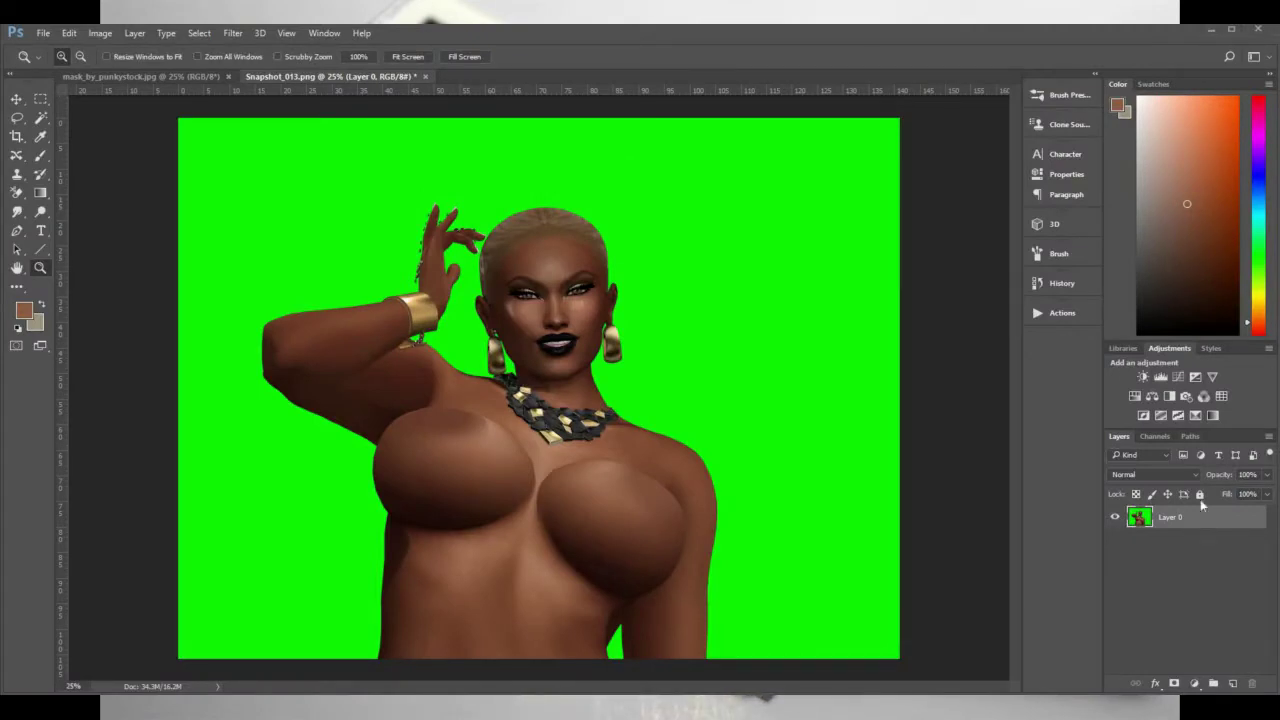
# Erase the whole green backdrop around the woman with the Background Eraser tool, using Discontiguous limits and 100% tolerance.
pyautogui.click(16, 193)
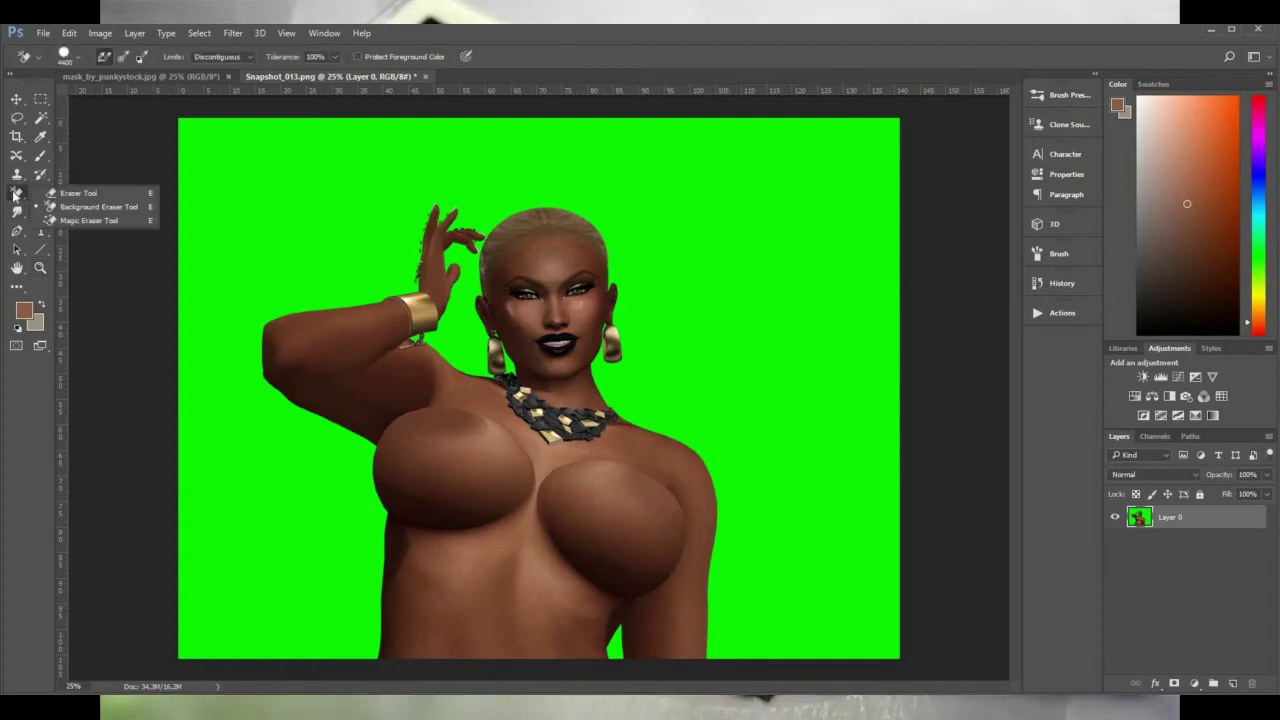
pyautogui.click(94, 207)
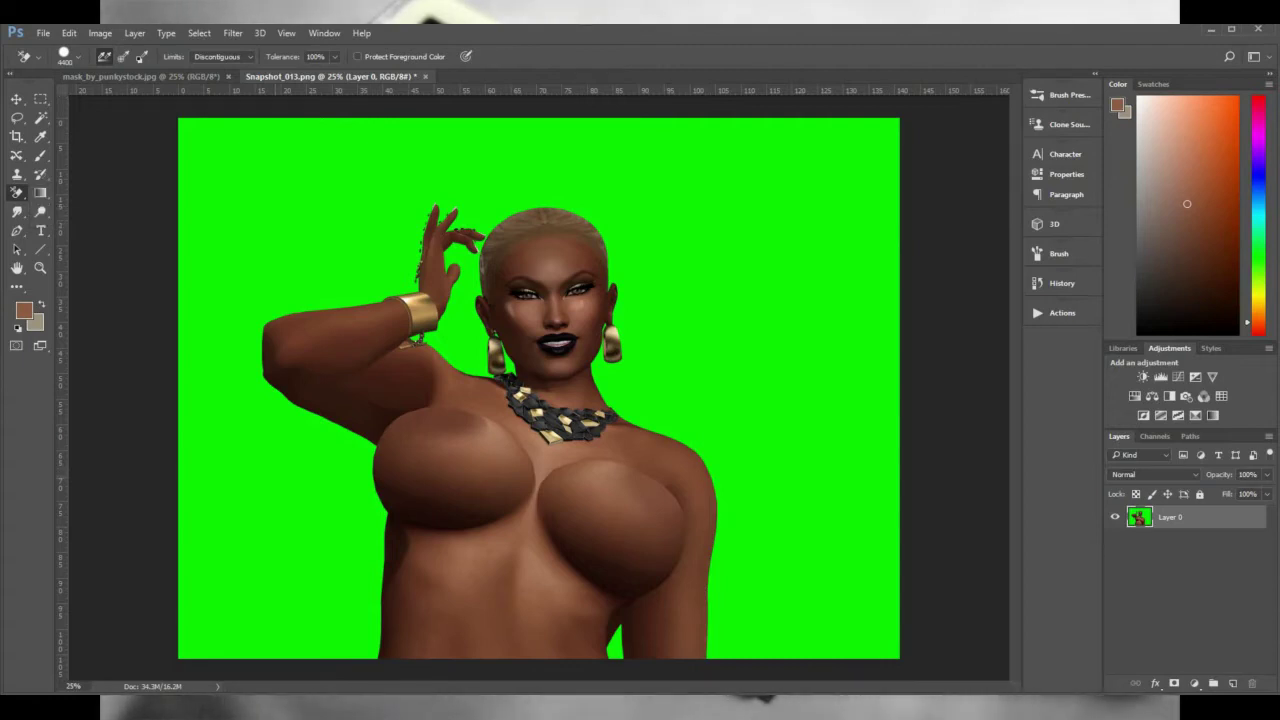
pyautogui.click(275, 445)
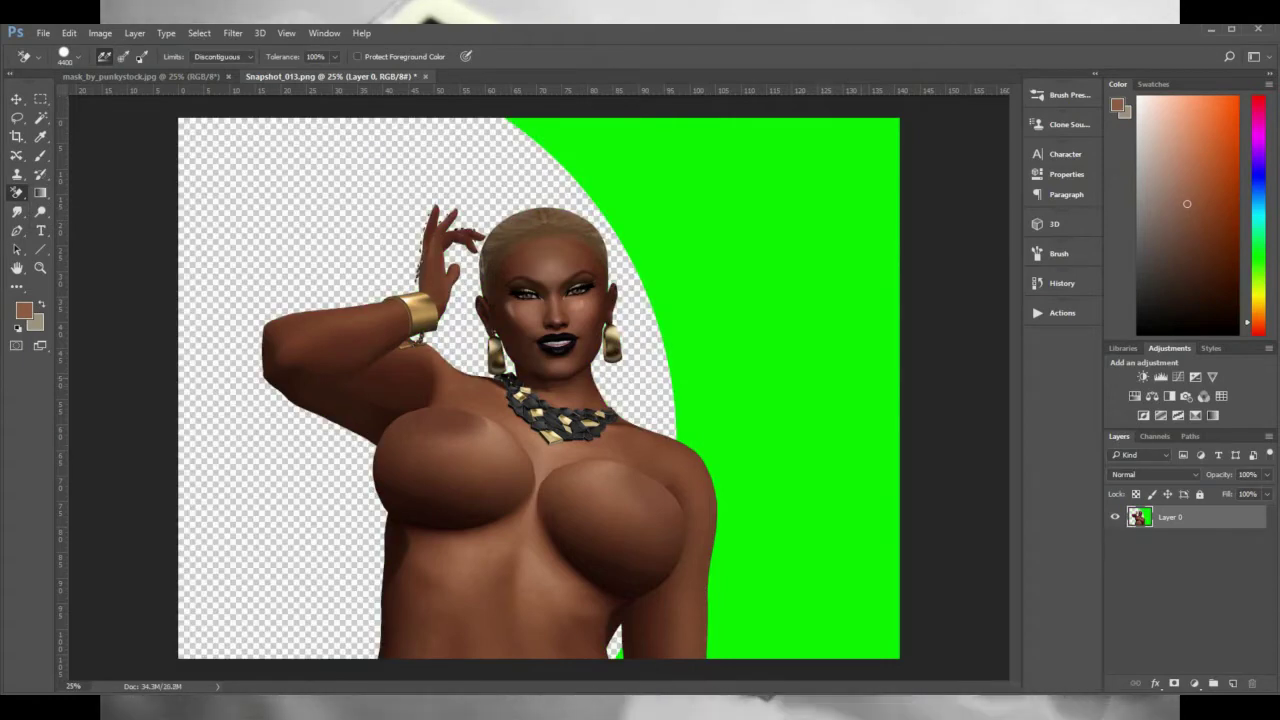
pyautogui.click(768, 364)
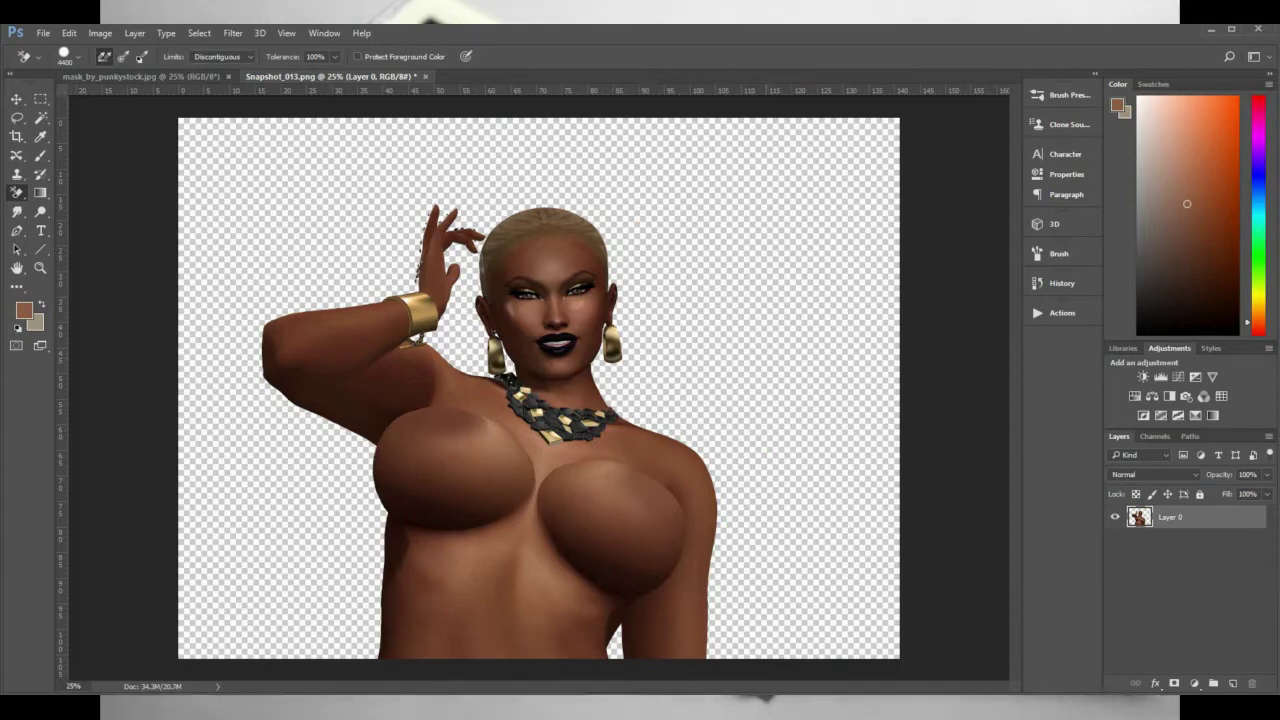
# Copy the entire mask_by_punkystock.jpg image, close that document and paste the copy as a new layer in Snapshot_013.png.
pyautogui.click(140, 78)
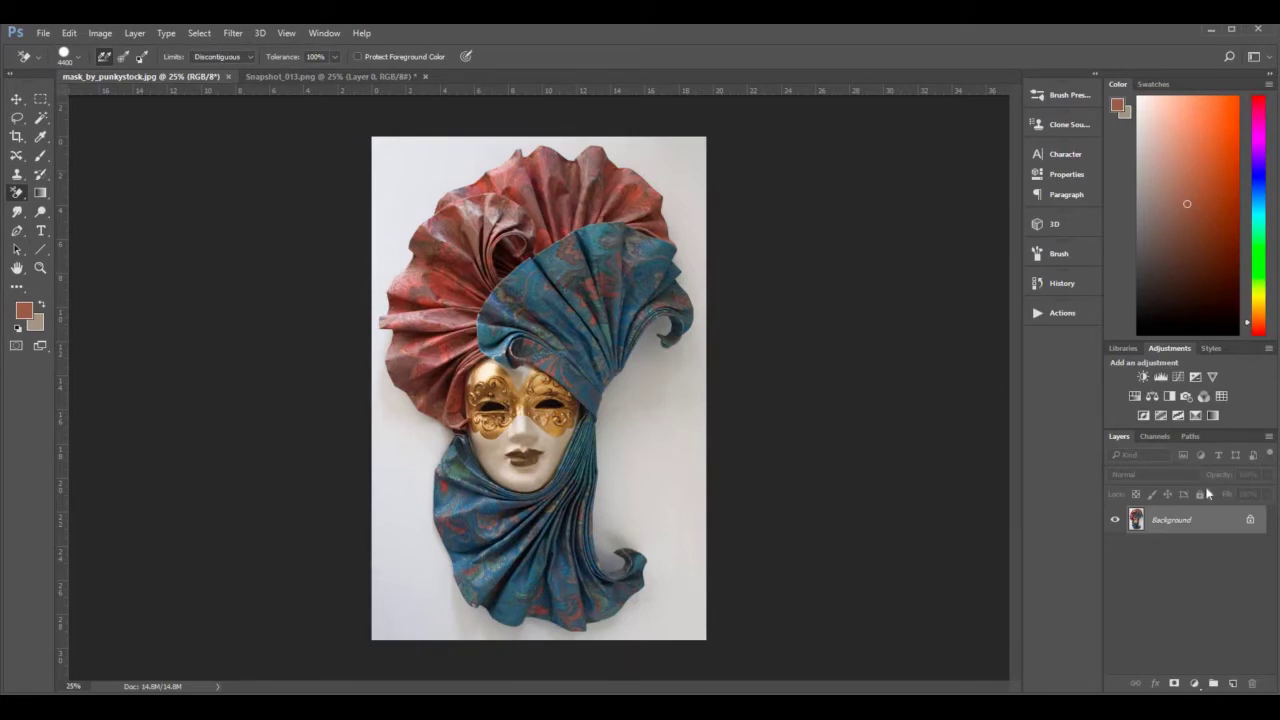
pyautogui.hotkey('ctrl', 'a')
pyautogui.hotkey('ctrl', 'w')
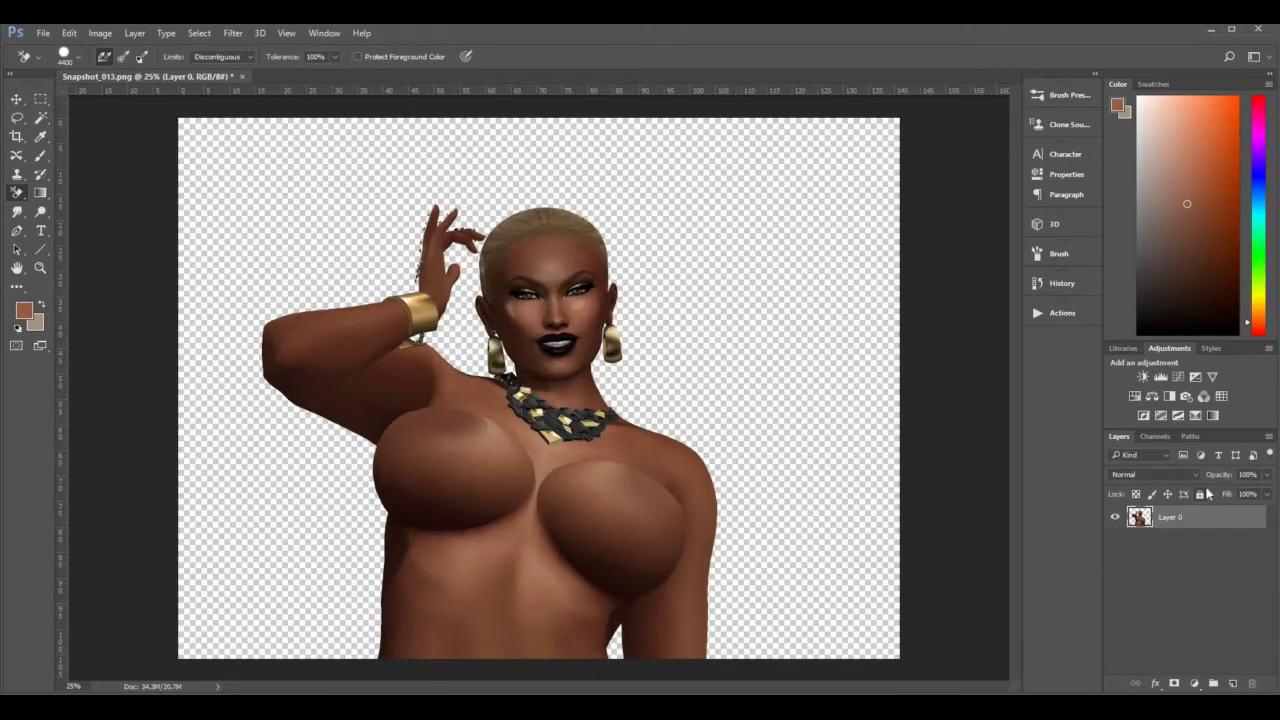
pyautogui.hotkey('ctrl', 'v')
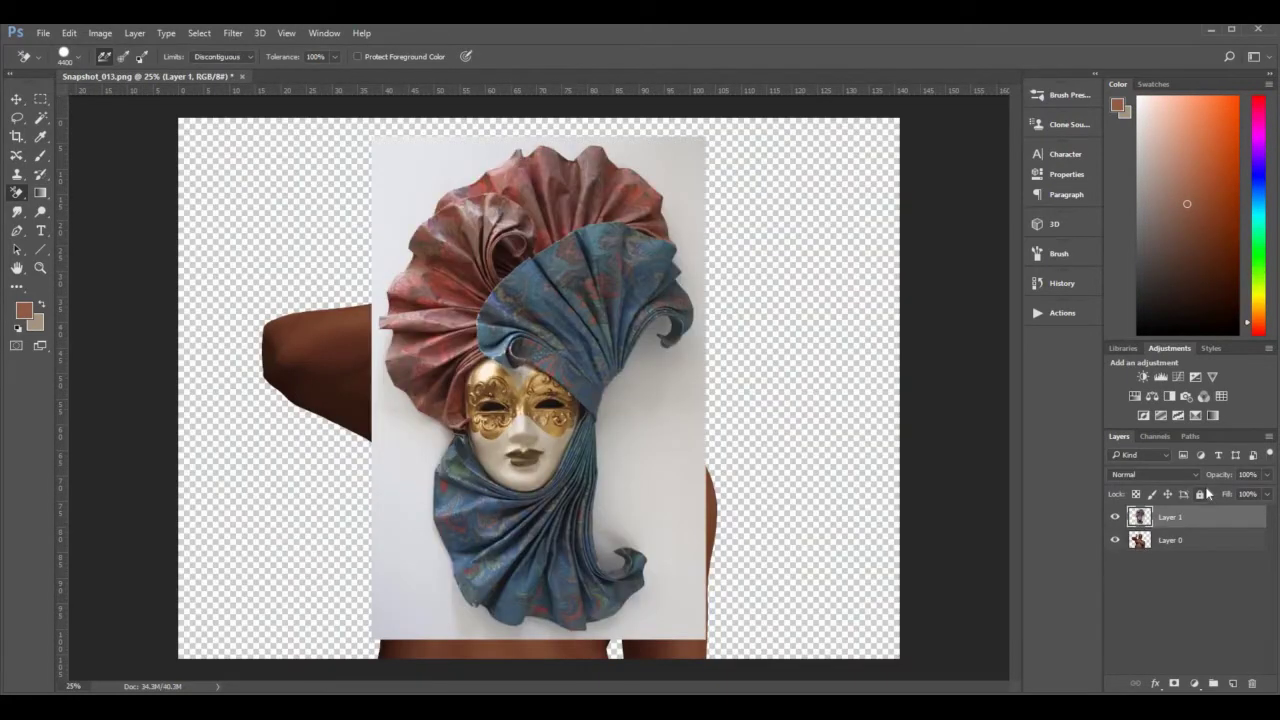
# Quick-select the pale backdrop around the carnival mask and hide it with an inverted layer mask on Layer 1.
pyautogui.click(41, 120)
pyautogui.moveTo(41, 120); pyautogui.dragTo(100, 118)
pyautogui.moveTo(396, 484)
pyautogui.mouseDown()
pyautogui.moveTo(407, 444)
pyautogui.moveTo(366, 323)
pyautogui.mouseUp()
pyautogui.moveTo(394, 227)
pyautogui.mouseDown()
pyautogui.moveTo(423, 164)
pyautogui.moveTo(494, 110)
pyautogui.moveTo(692, 145)
pyautogui.moveTo(729, 230)
pyautogui.moveTo(710, 358)
pyautogui.moveTo(679, 429)
pyautogui.moveTo(723, 566)
pyautogui.mouseUp()
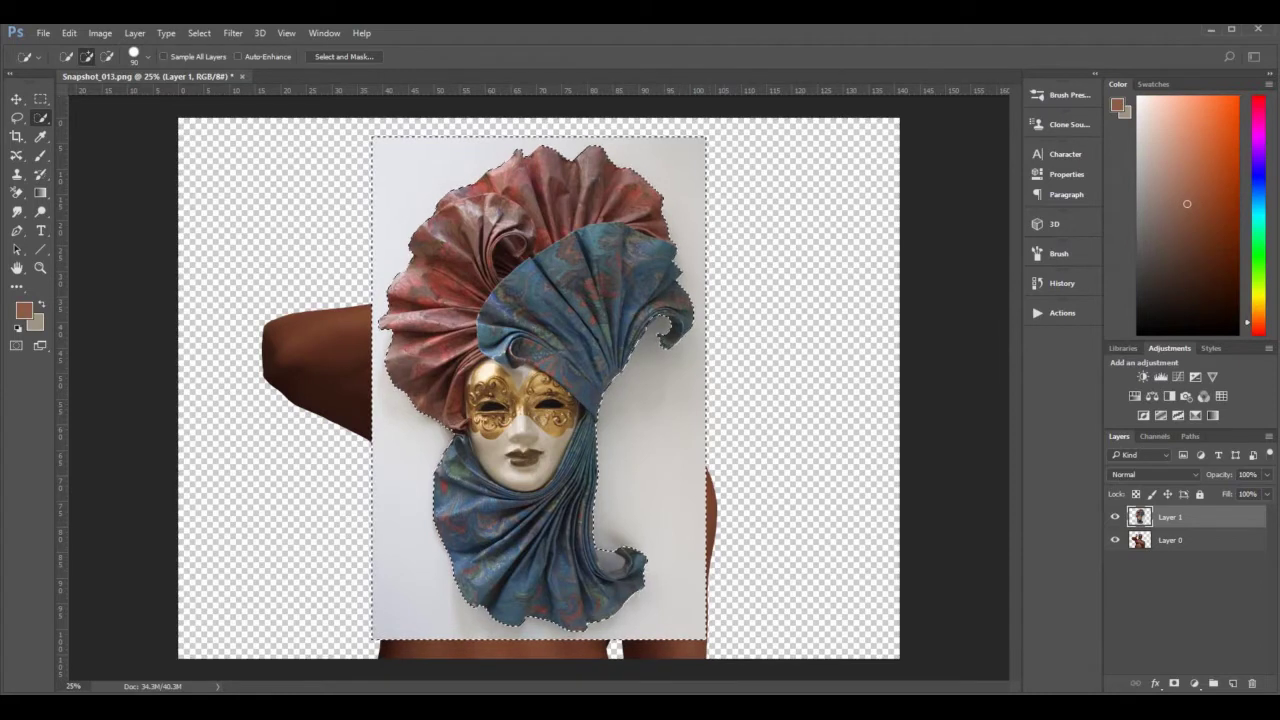
pyautogui.click(1175, 684)
pyautogui.hotkey('ctrl', 'i')
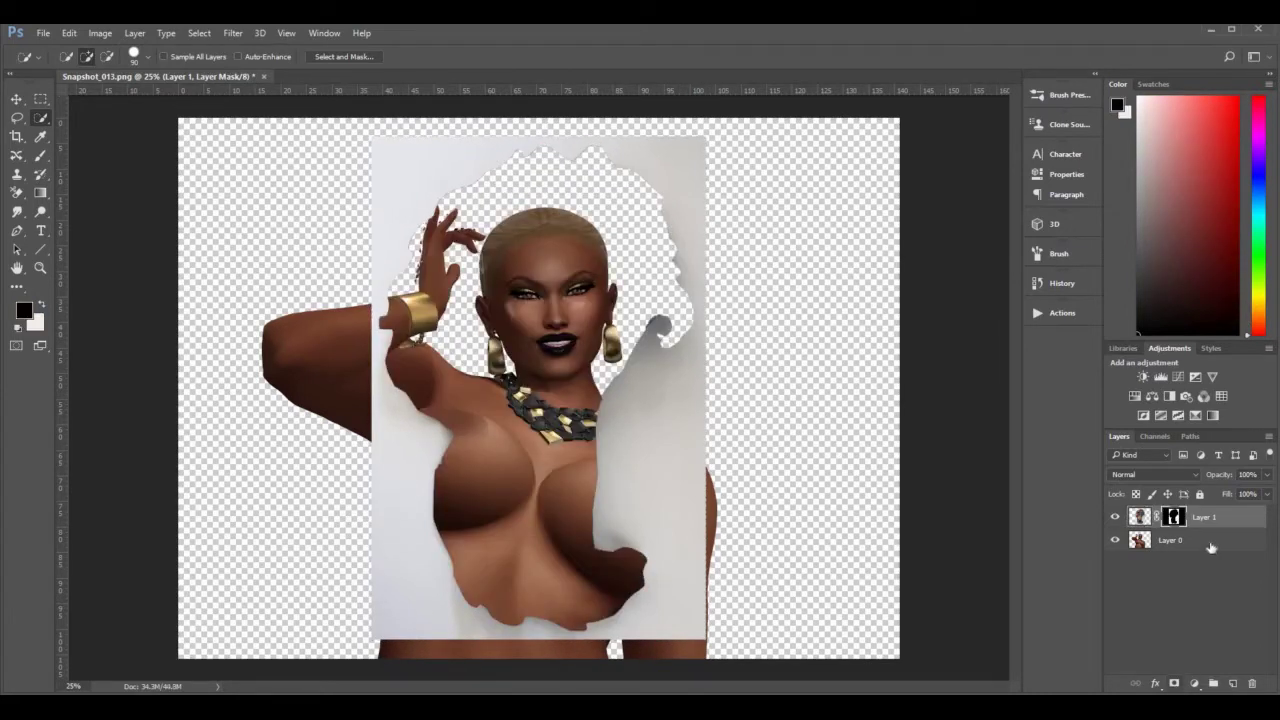
pyautogui.hotkey('ctrl', 'i')
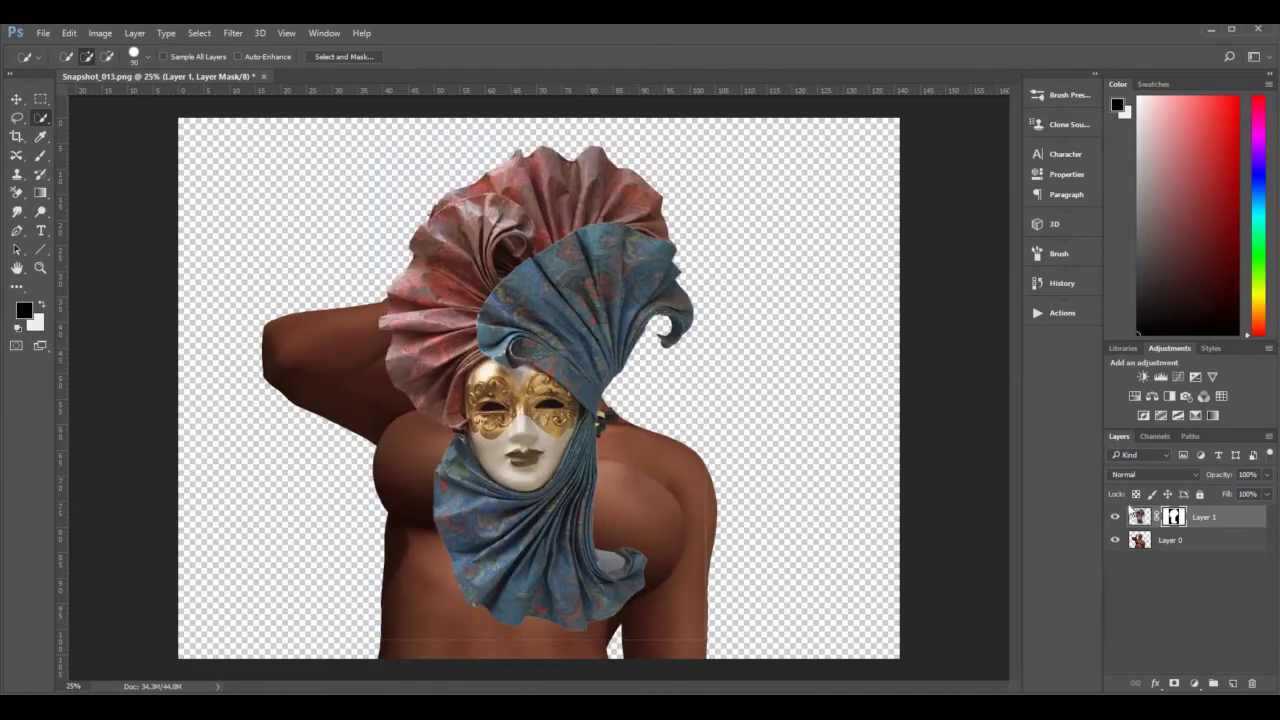
# Paint black on Layer 1's mask with a 100% opacity brush to hide the carnival mask's face and the fabric below it.
pyautogui.click(41, 155)
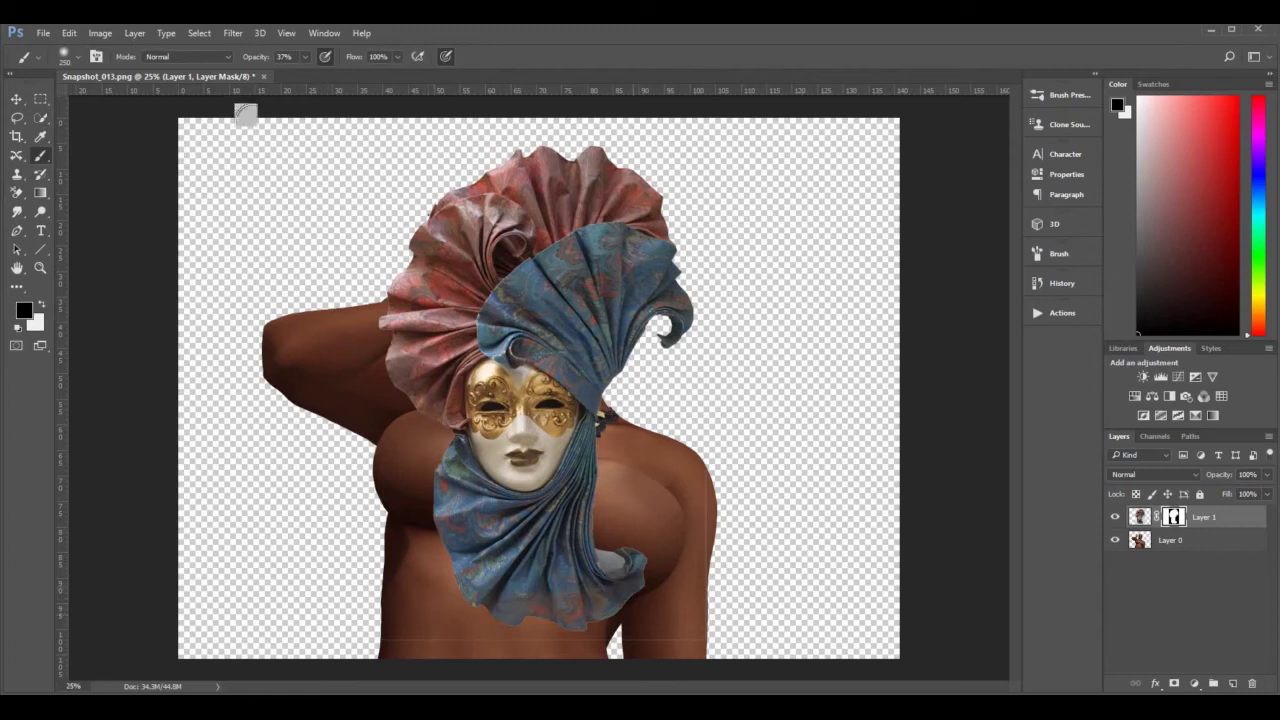
pyautogui.click(305, 58)
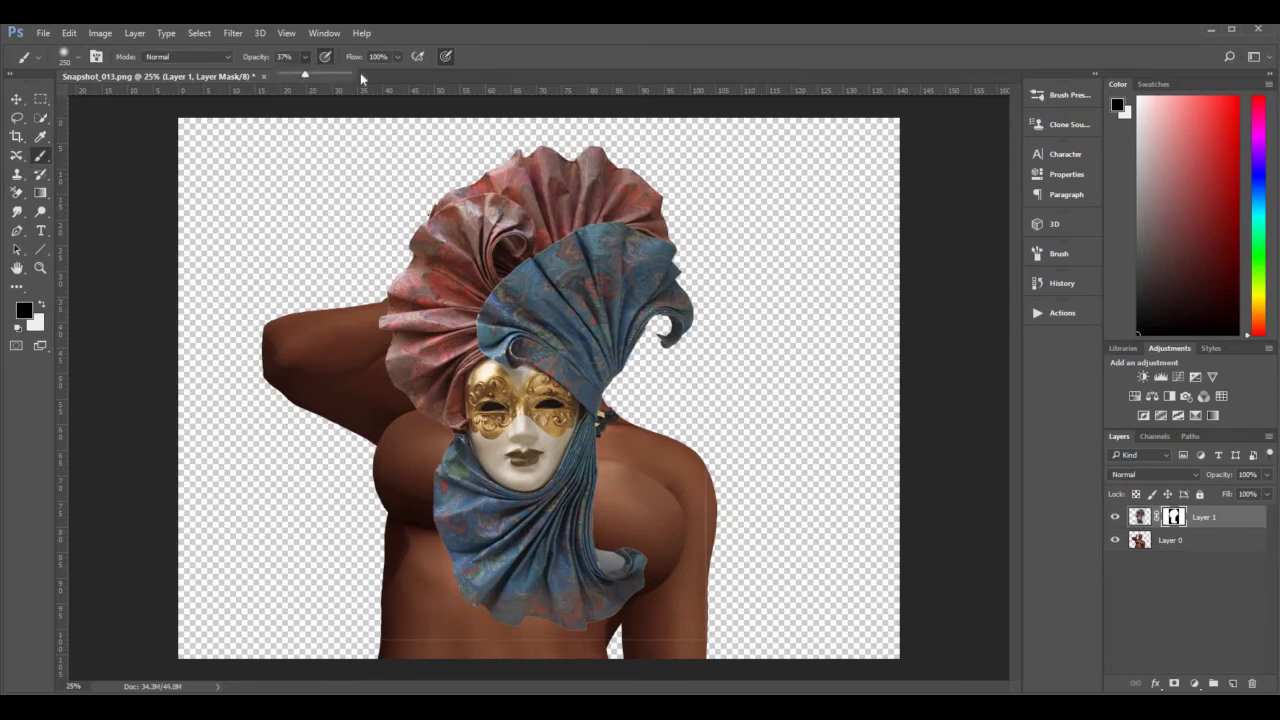
pyautogui.click(398, 57)
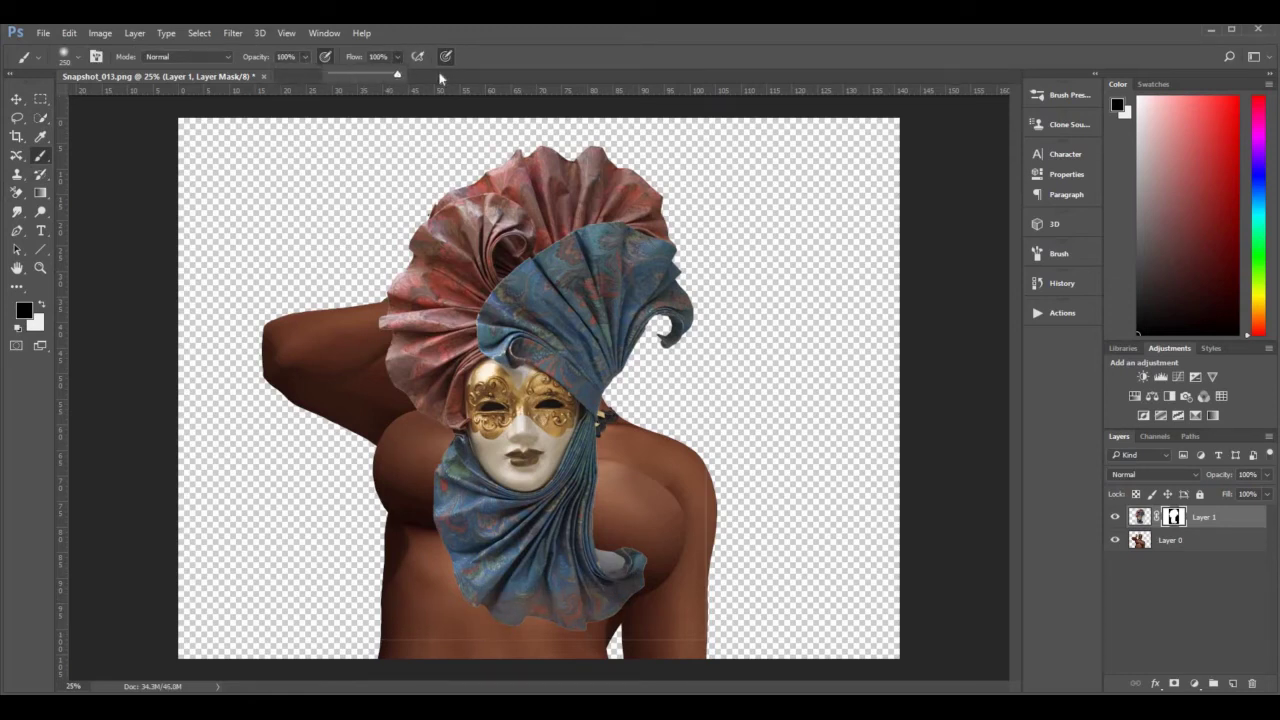
pyautogui.moveTo(617, 625); pyautogui.dragTo(703, 537)
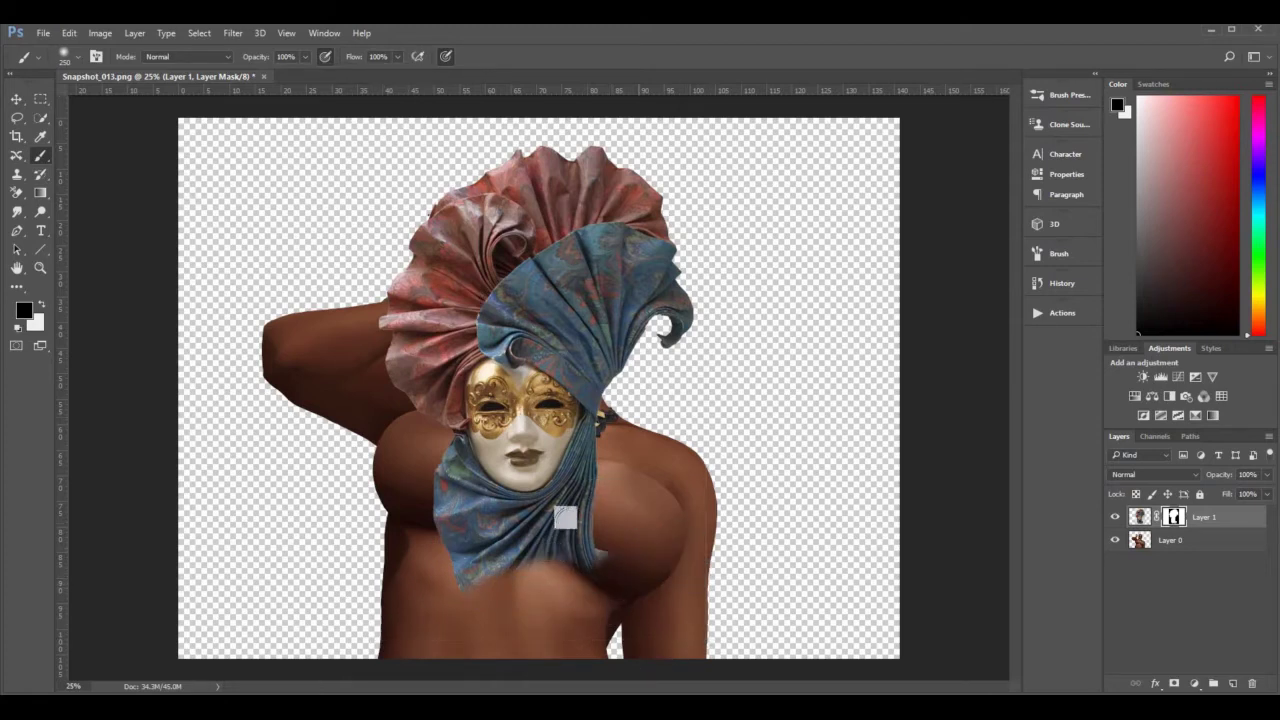
pyautogui.moveTo(567, 455)
pyautogui.mouseDown()
pyautogui.moveTo(552, 424)
pyautogui.moveTo(582, 445)
pyautogui.moveTo(561, 423)
pyautogui.moveTo(542, 428)
pyautogui.moveTo(518, 394)
pyautogui.moveTo(550, 425)
pyautogui.mouseUp()
pyautogui.moveTo(509, 521)
pyautogui.mouseDown()
pyautogui.moveTo(542, 464)
pyautogui.moveTo(583, 516)
pyautogui.moveTo(576, 572)
pyautogui.moveTo(557, 595)
pyautogui.moveTo(484, 432)
pyautogui.moveTo(507, 399)
pyautogui.moveTo(533, 417)
pyautogui.moveTo(532, 405)
pyautogui.moveTo(555, 433)
pyautogui.moveTo(523, 453)
pyautogui.moveTo(426, 447)
pyautogui.mouseUp()
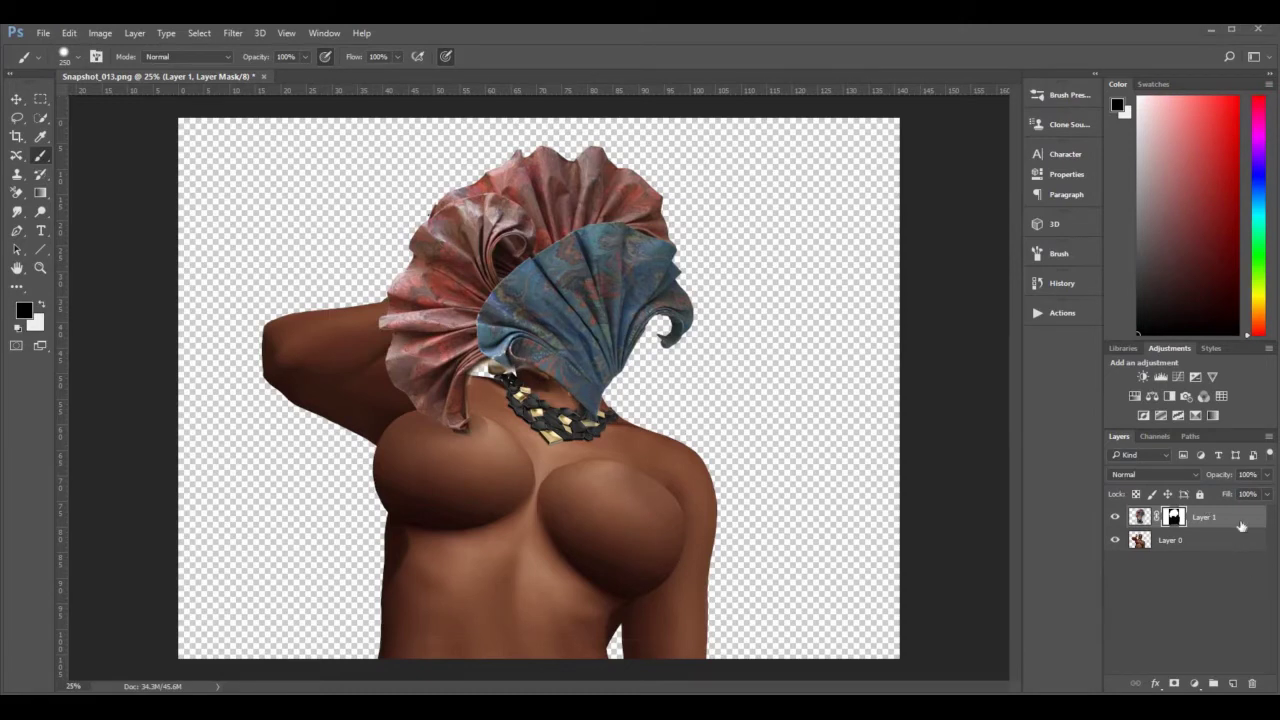
# Scale the headdress layer to about 82%, rotate it about 3° counterclockwise and place it over the woman's head.
pyautogui.hotkey('ctrl', 't')
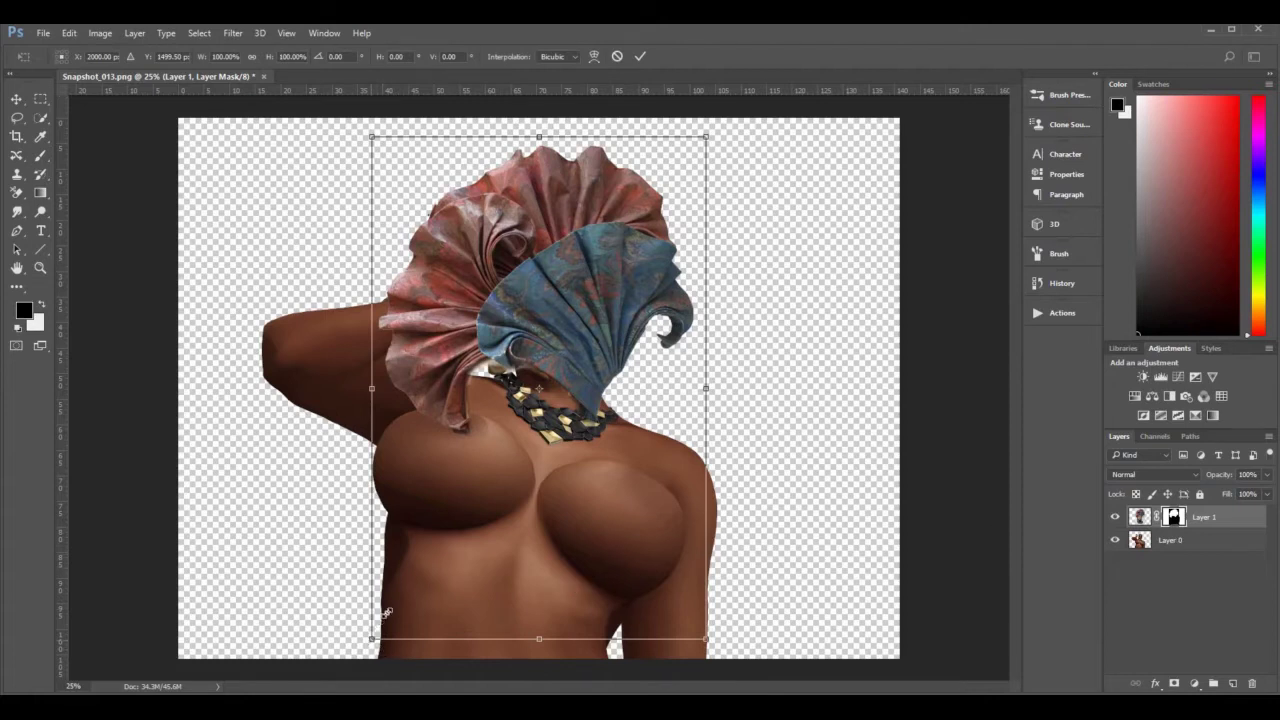
pyautogui.moveTo(386, 611); pyautogui.dragTo(431, 549)
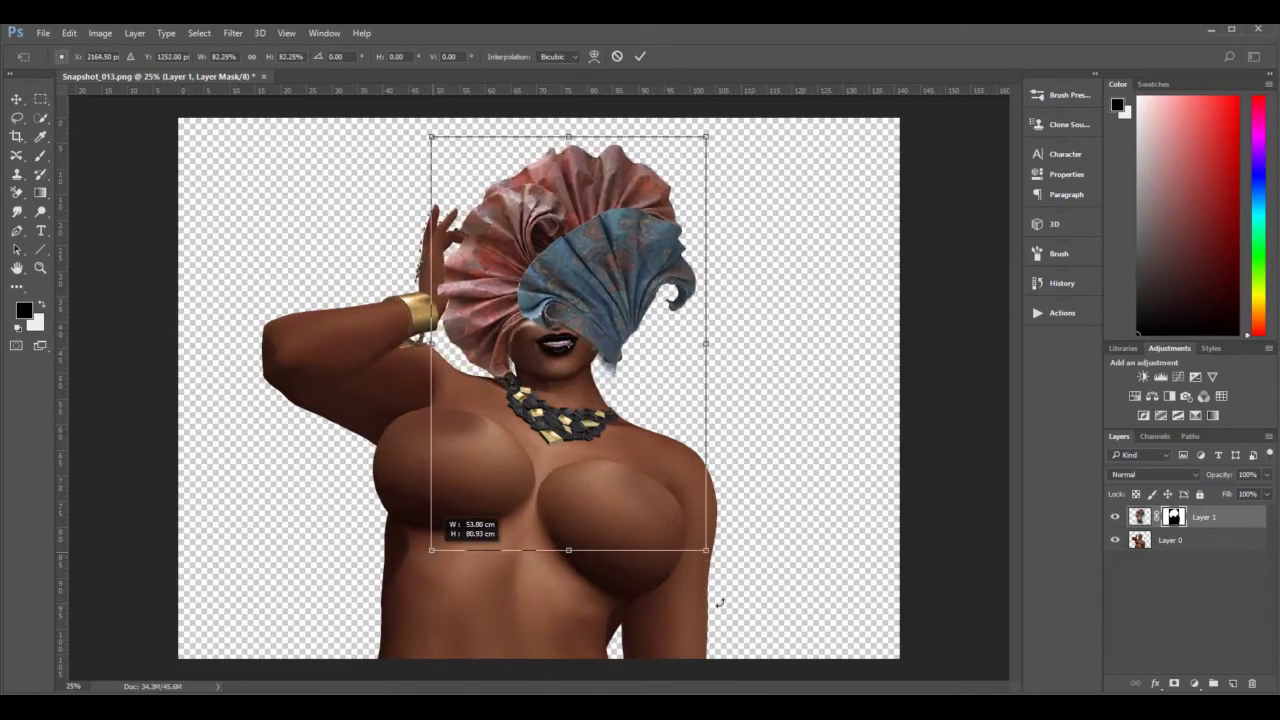
pyautogui.moveTo(760, 577); pyautogui.dragTo(694, 477)
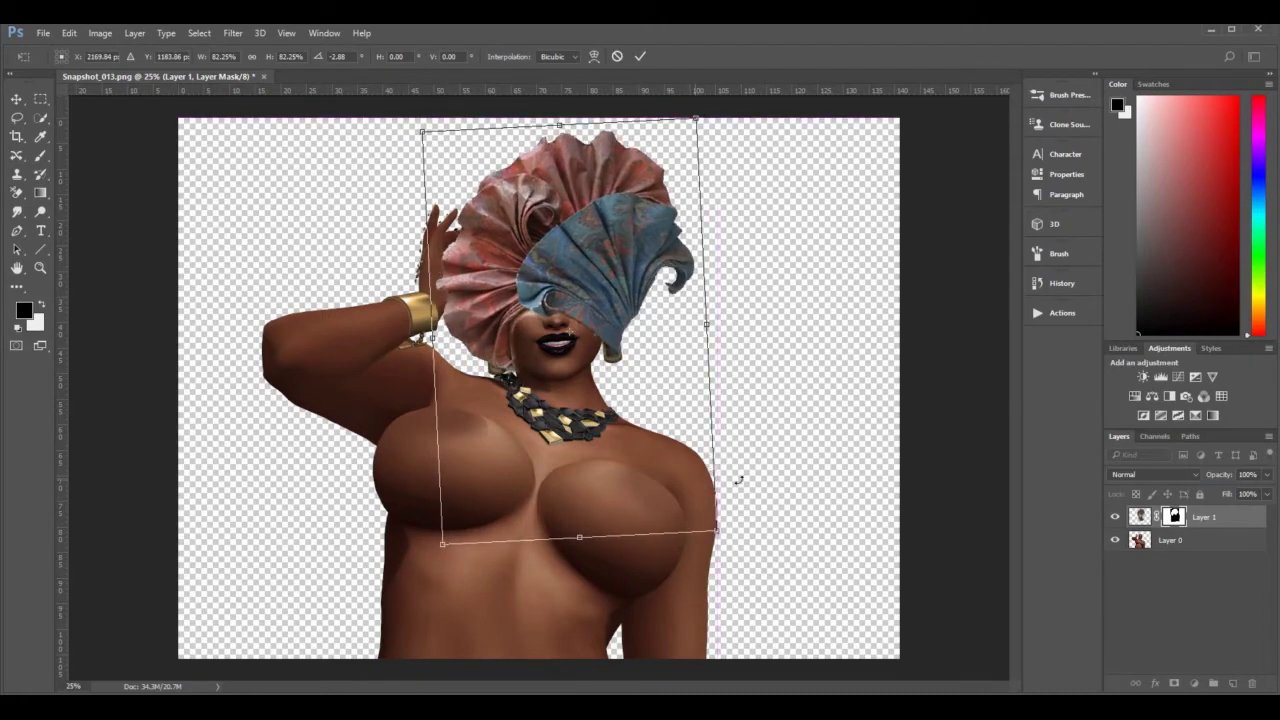
pyautogui.press('b')
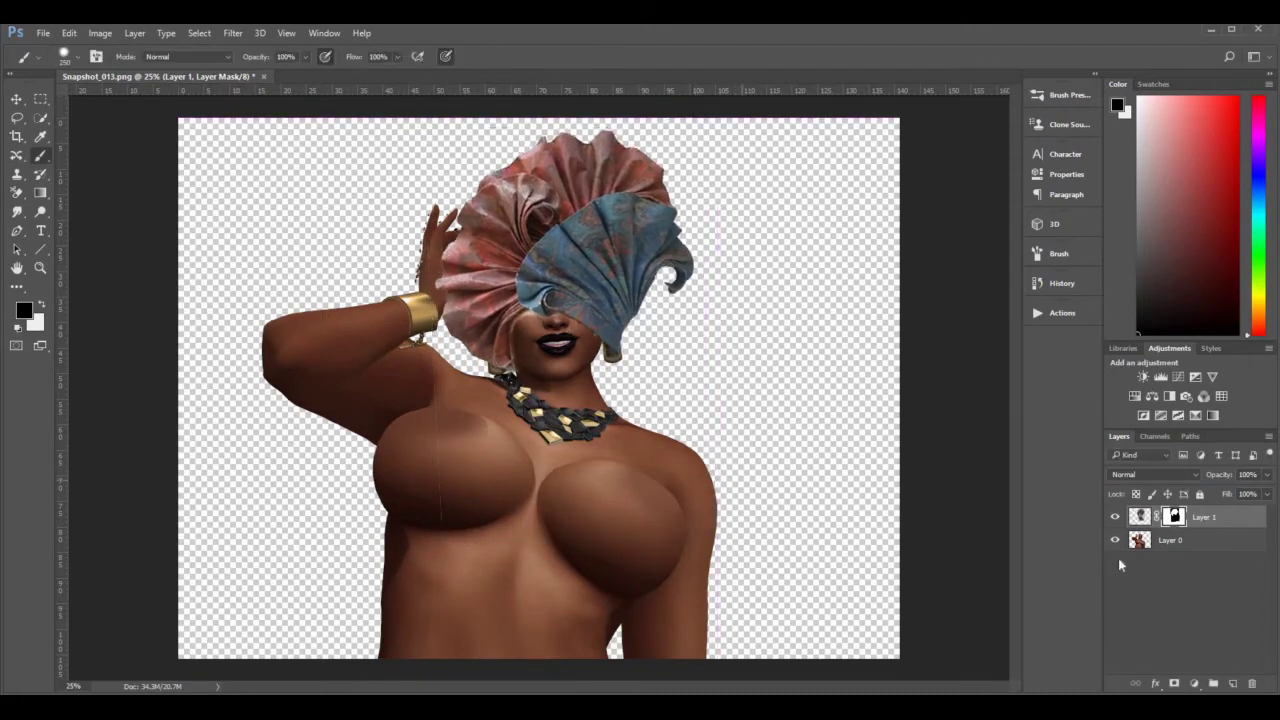
# Scale the woman on Layer 0 to about 88.5% and position her so that her head fits under the headdress.
pyautogui.click(1179, 541)
pyautogui.hotkey('ctrl', 't')
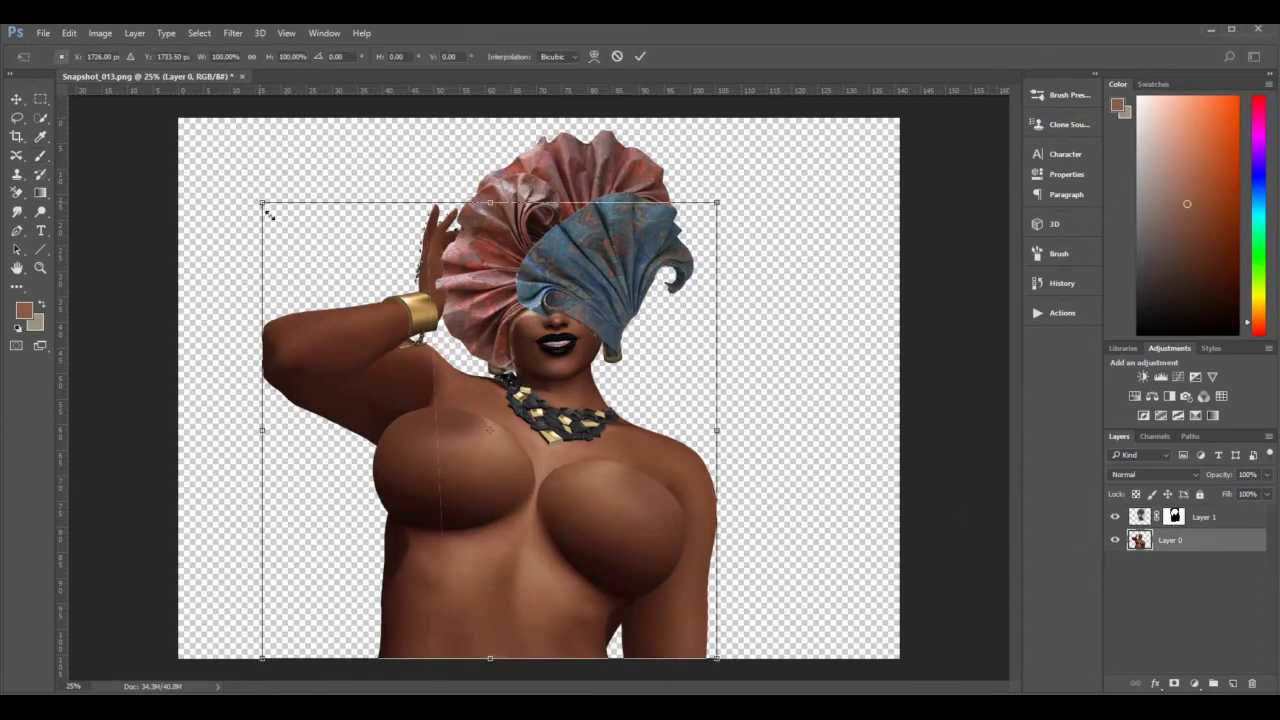
pyautogui.moveTo(264, 206); pyautogui.dragTo(316, 257)
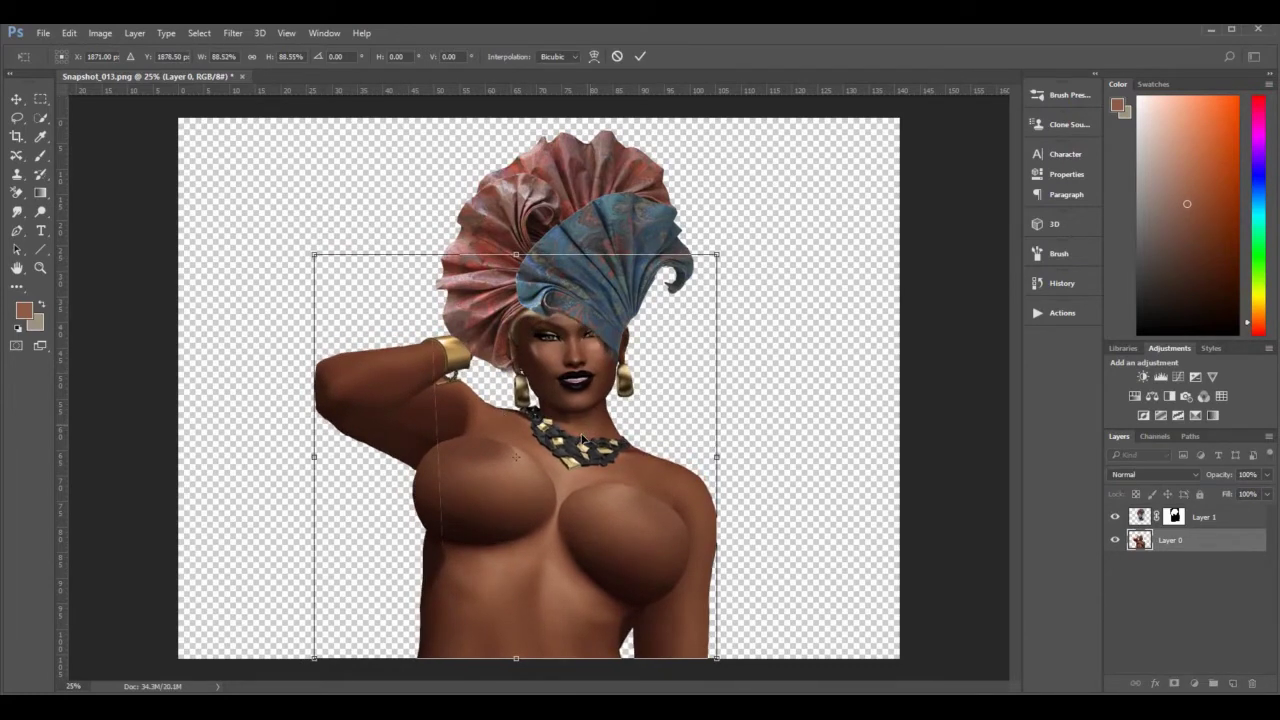
pyautogui.moveTo(582, 440); pyautogui.dragTo(572, 447)
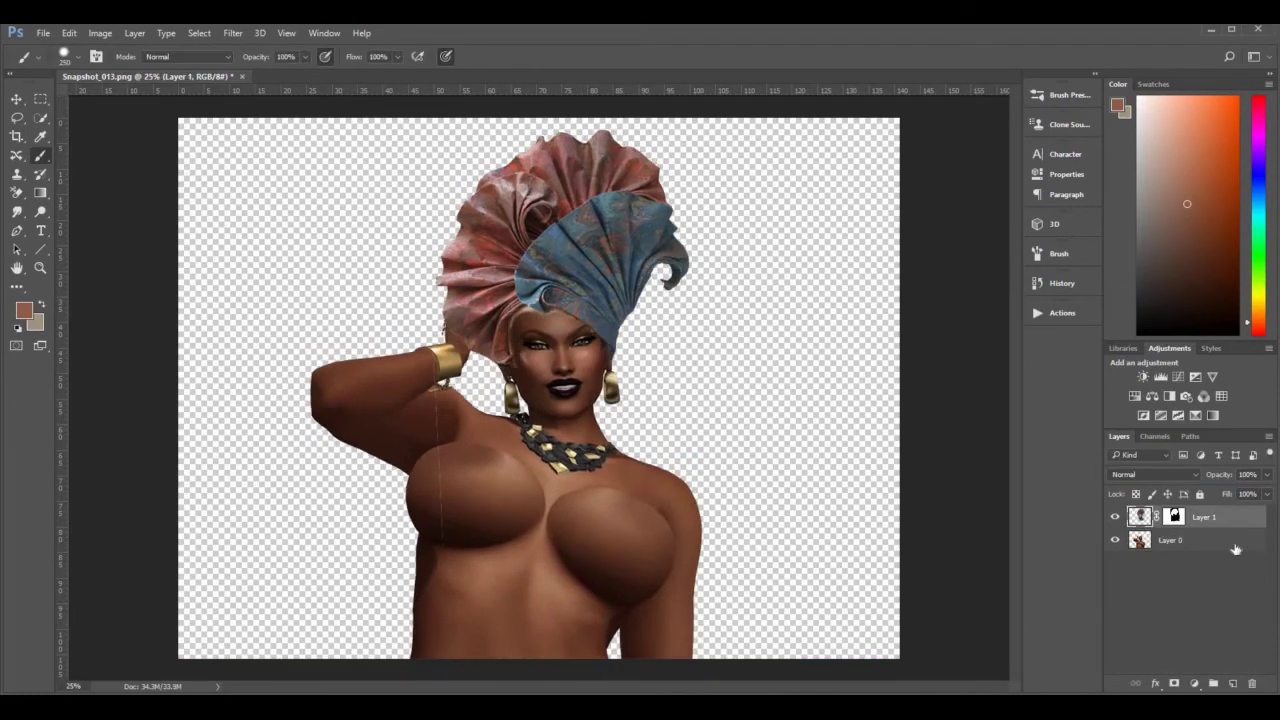
# Transform both layers together, scaling them to about 110.7%, rotating about 11.4° clockwise and placing the figure near the canvas centre.
pyautogui.keyDown('shift'); pyautogui.click(1236, 549); pyautogui.keyUp('shift')
pyautogui.hotkey('ctrl', 't')
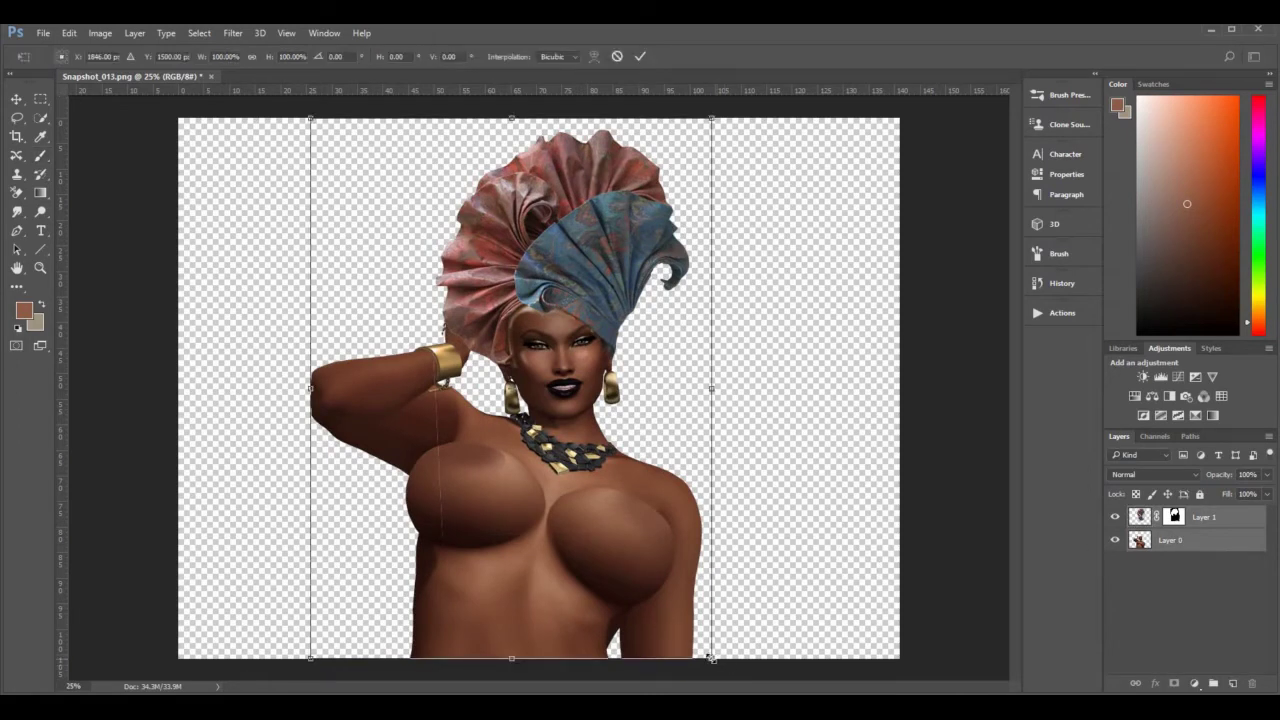
pyautogui.moveTo(712, 658); pyautogui.dragTo(799, 690)
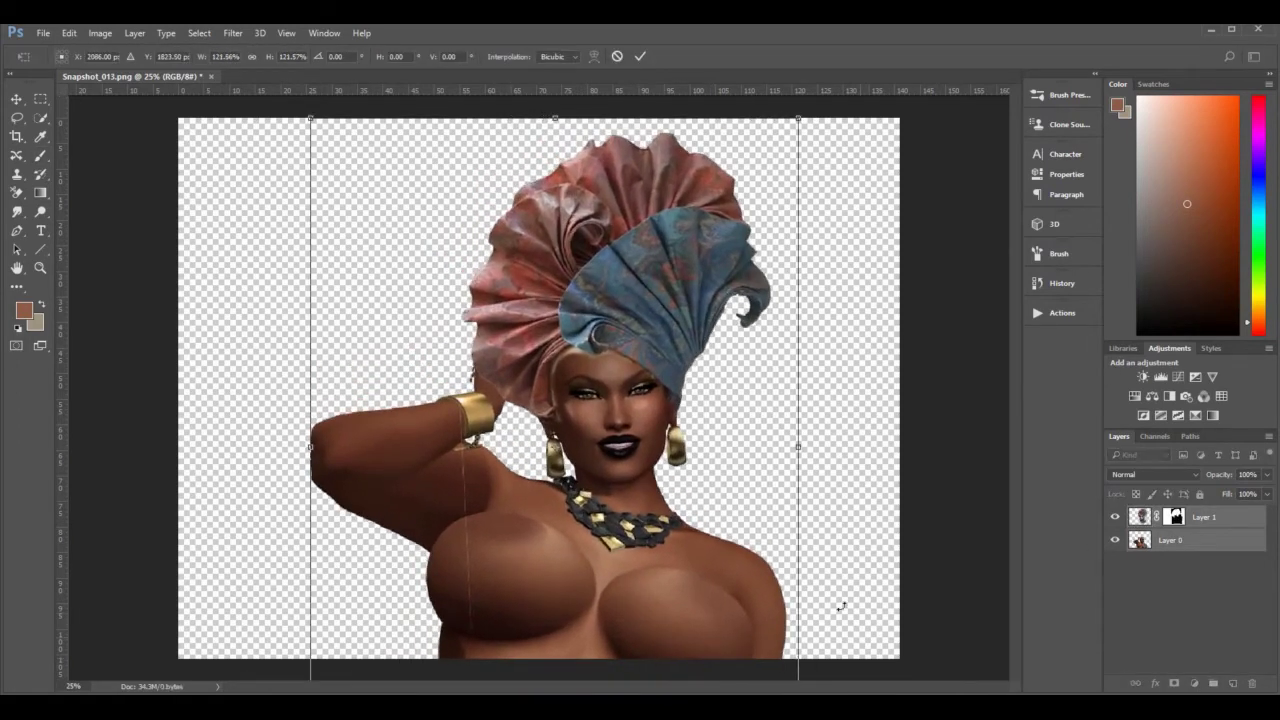
pyautogui.moveTo(840, 606); pyautogui.dragTo(829, 626)
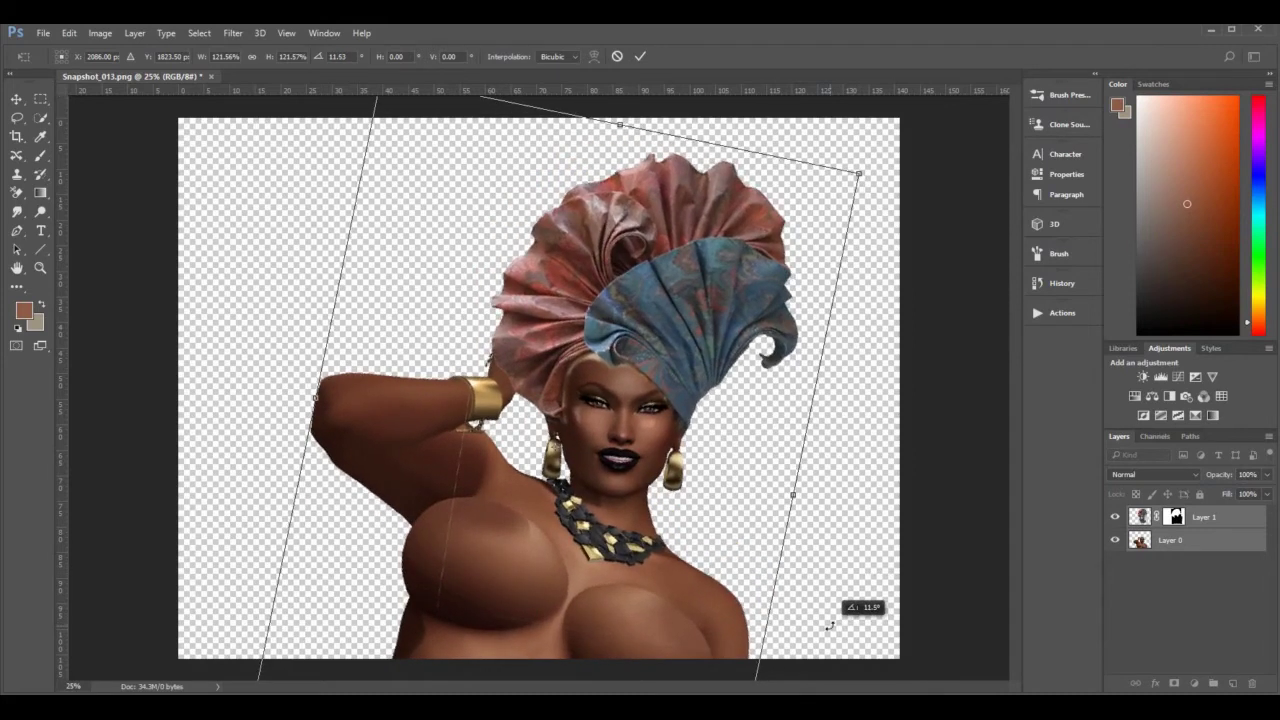
pyautogui.moveTo(716, 545); pyautogui.dragTo(720, 420)
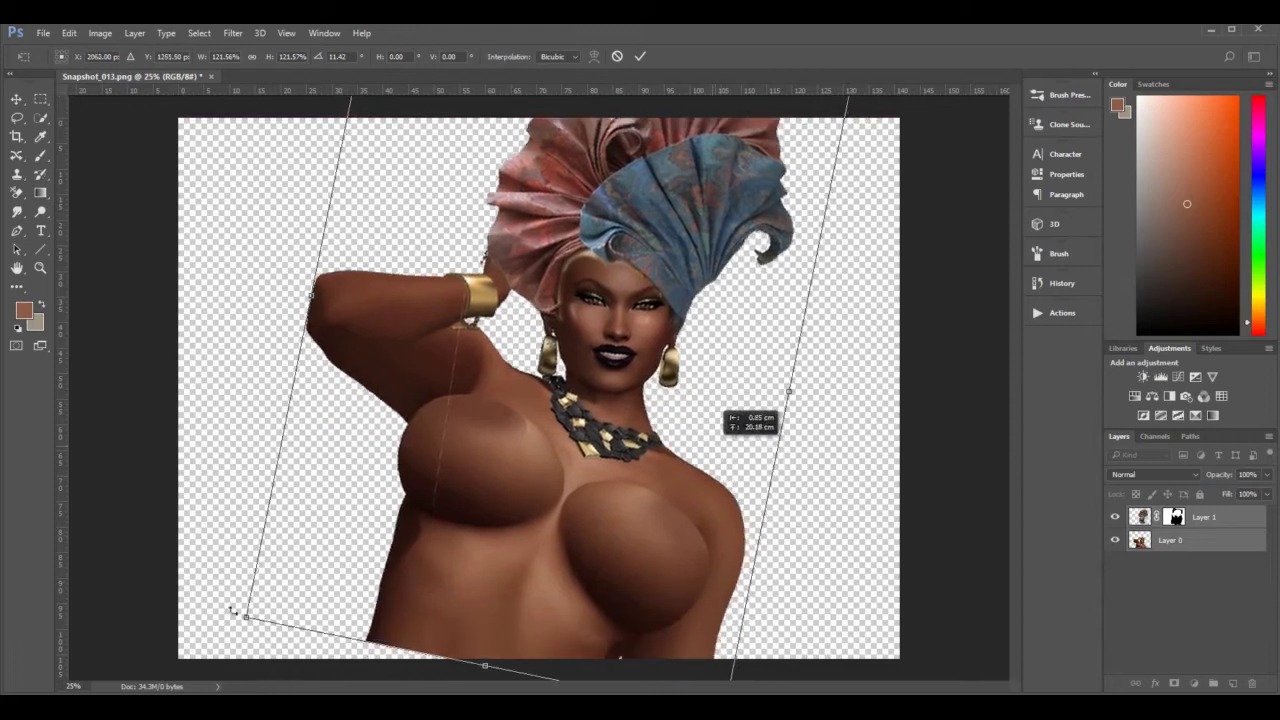
pyautogui.moveTo(283, 591); pyautogui.dragTo(297, 570)
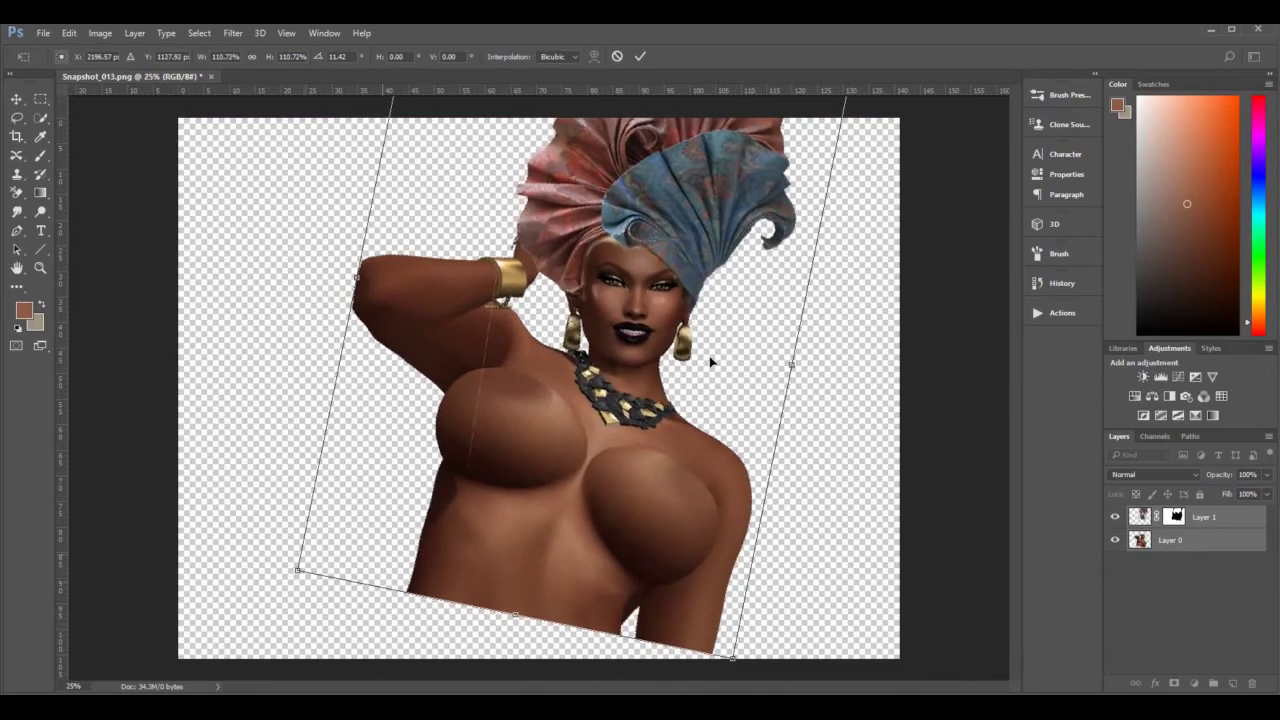
pyautogui.moveTo(684, 410); pyautogui.dragTo(678, 435)
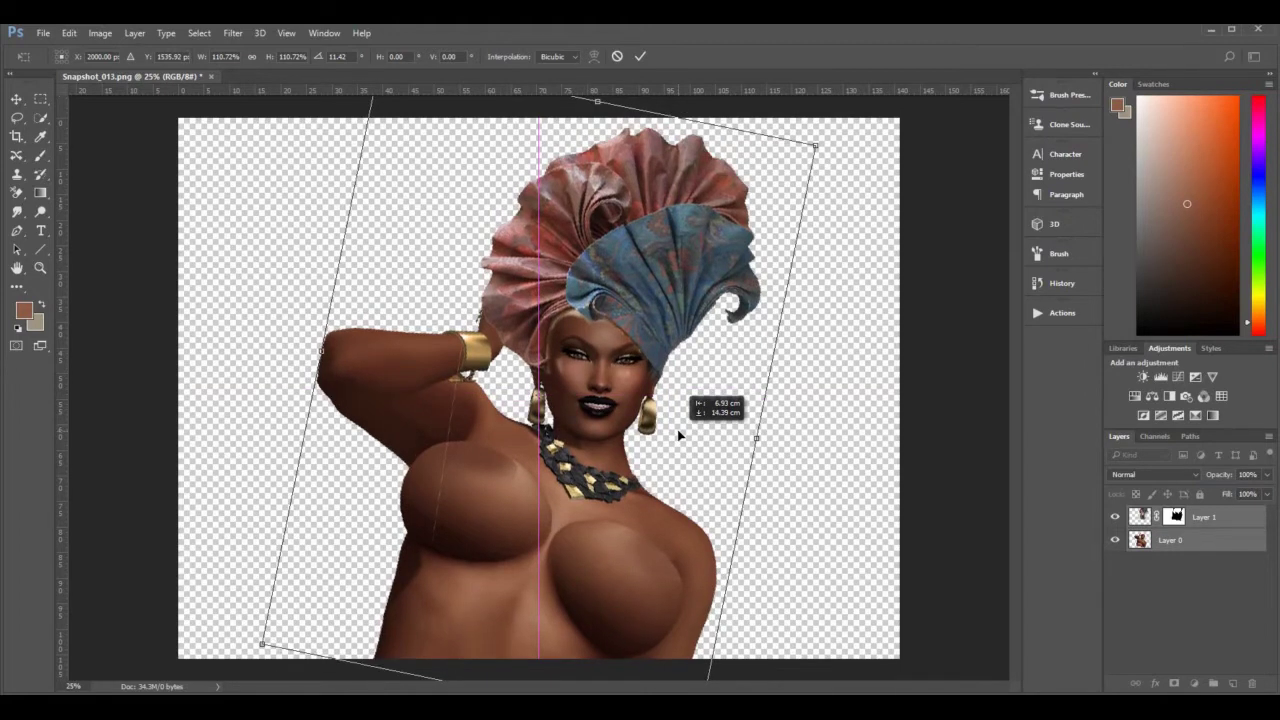
pyautogui.moveTo(677, 429); pyautogui.dragTo(678, 430)
pyautogui.press('Return')
# Load Layer 0's outline as a selection, paint black on Layer 1's mask to reveal the raised hand over the headdress, and deselect.
pyautogui.keyDown('ctrl'); pyautogui.click(1140, 540); pyautogui.keyUp('ctrl')
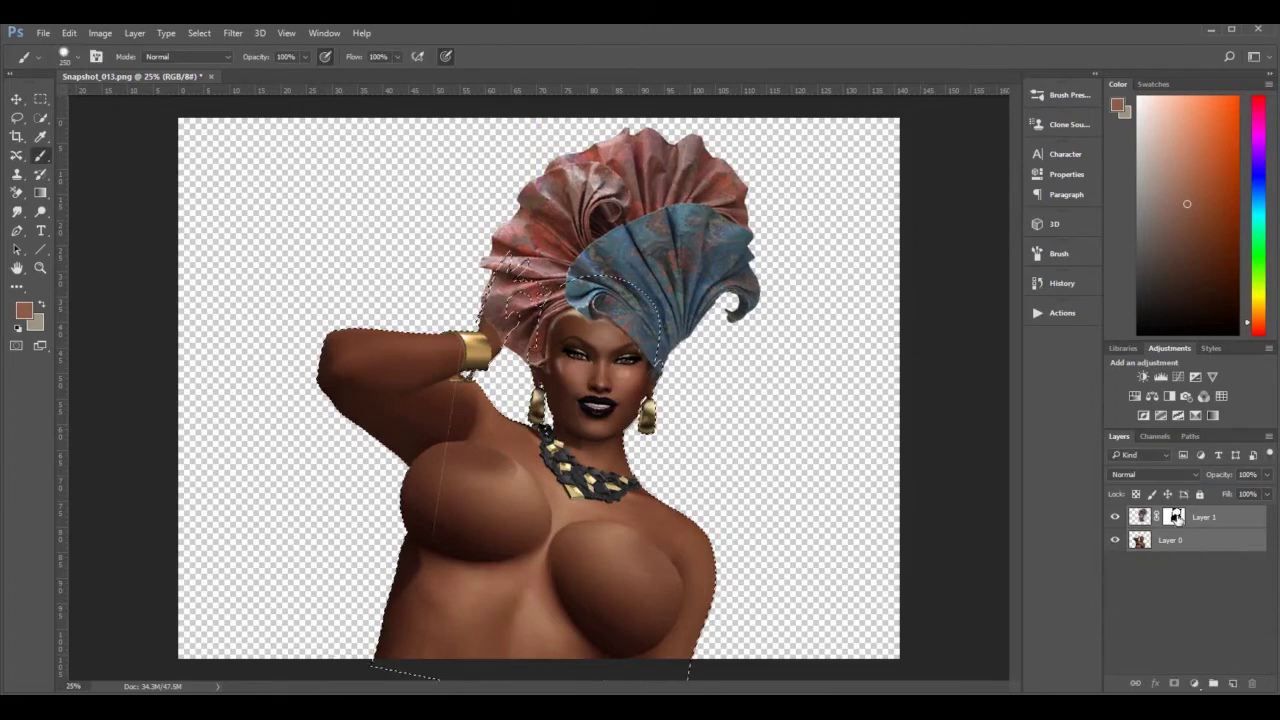
pyautogui.click(1200, 518)
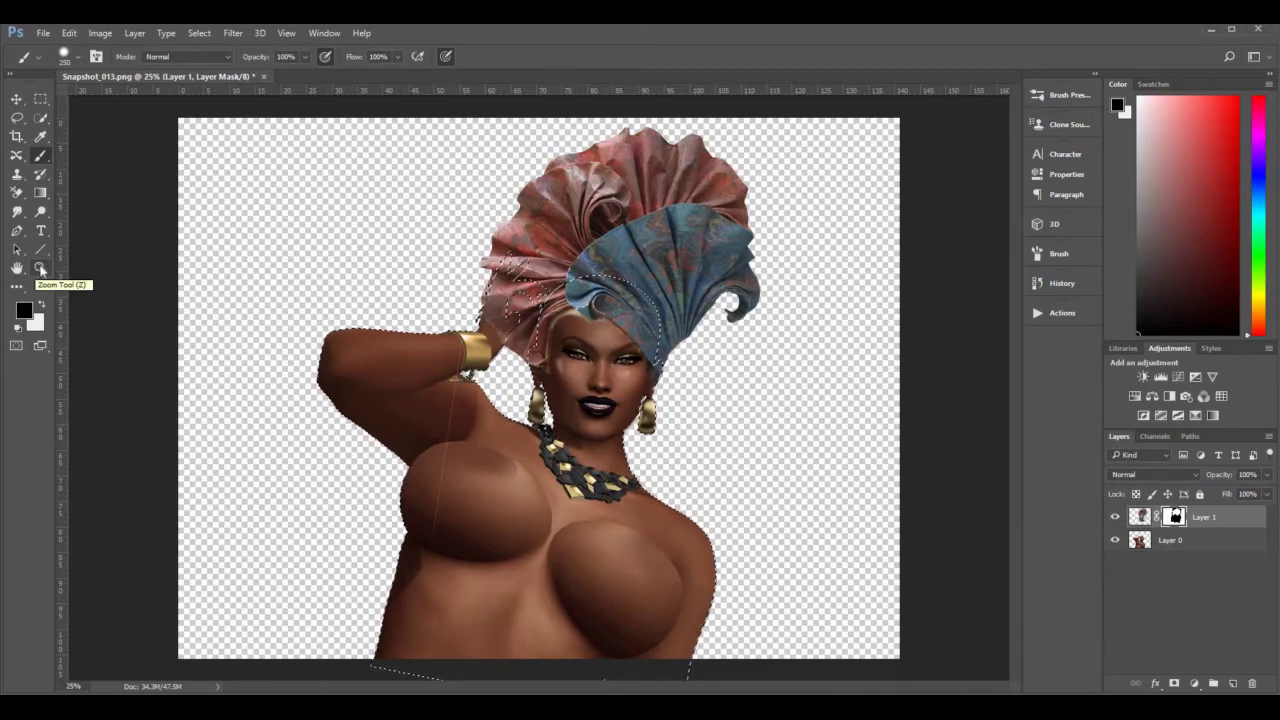
pyautogui.click(39, 269)
pyautogui.click(492, 328)
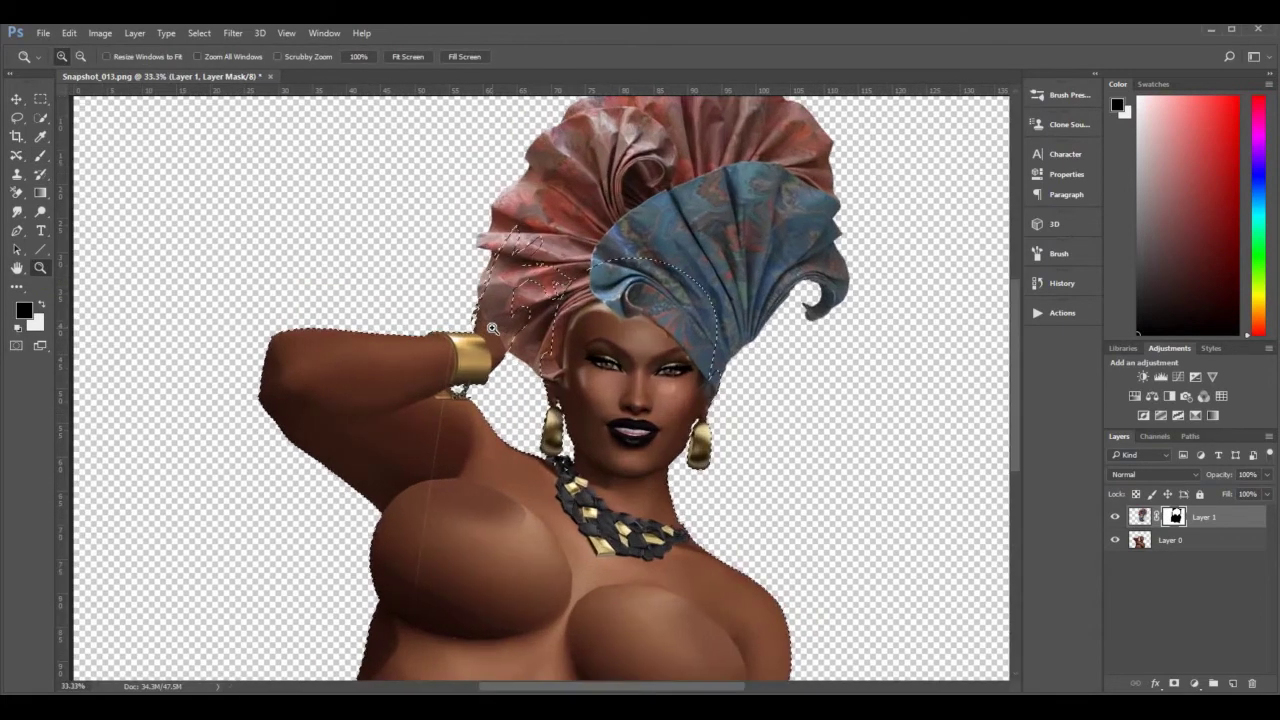
pyautogui.click(492, 328)
pyautogui.click(492, 328)
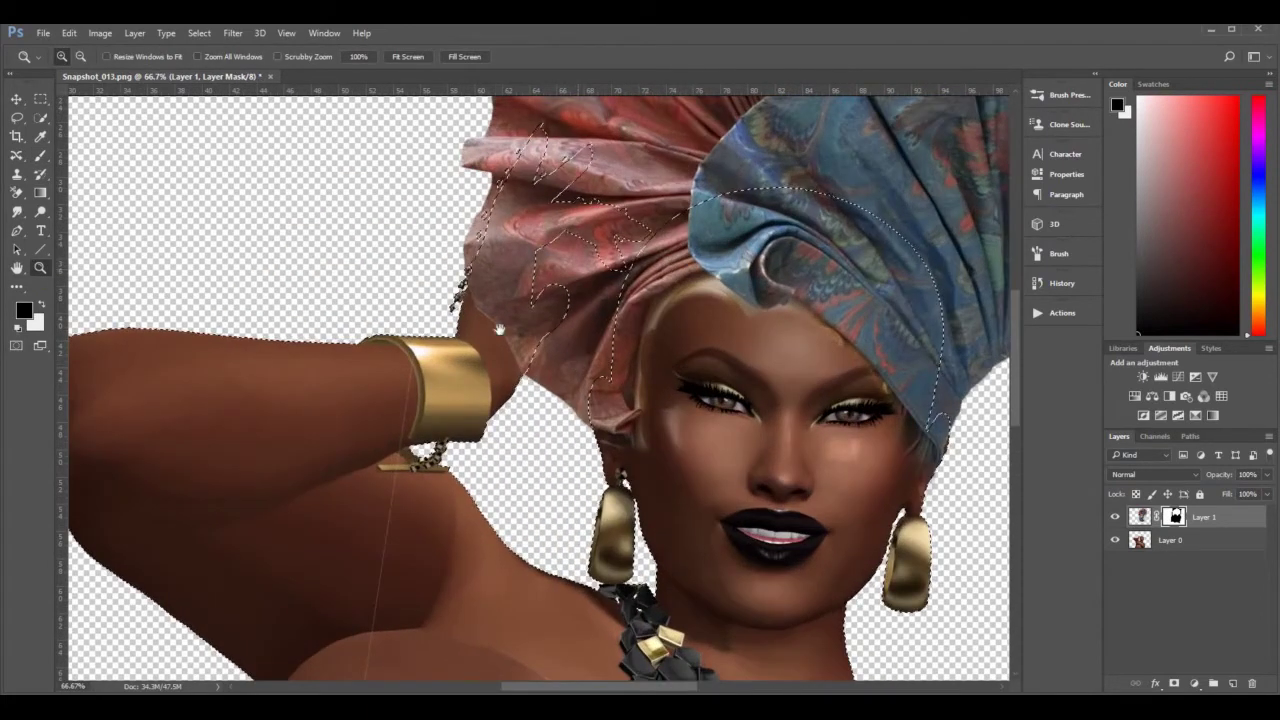
pyautogui.moveTo(582, 226); pyautogui.dragTo(484, 358)
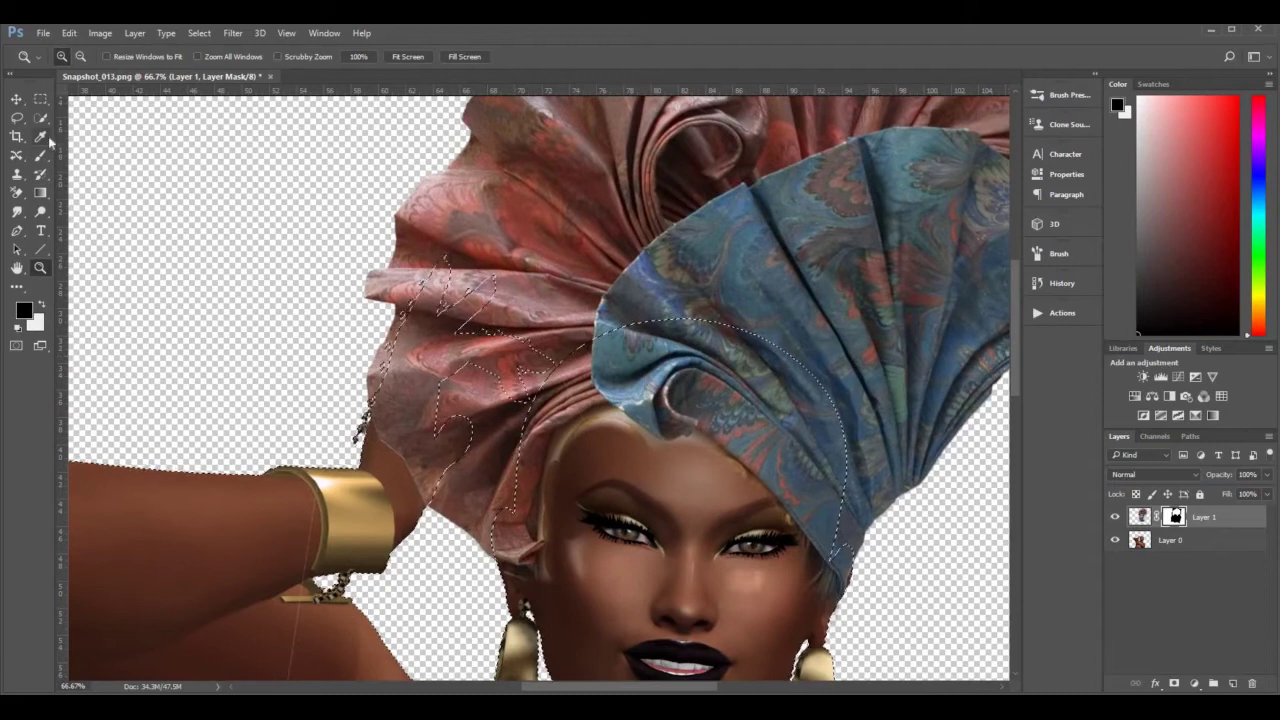
pyautogui.click(40, 156)
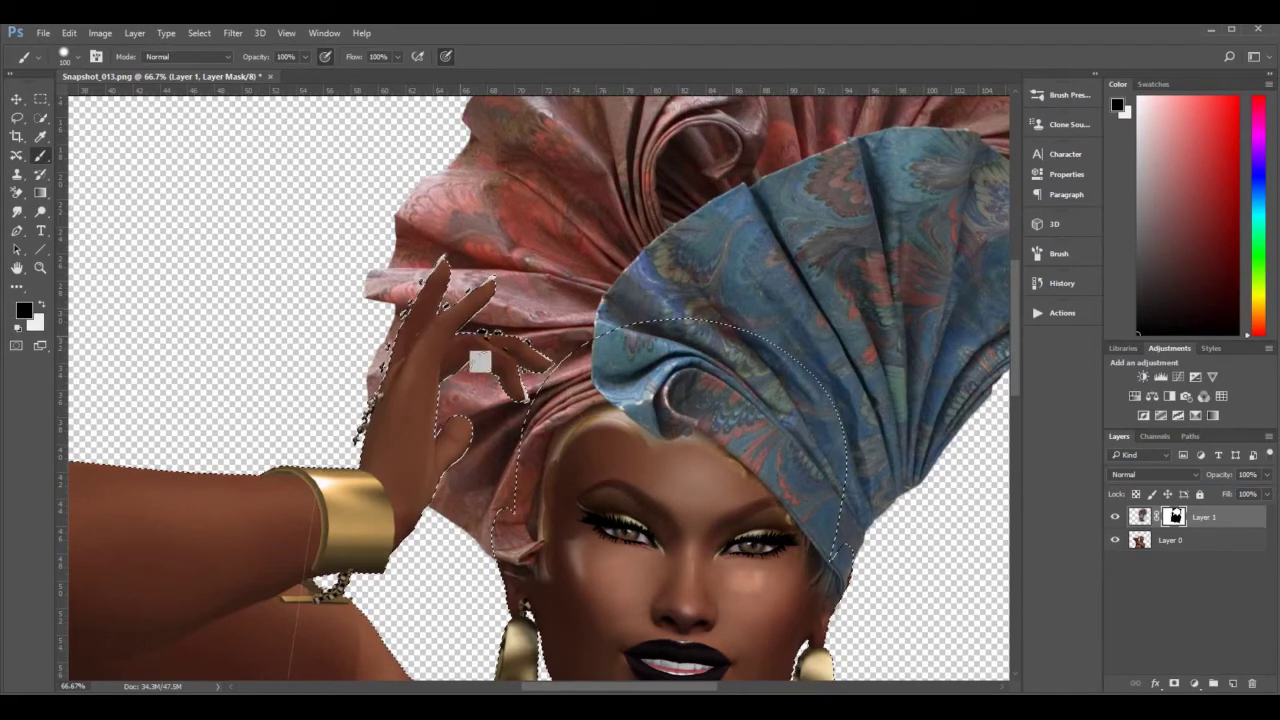
pyautogui.hotkey('ctrl', 'd')
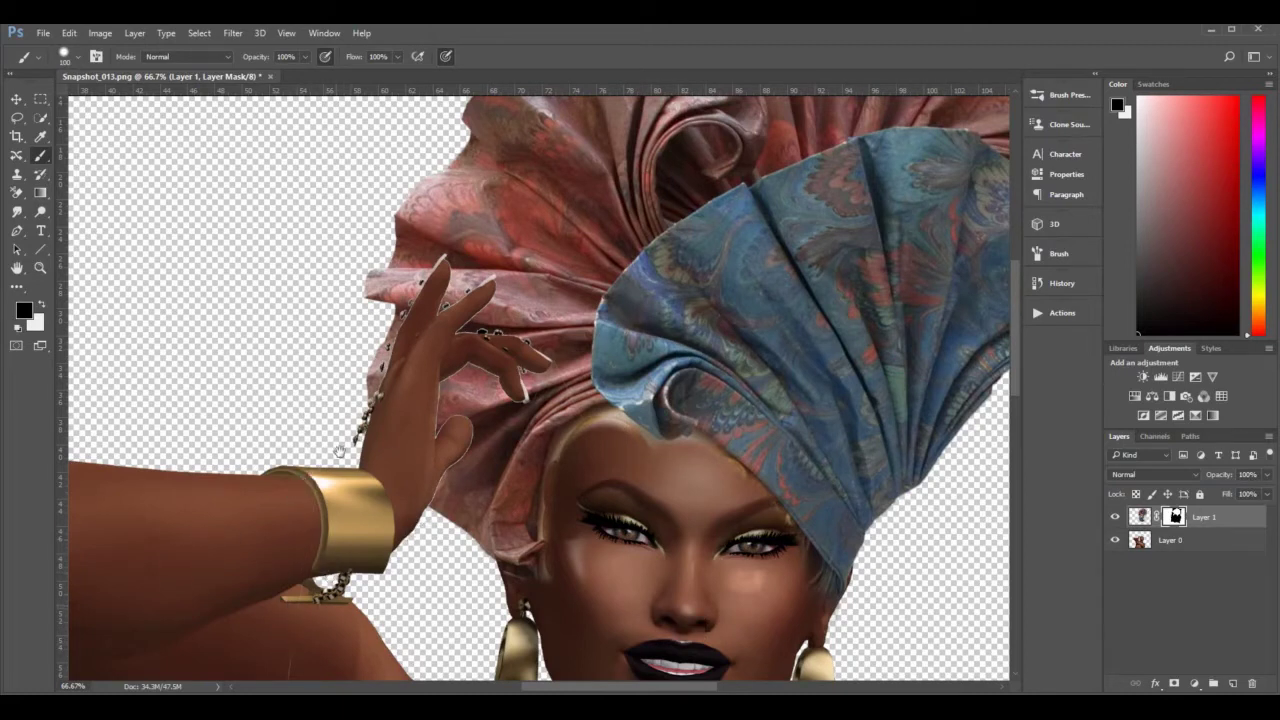
# Examine the composite from the raised hand and headdress down to the necklace and torso.
pyautogui.scroll(-5, 276, 547)
pyautogui.scroll(-5, 334, 548)
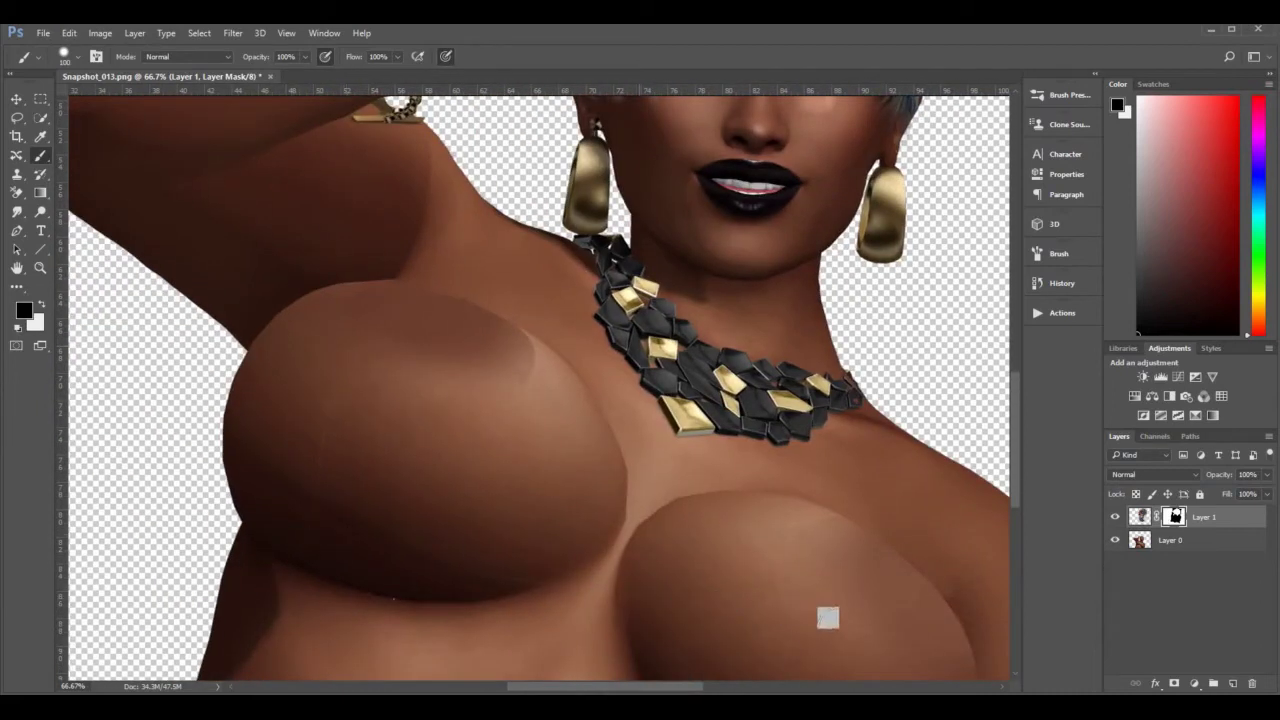
pyautogui.moveTo(920, 572); pyautogui.dragTo(531, 497)
pyautogui.moveTo(462, 432); pyautogui.dragTo(439, 463)
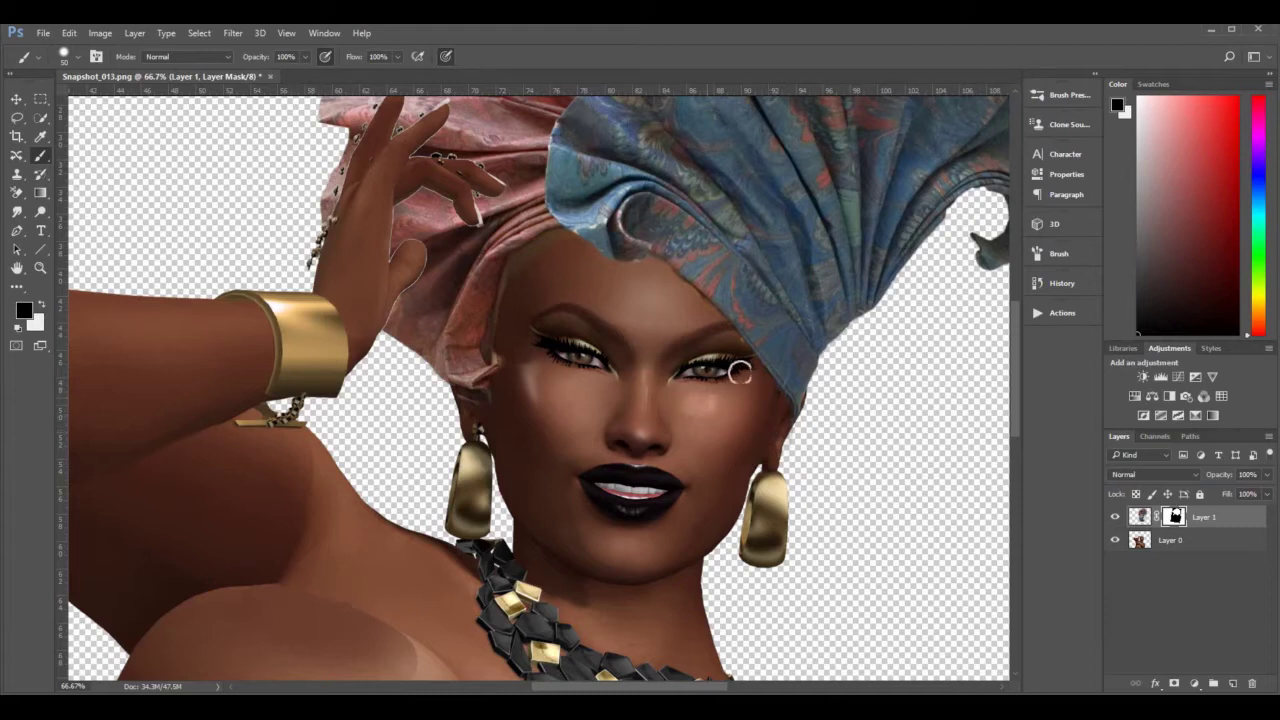
pyautogui.click(40, 267)
pyautogui.keyDown('alt'); pyautogui.click(276, 276); pyautogui.keyUp('alt')
pyautogui.keyDown('alt'); pyautogui.click(277, 276); pyautogui.keyUp('alt')
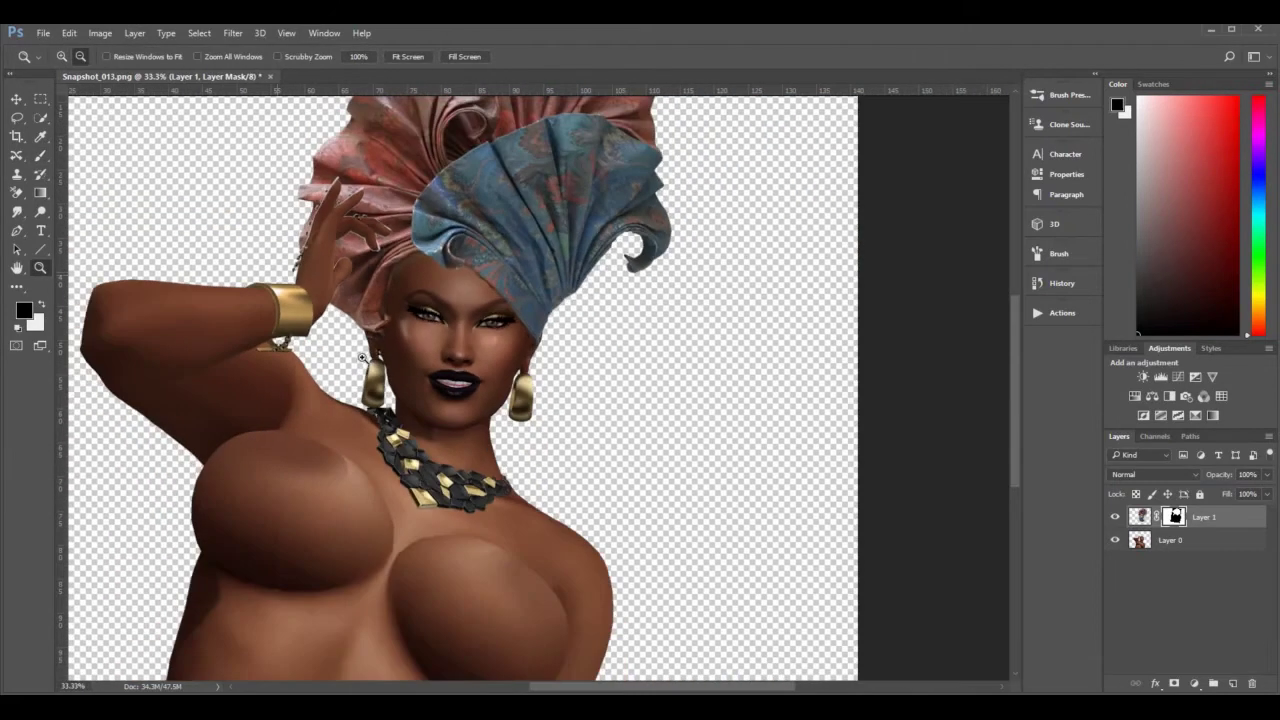
# Paint pure white with a small brush on Layer 1's mask along the wrist and thumb to cover the white fringe with headdress fabric.
pyautogui.click(329, 200)
pyautogui.click(329, 200)
pyautogui.click(329, 200)
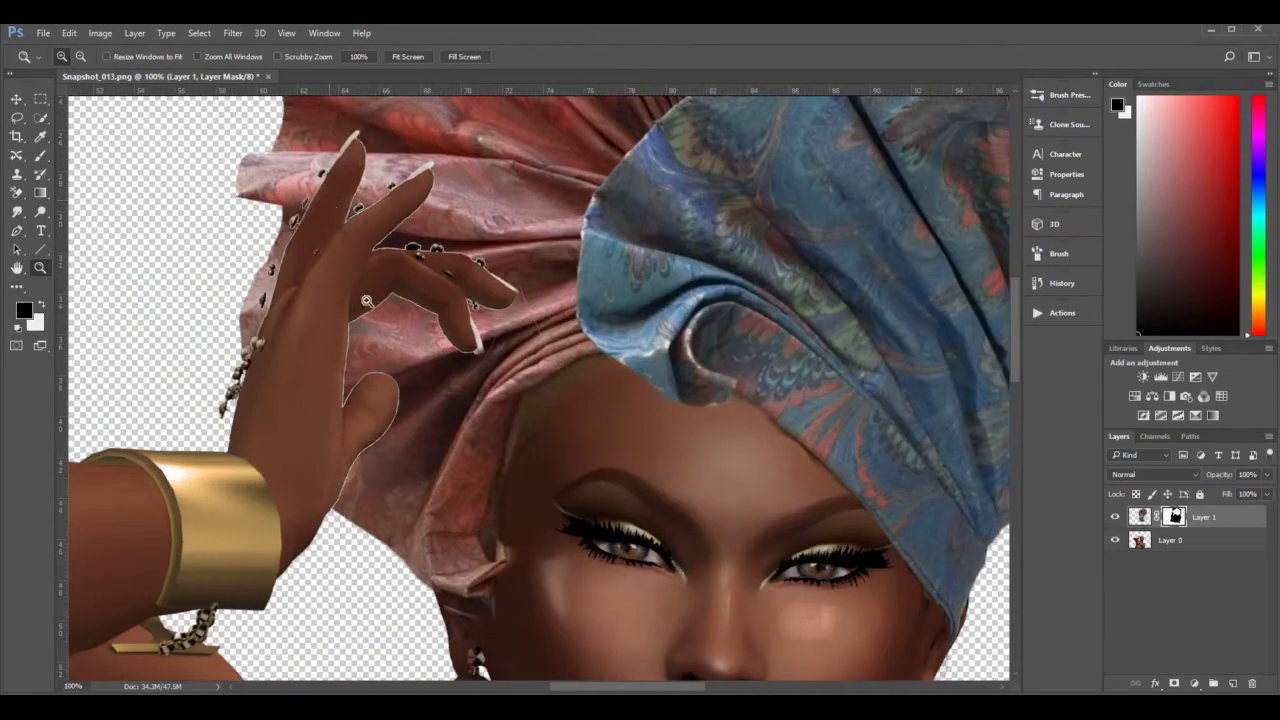
pyautogui.click(368, 302)
pyautogui.moveTo(283, 461); pyautogui.dragTo(440, 337)
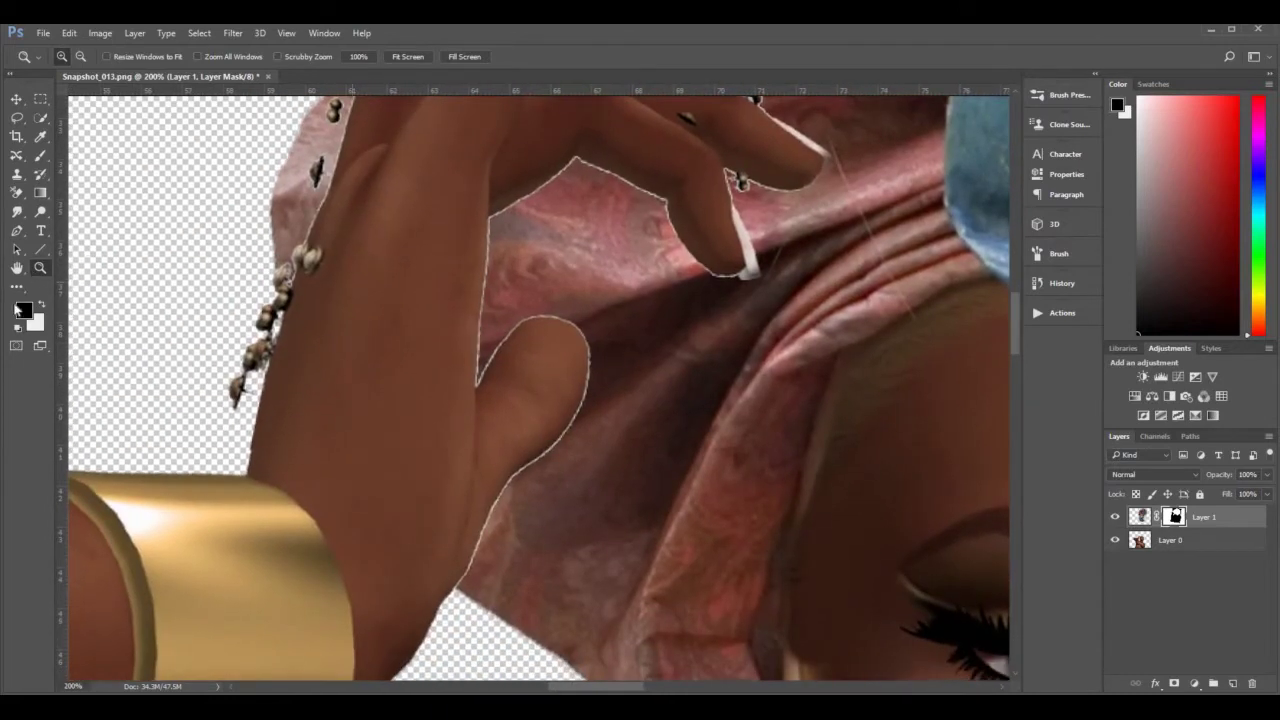
pyautogui.click(42, 307)
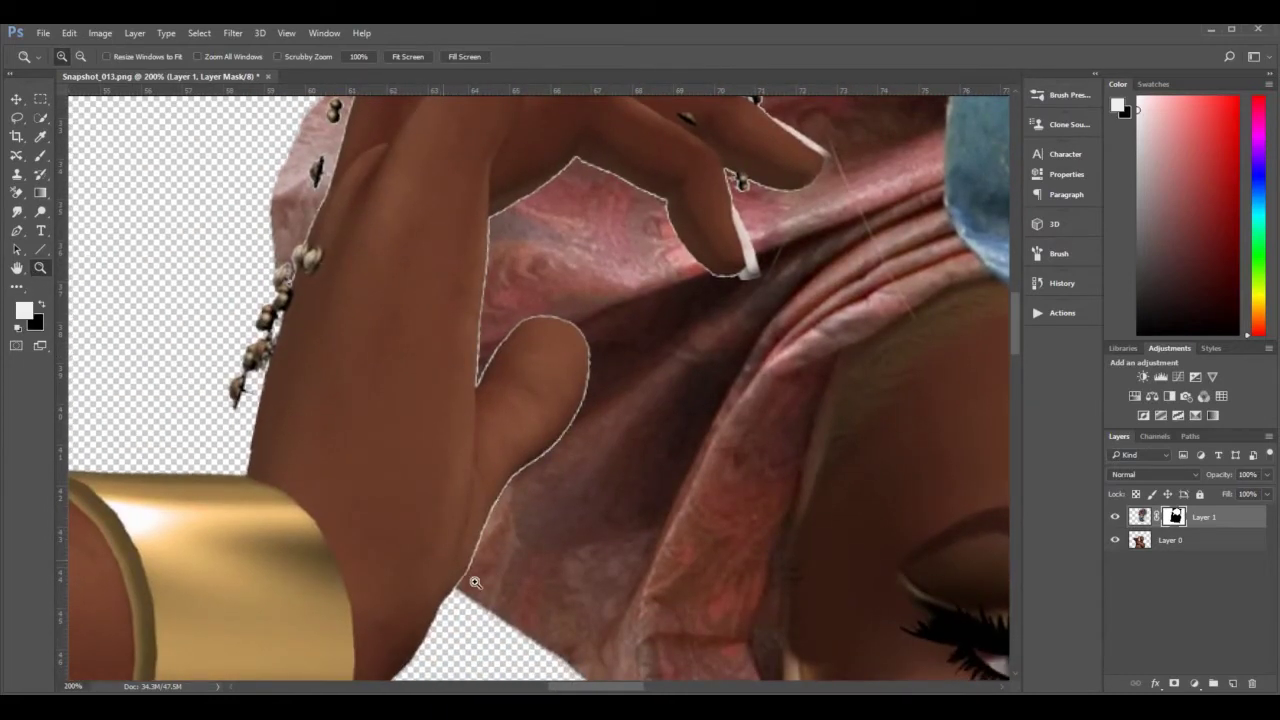
pyautogui.click(41, 156)
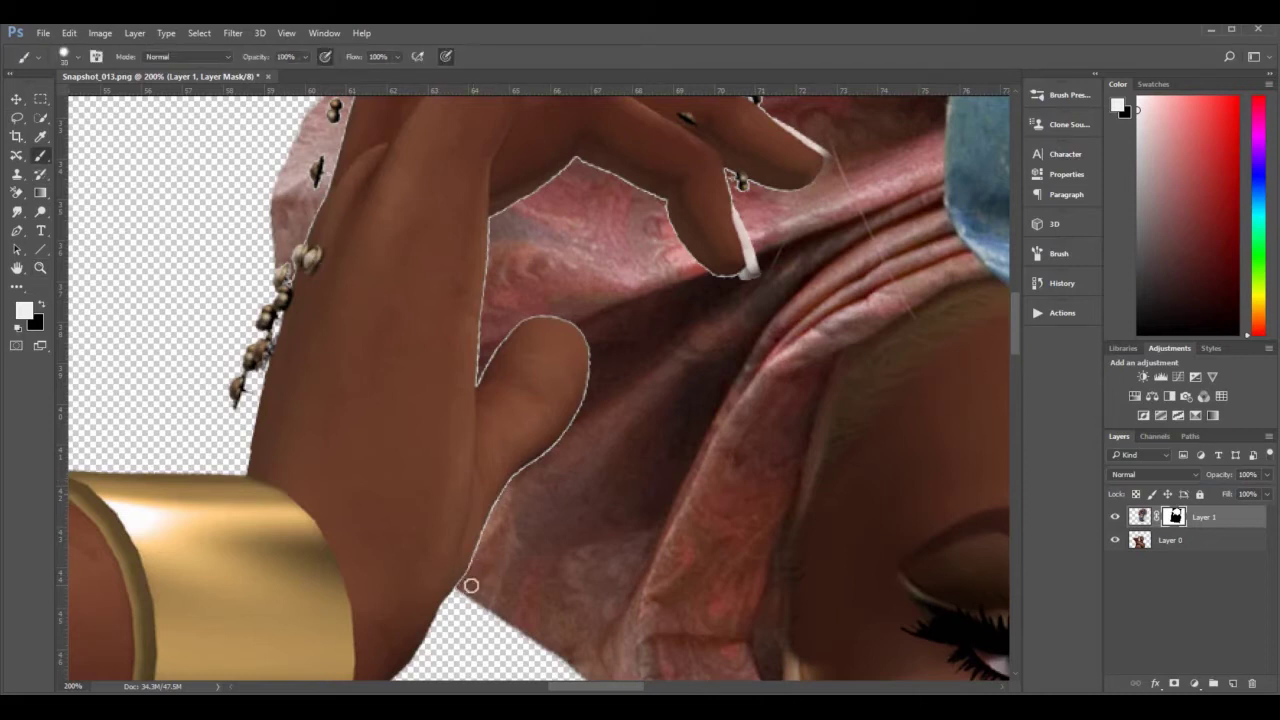
pyautogui.press('[')
pyautogui.press('[')
pyautogui.press('[')
pyautogui.press('[')
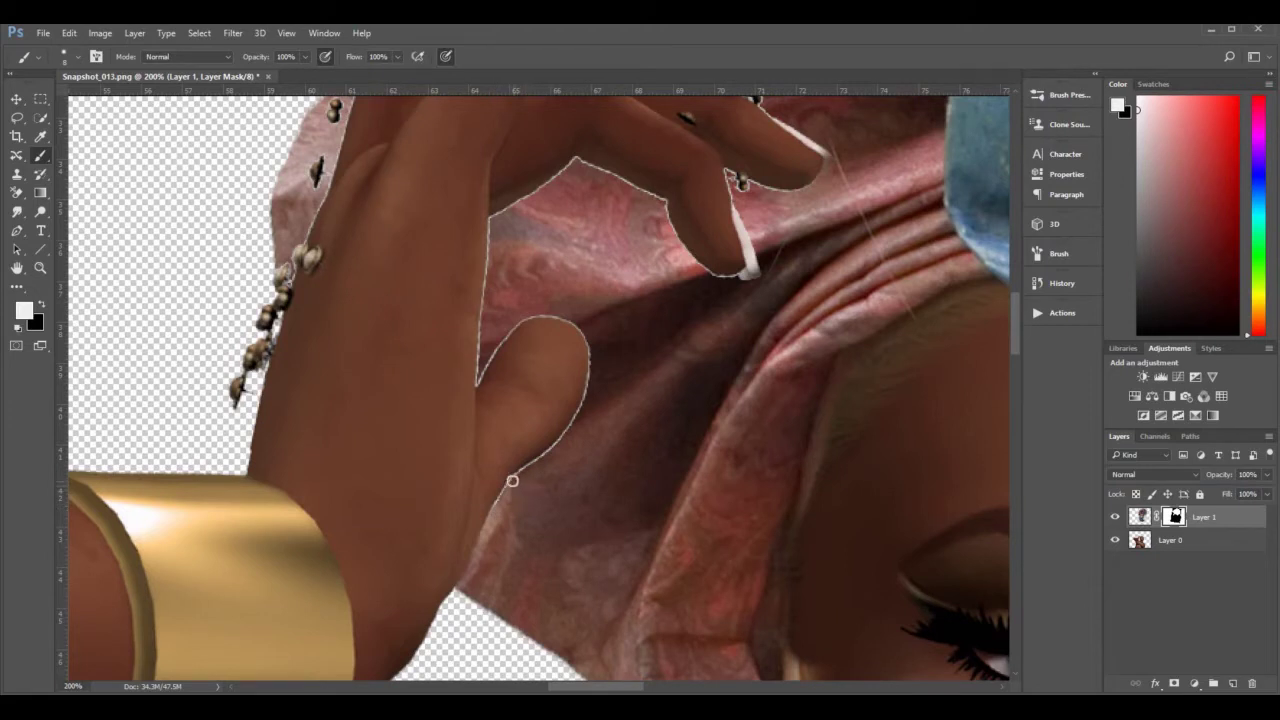
pyautogui.click(17, 327)
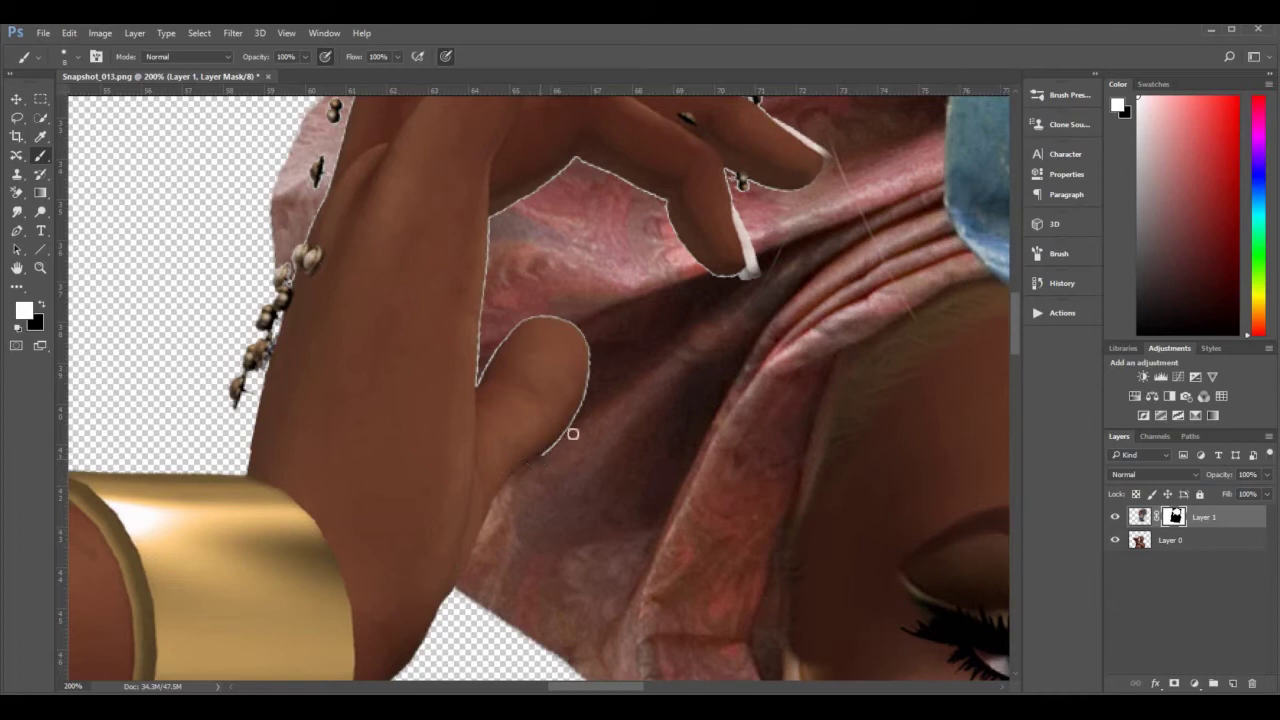
pyautogui.moveTo(573, 423)
pyautogui.mouseDown()
pyautogui.moveTo(598, 380)
pyautogui.moveTo(594, 354)
pyautogui.mouseUp()
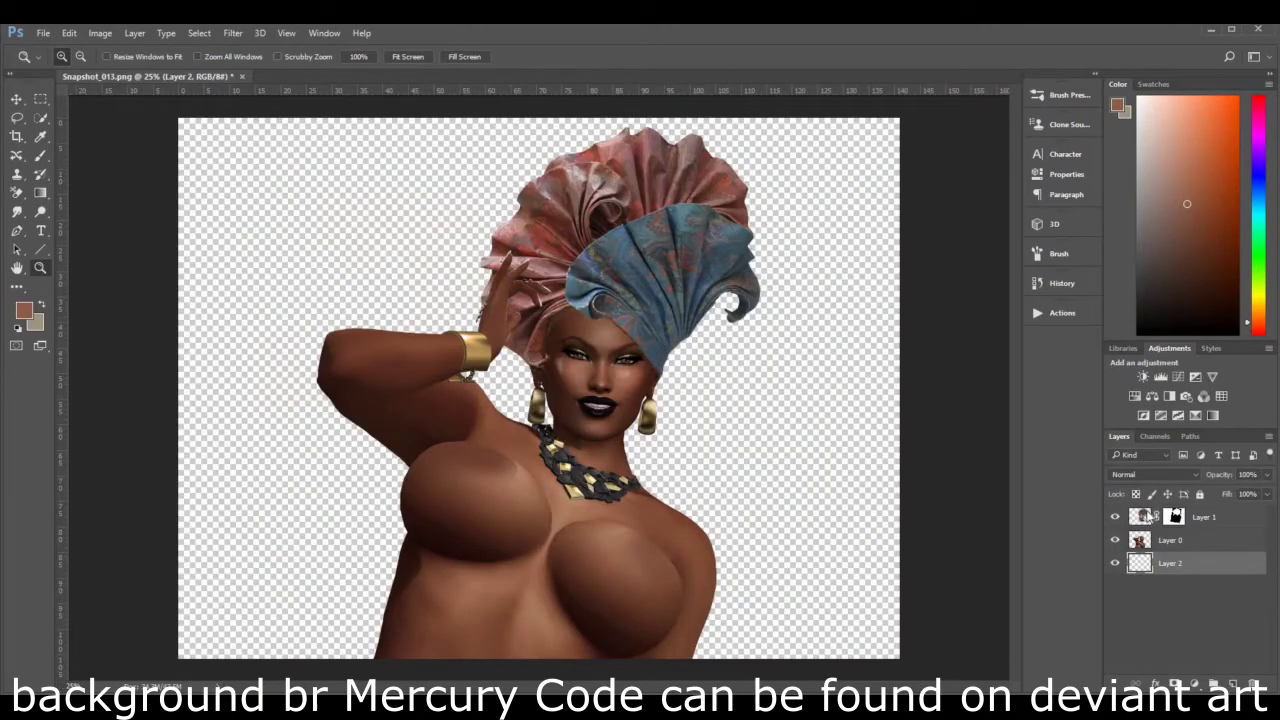
# Paste the yellow and red textured background onto Layer 2 behind the woman.
pyautogui.hotkey('ctrl', 'v')
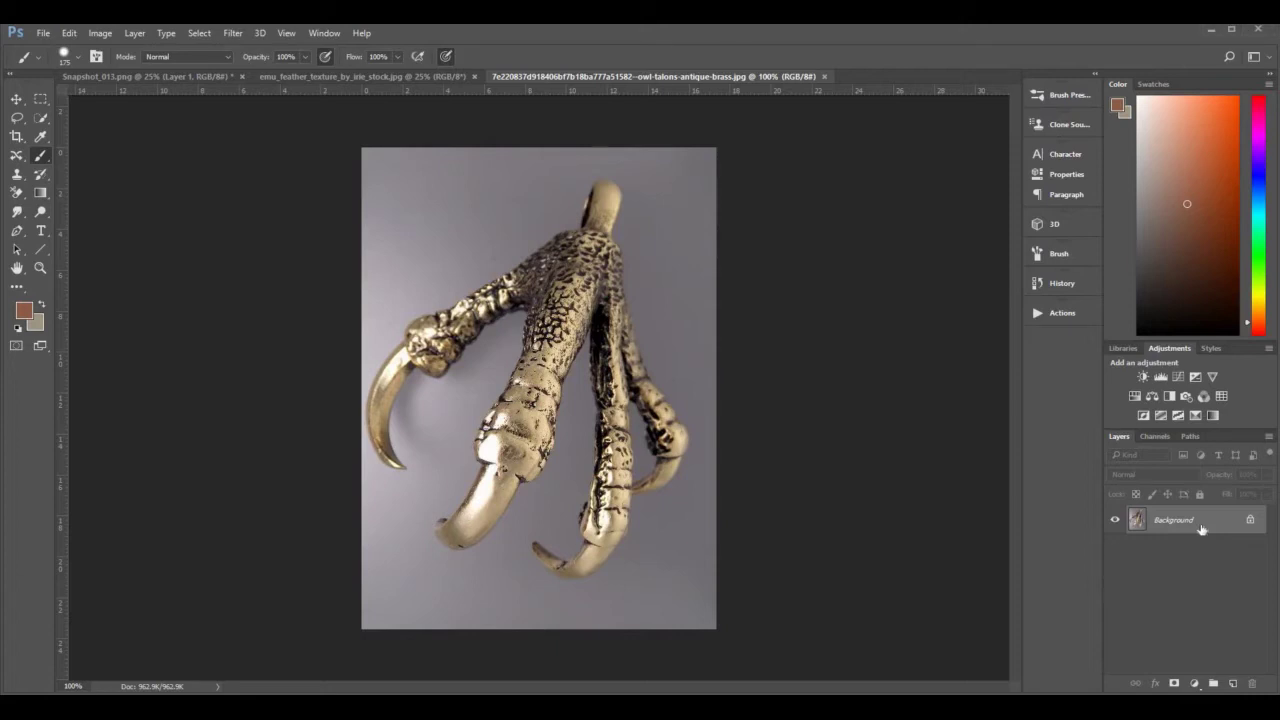
# Paste the whole owl talons picture into the composite above Layer 1 and scale it to about 217%.
pyautogui.hotkey('ctrl', 'a')
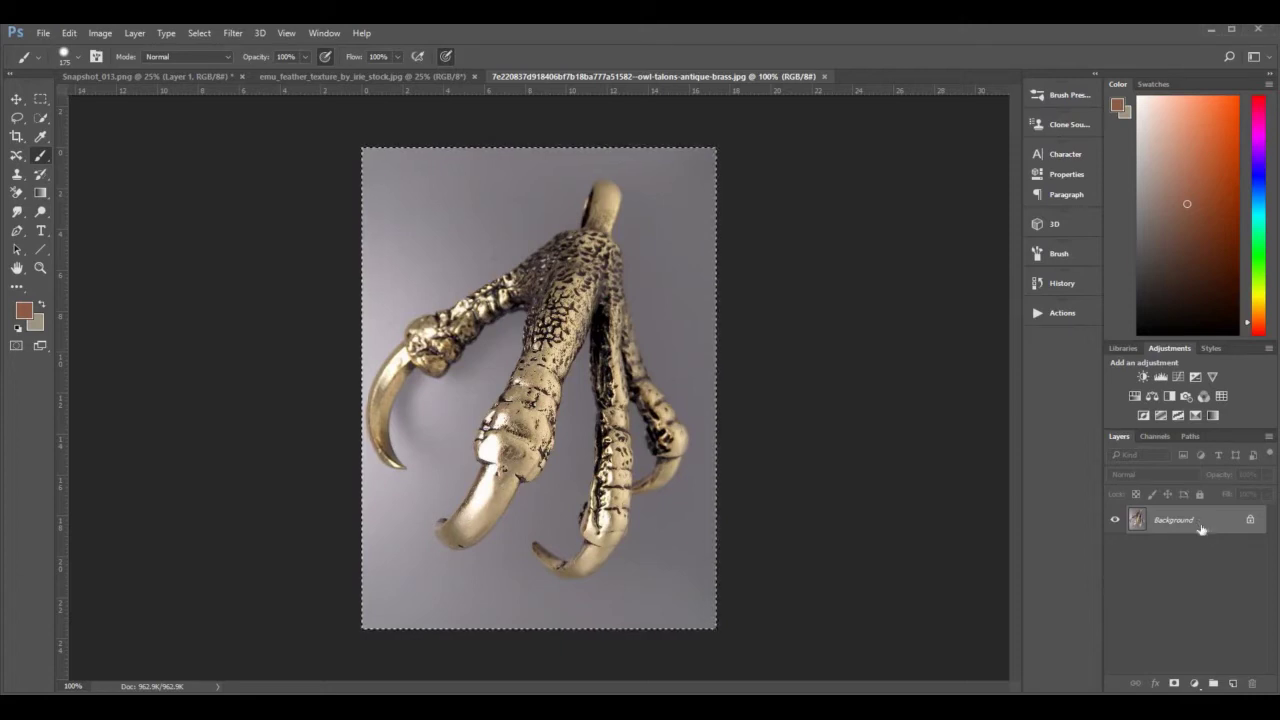
pyautogui.hotkey('ctrl', 'w')
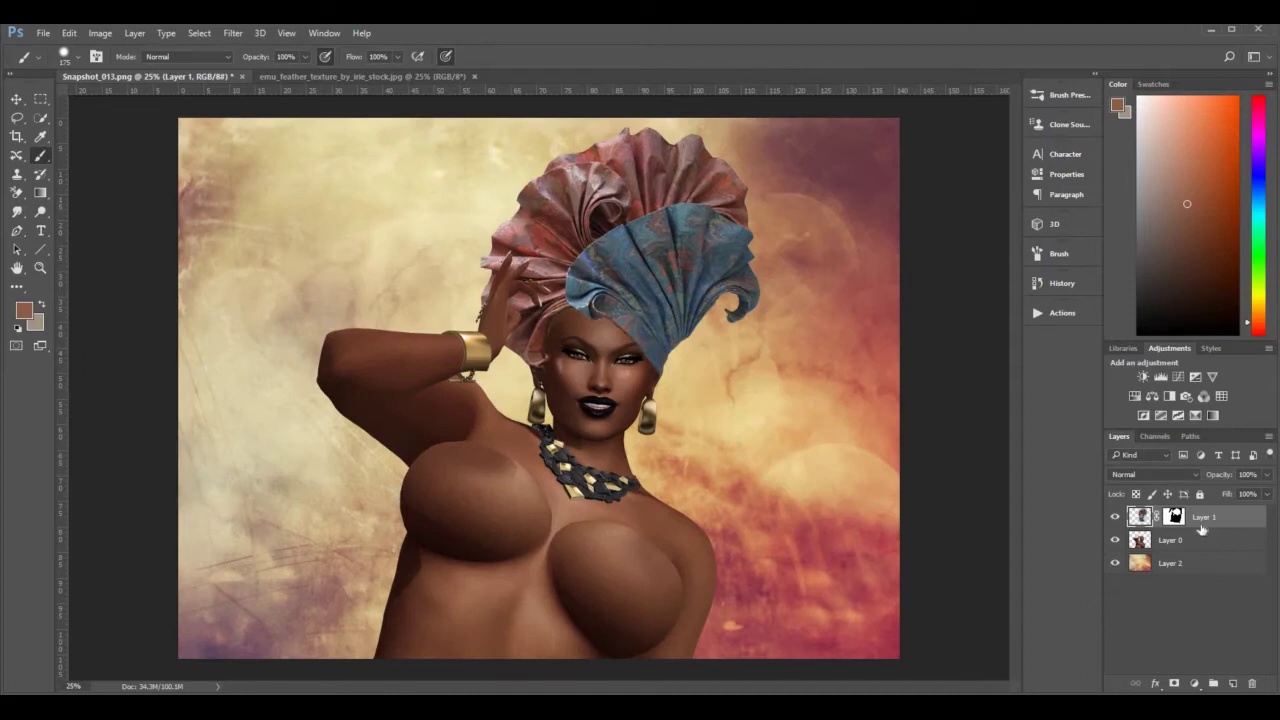
pyautogui.hotkey('ctrl', 'v')
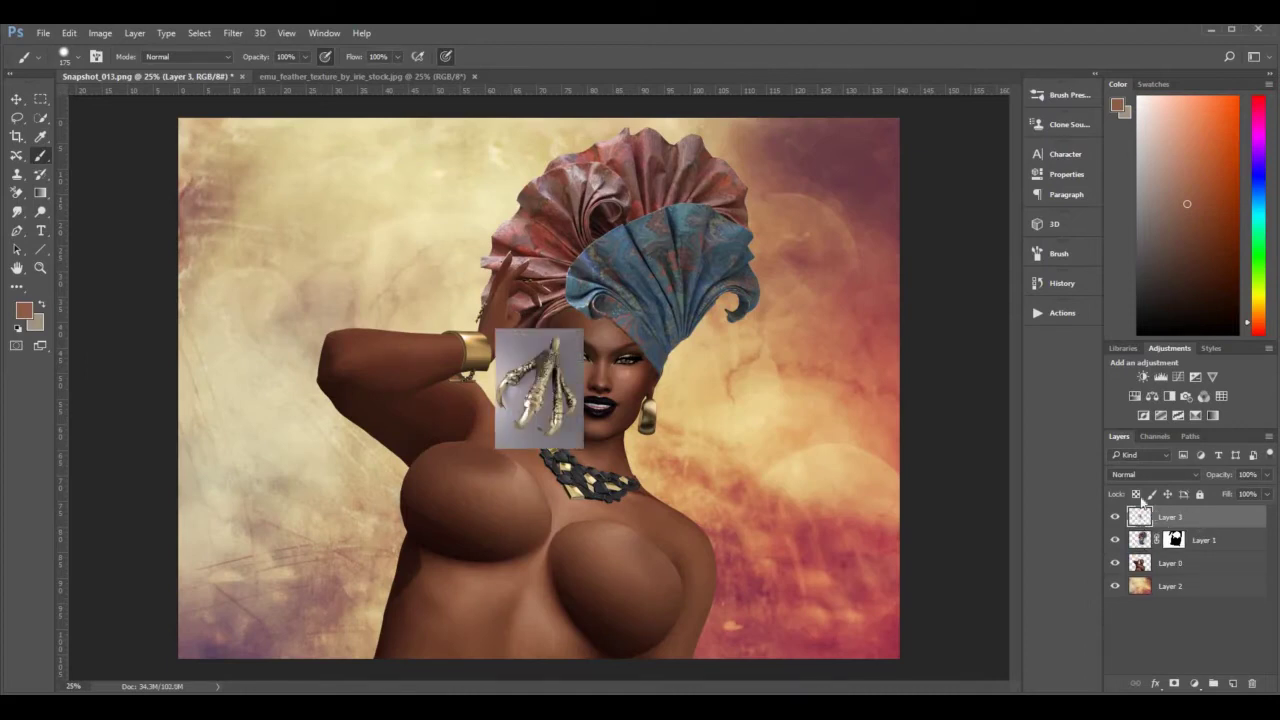
pyautogui.hotkey('ctrl', 't')
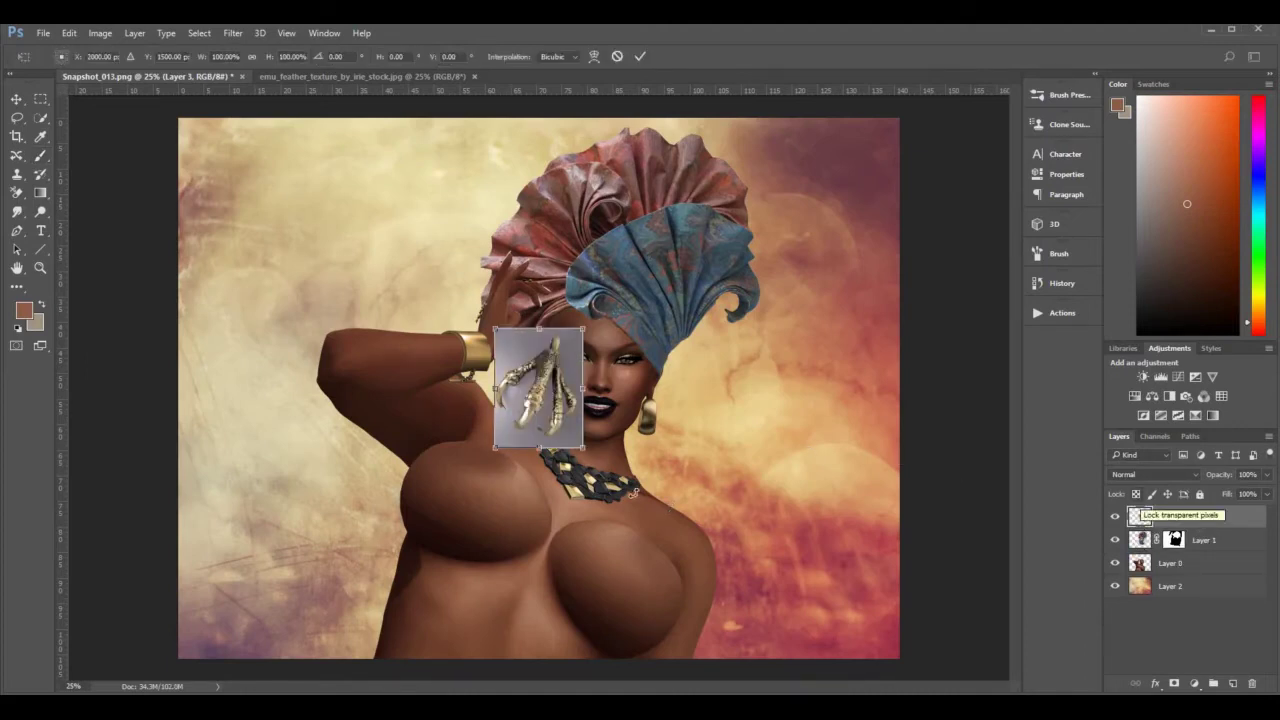
pyautogui.moveTo(583, 447); pyautogui.dragTo(713, 580)
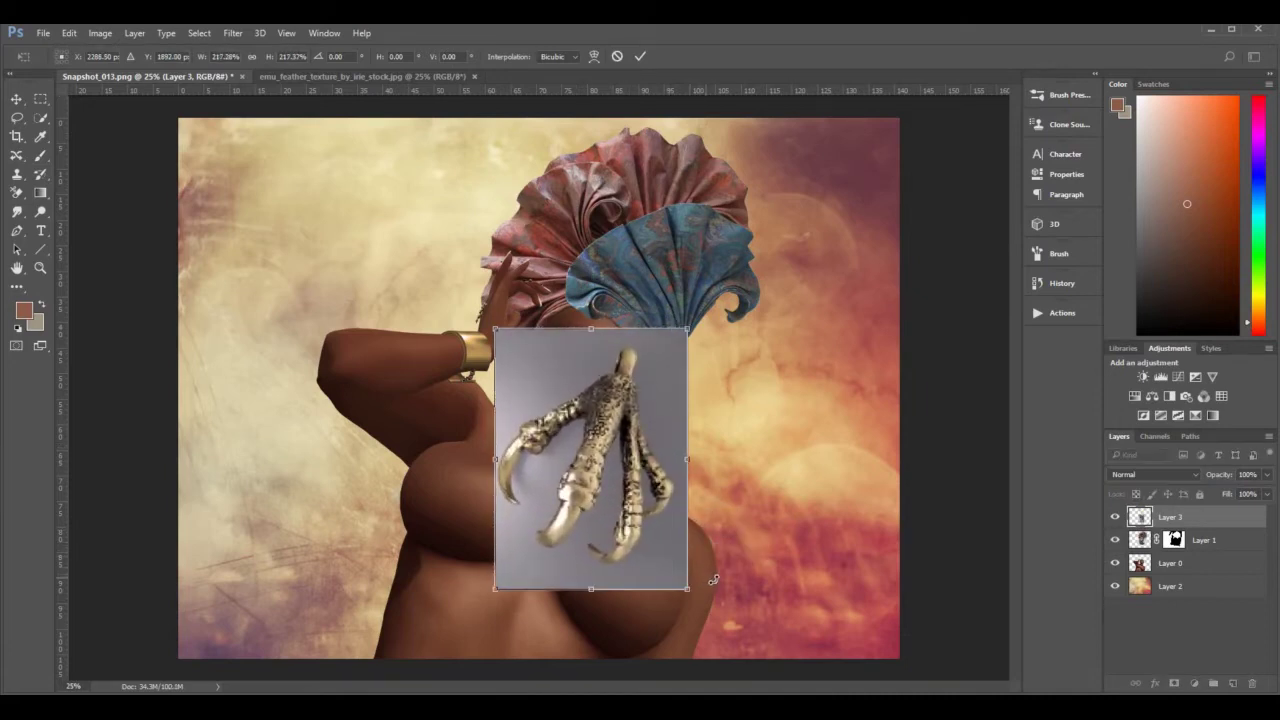
pyautogui.press('Return')
pyautogui.press('b')
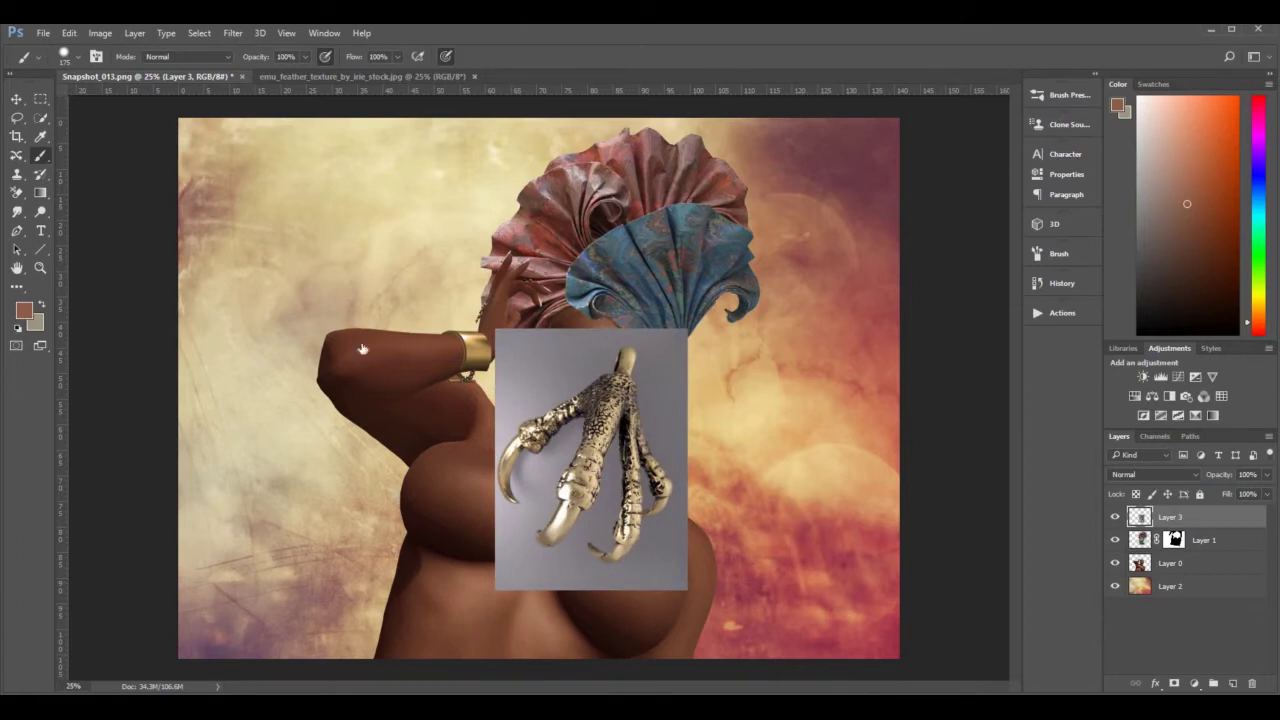
# Quick-select the grey backdrop around the talons on Layer 3, including the gap between the outer and middle claws.
pyautogui.click(41, 117)
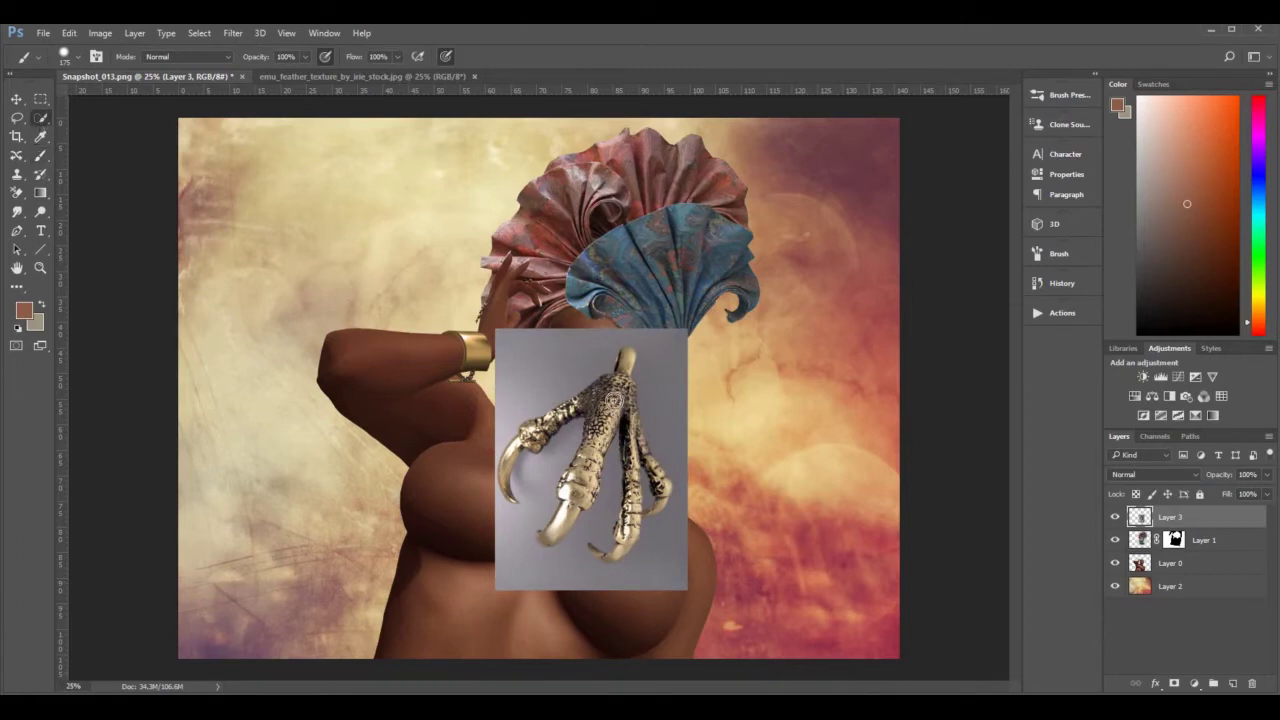
pyautogui.moveTo(562, 356); pyautogui.dragTo(610, 324)
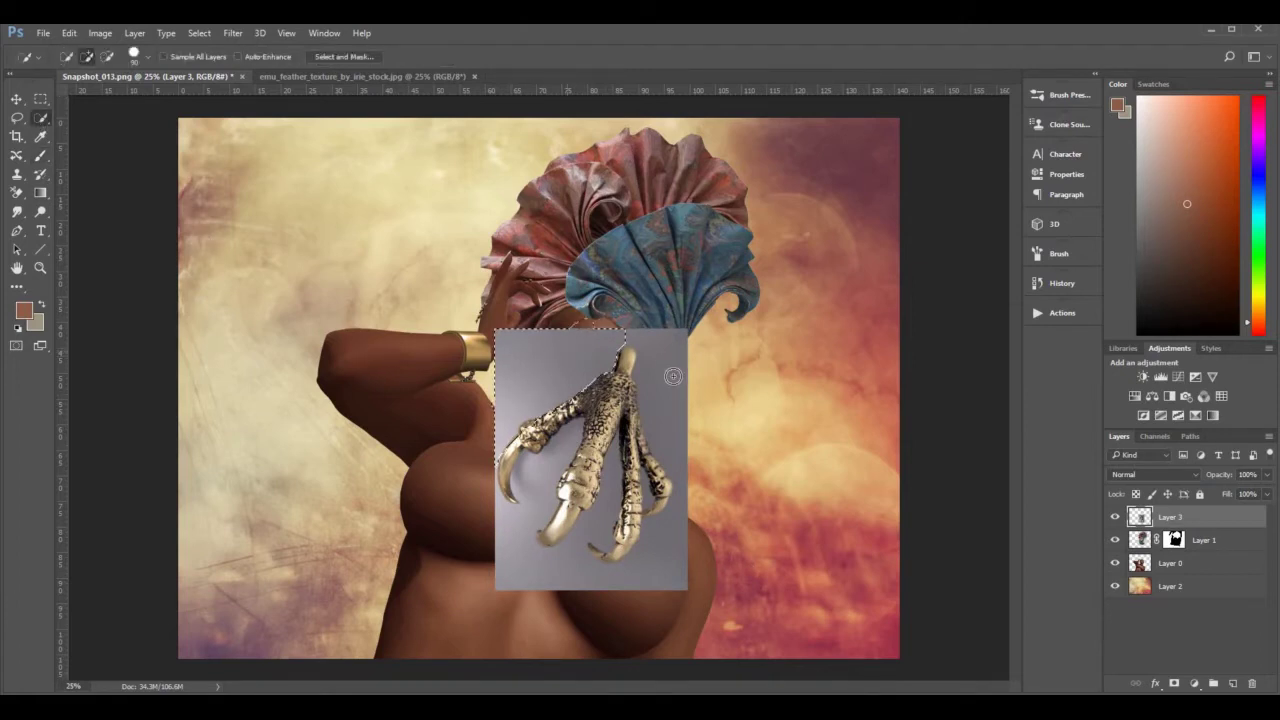
pyautogui.moveTo(673, 376)
pyautogui.mouseDown()
pyautogui.moveTo(704, 540)
pyautogui.moveTo(666, 596)
pyautogui.moveTo(524, 572)
pyautogui.moveTo(502, 550)
pyautogui.moveTo(555, 557)
pyautogui.mouseUp()
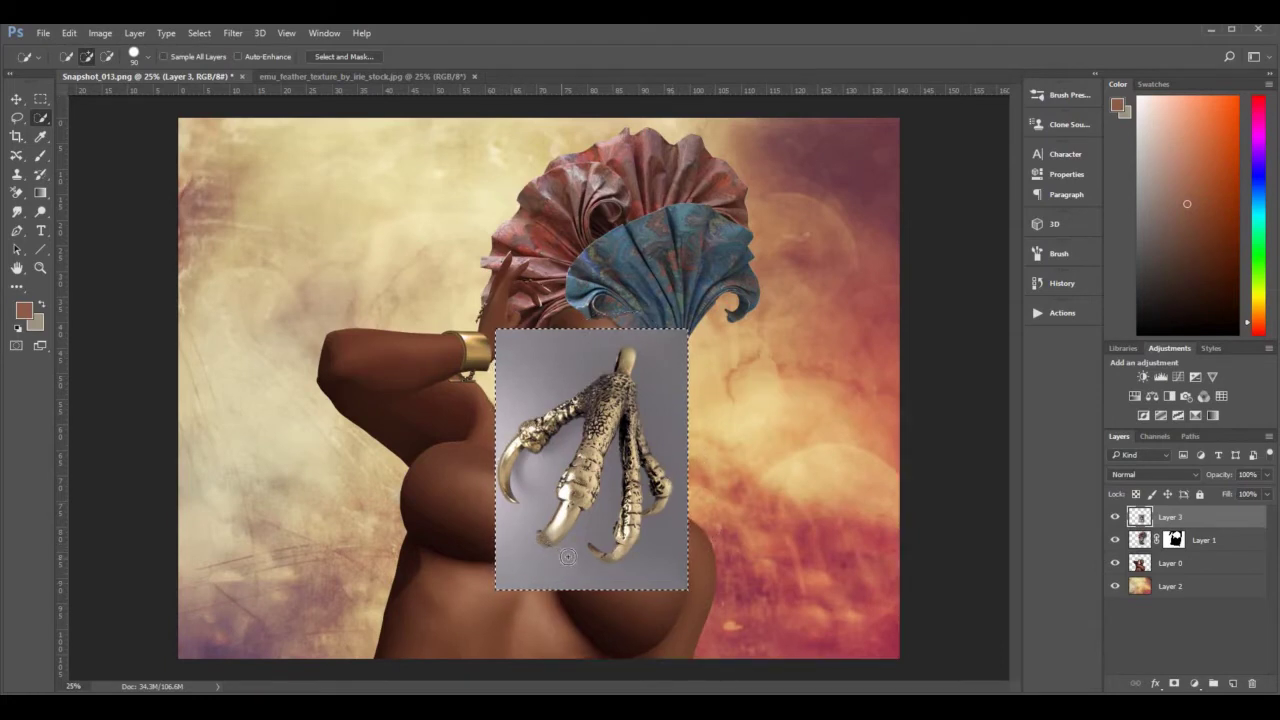
pyautogui.press('alt')
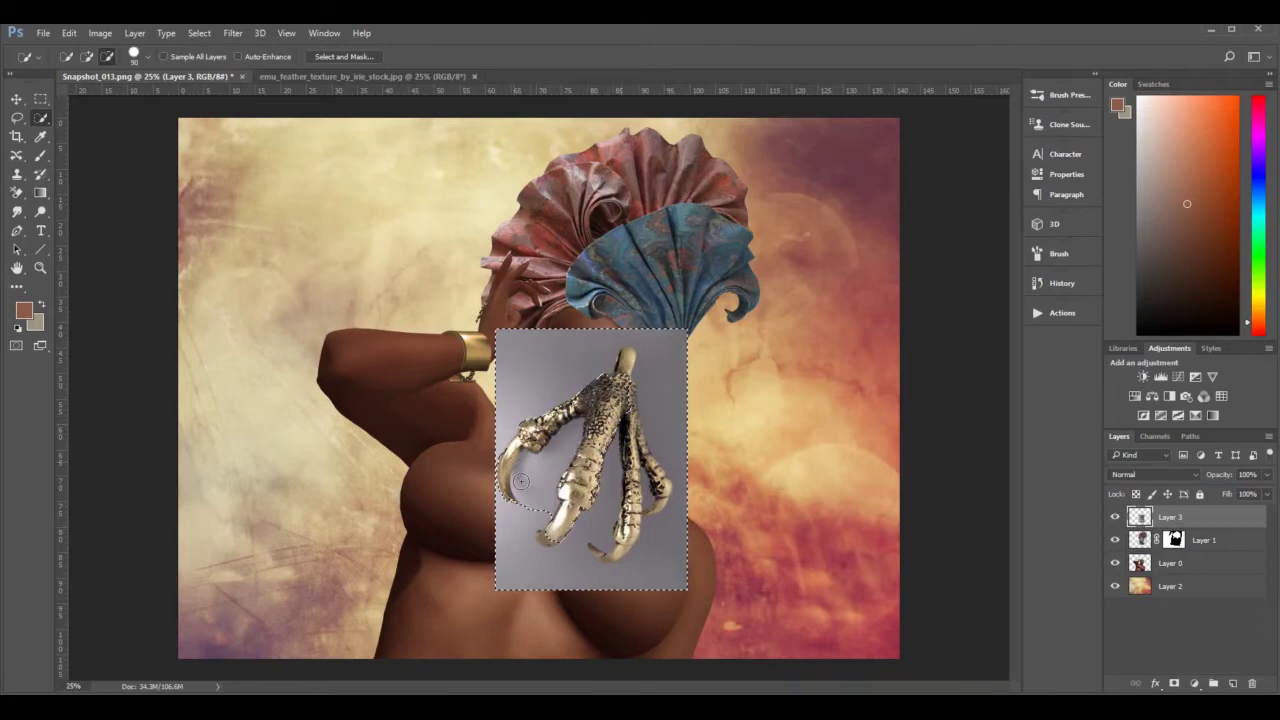
pyautogui.press('alt')
pyautogui.moveTo(542, 463); pyautogui.dragTo(569, 432)
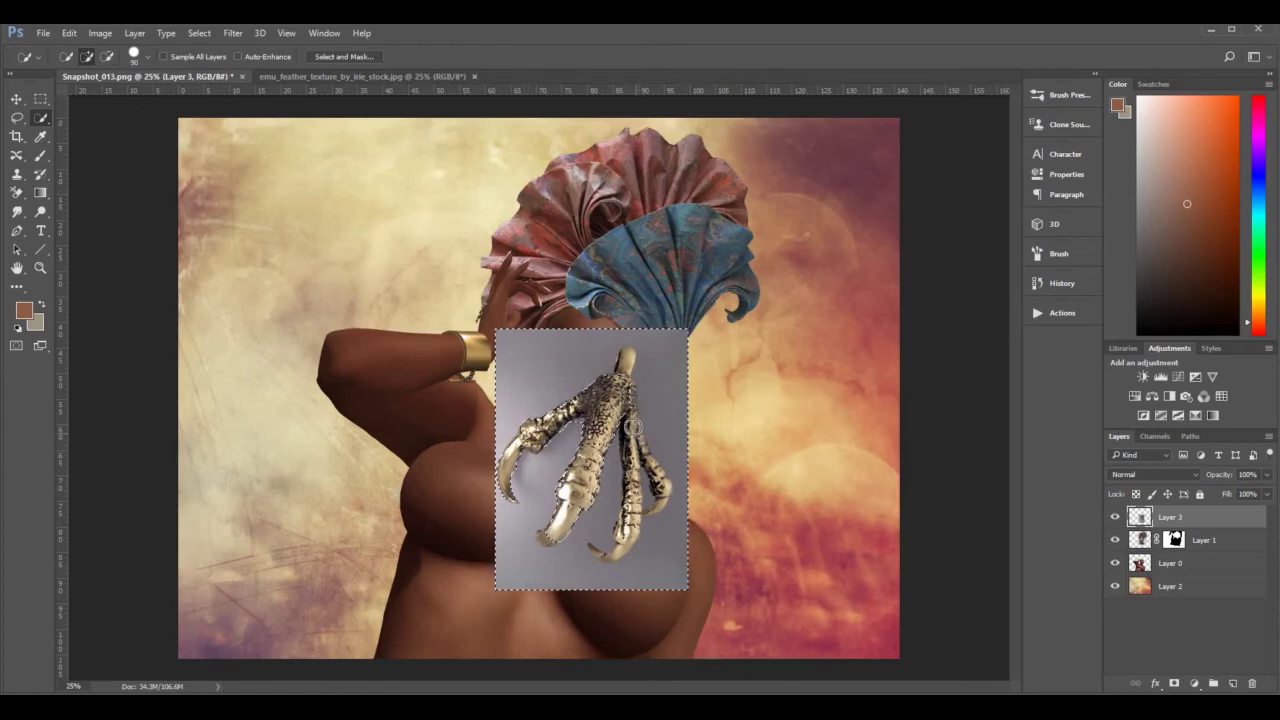
# Refine the backdrop selection along the thin toes and in the gap between the two long front claws.
pyautogui.press('alt')
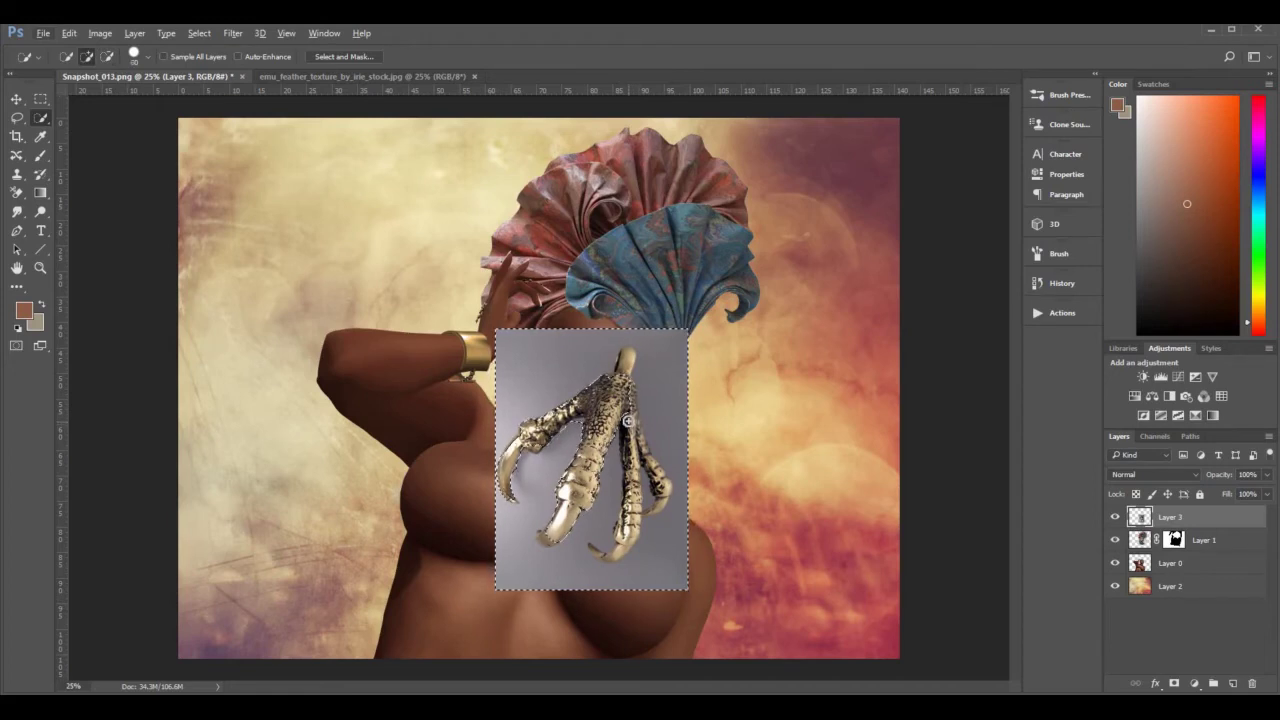
pyautogui.press('alt')
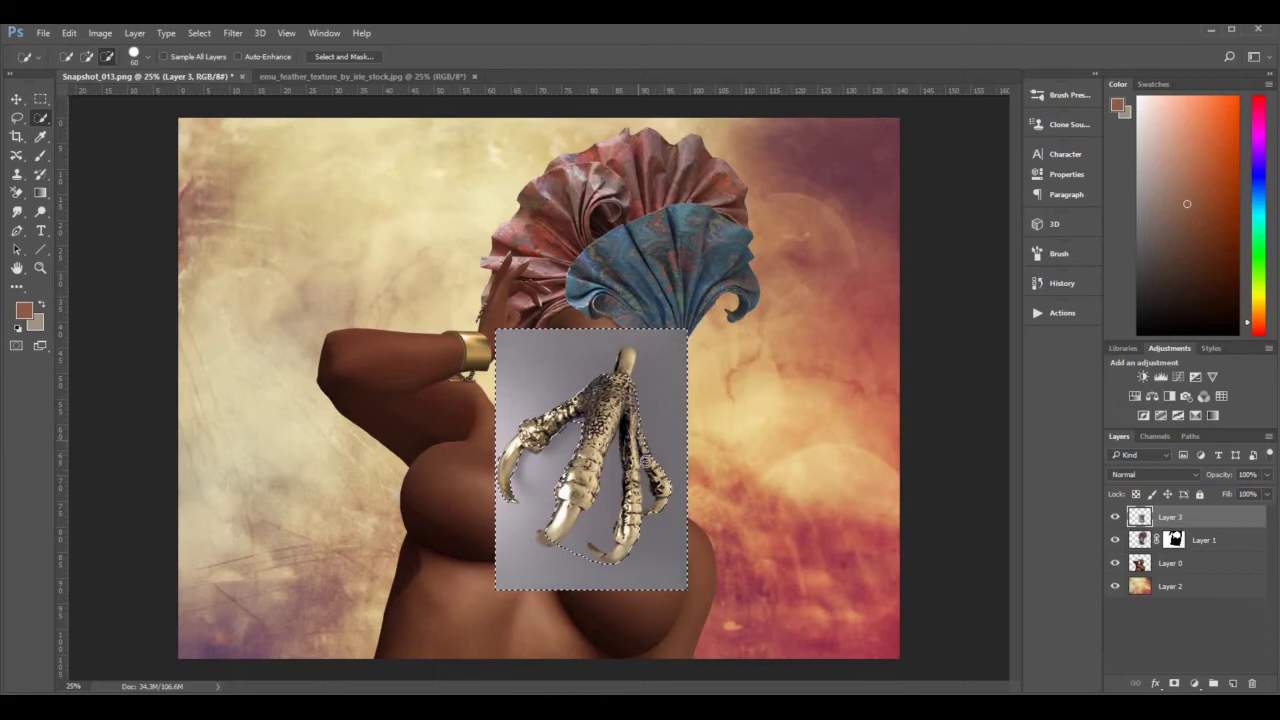
pyautogui.press('alt')
pyautogui.moveTo(581, 533); pyautogui.dragTo(604, 505)
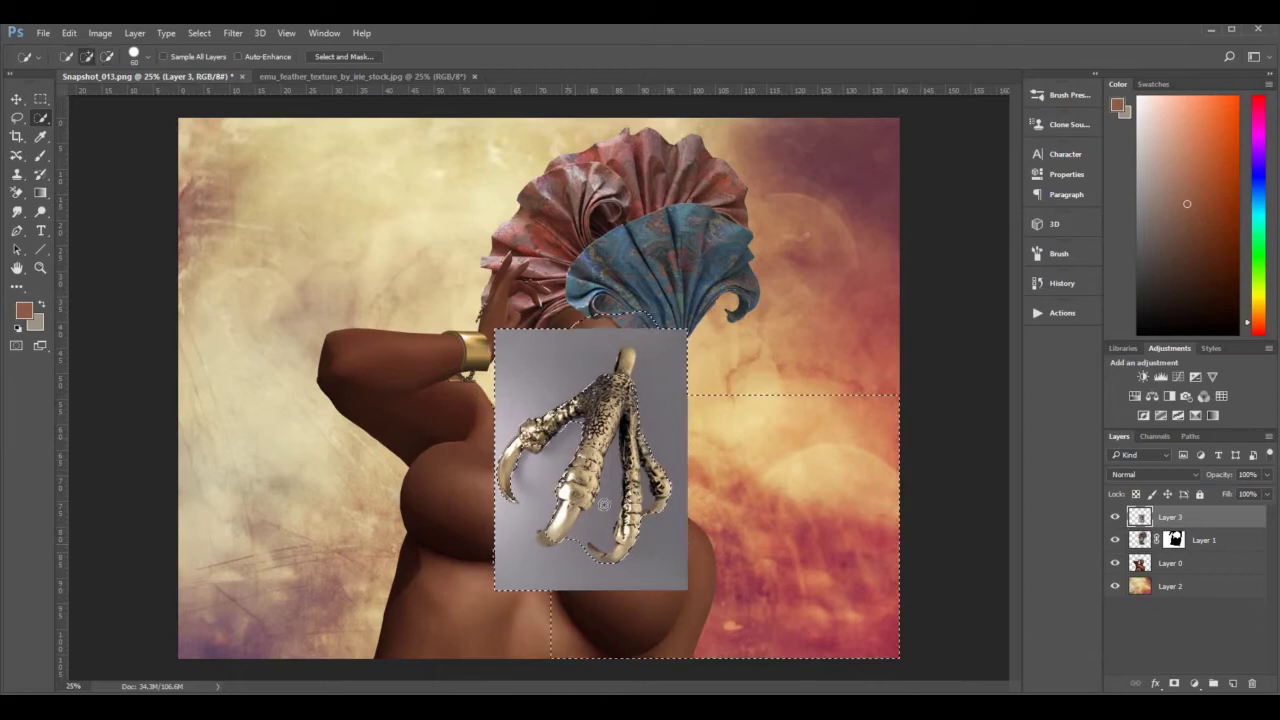
pyautogui.moveTo(600, 589); pyautogui.dragTo(558, 552)
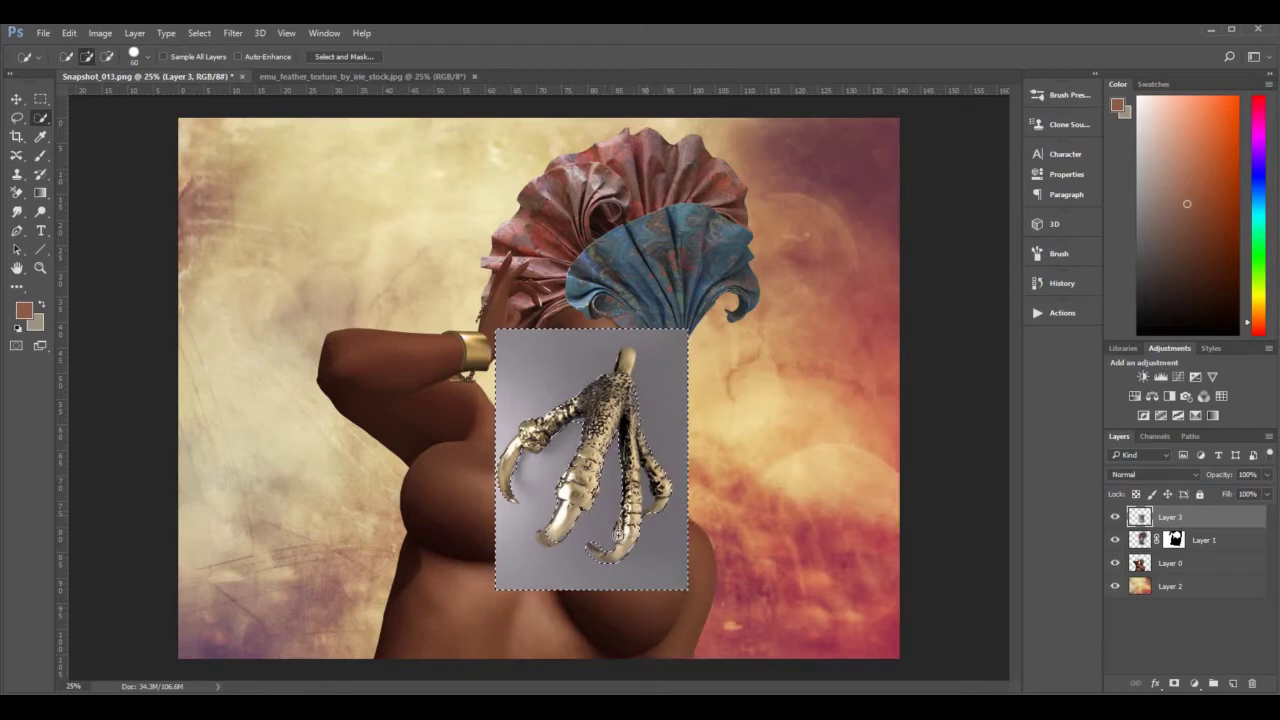
# Try to add the small gap beside the rear claw to the backdrop selection.
pyautogui.press('alt')
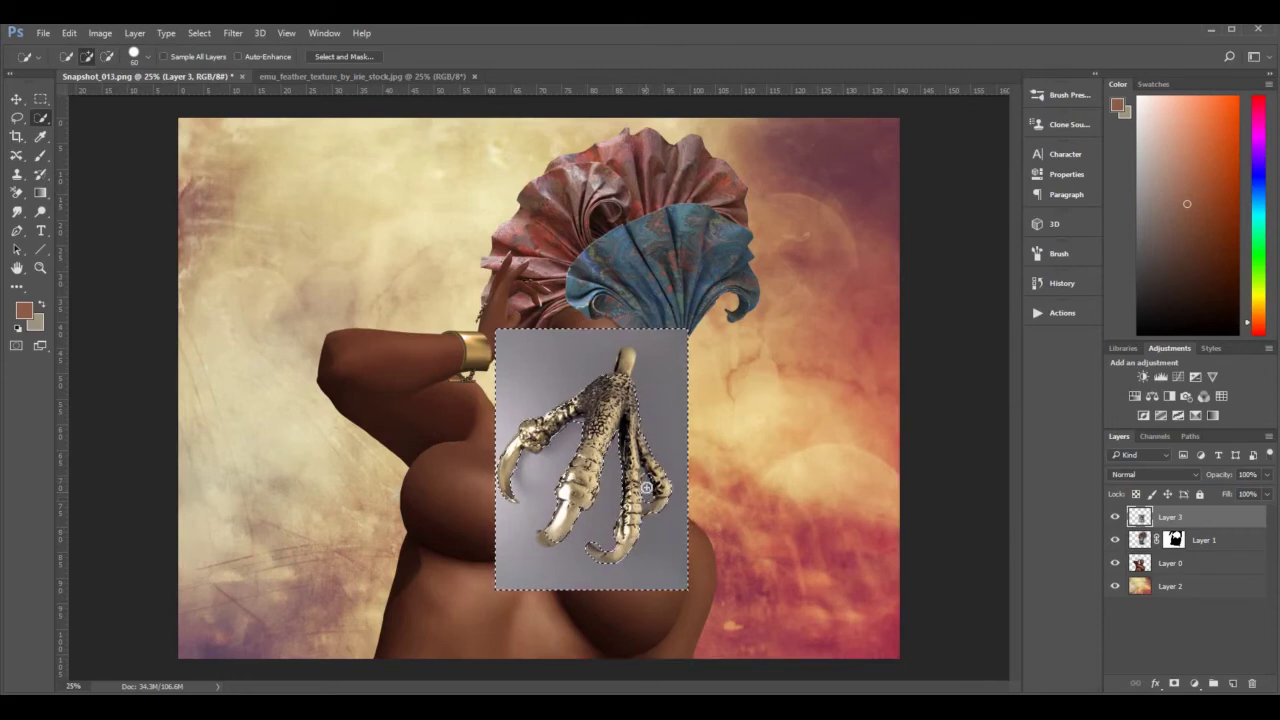
pyautogui.moveTo(643, 471); pyautogui.dragTo(662, 487)
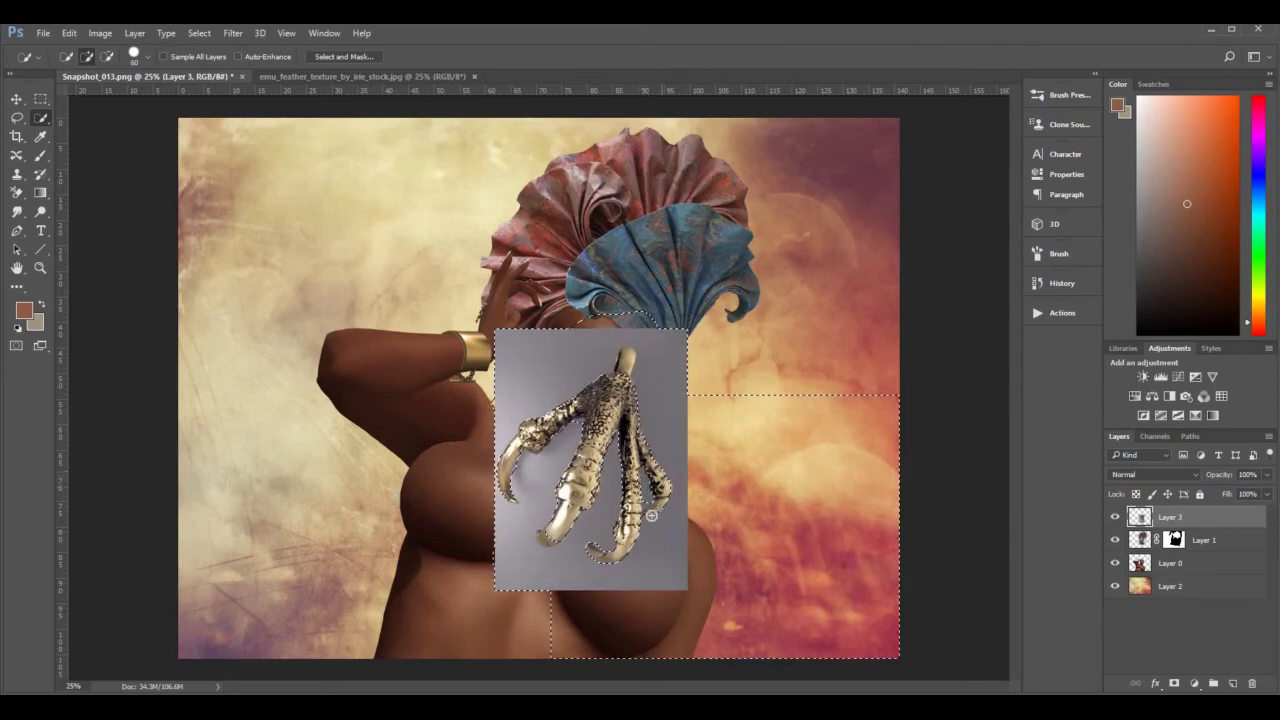
pyautogui.hotkey('ctrl', 'z')
pyautogui.press('alt')
pyautogui.click(649, 510)
pyautogui.hotkey('ctrl', 'z')
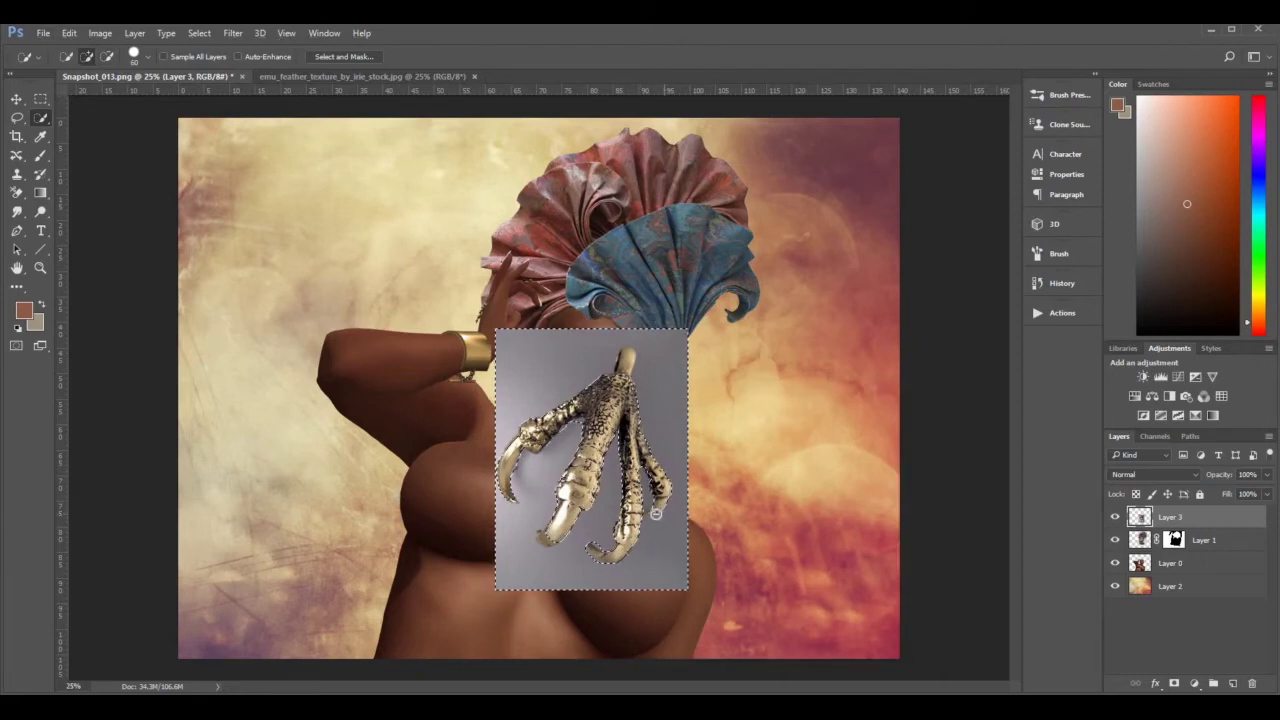
# Correct the backdrop selection around the outer claw's curved tip and the talon's upper stem.
pyautogui.press('alt')
pyautogui.click(521, 506)
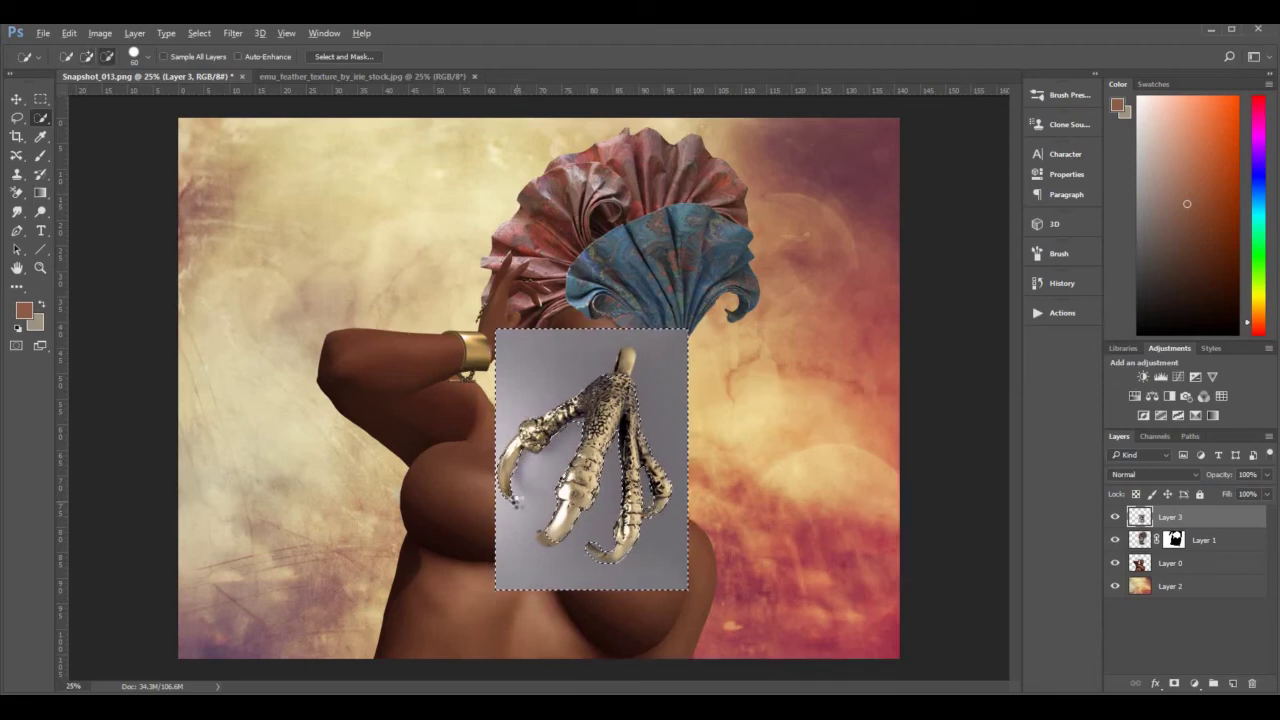
pyautogui.keyDown('alt'); pyautogui.click(499, 501); pyautogui.keyUp('alt')
pyautogui.moveTo(490, 487); pyautogui.dragTo(529, 505)
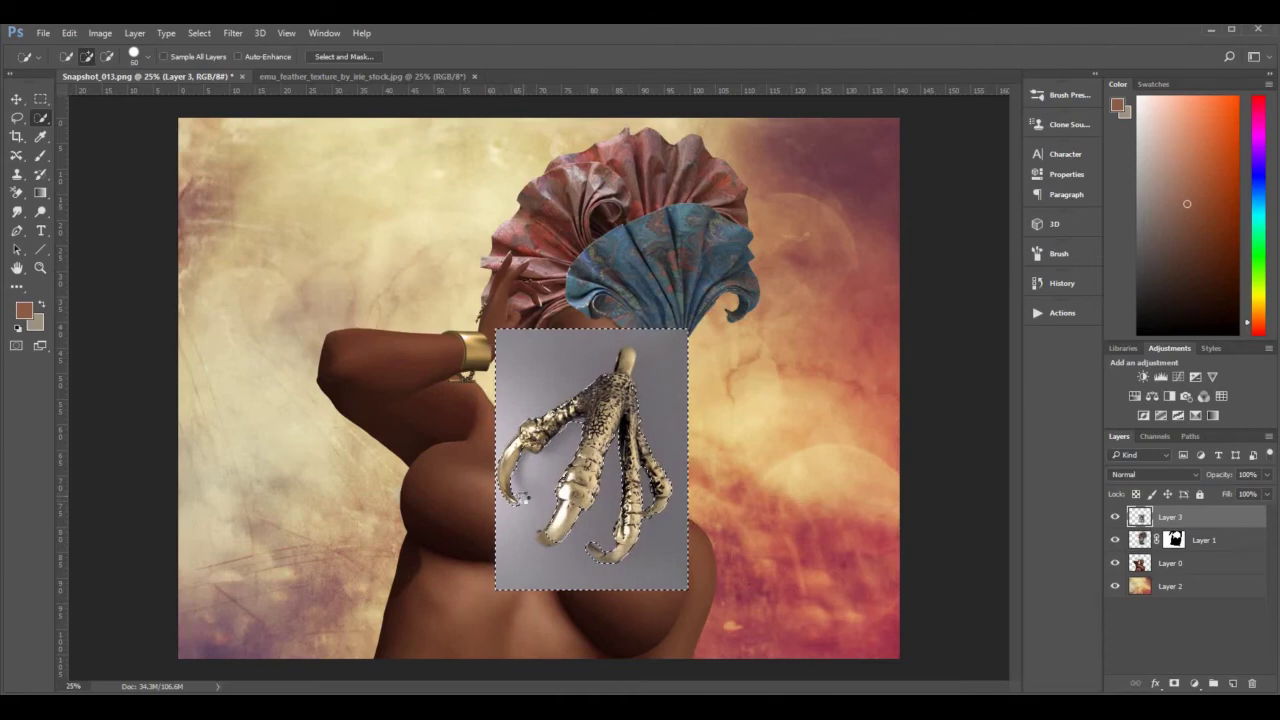
pyautogui.click(523, 498)
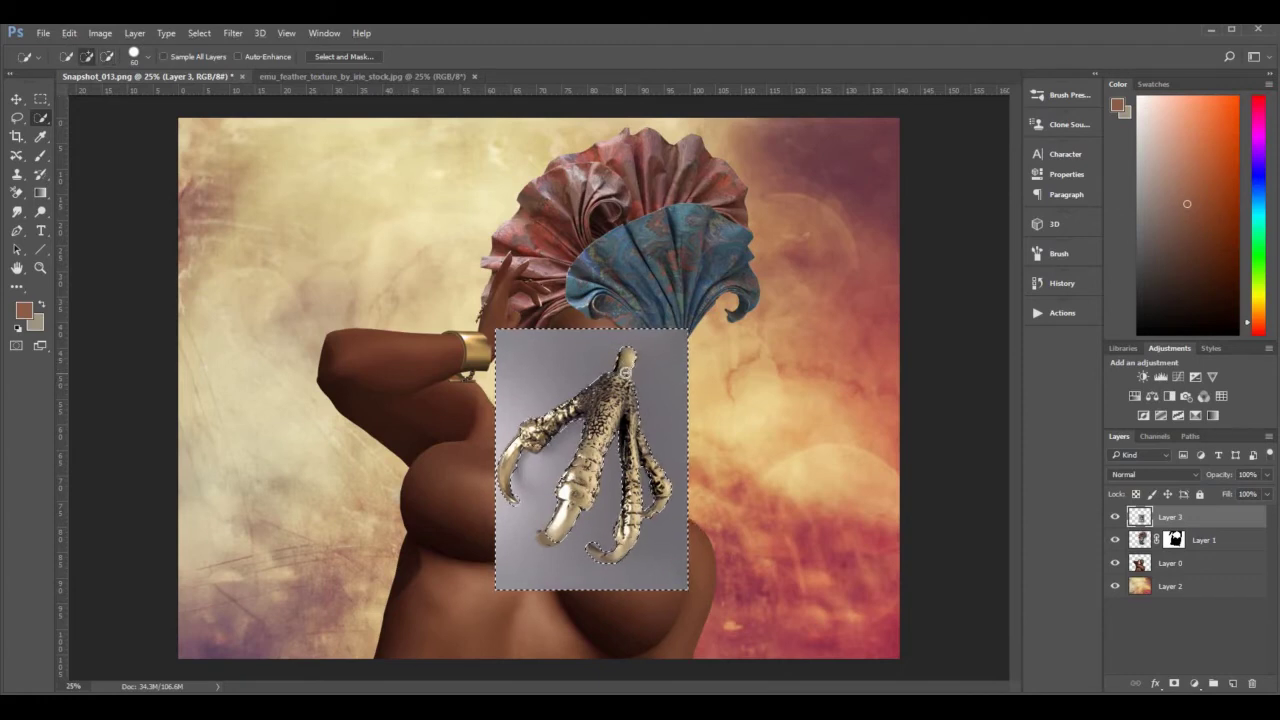
pyautogui.press('alt')
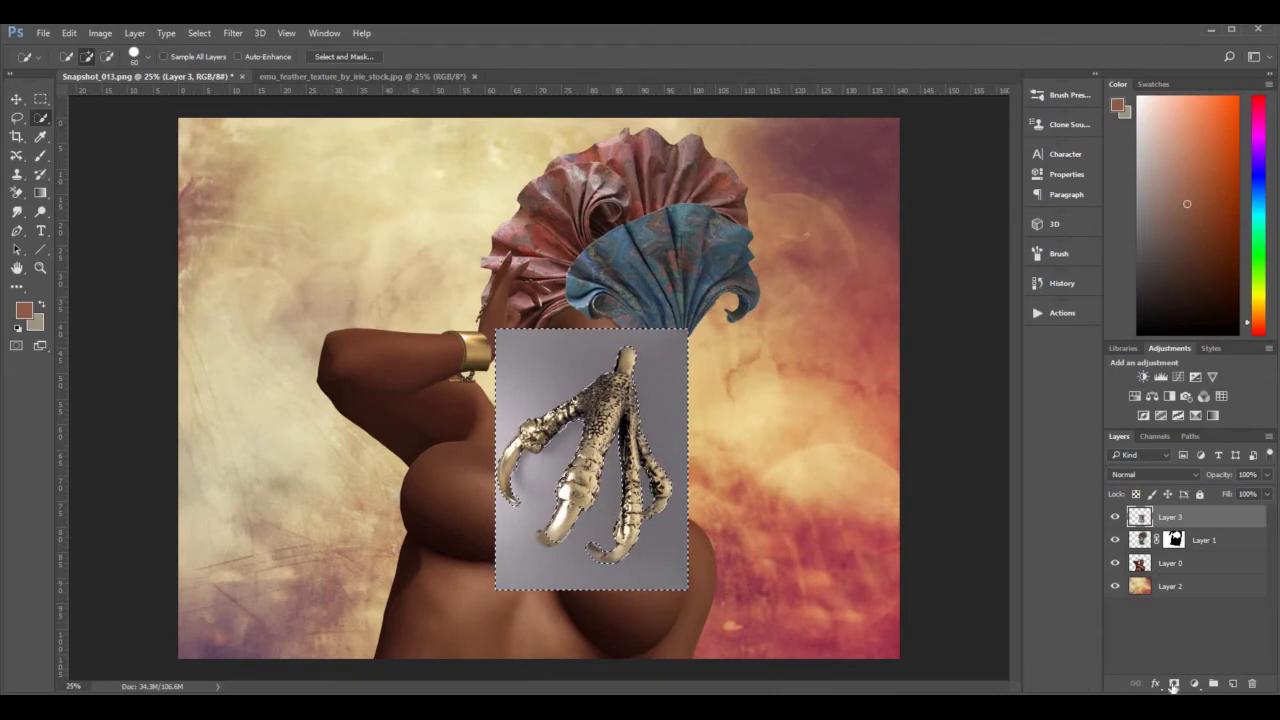
# Add a layer mask to Layer 3 from the backdrop selection and invert it to show only the talons.
pyautogui.click(1173, 686)
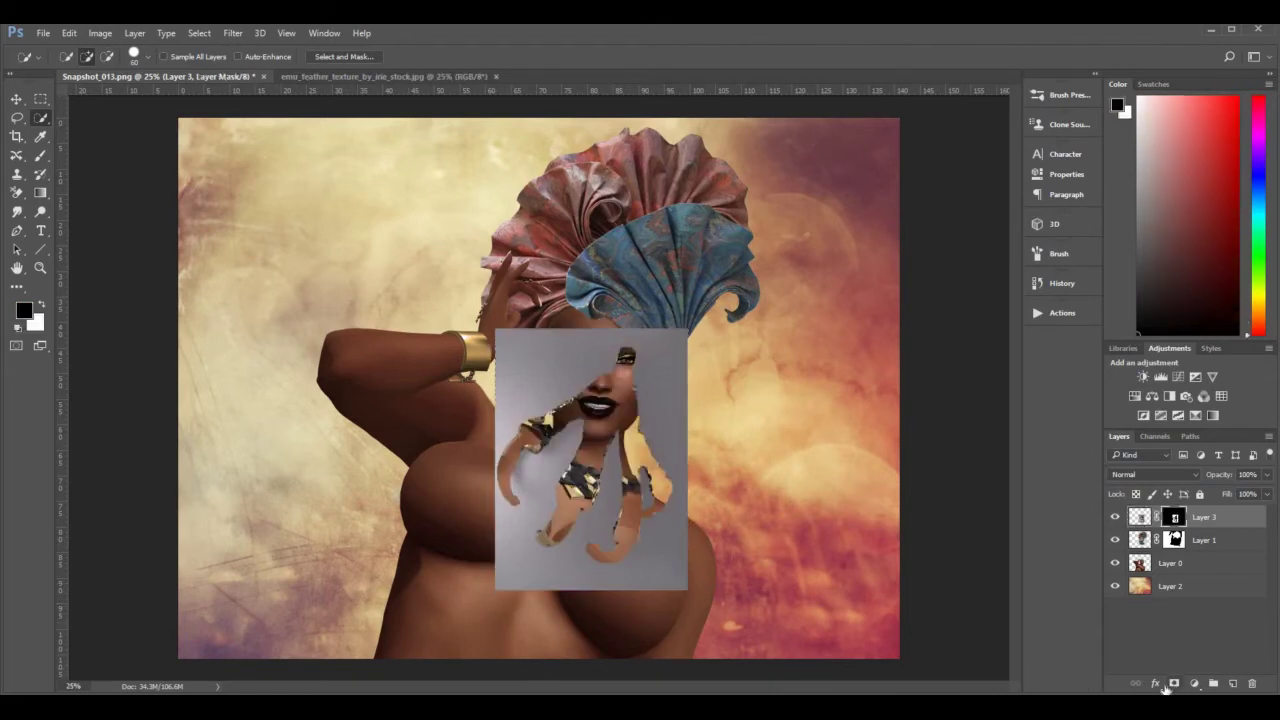
pyautogui.hotkey('ctrl', 'i')
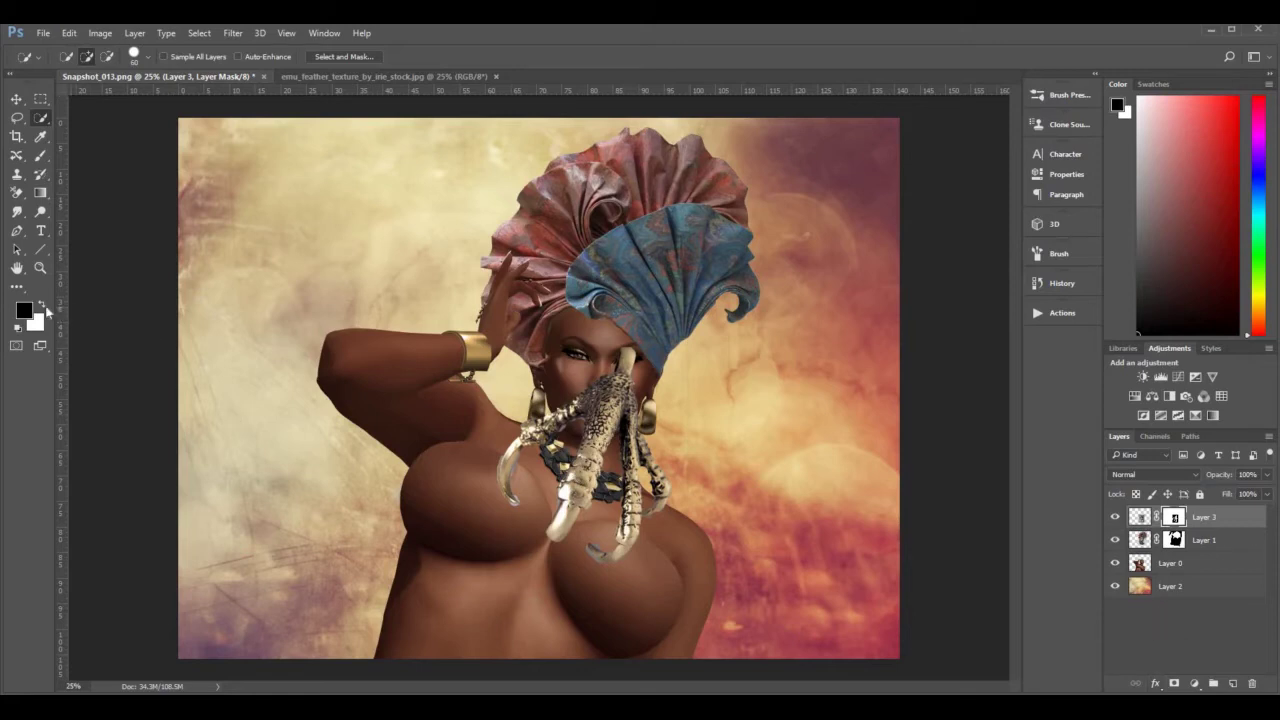
# Paint black on Layer 3's mask with a 70 px brush to remove the leftover fringe around the curved claws.
pyautogui.click(40, 155)
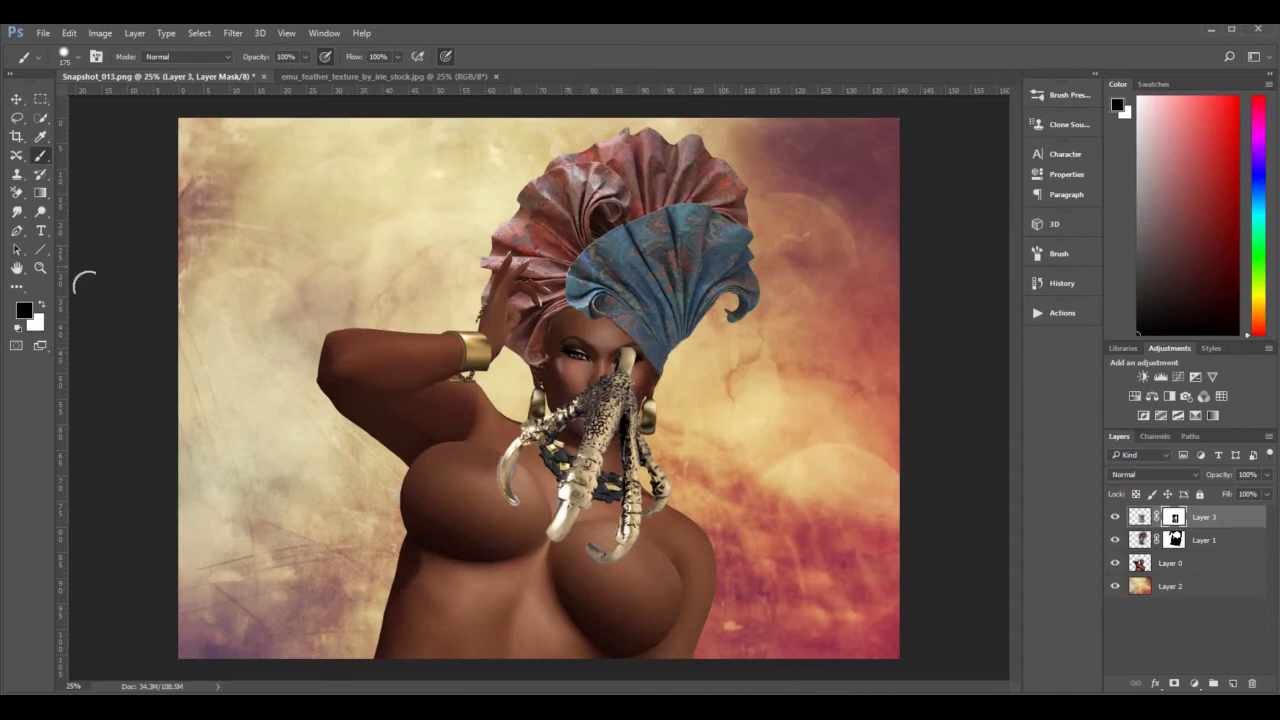
pyautogui.click(39, 268)
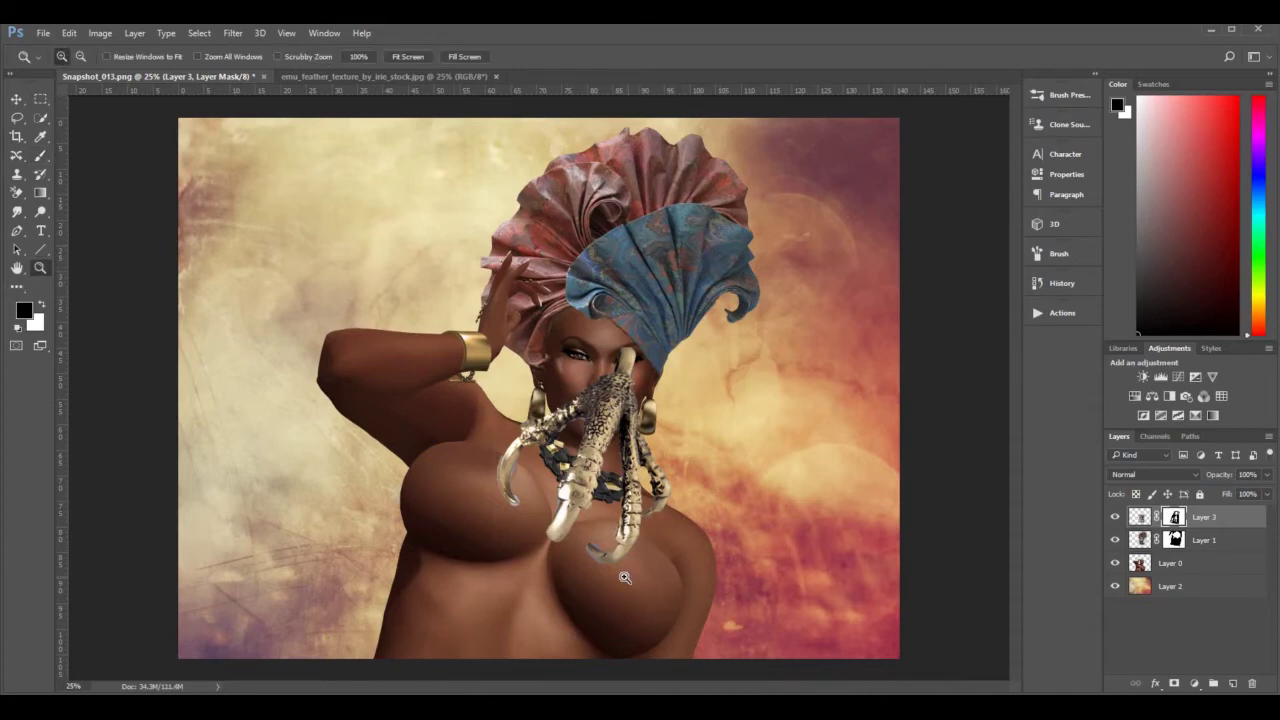
pyautogui.click(624, 577)
pyautogui.click(624, 577)
pyautogui.moveTo(586, 356); pyautogui.dragTo(720, 398)
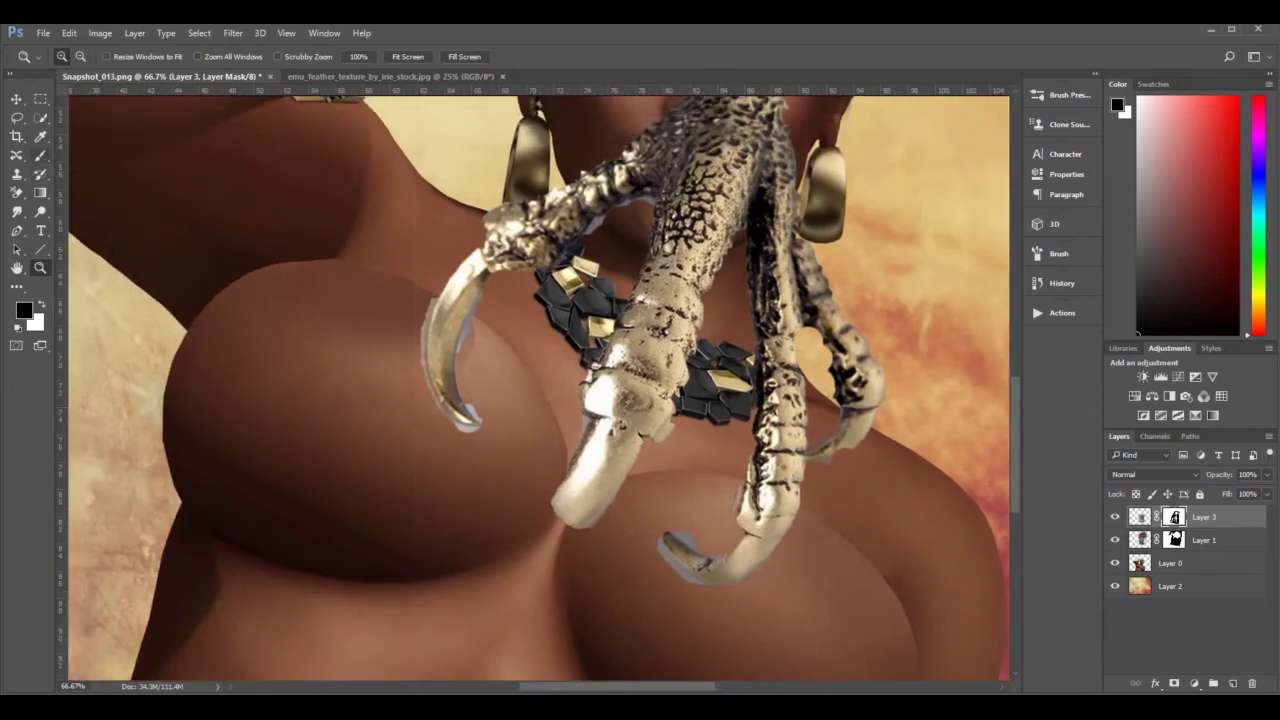
pyautogui.click(41, 157)
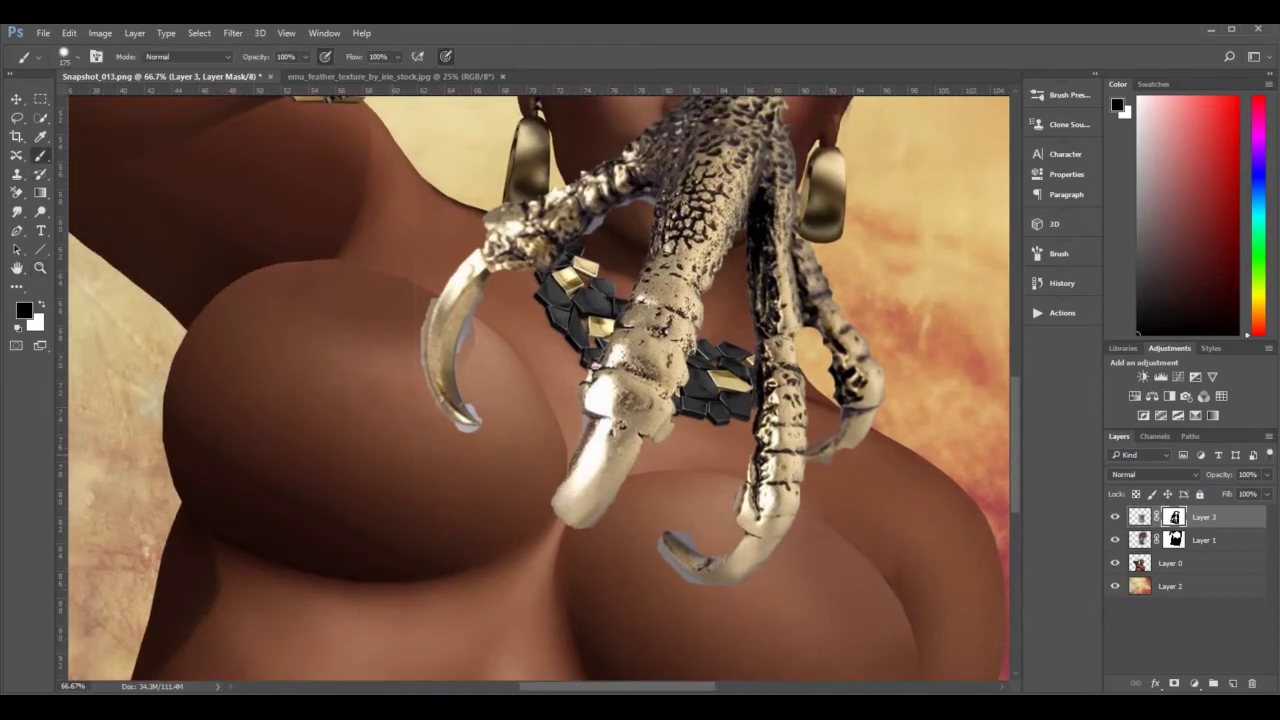
pyautogui.press('[')
pyautogui.press('[')
pyautogui.press('[')
pyautogui.press('[')
pyautogui.moveTo(419, 333)
pyautogui.mouseDown()
pyautogui.moveTo(425, 411)
pyautogui.moveTo(477, 451)
pyautogui.moveTo(421, 410)
pyautogui.moveTo(479, 447)
pyautogui.moveTo(501, 431)
pyautogui.moveTo(471, 386)
pyautogui.moveTo(499, 299)
pyautogui.moveTo(471, 363)
pyautogui.moveTo(507, 304)
pyautogui.mouseUp()
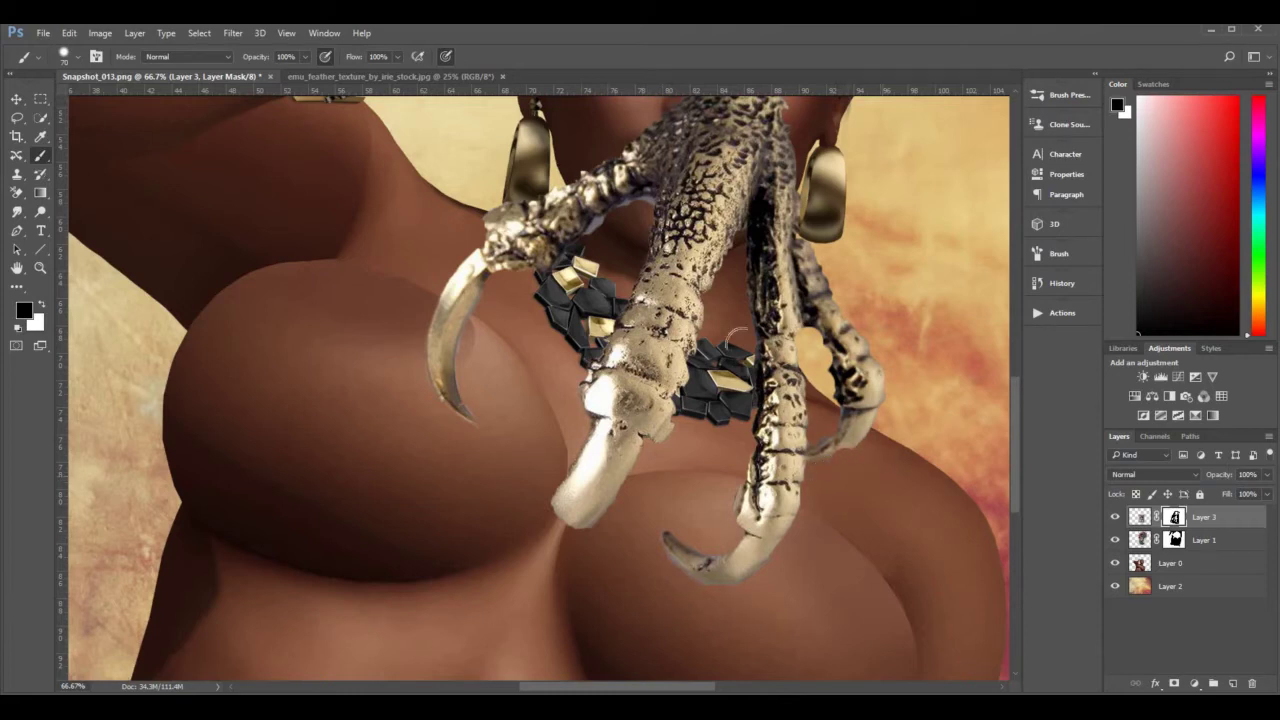
# Touch up the claw edges on Layer 3's mask with a 25 px brush, alternating white to restore and black to hide.
pyautogui.click(43, 304)
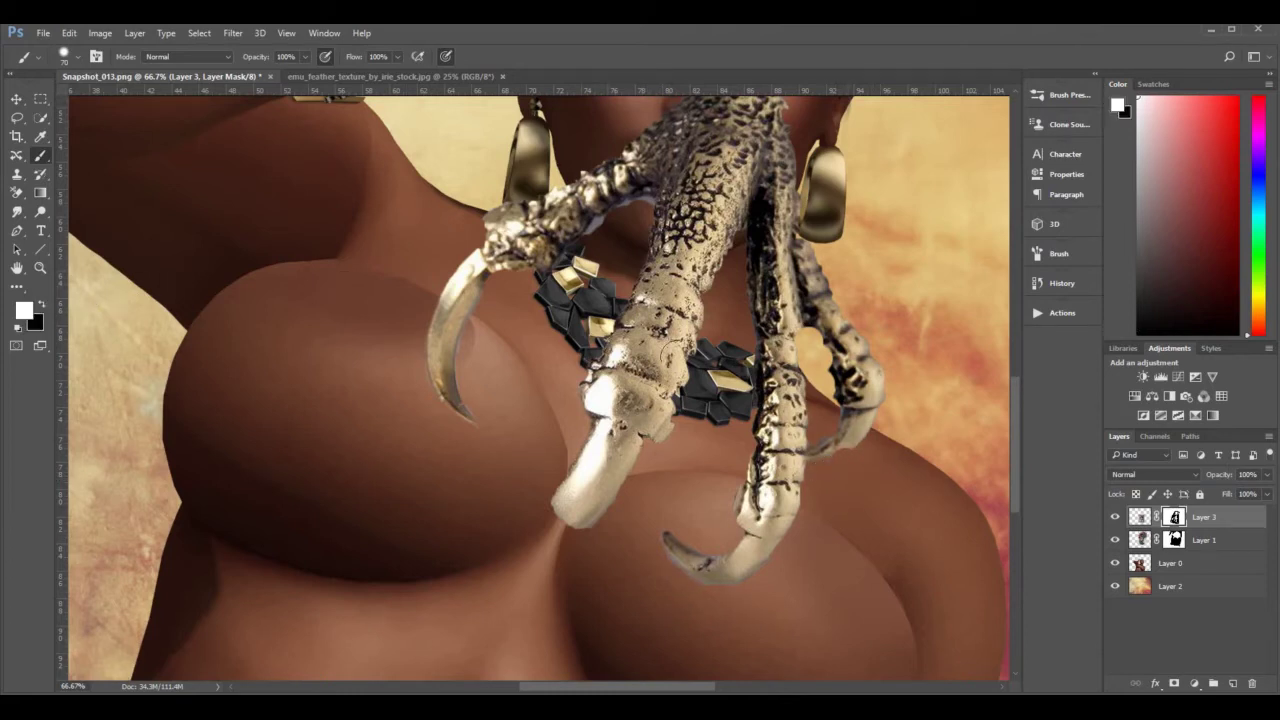
pyautogui.press('[')
pyautogui.press('[')
pyautogui.press('[')
pyautogui.press('[')
pyautogui.press('[')
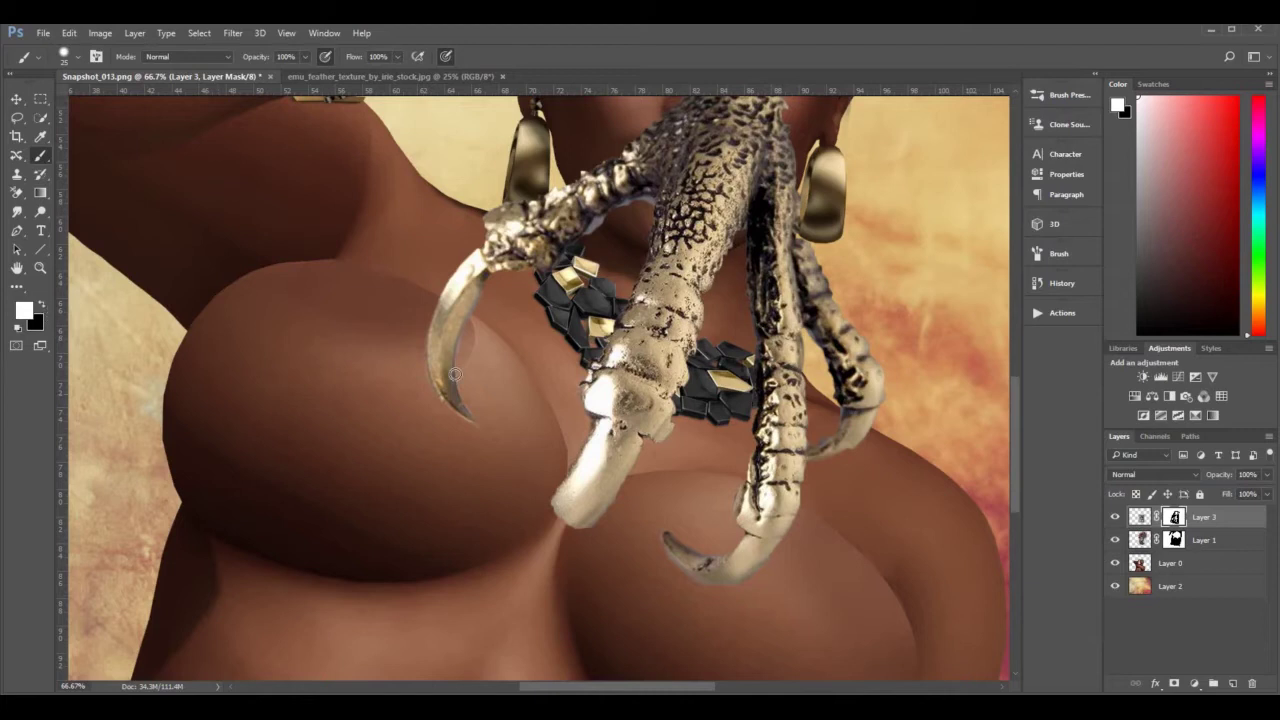
pyautogui.press('x')
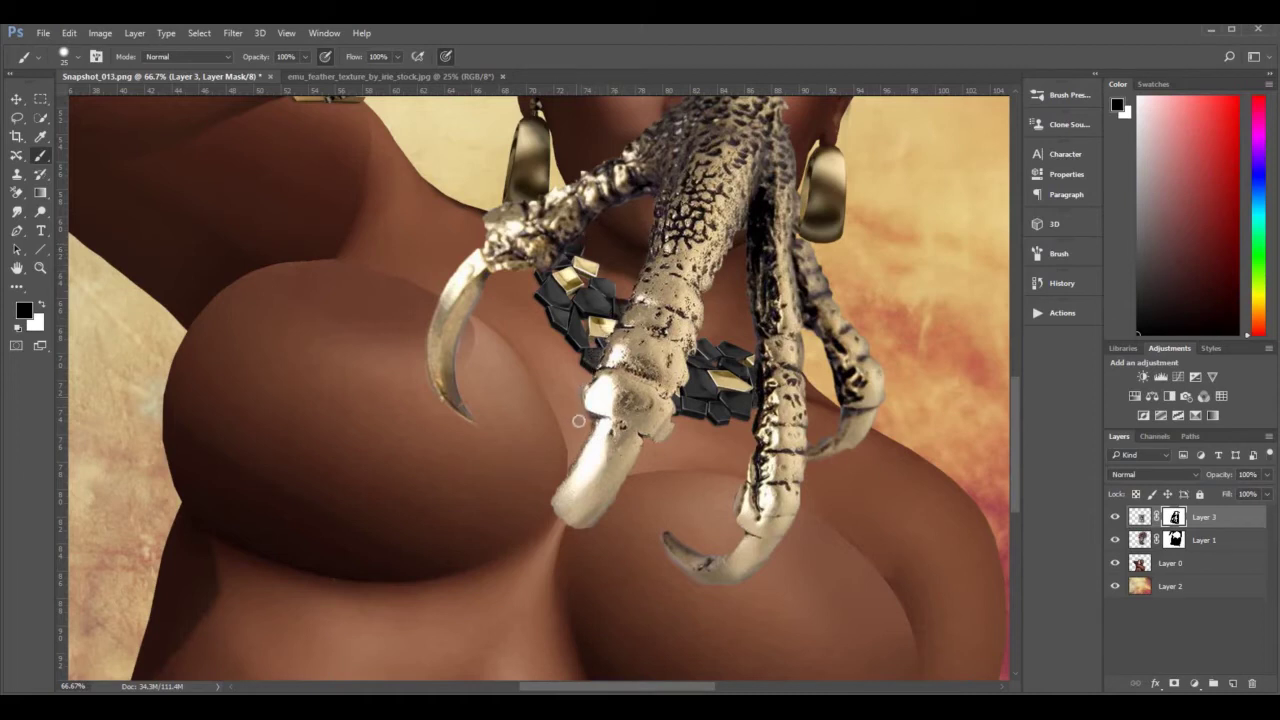
pyautogui.click(42, 305)
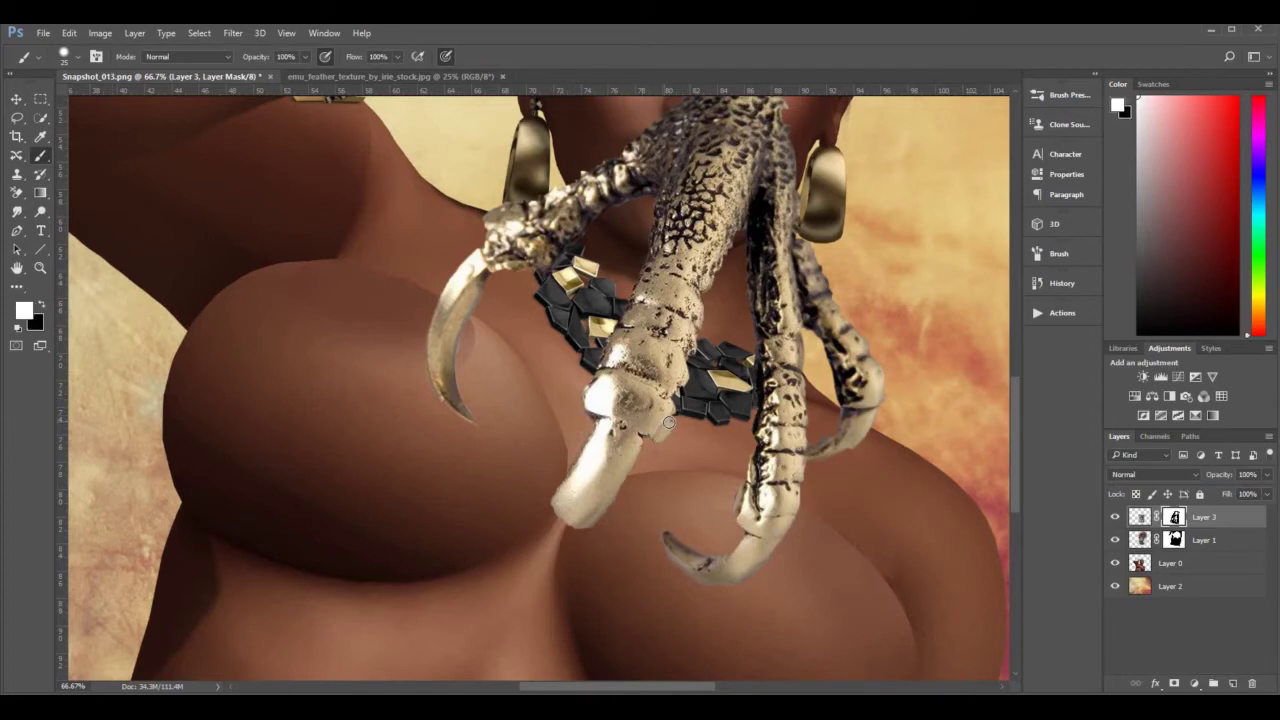
# Scale the talons on Layer 3 to about 68.6%, rotate them about 87°, and place them over the breast below the raised arm.
pyautogui.click(40, 268)
pyautogui.keyDown('alt'); pyautogui.click(349, 320); pyautogui.keyUp('alt')
pyautogui.keyDown('alt'); pyautogui.click(349, 320); pyautogui.keyUp('alt')
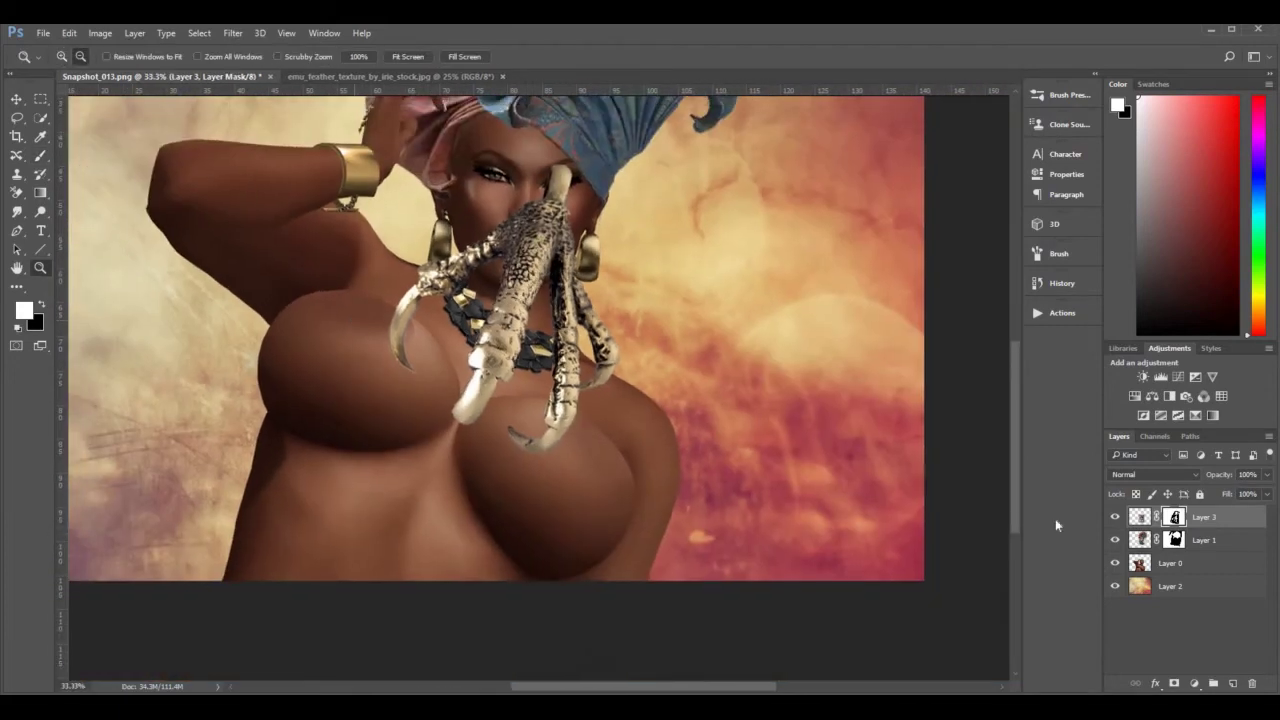
pyautogui.hotkey('ctrl', '-')
pyautogui.click(1235, 524)
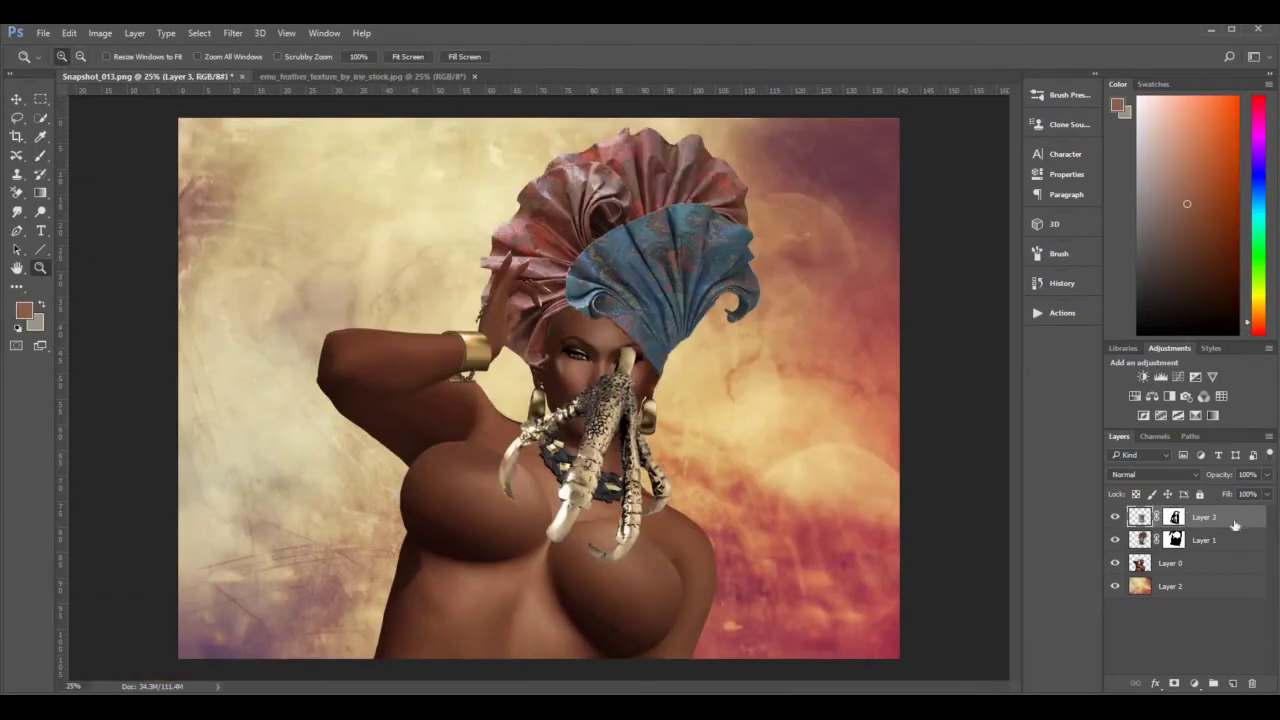
pyautogui.hotkey('ctrl', 't')
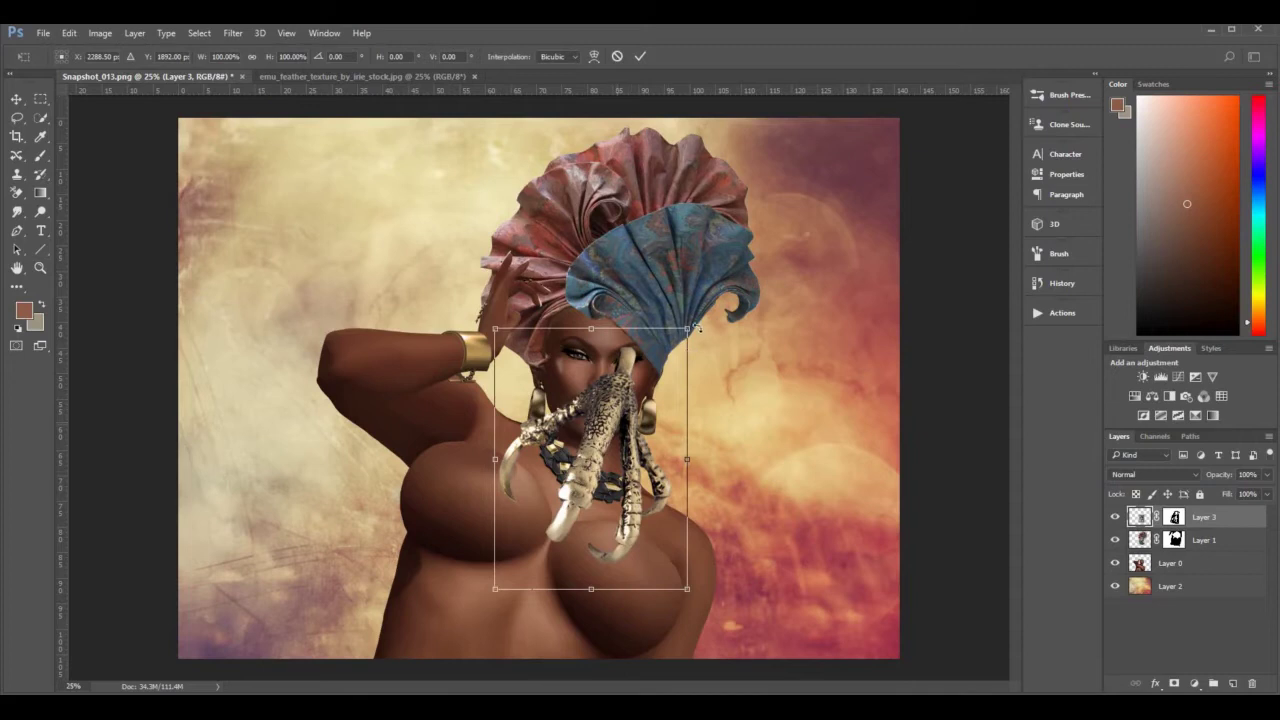
pyautogui.moveTo(665, 368); pyautogui.dragTo(625, 656)
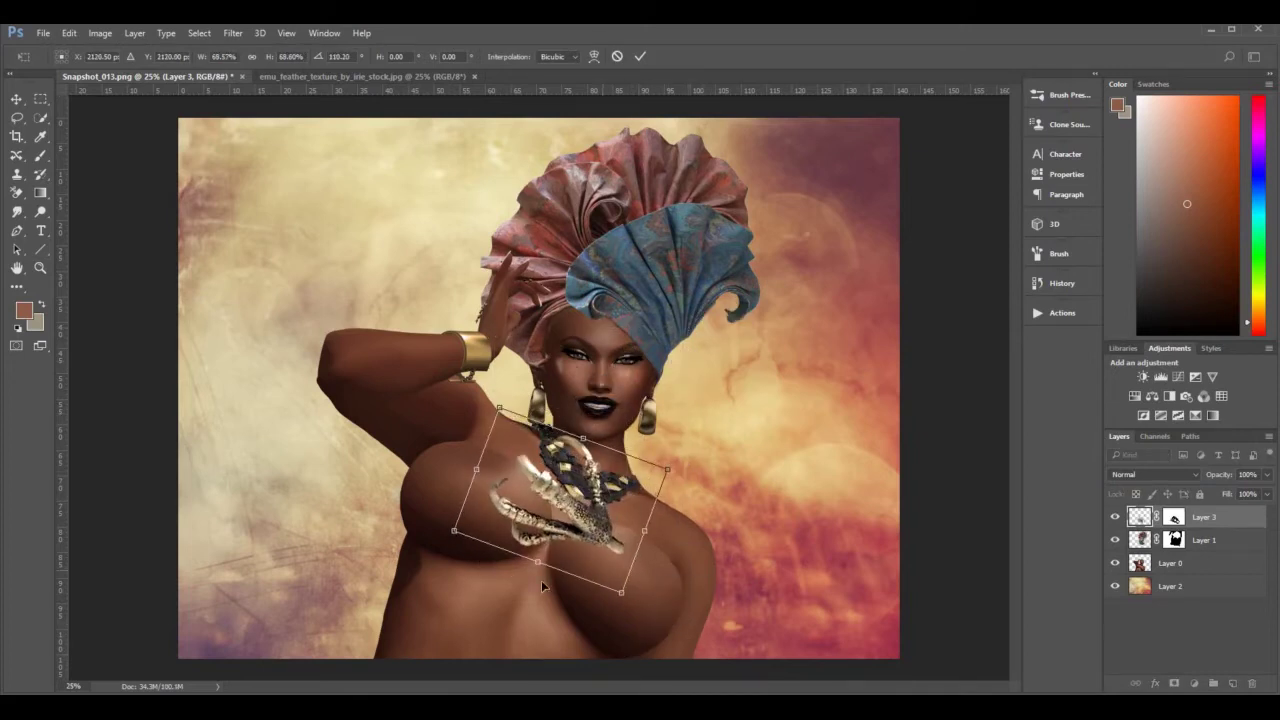
pyautogui.moveTo(587, 571); pyautogui.dragTo(522, 578)
pyautogui.moveTo(663, 584); pyautogui.dragTo(692, 558)
pyautogui.moveTo(555, 560); pyautogui.dragTo(555, 557)
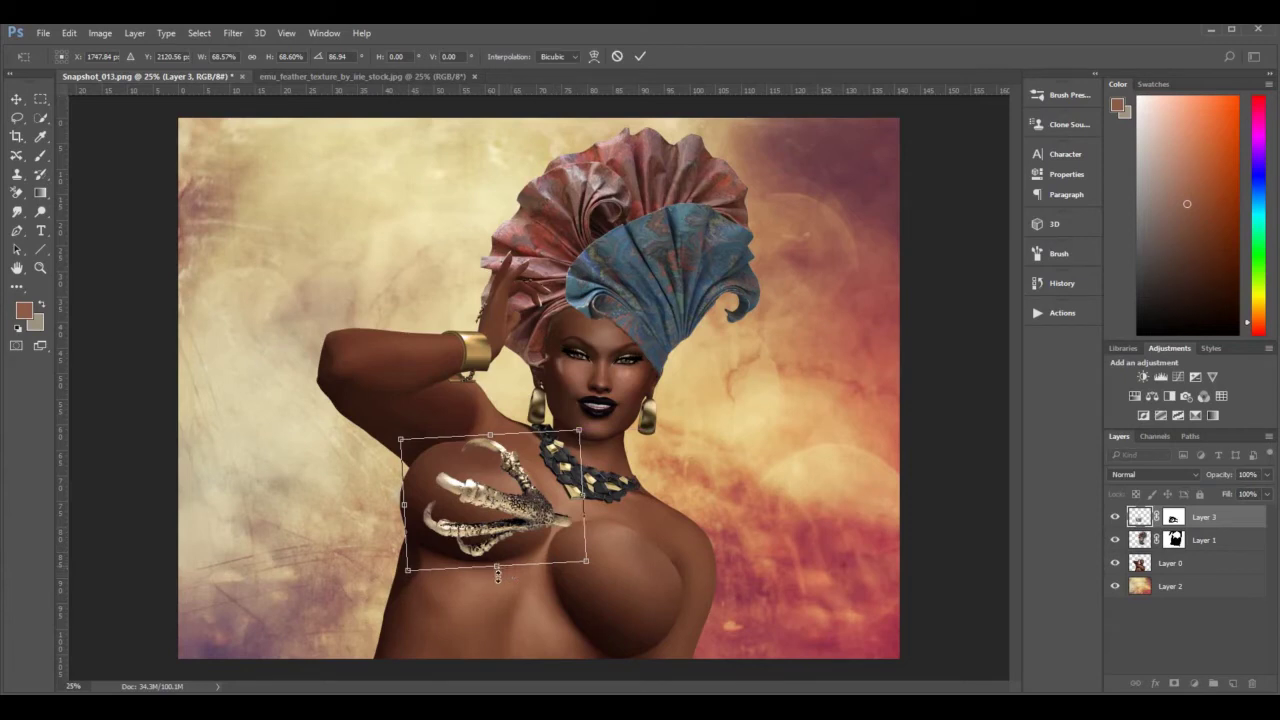
# Enlarge the talons to about 78.7% width and 77.2% height and apply the transform.
pyautogui.moveTo(497, 576); pyautogui.dragTo(497, 586)
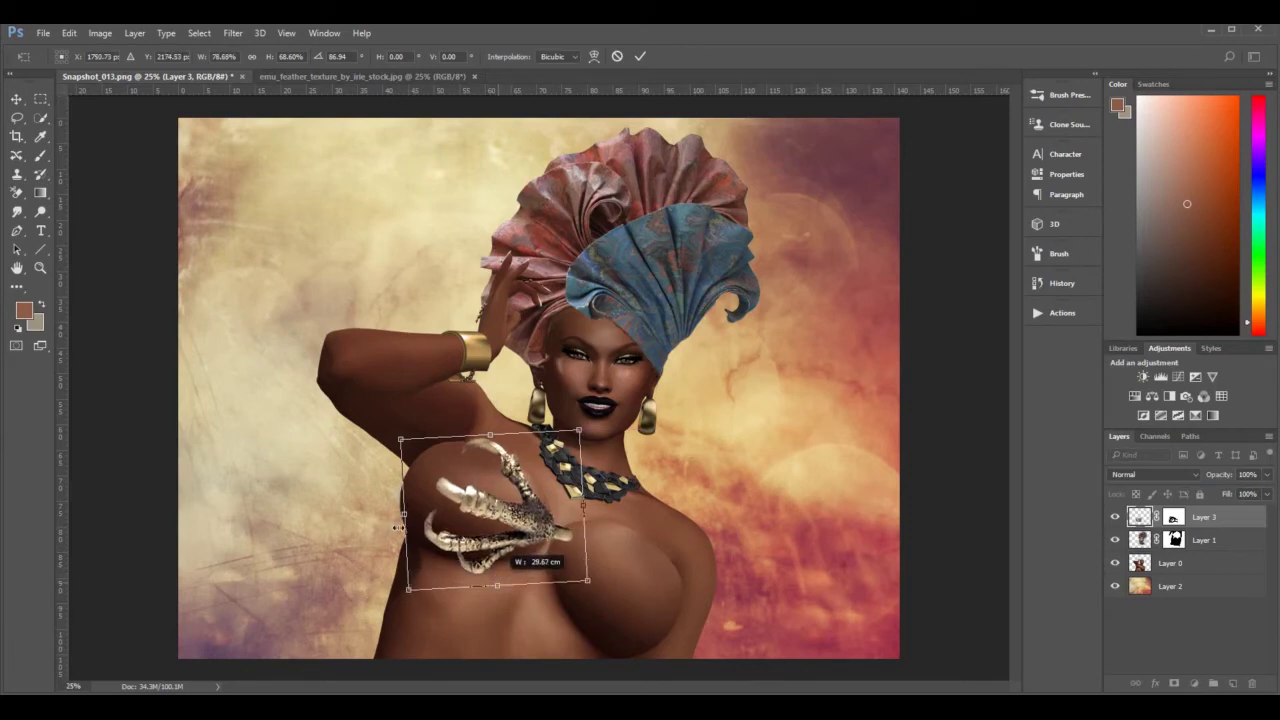
pyautogui.moveTo(400, 512); pyautogui.dragTo(382, 510)
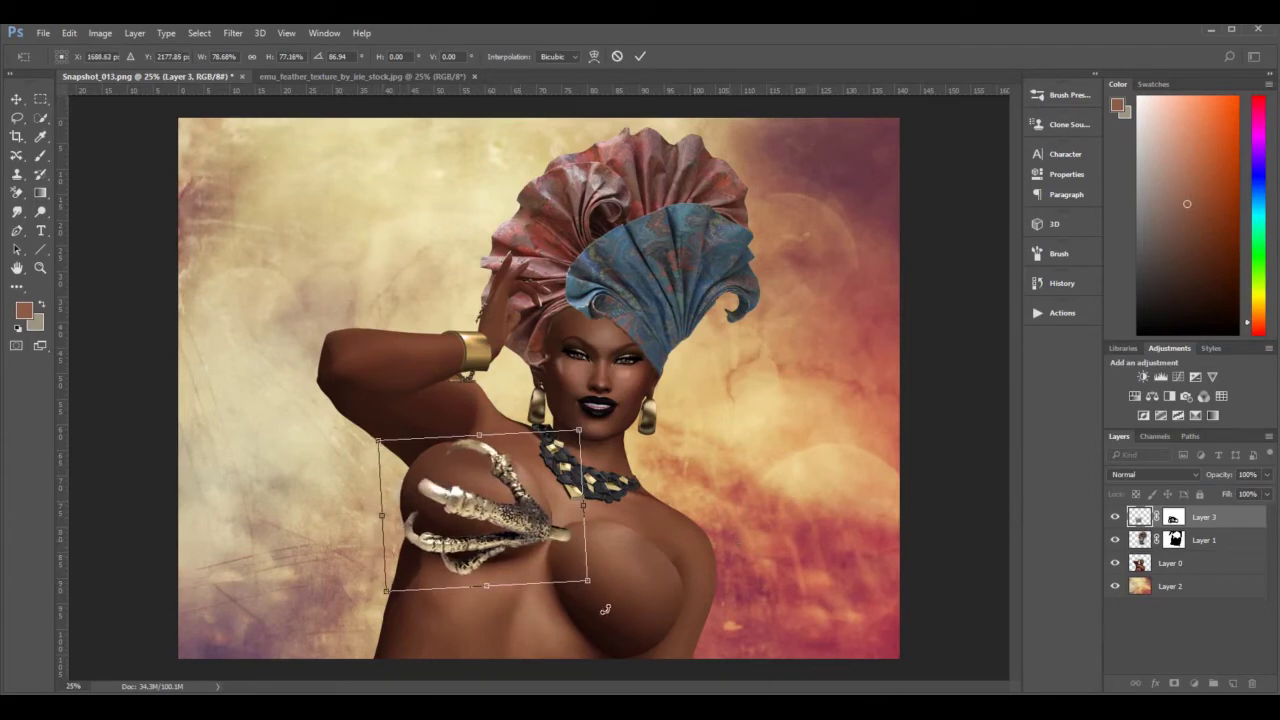
pyautogui.press('Return')
pyautogui.press('z')
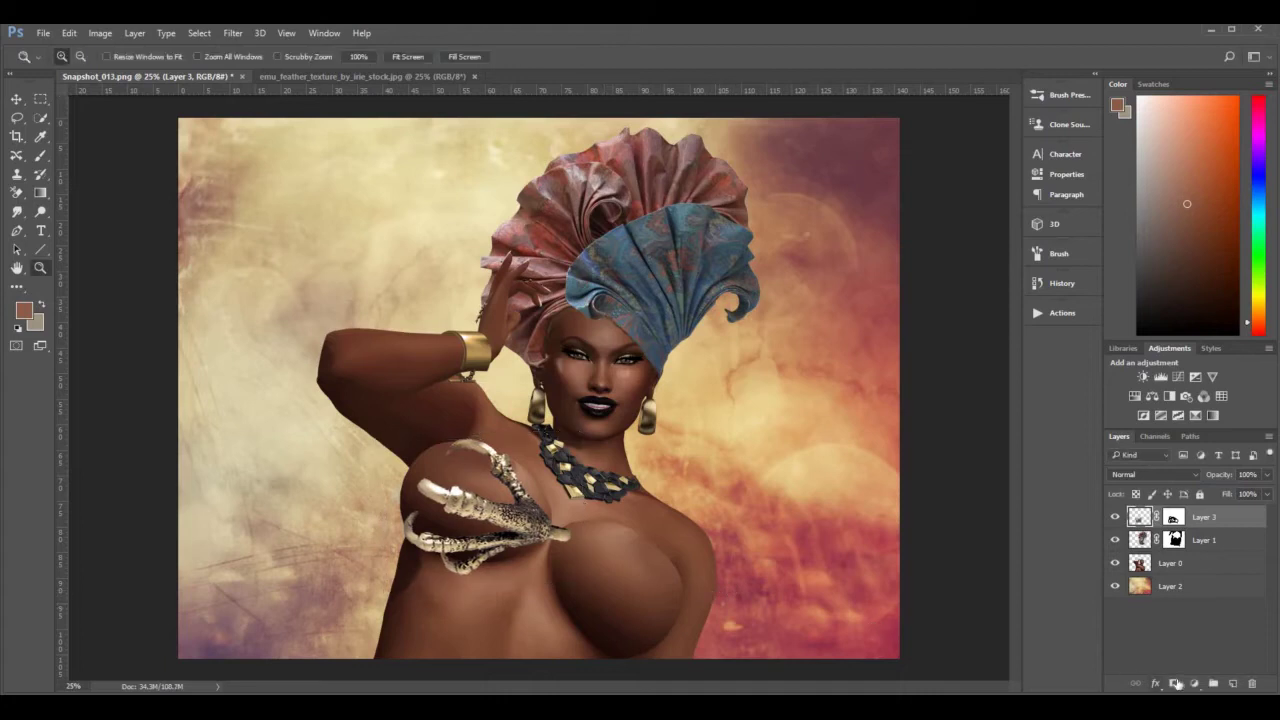
# Duplicate Layer 3 and flip the copied talons horizontally.
pyautogui.hotkey('ctrl', 'j')
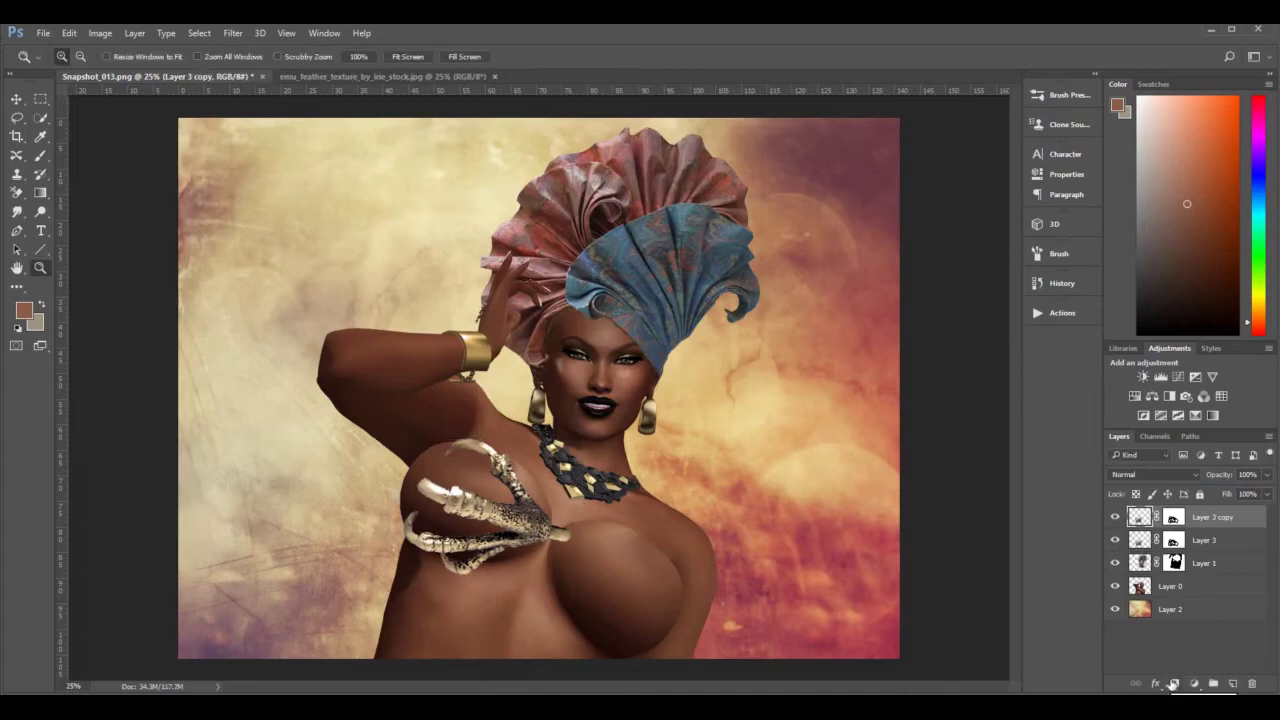
pyautogui.hotkey('ctrl', 't')
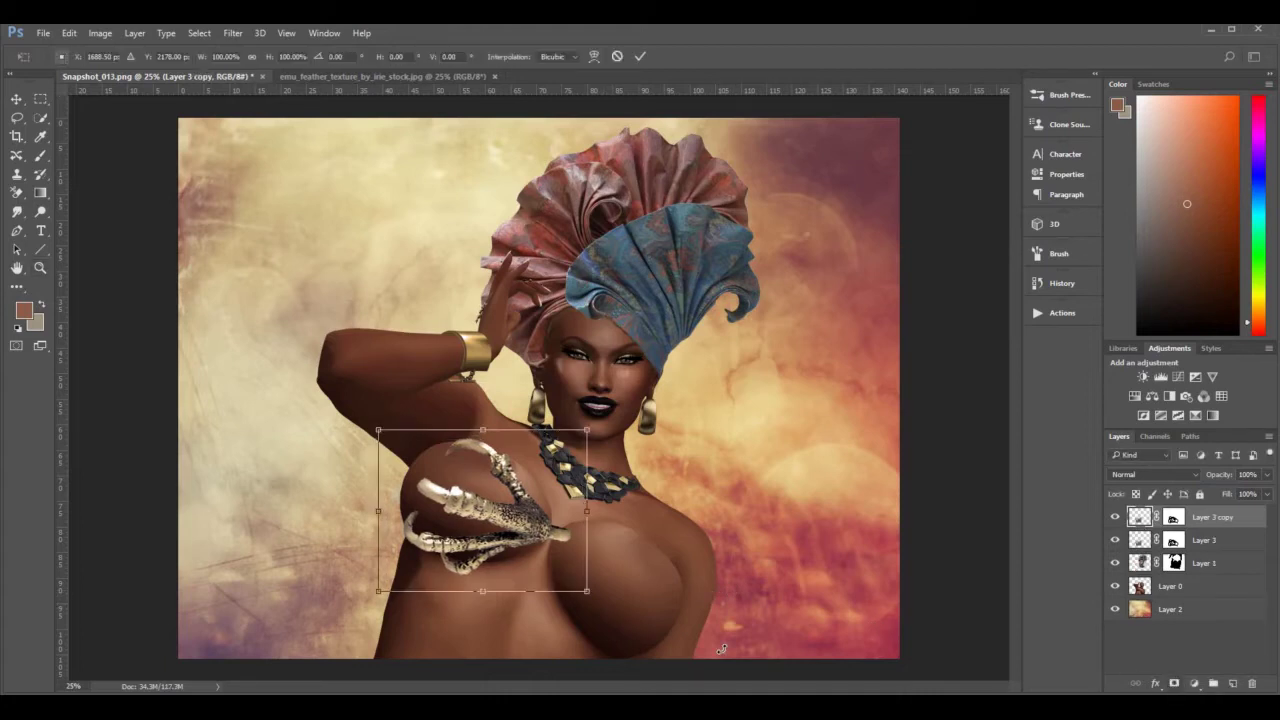
pyautogui.rightClick(533, 577)
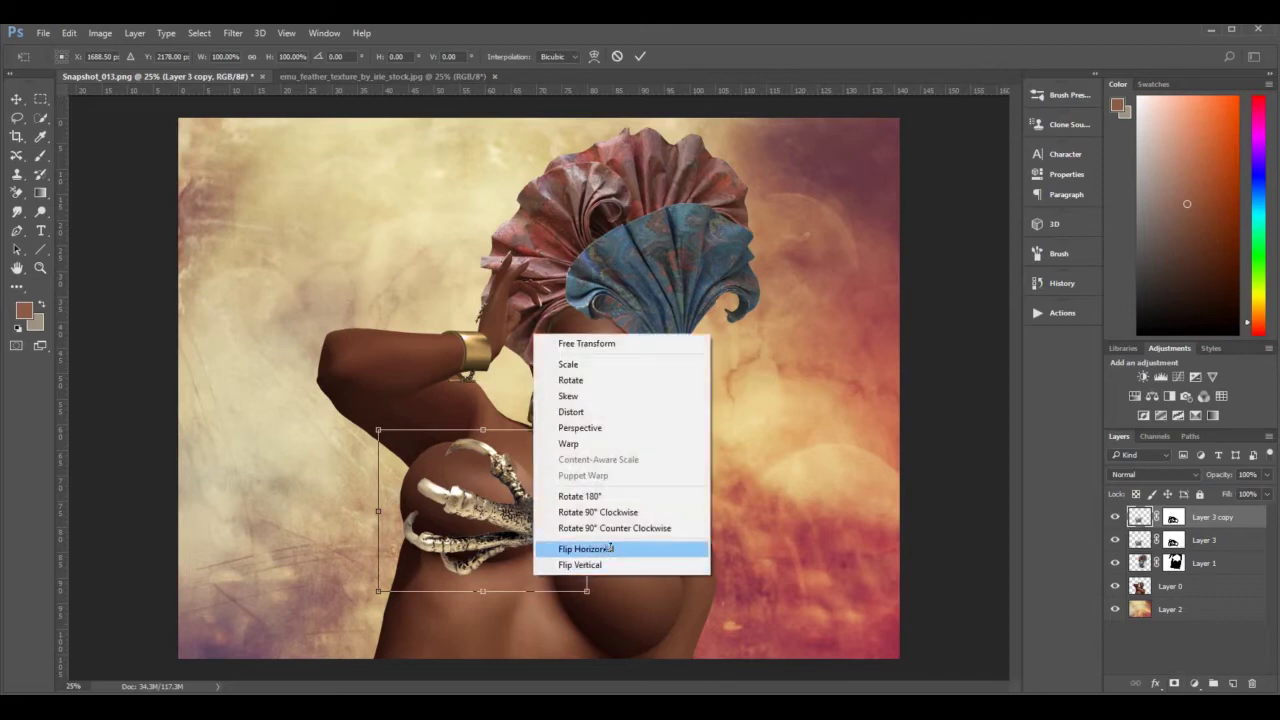
pyautogui.click(610, 550)
# Rotate the flipped talons clockwise and place them over the other breast so both stems meet at the centre of the chest.
pyautogui.moveTo(686, 579); pyautogui.dragTo(602, 700)
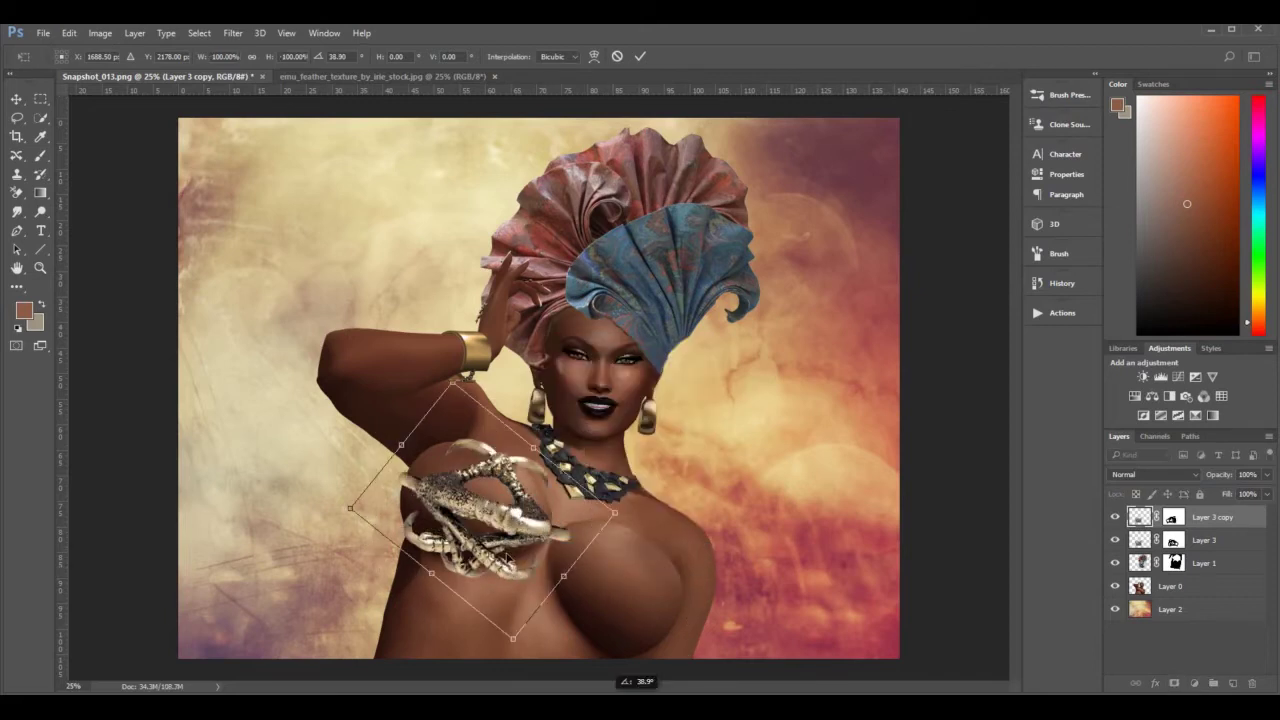
pyautogui.moveTo(490, 524); pyautogui.dragTo(617, 582)
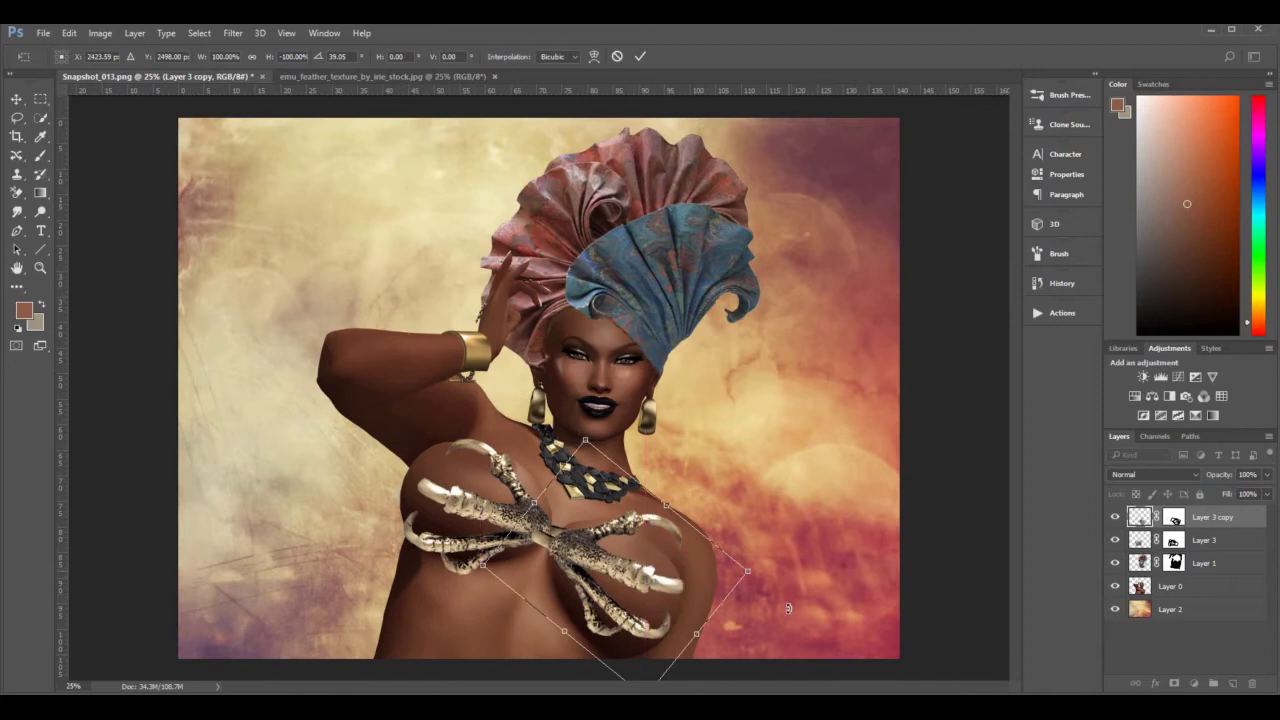
pyautogui.moveTo(778, 568); pyautogui.dragTo(777, 601)
pyautogui.moveTo(698, 585); pyautogui.dragTo(702, 593)
pyautogui.press('Return')
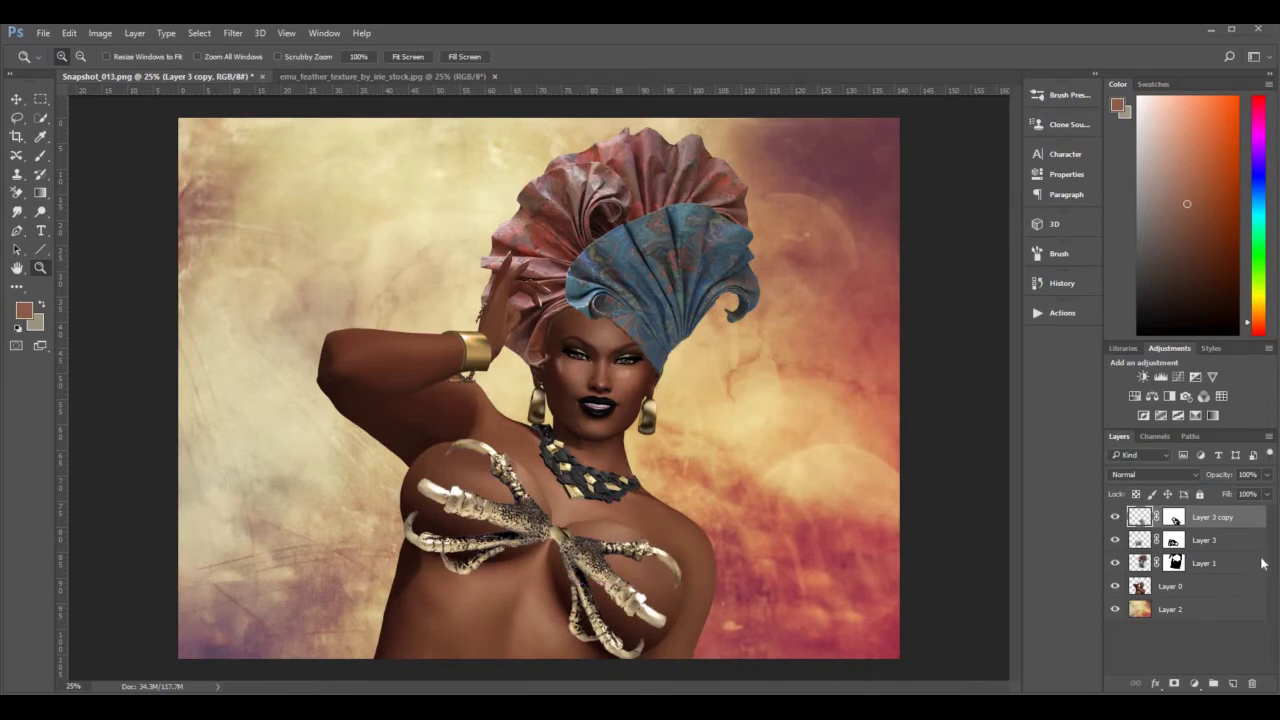
# Group Layer 3 and Layer 3 copy and name the group "talons".
pyautogui.keyDown('shift'); pyautogui.click(1205, 540); pyautogui.keyUp('shift')
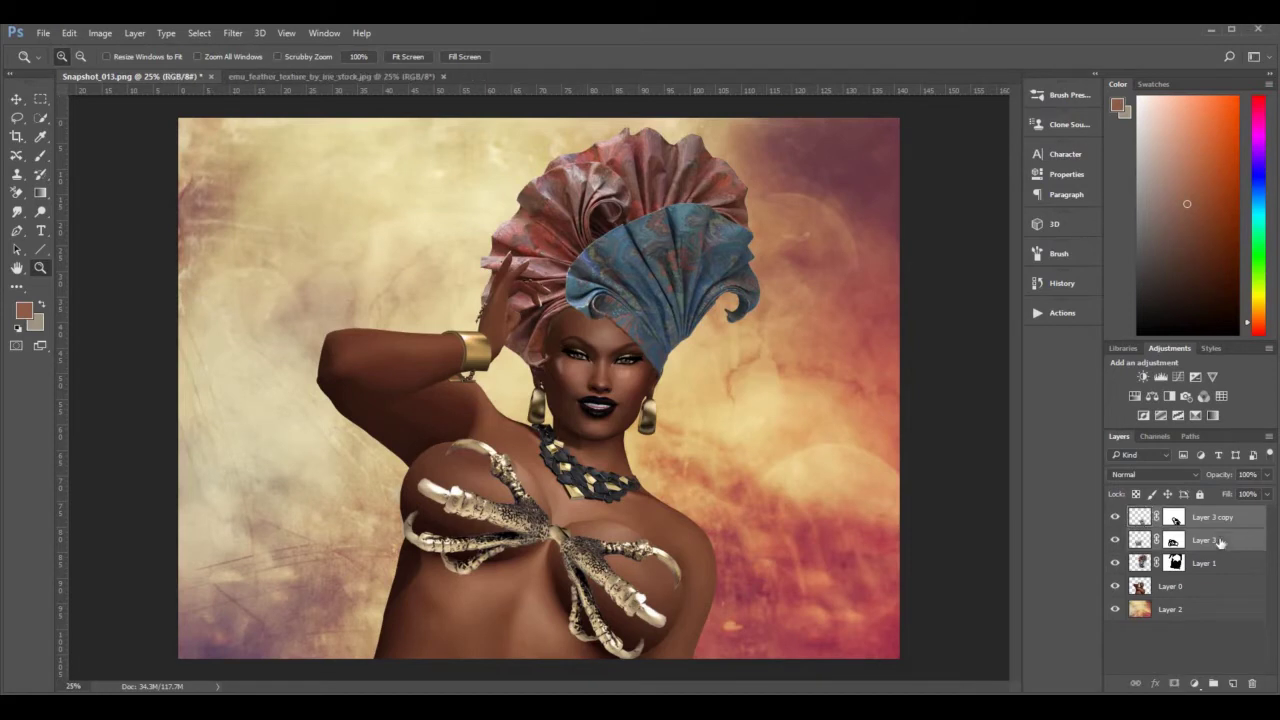
pyautogui.hotkey('ctrl', 'g')
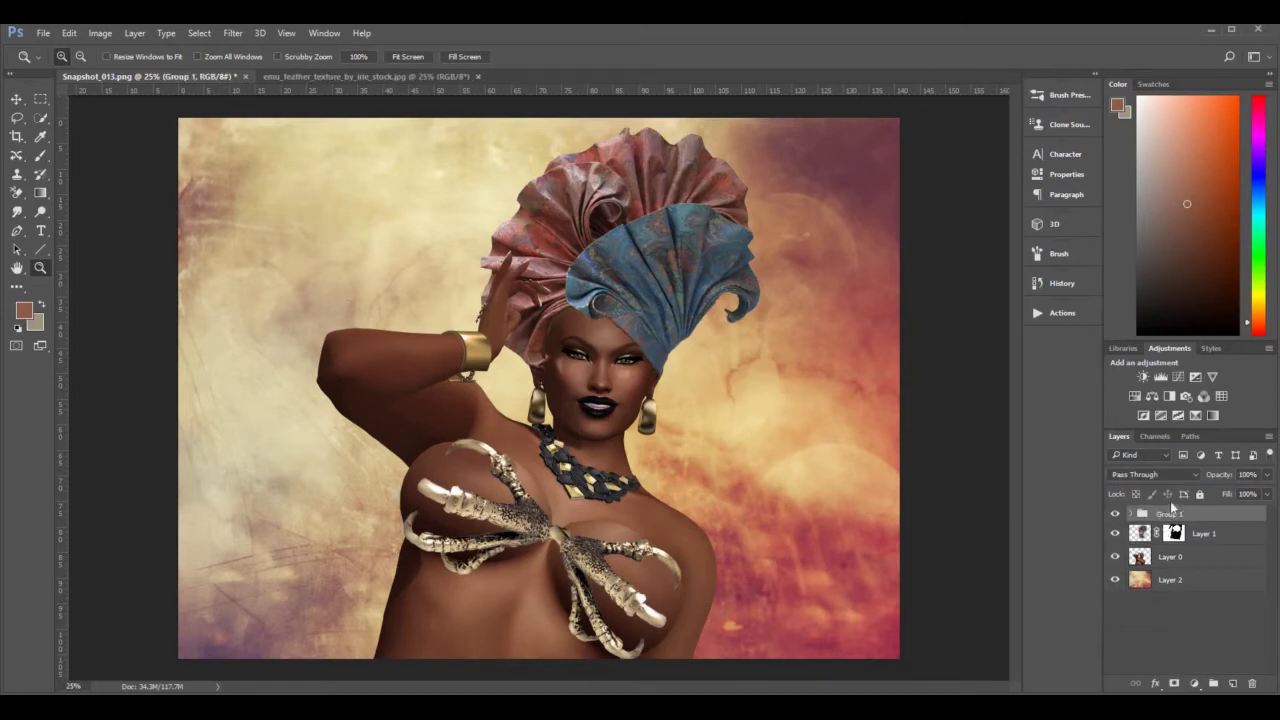
pyautogui.doubleClick(1169, 514)
pyautogui.press('Return')
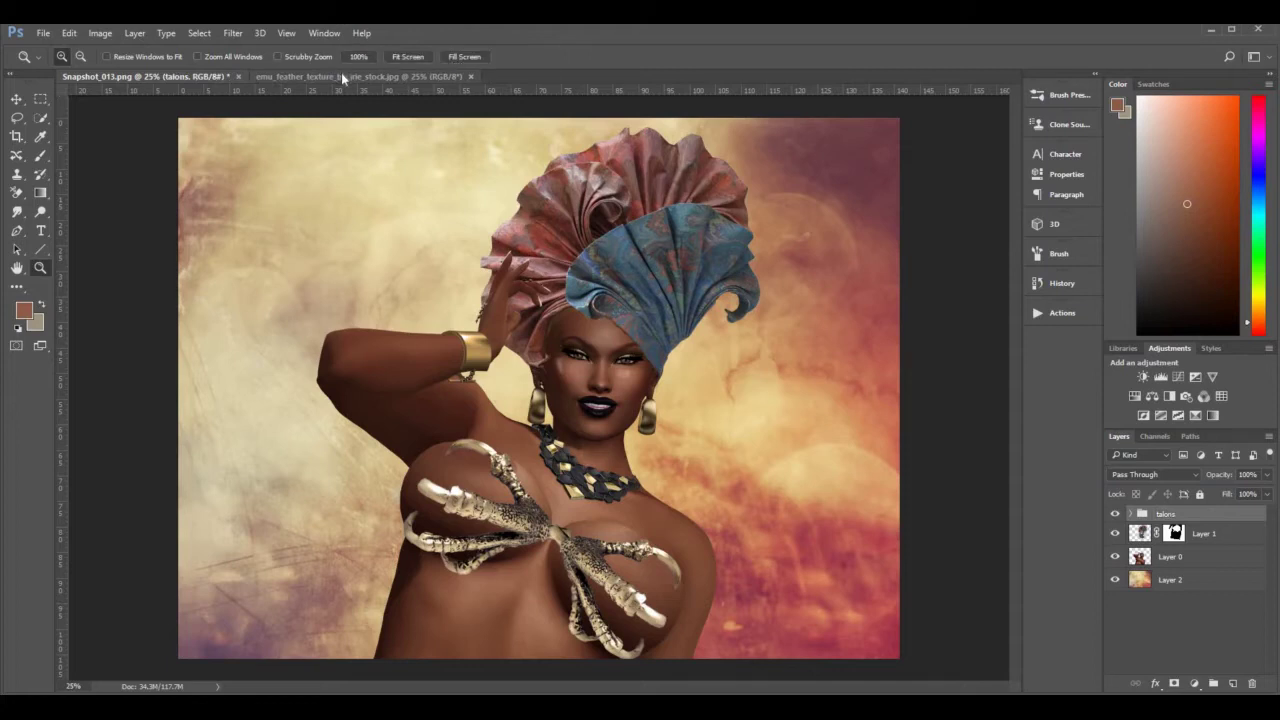
# Close the emu feather texture document and paste its copied image as a new layer above Layer 1, beneath the talons group.
pyautogui.click(343, 78)
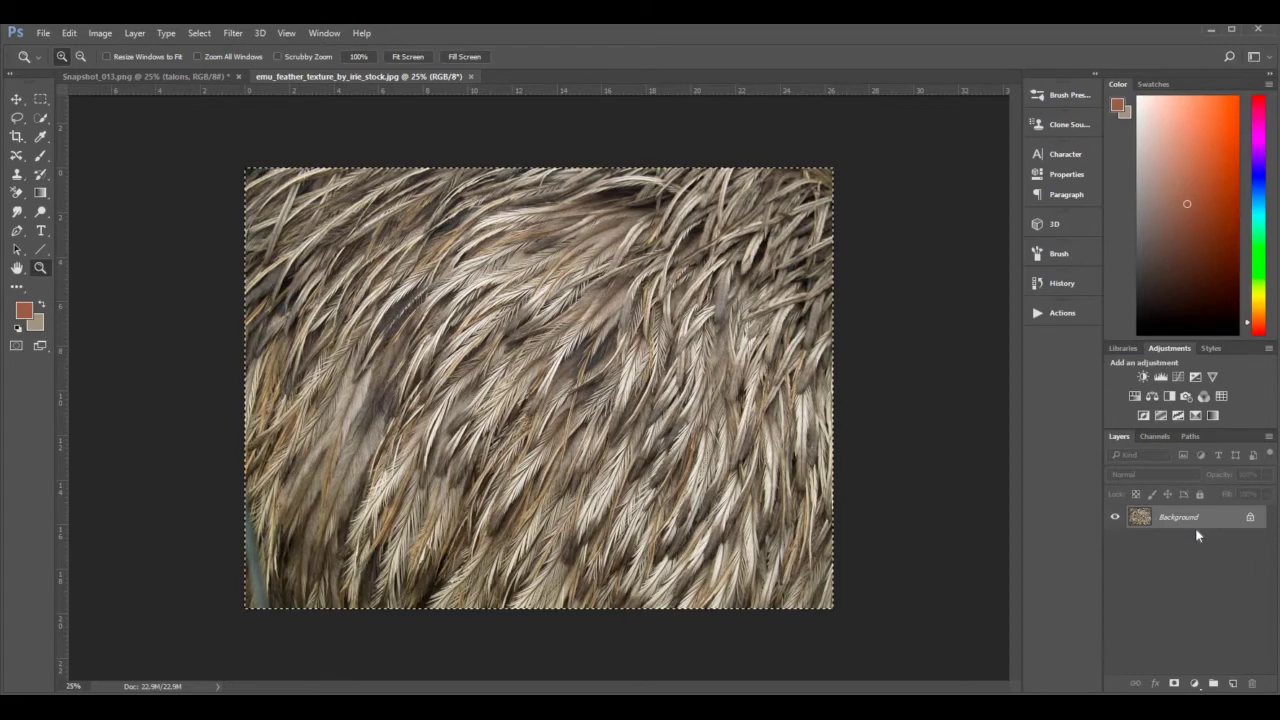
pyautogui.hotkey('ctrl', 'w')
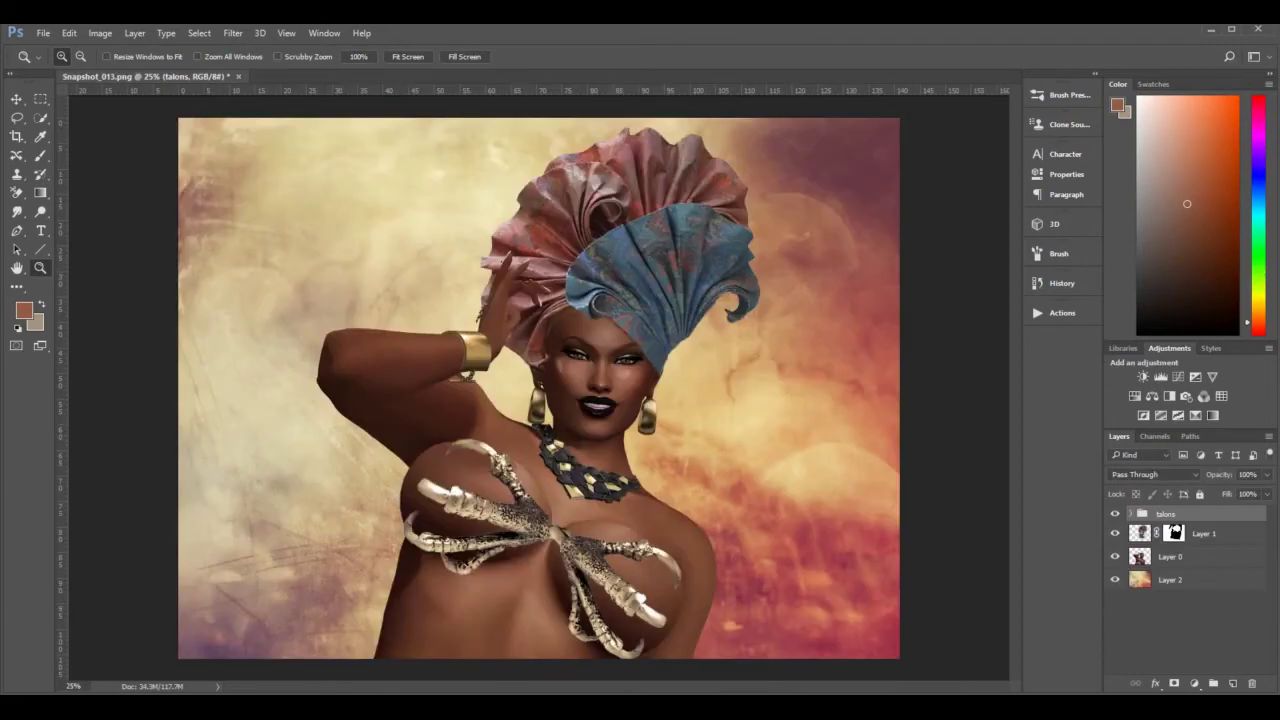
pyautogui.click(1231, 536)
pyautogui.hotkey('ctrl', 'v')
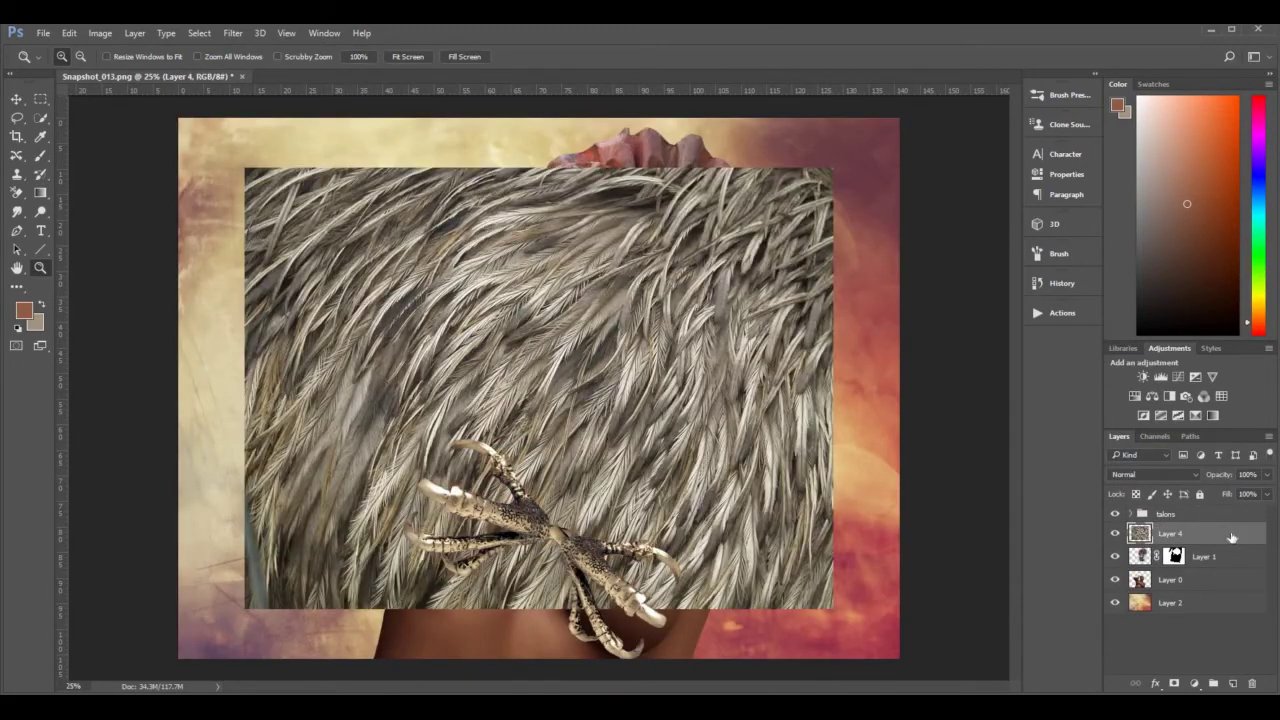
# Scale the feather texture to about 39%, rotate it about 5.9°, and place it behind the talons below the raised arm.
pyautogui.hotkey('ctrl', 't')
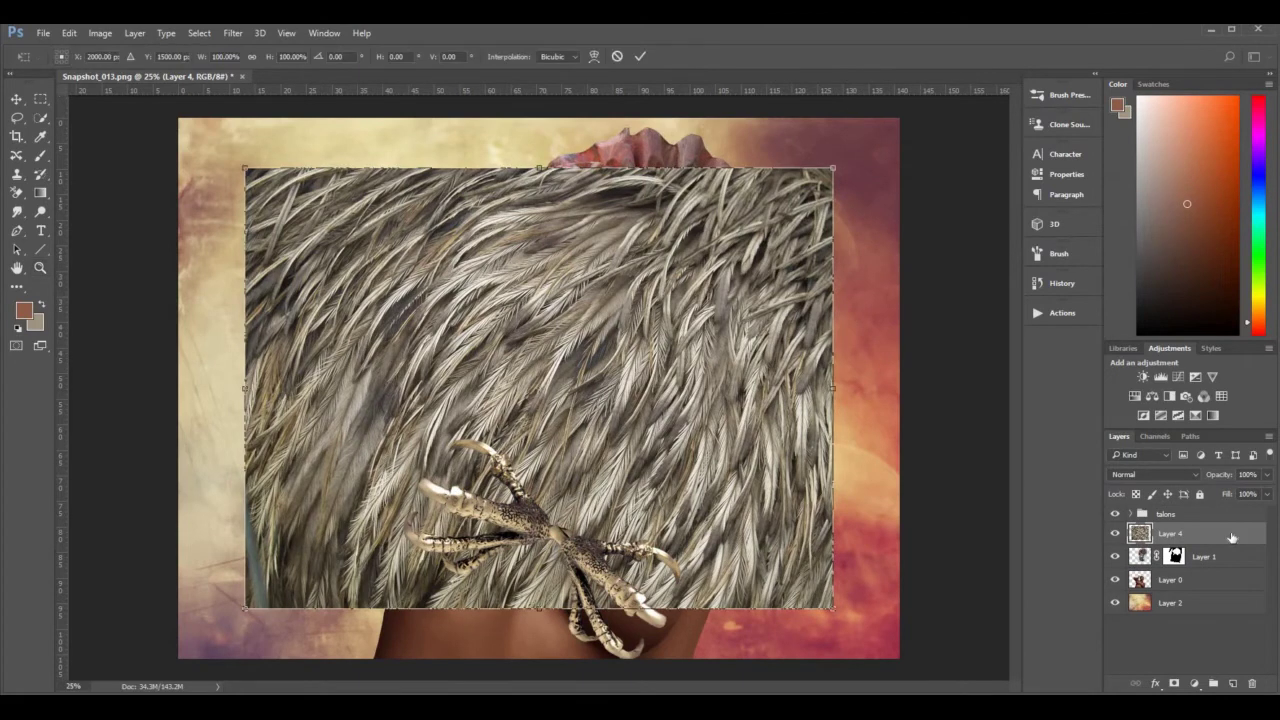
pyautogui.moveTo(833, 172); pyautogui.dragTo(520, 413)
pyautogui.moveTo(437, 467); pyautogui.dragTo(525, 481)
pyautogui.moveTo(630, 475); pyautogui.dragTo(650, 458)
pyautogui.moveTo(545, 508); pyautogui.dragTo(548, 500)
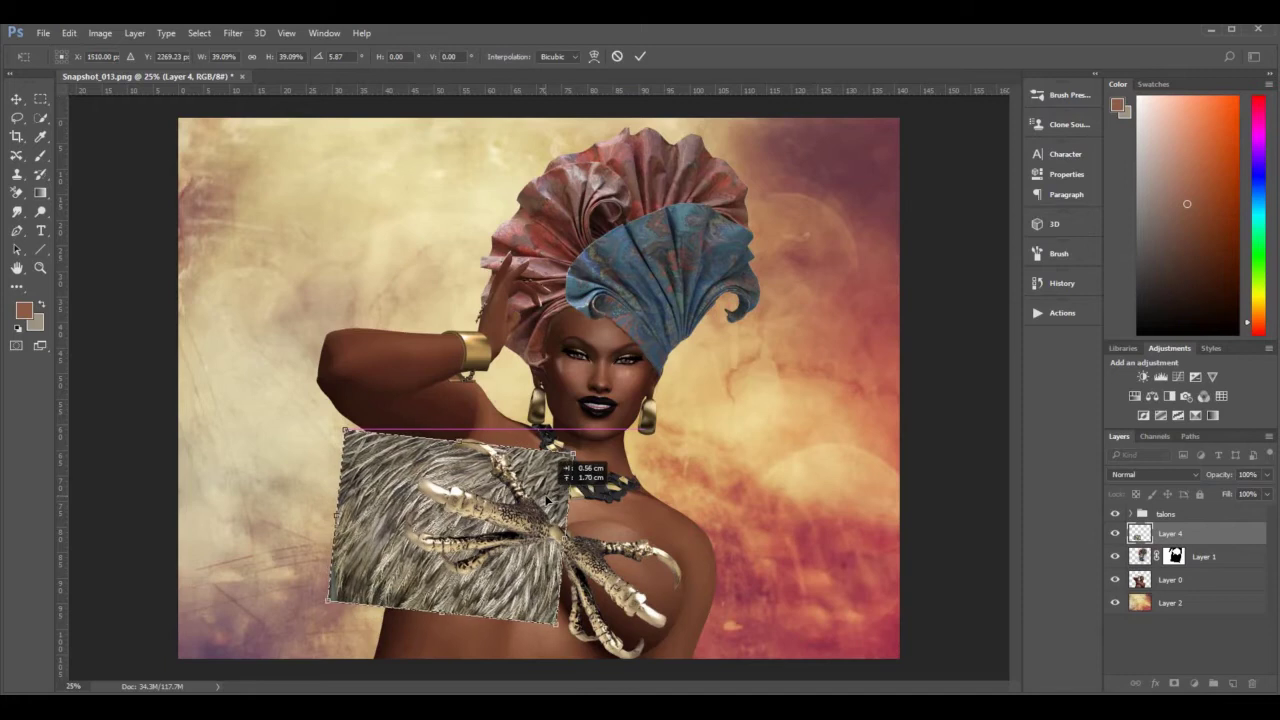
pyautogui.press('Return')
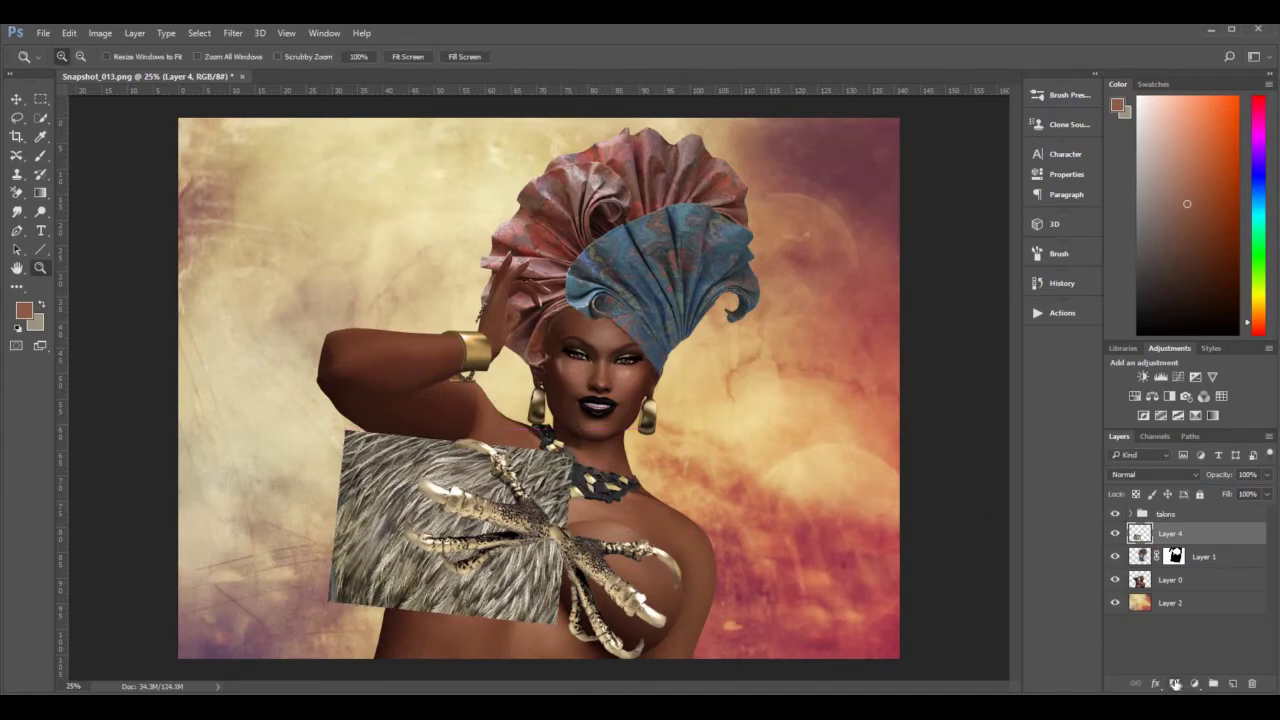
# Add a layer mask to Layer 4 and hide the feather texture around the necklace with a black 400 px brush.
pyautogui.click(1175, 684)
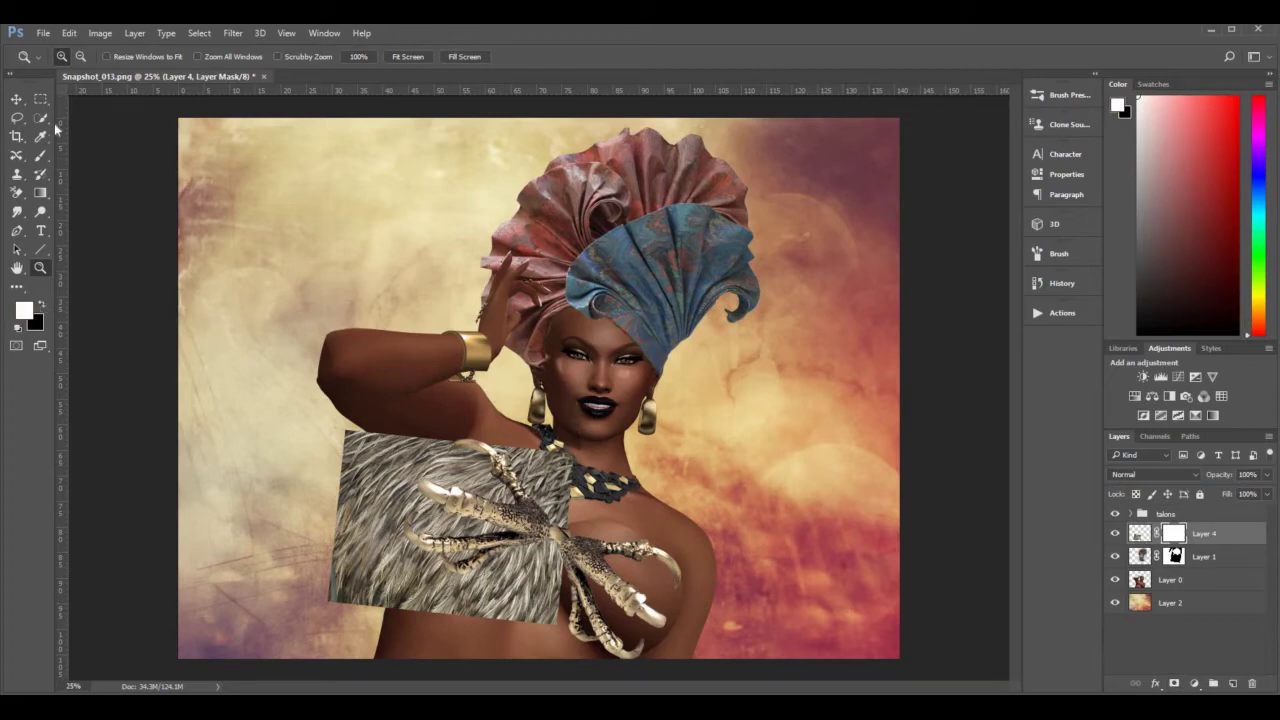
pyautogui.press('x')
pyautogui.click(40, 155)
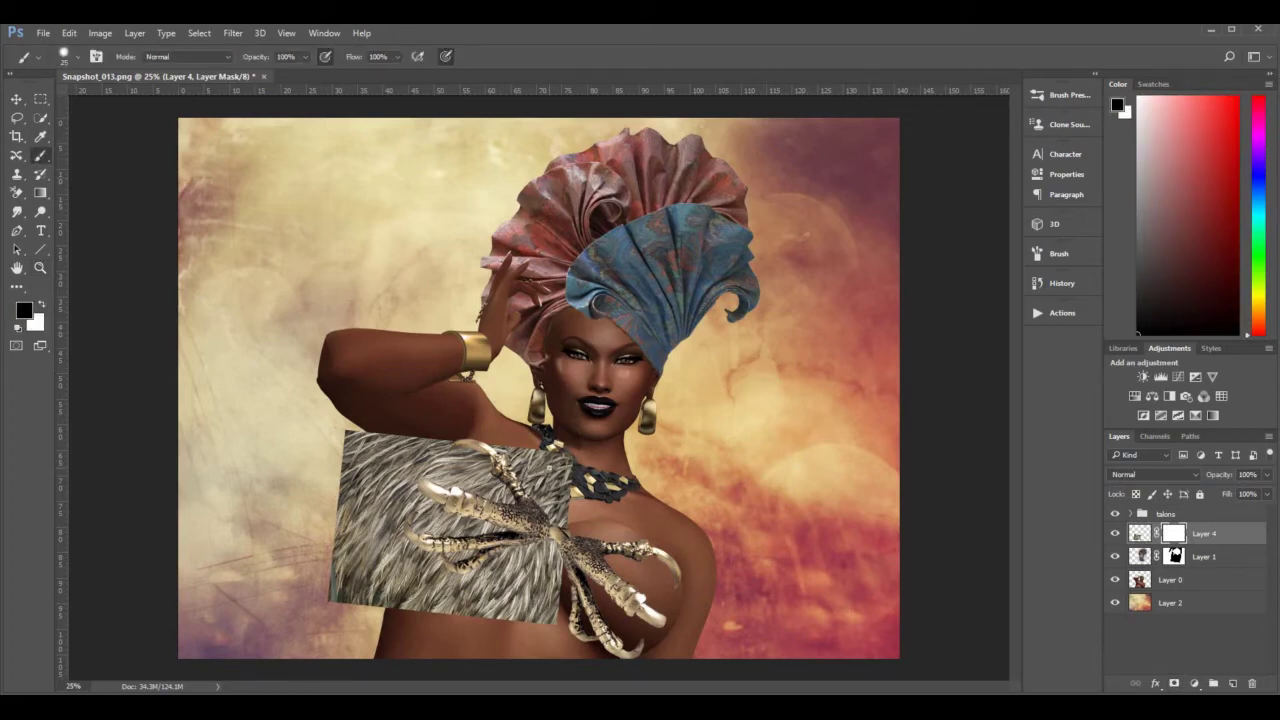
pyautogui.press(']')
pyautogui.press(']')
pyautogui.press(']')
pyautogui.press(']')
pyautogui.press(']')
pyautogui.press(']')
pyautogui.press(']')
pyautogui.press(']')
pyautogui.press(']')
pyautogui.press(']')
pyautogui.press(']')
pyautogui.press(']')
pyautogui.press(']')
pyautogui.press(']')
pyautogui.press(']')
pyautogui.press(']')
pyautogui.press(']')
pyautogui.press(']')
pyautogui.click(574, 498)
pyautogui.moveTo(572, 488); pyautogui.dragTo(544, 458)
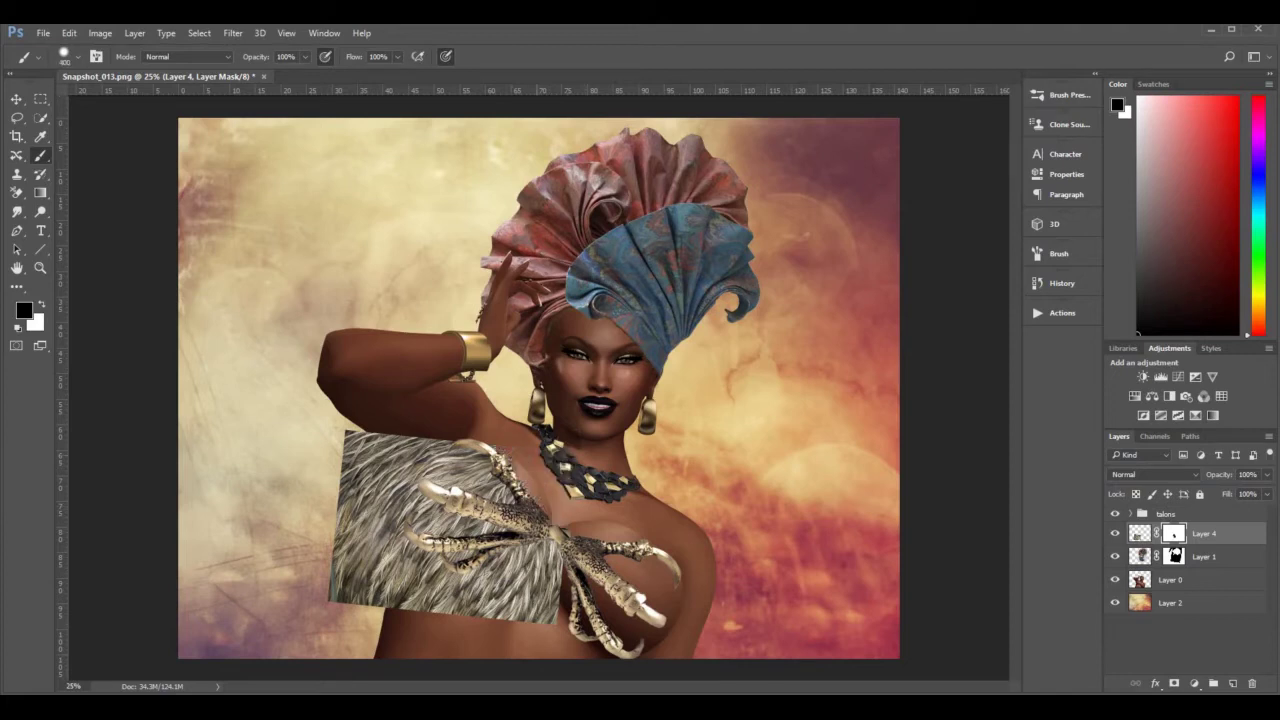
# Mask out the feather texture's straight edges with a softer brush, leaving a rounded, ragged shape over the breast below the raised arm.
pyautogui.click(79, 60)
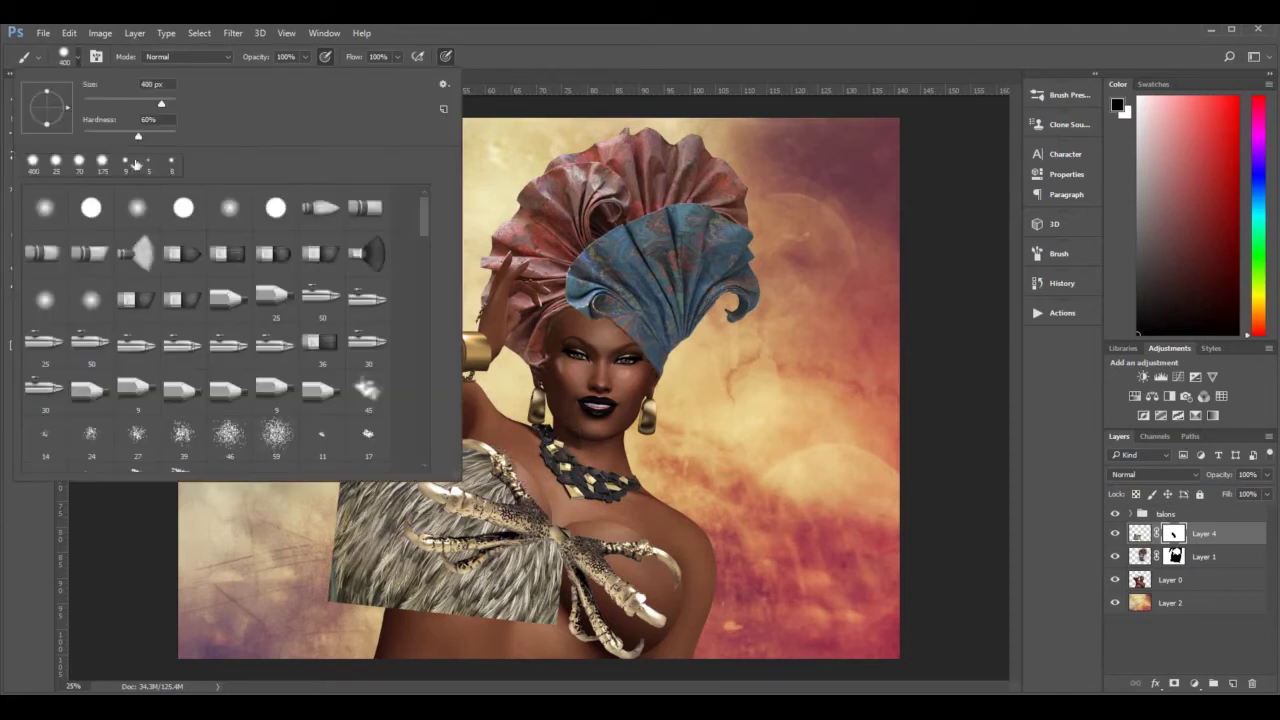
pyautogui.click(83, 135)
pyautogui.press('Return')
pyautogui.moveTo(391, 418)
pyautogui.mouseDown()
pyautogui.moveTo(362, 448)
pyautogui.moveTo(350, 500)
pyautogui.moveTo(349, 603)
pyautogui.moveTo(515, 610)
pyautogui.moveTo(550, 575)
pyautogui.mouseUp()
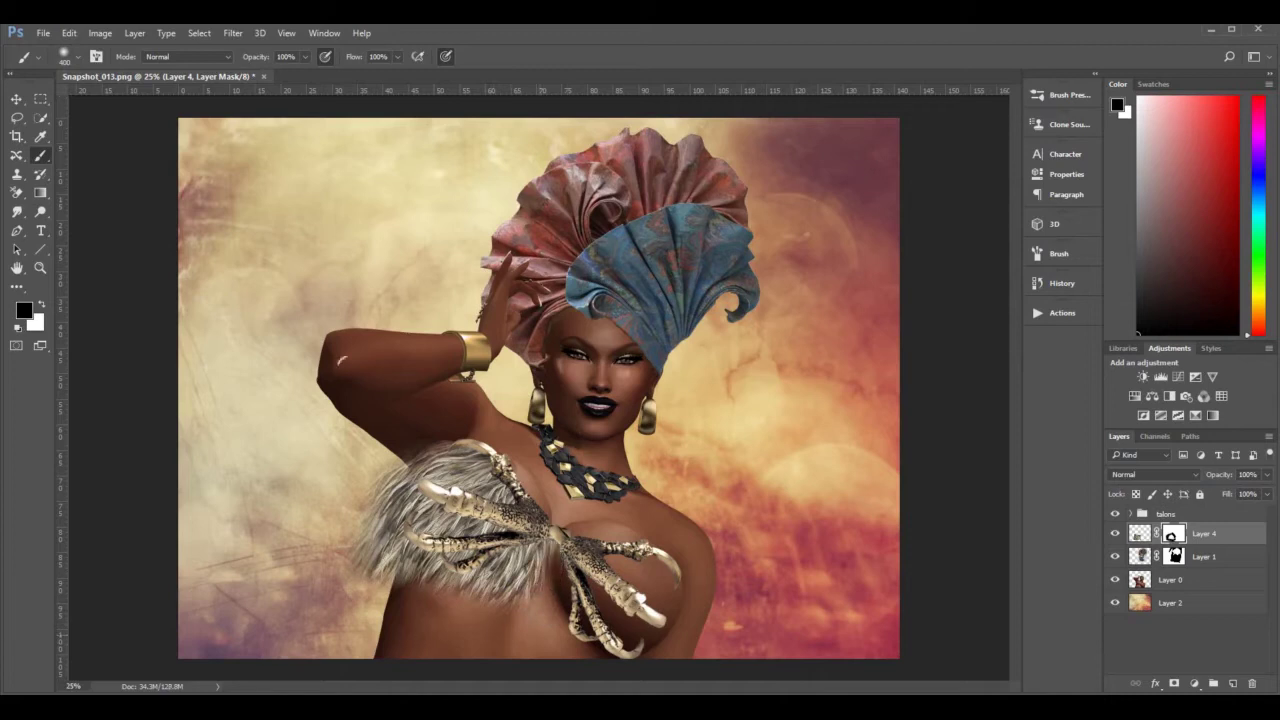
pyautogui.moveTo(389, 397)
pyautogui.mouseDown()
pyautogui.moveTo(298, 542)
pyautogui.moveTo(305, 567)
pyautogui.moveTo(459, 617)
pyautogui.mouseUp()
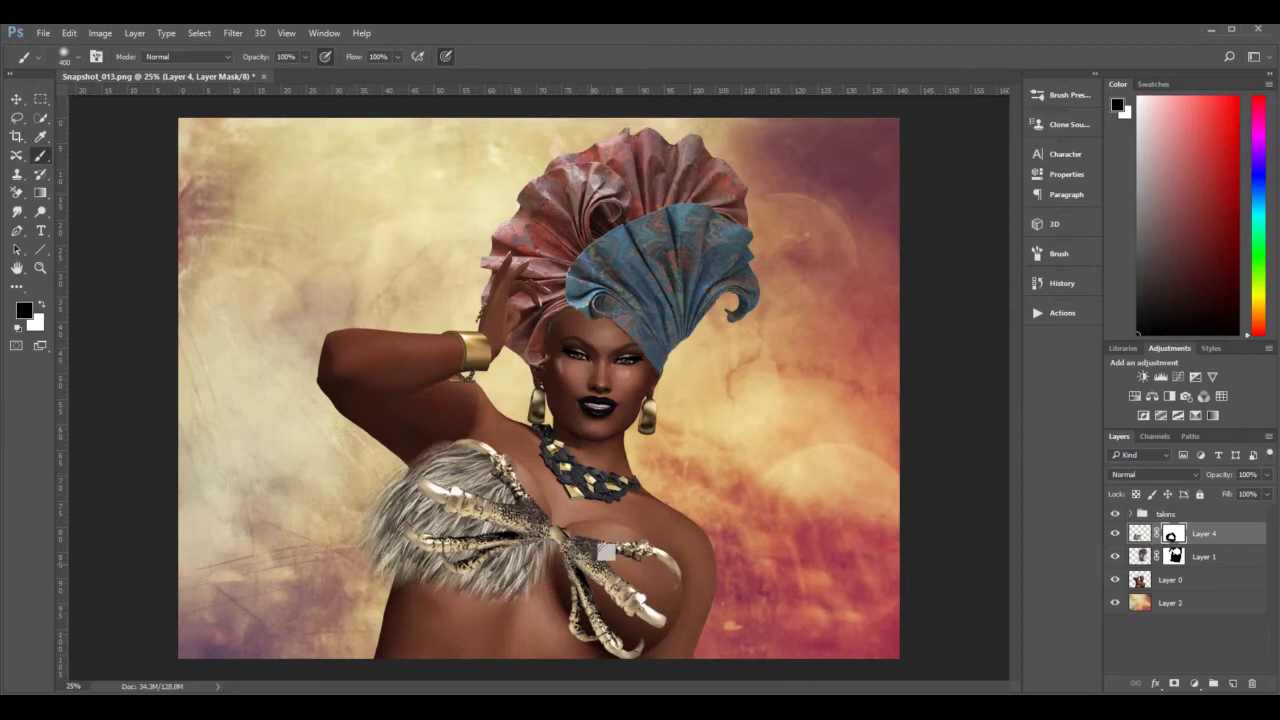
pyautogui.click(42, 305)
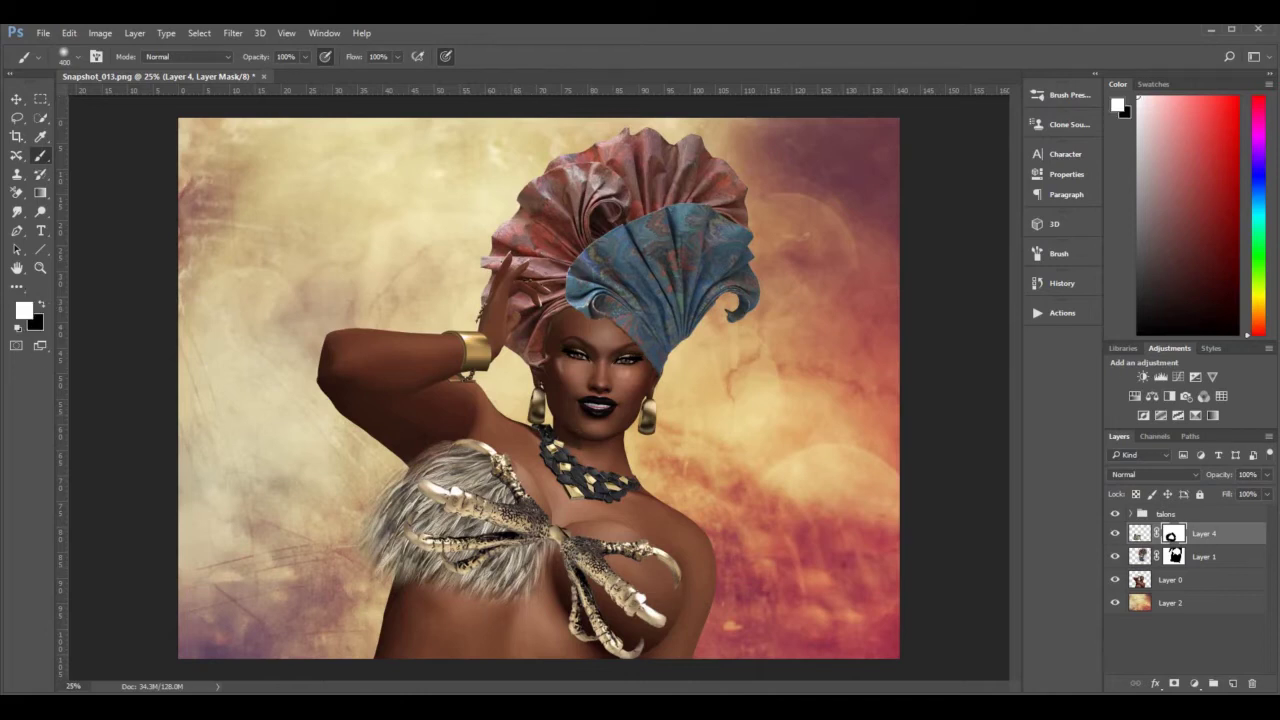
pyautogui.moveTo(437, 480); pyautogui.dragTo(430, 481)
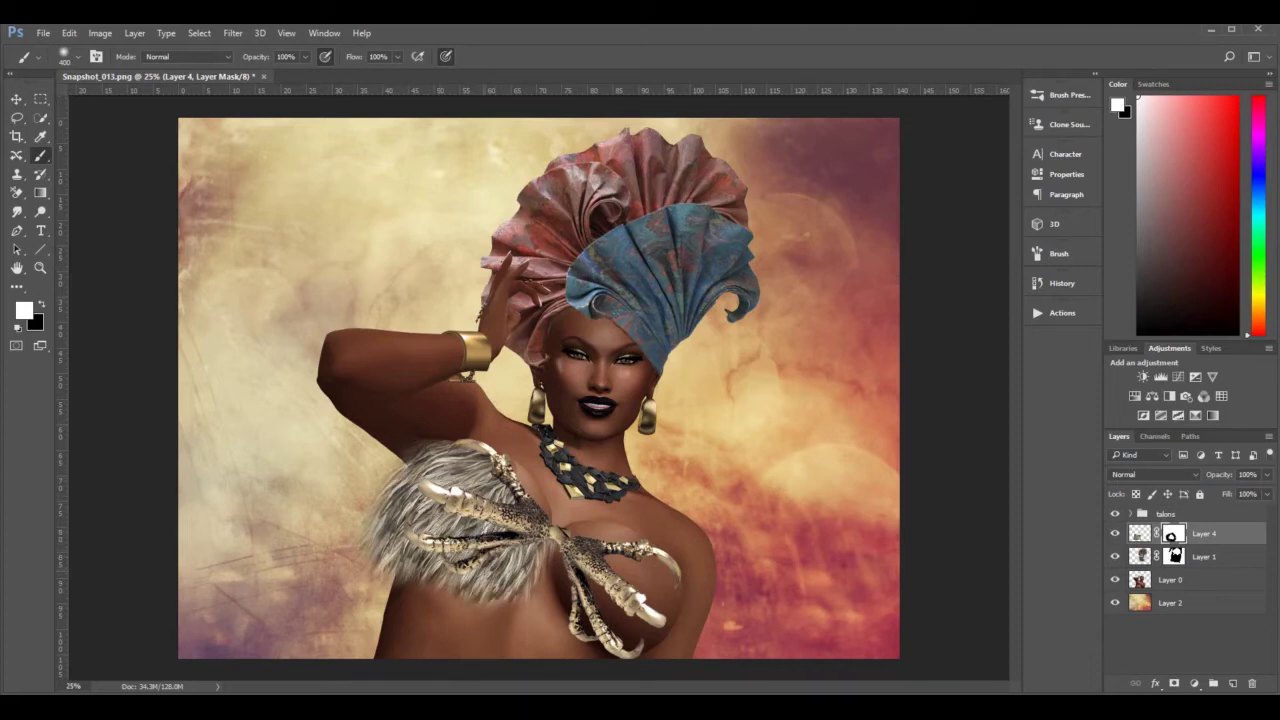
# Duplicate the masked feather texture, flip it horizontally, and rotate it over the other breast behind the talons.
pyautogui.click(1219, 533)
pyautogui.hotkey('ctrl', 'j')
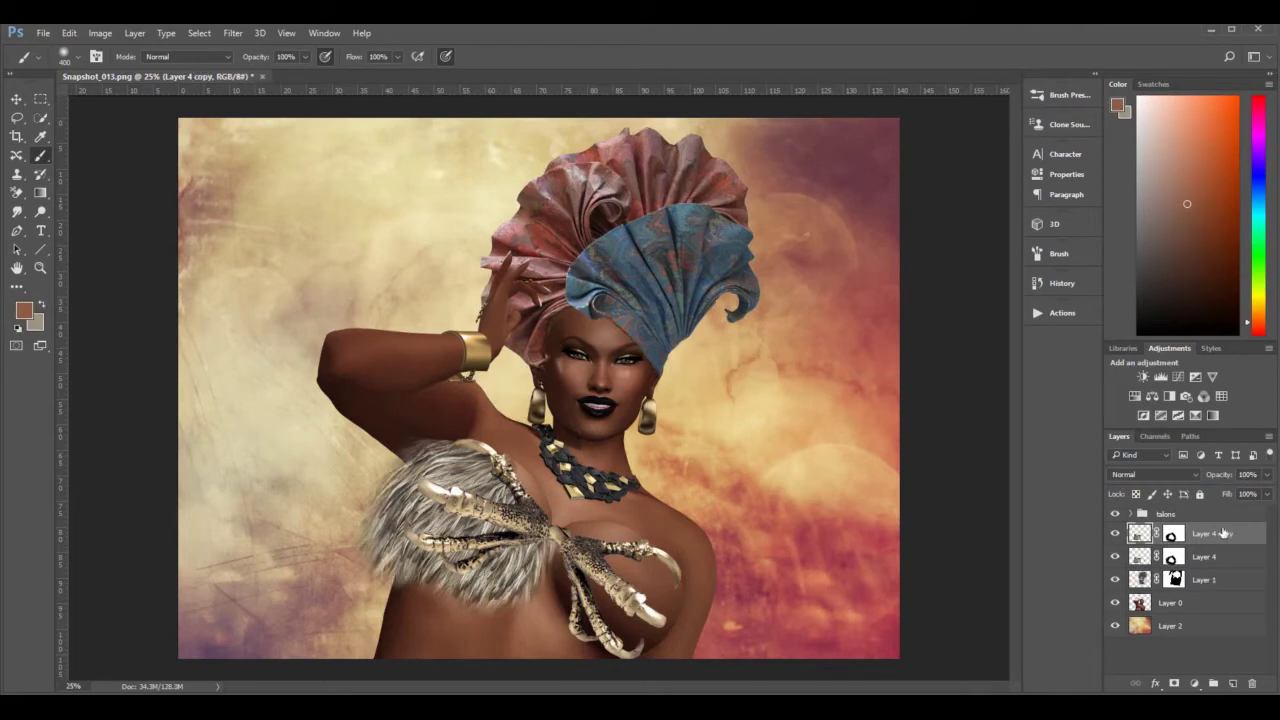
pyautogui.hotkey('ctrl', 't')
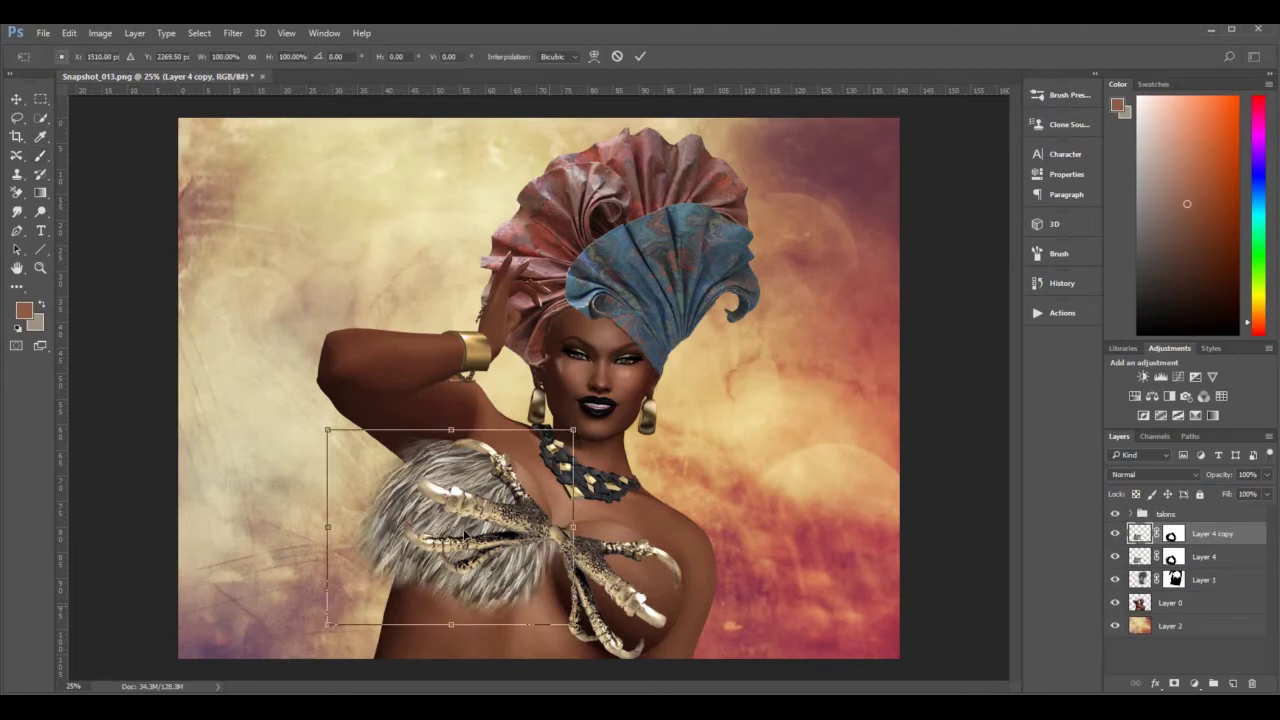
pyautogui.rightClick(464, 289)
pyautogui.click(537, 503)
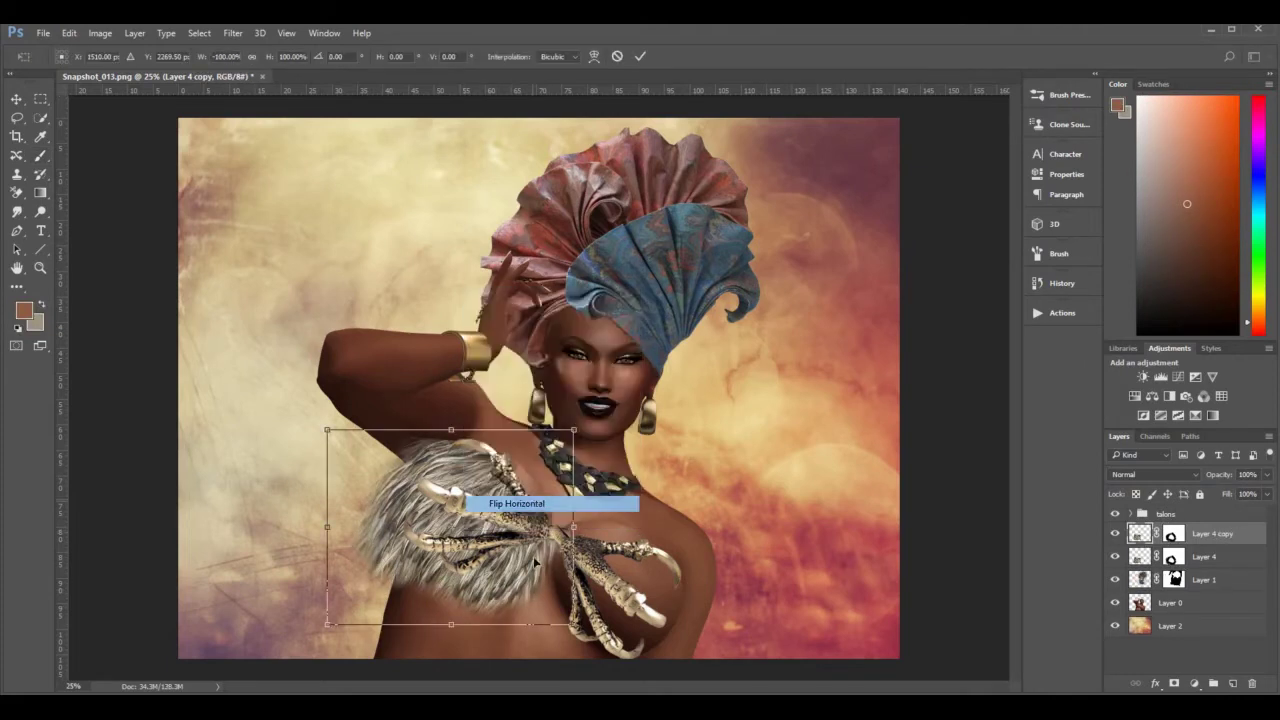
pyautogui.moveTo(540, 548); pyautogui.dragTo(663, 582)
pyautogui.moveTo(400, 655); pyautogui.dragTo(710, 690)
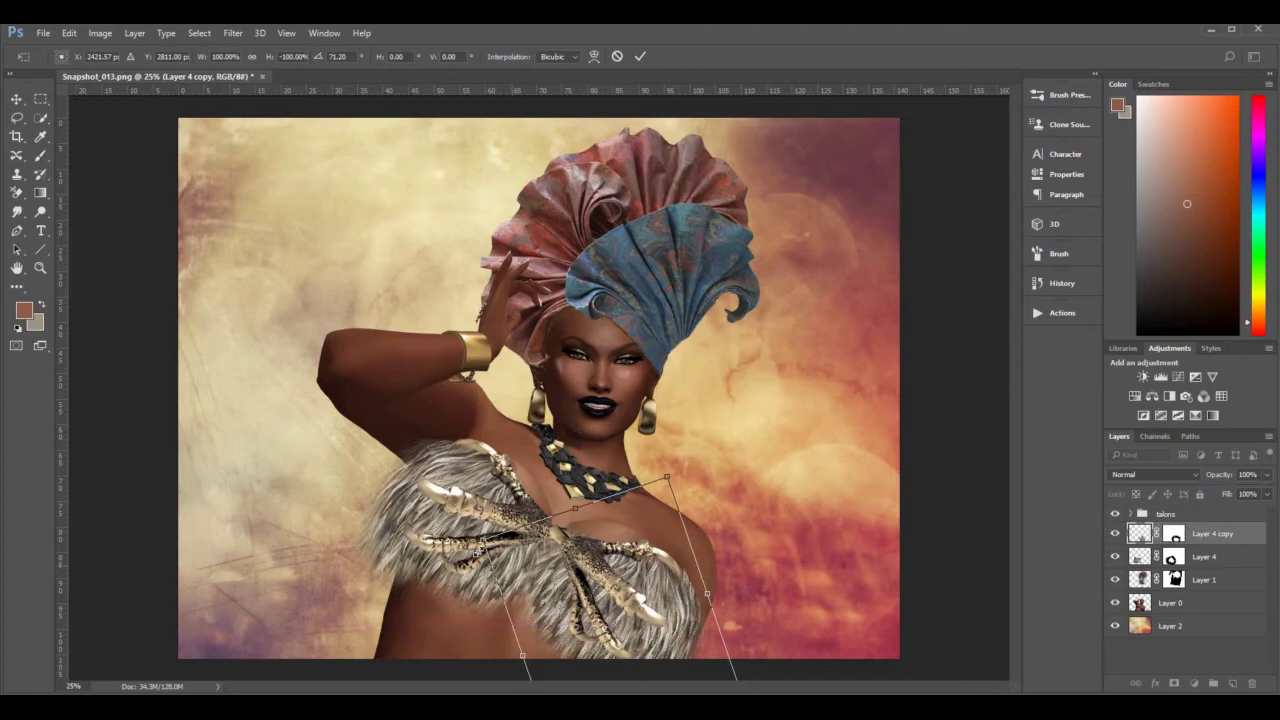
pyautogui.press('Return')
pyautogui.press('b')
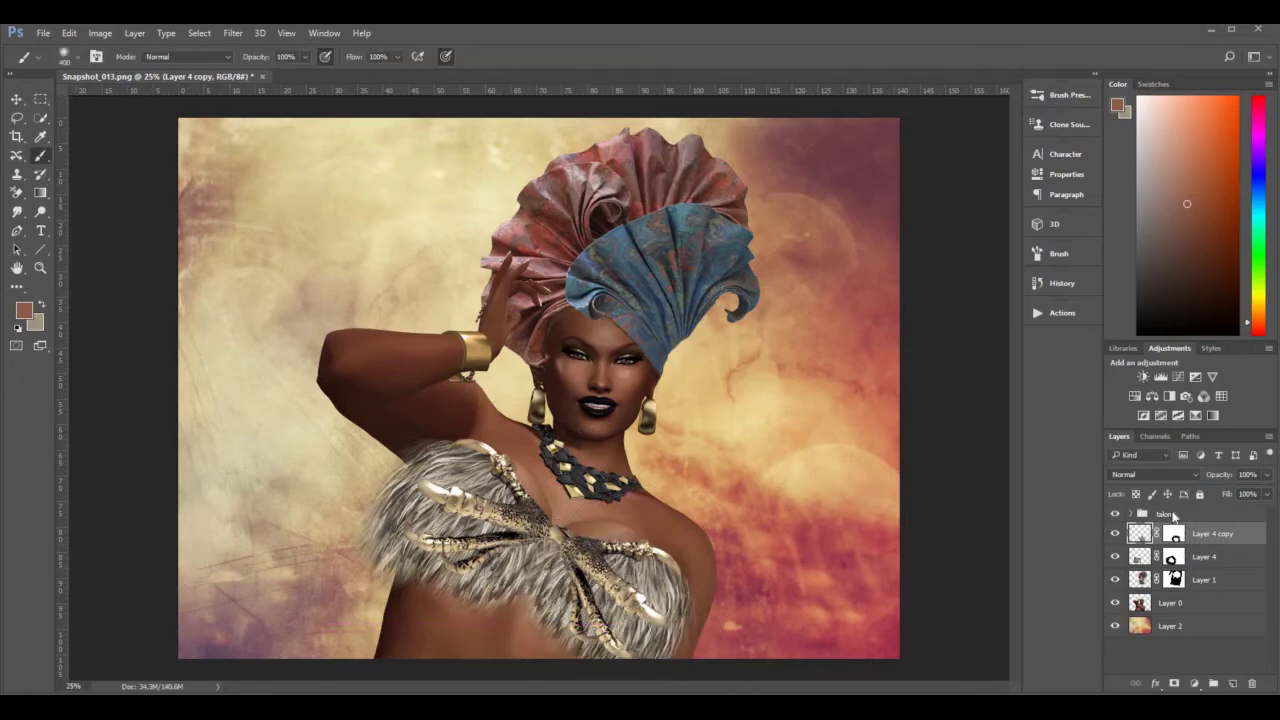
# Add a Hue/Saturation adjustment clipped to the talons group and raise its saturation to about +49.
pyautogui.click(1203, 514)
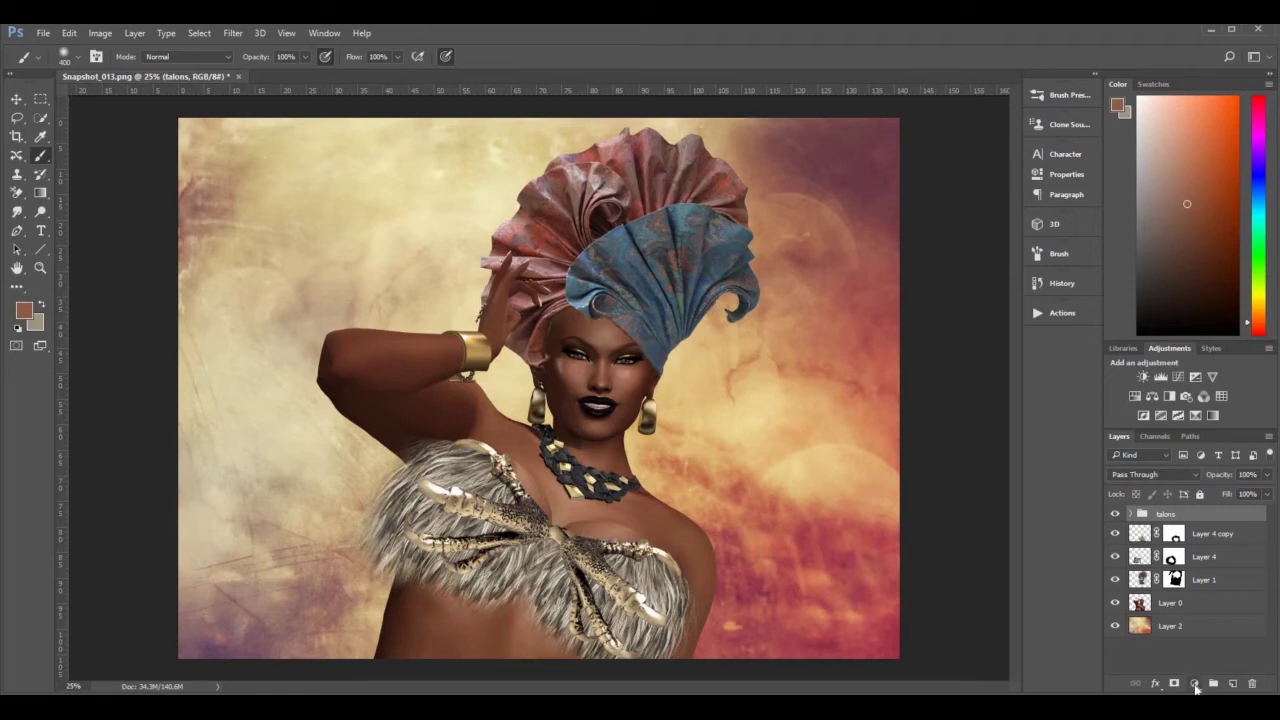
pyautogui.click(1195, 684)
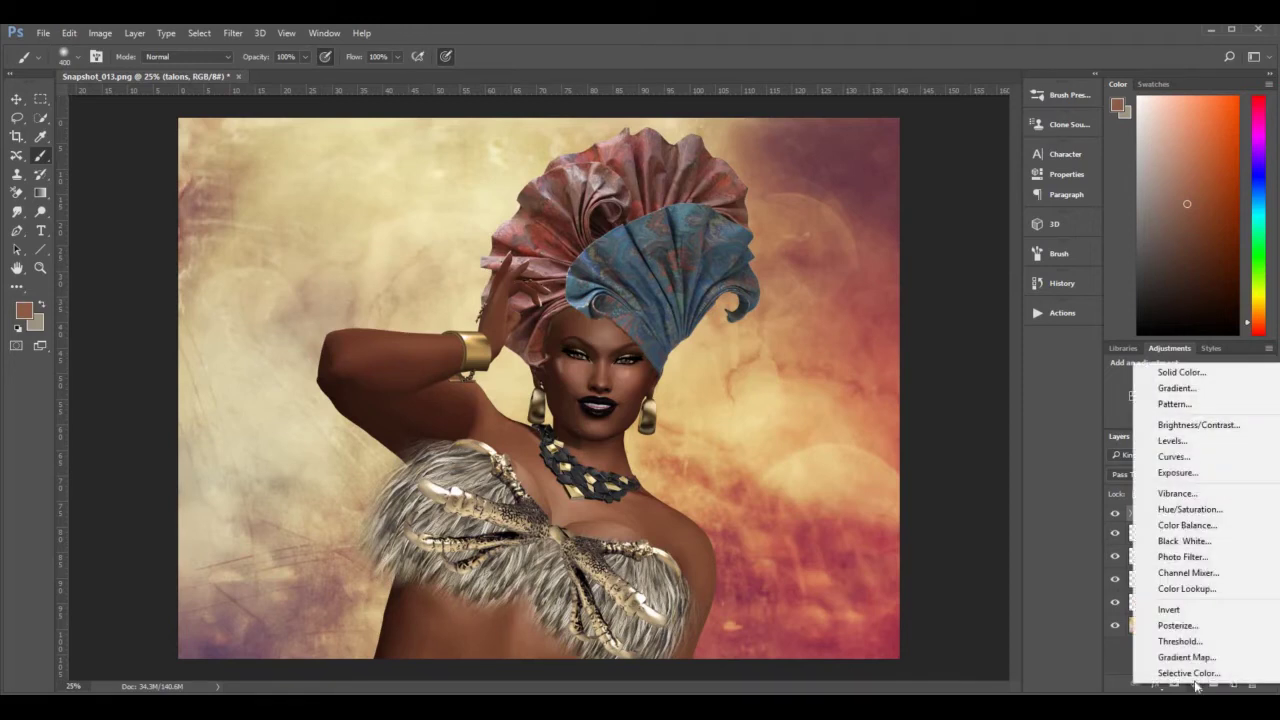
pyautogui.click(1208, 512)
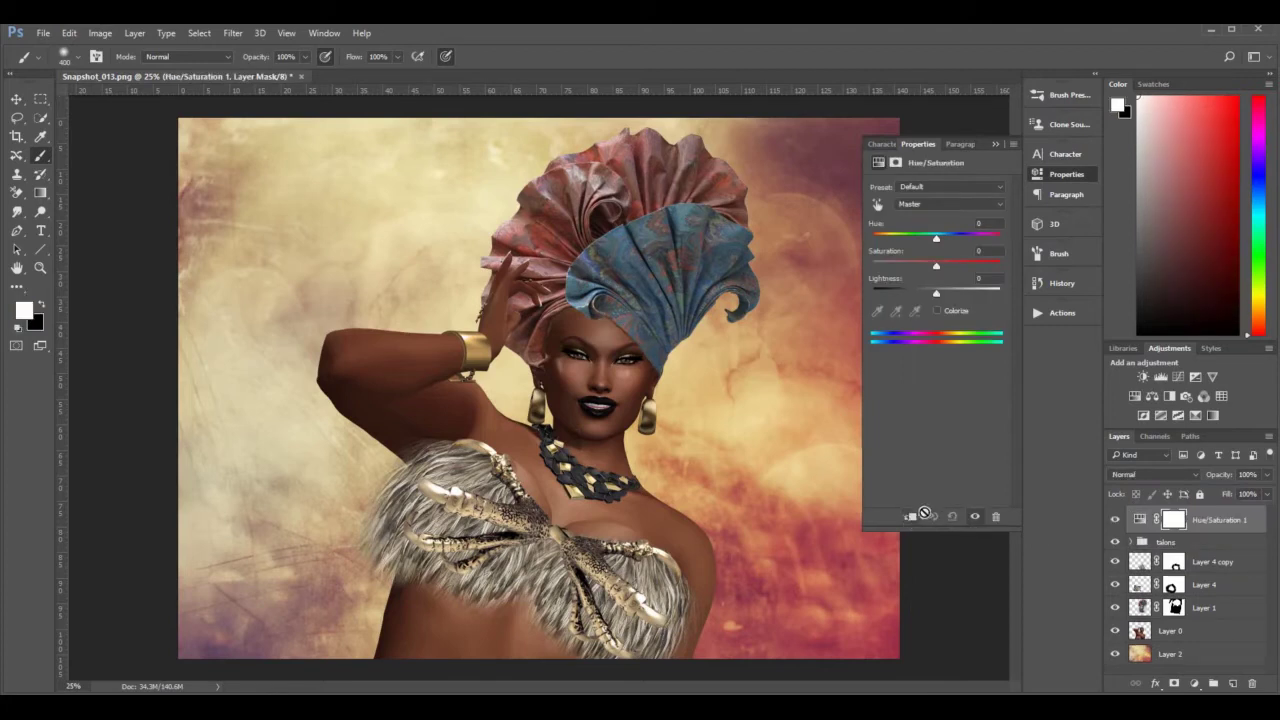
pyautogui.click(910, 518)
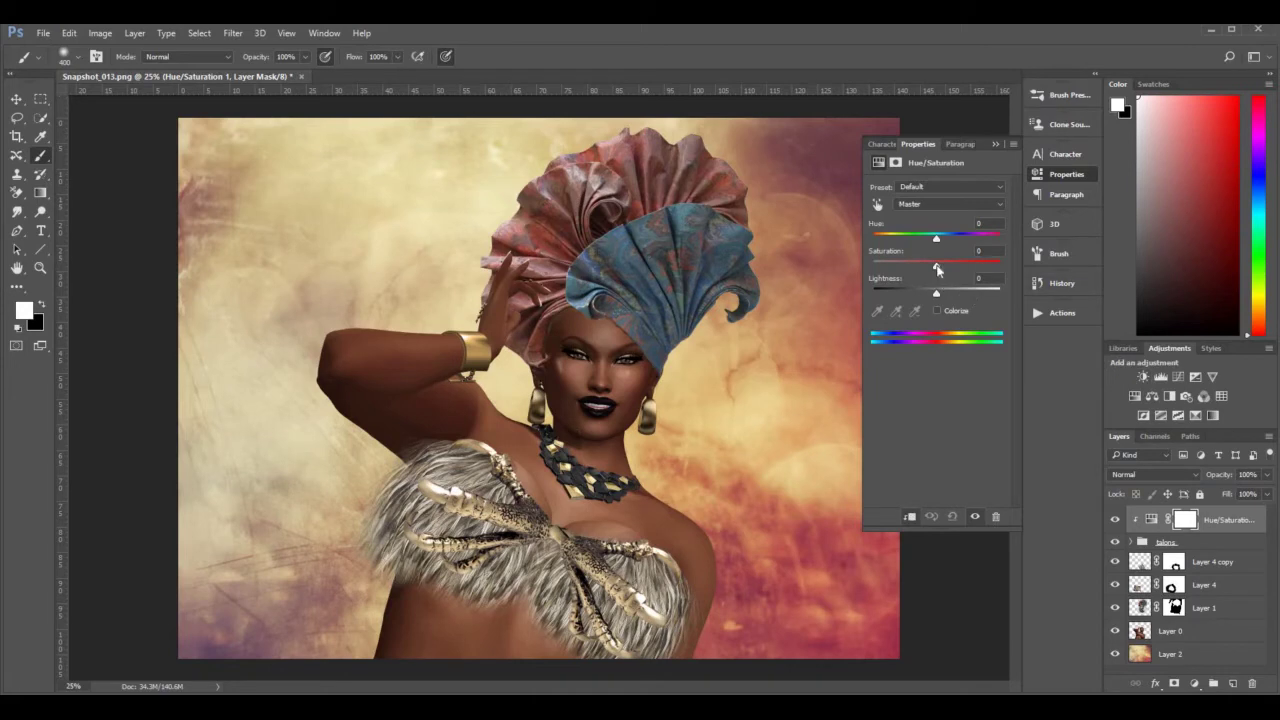
pyautogui.moveTo(938, 268); pyautogui.dragTo(967, 268)
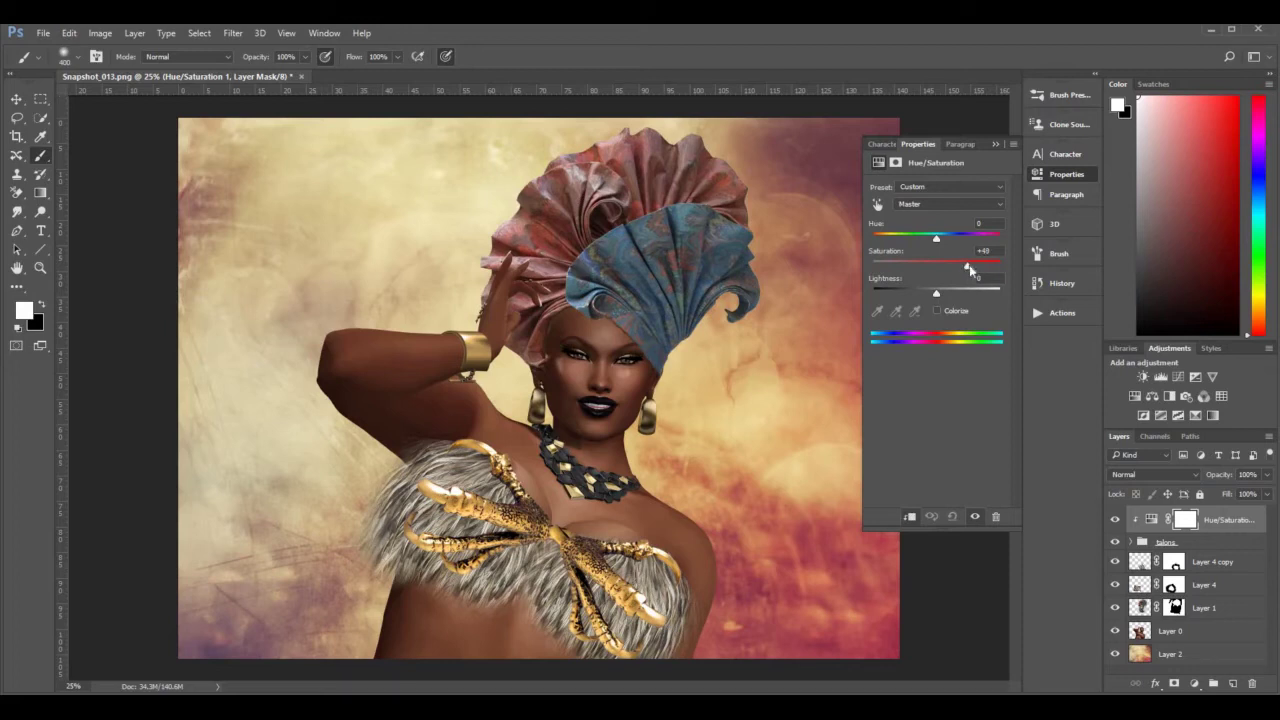
pyautogui.moveTo(974, 271); pyautogui.dragTo(973, 271)
pyautogui.click(995, 144)
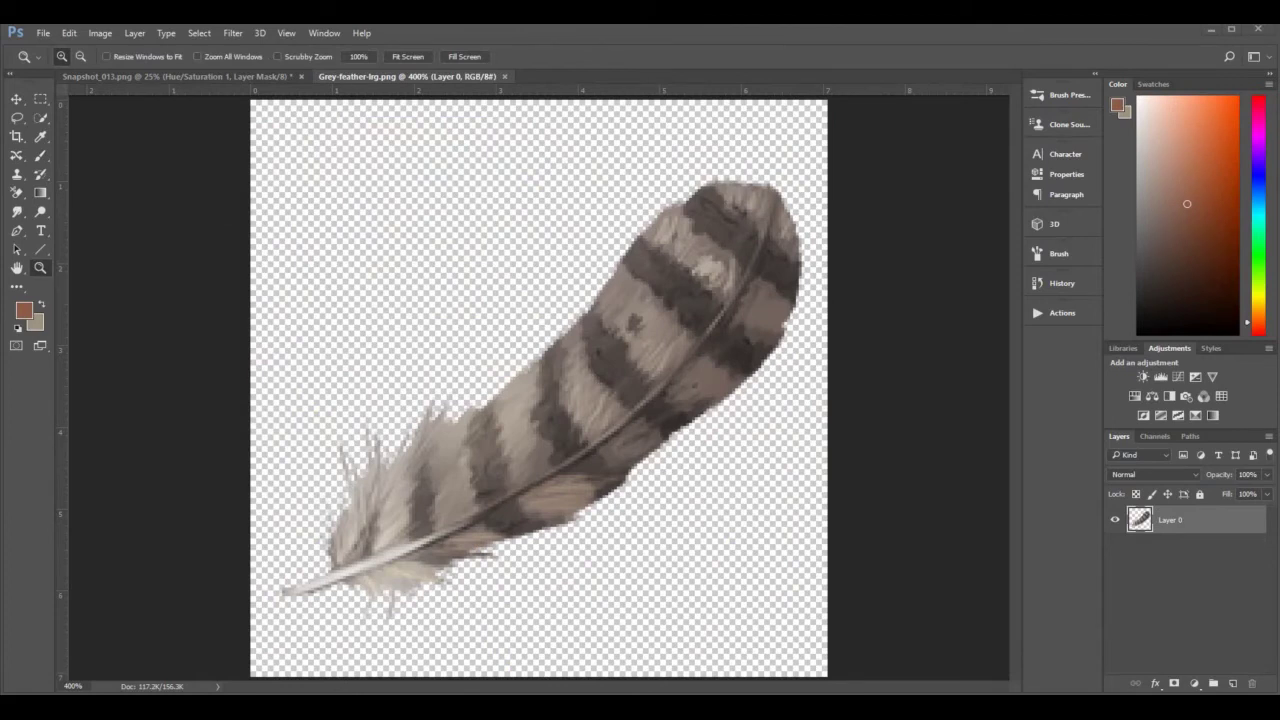
# Return to Snapshot_013.png and paste the copied grey feather as a new layer directly above Layer 2.
pyautogui.click(238, 78)
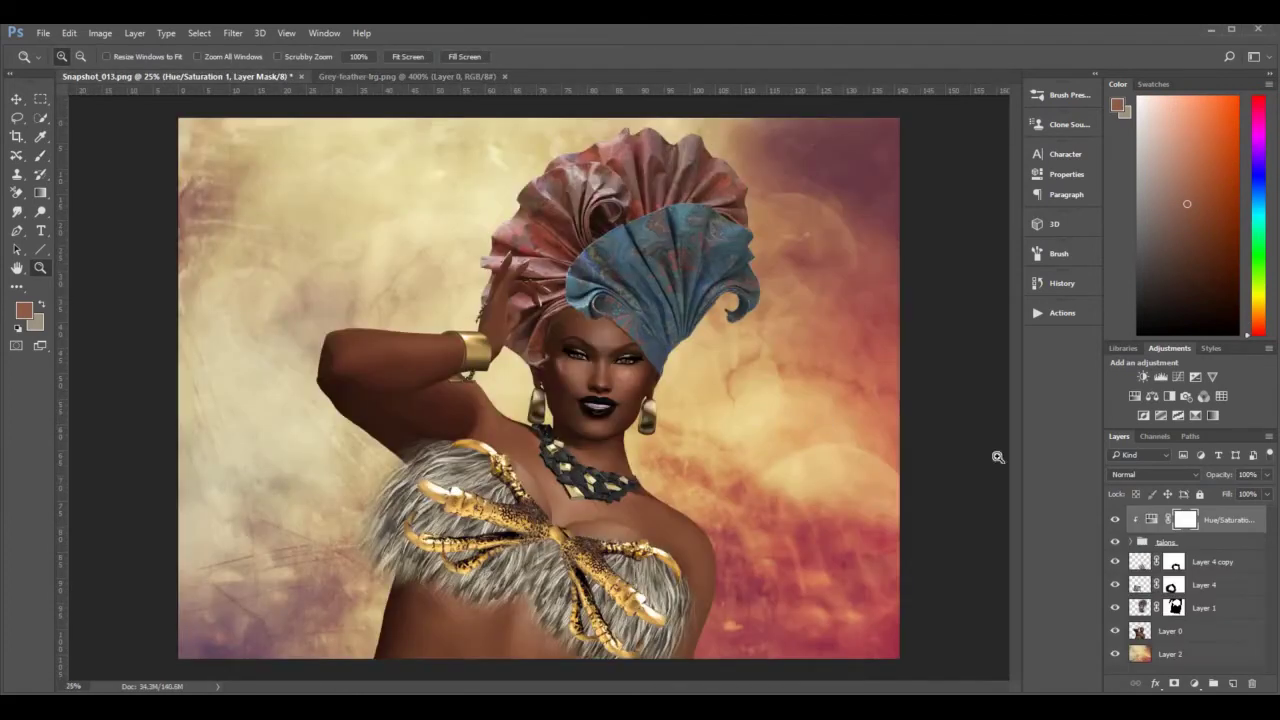
pyautogui.click(1227, 520)
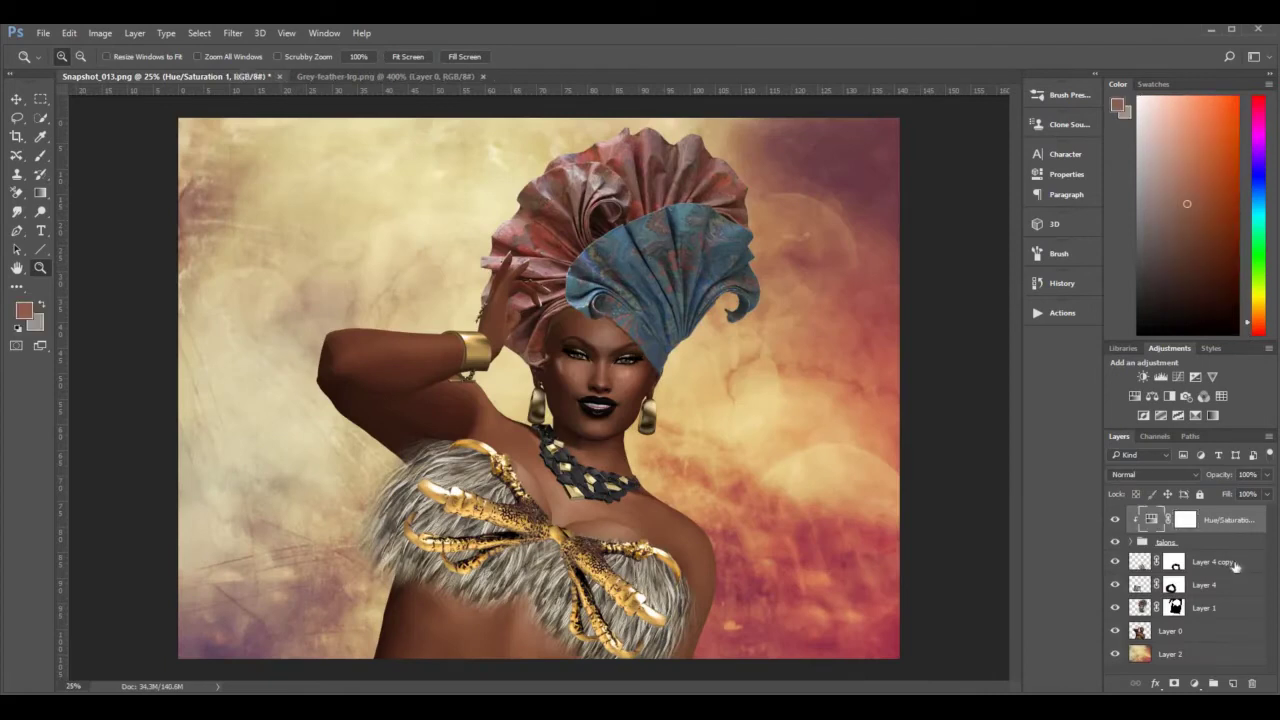
pyautogui.click(1225, 653)
pyautogui.hotkey('ctrl', 'shift', 'alt', 'n')
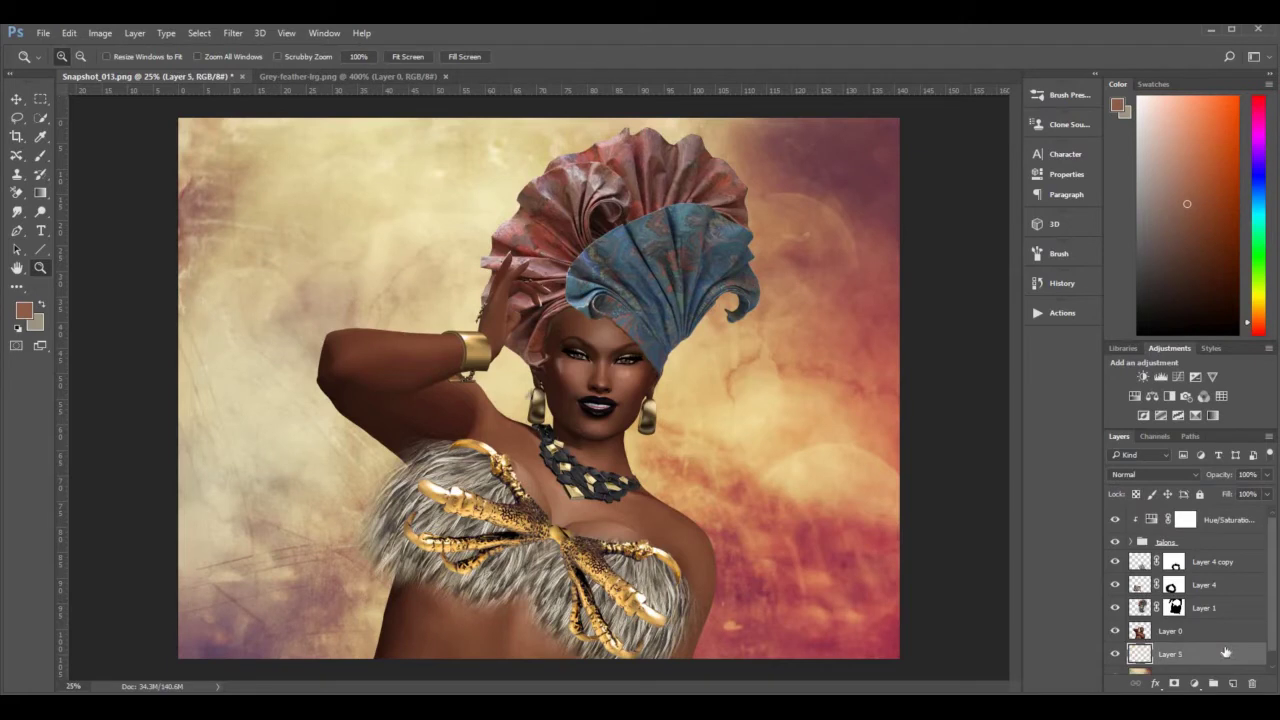
# Scale the feather to about 312%, flip it horizontally, and rotate it to extend outward behind the earring beside the cheek.
pyautogui.hotkey('ctrl', 't')
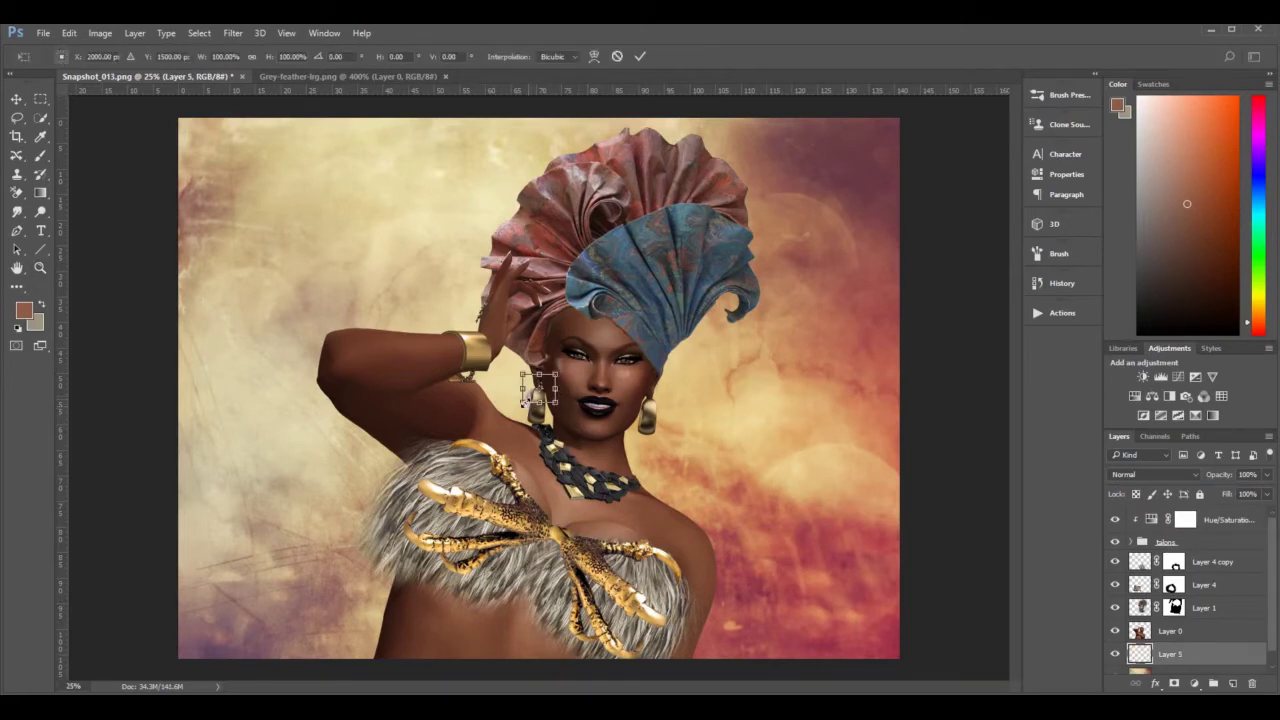
pyautogui.moveTo(516, 401); pyautogui.dragTo(453, 462)
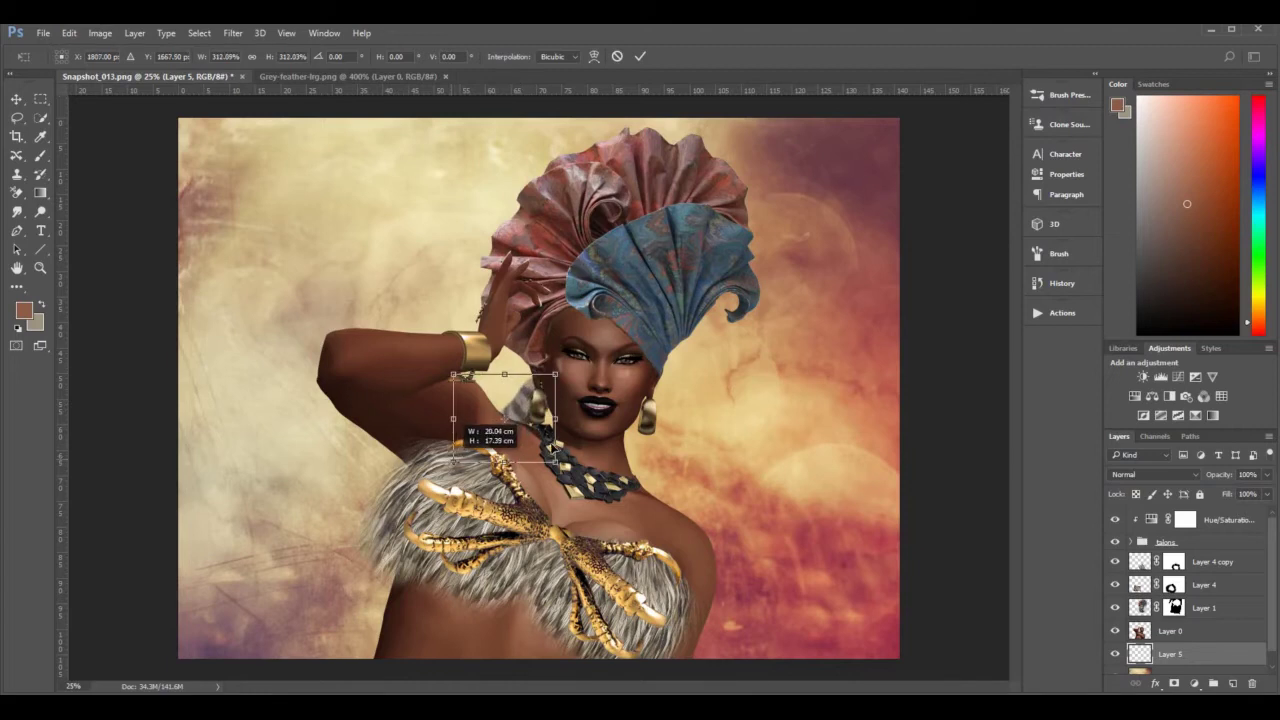
pyautogui.moveTo(578, 442); pyautogui.dragTo(693, 469)
pyautogui.rightClick(693, 471)
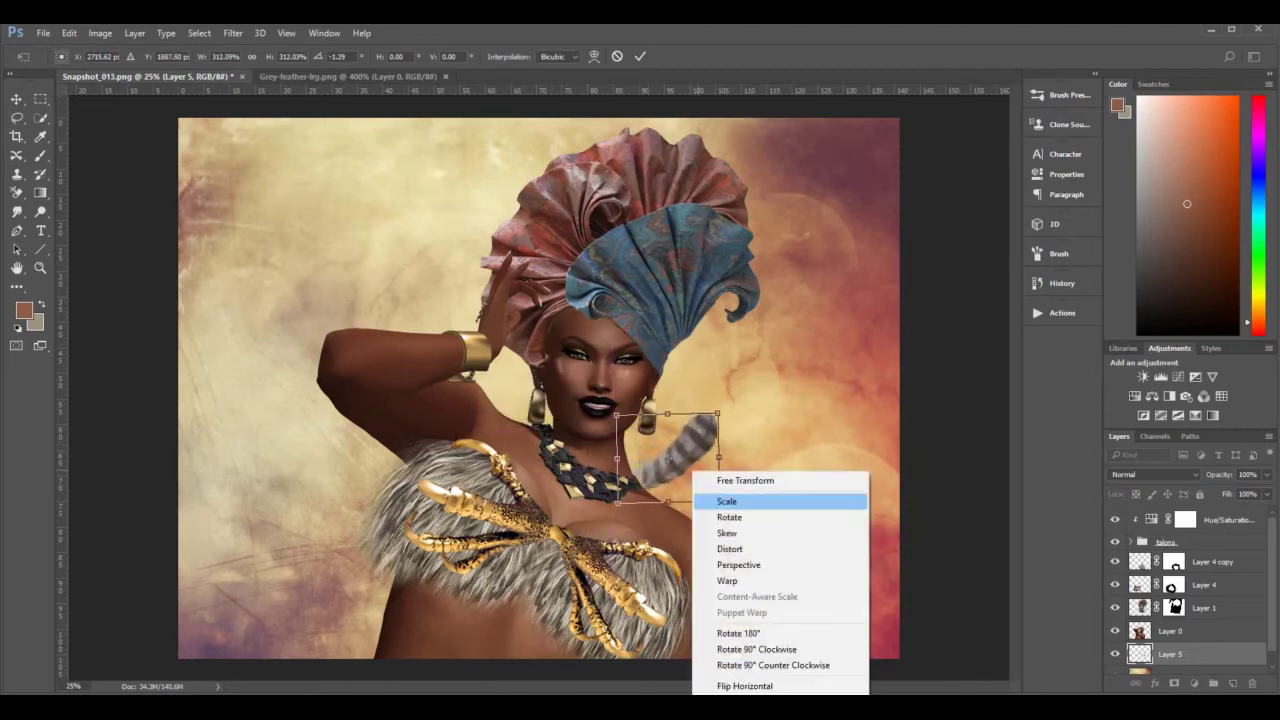
pyautogui.click(771, 690)
pyautogui.moveTo(762, 530); pyautogui.dragTo(565, 558)
pyautogui.moveTo(663, 482); pyautogui.dragTo(664, 467)
pyautogui.moveTo(747, 500); pyautogui.dragTo(752, 458)
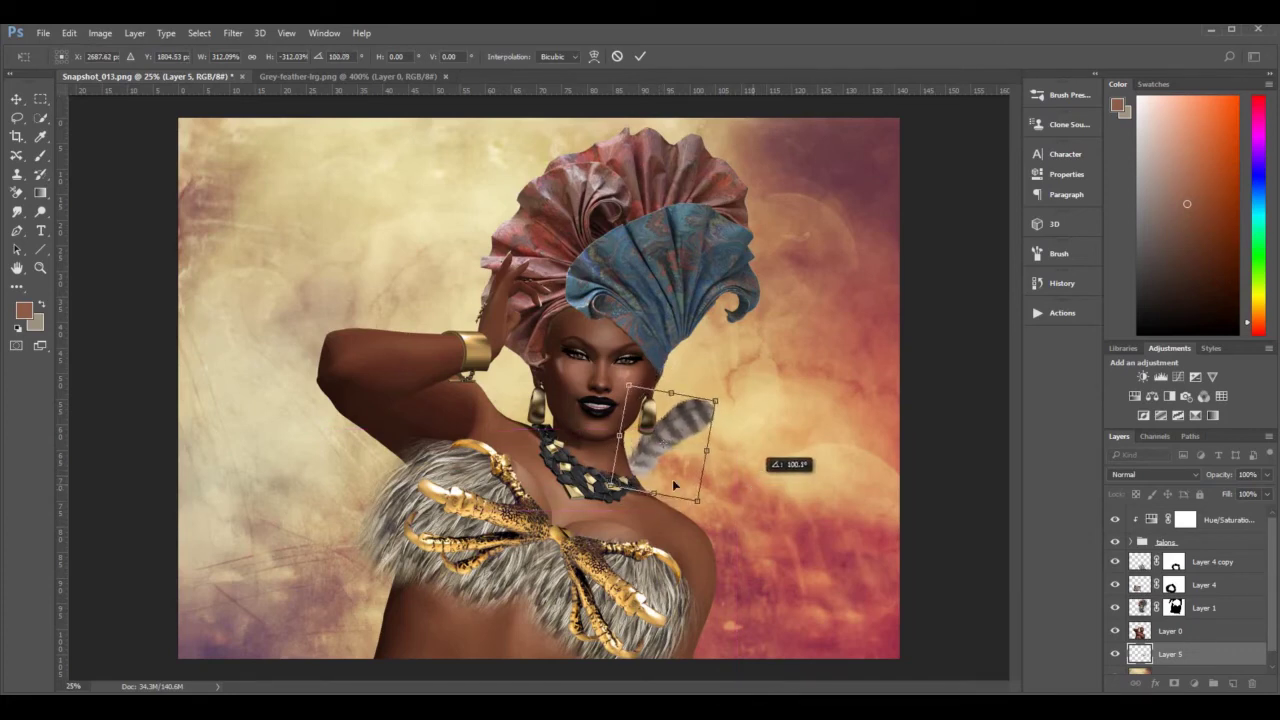
pyautogui.moveTo(675, 477); pyautogui.dragTo(665, 450)
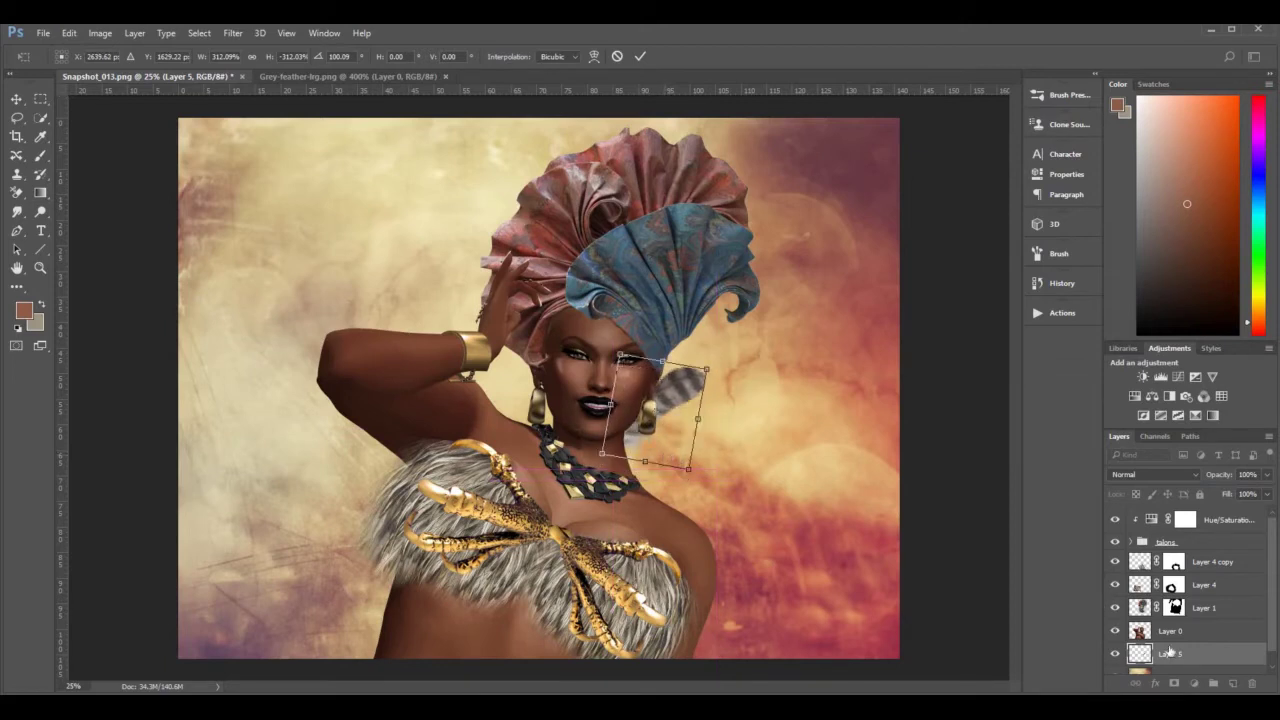
pyautogui.press('Return')
pyautogui.press('z')
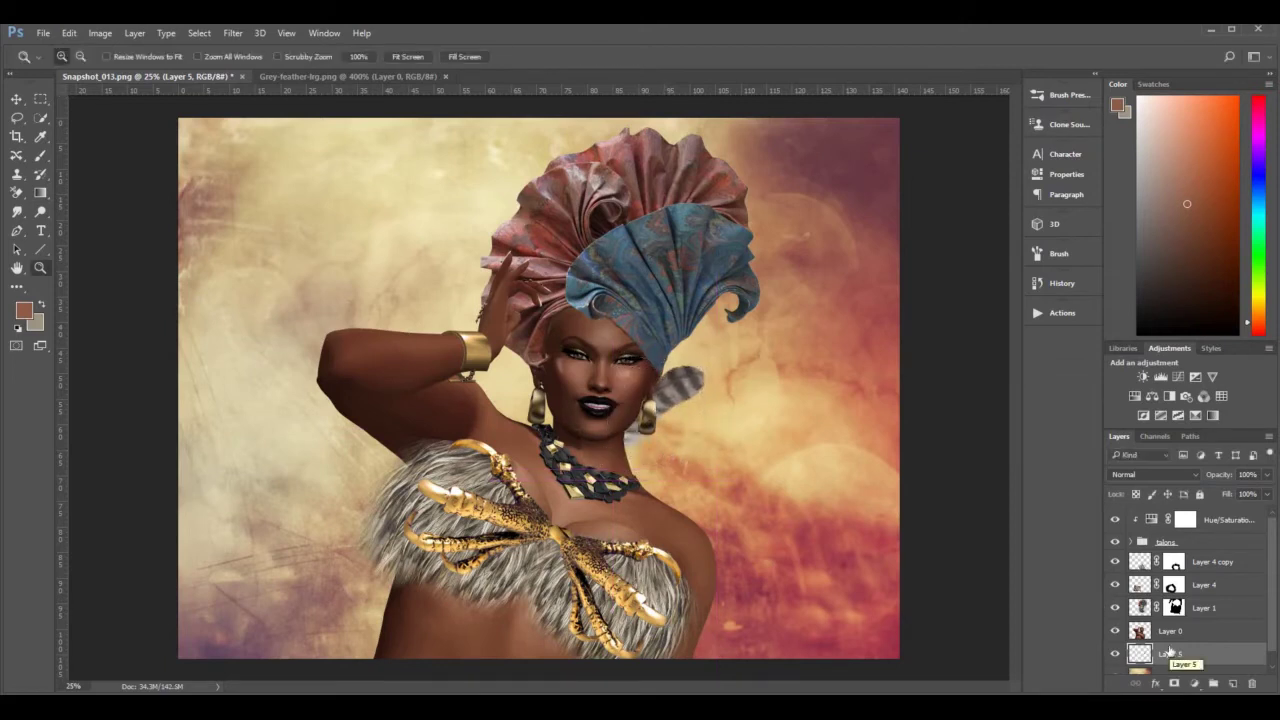
# Duplicate the feather layer and rotate the copy about 15.7° clockwise around its quill end to fan it below the first.
pyautogui.hotkey('ctrl', 'j')
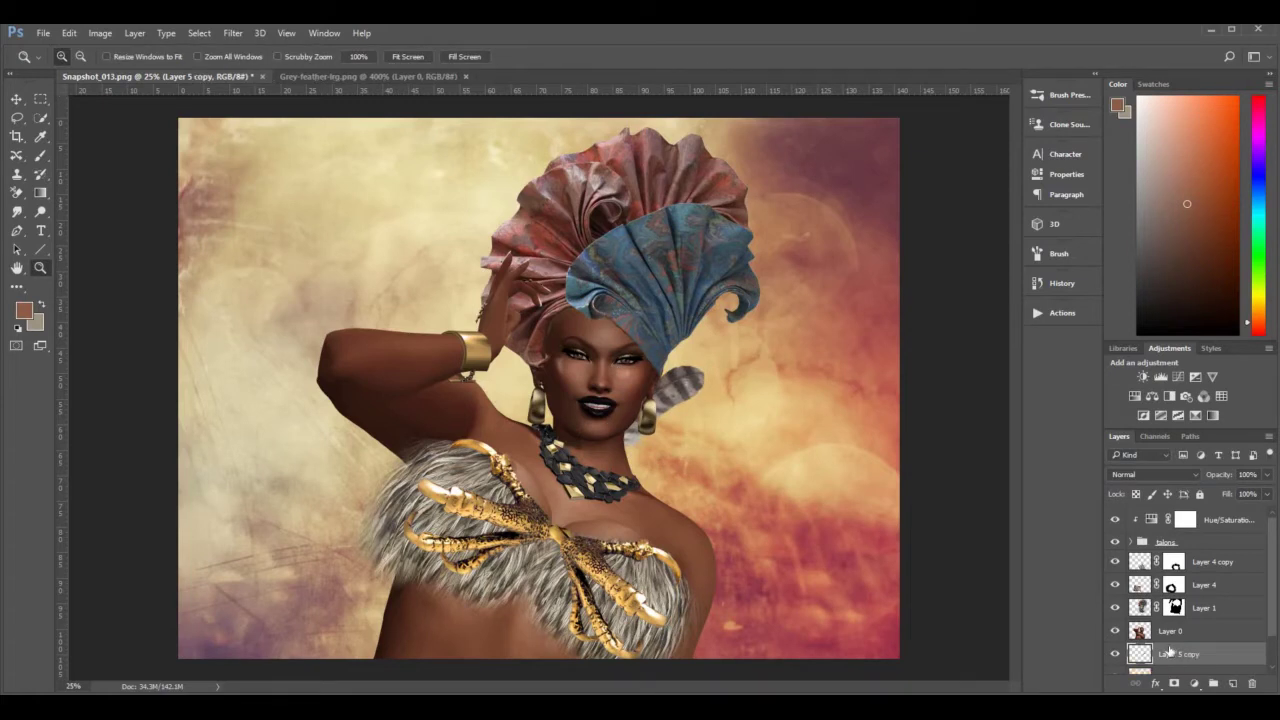
pyautogui.hotkey('ctrl', 't')
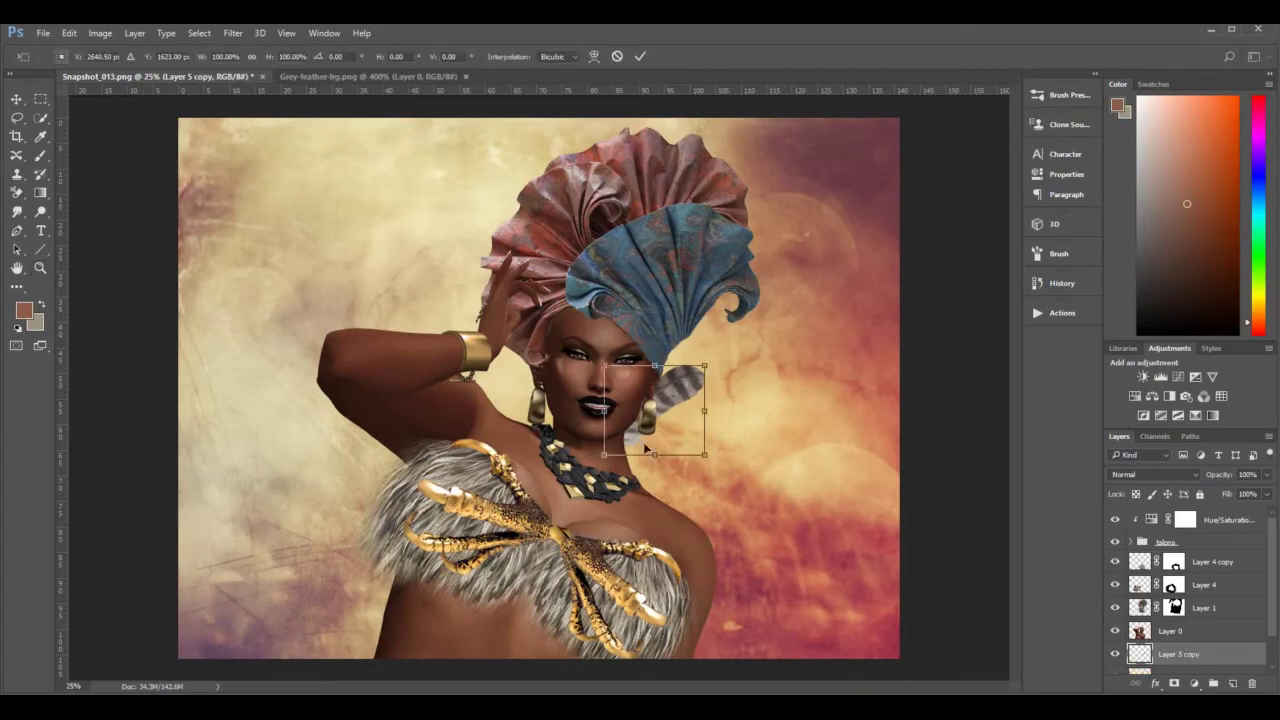
pyautogui.moveTo(646, 430); pyautogui.dragTo(614, 460)
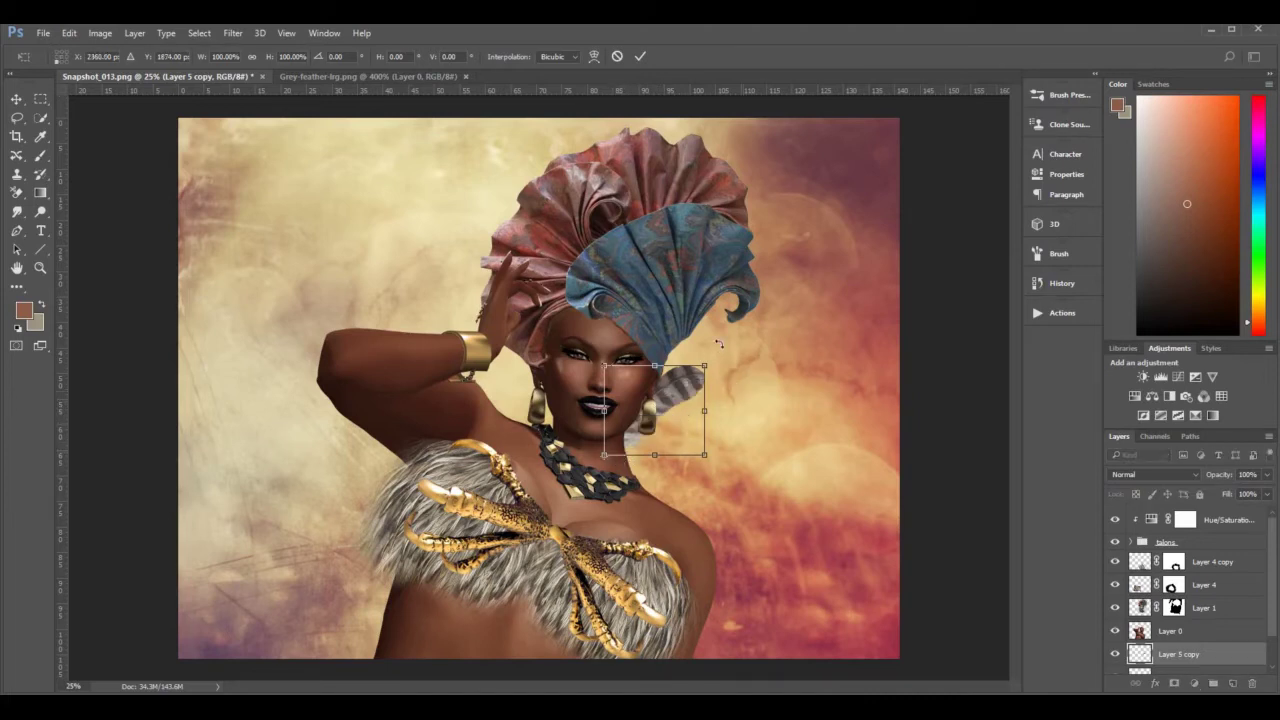
pyautogui.moveTo(732, 357); pyautogui.dragTo(741, 386)
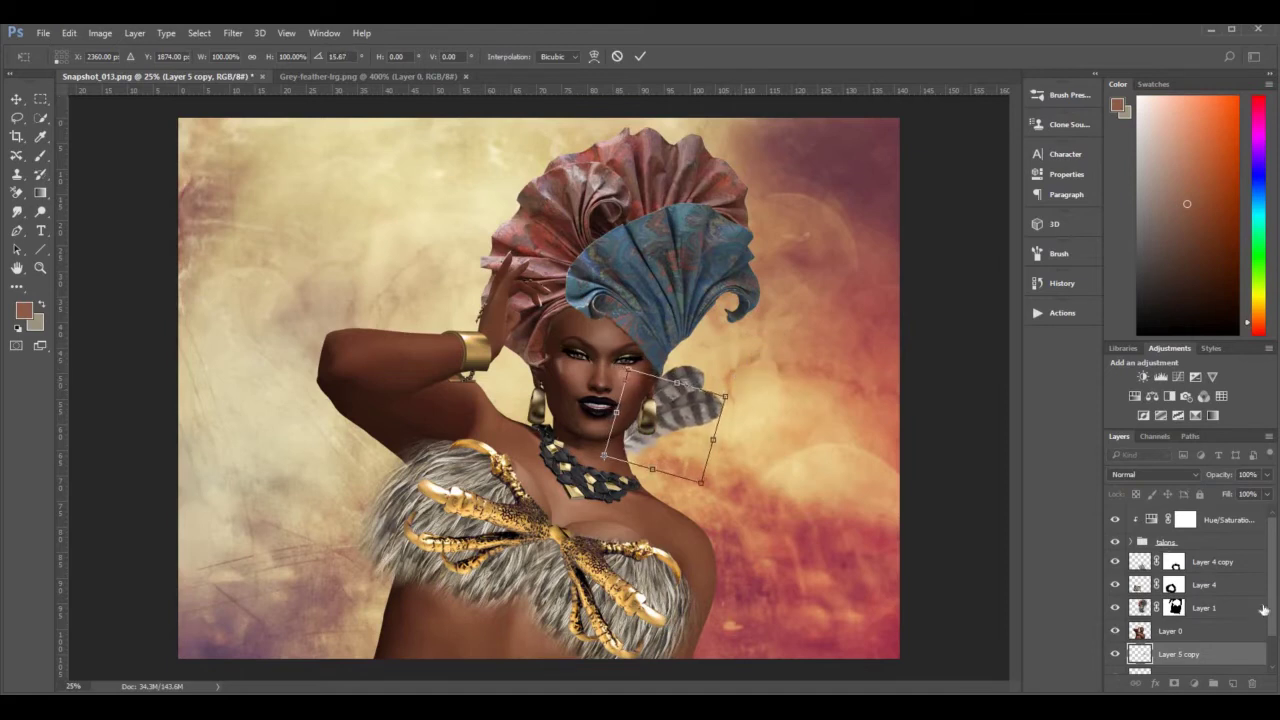
pyautogui.press('Return')
pyautogui.press('z')
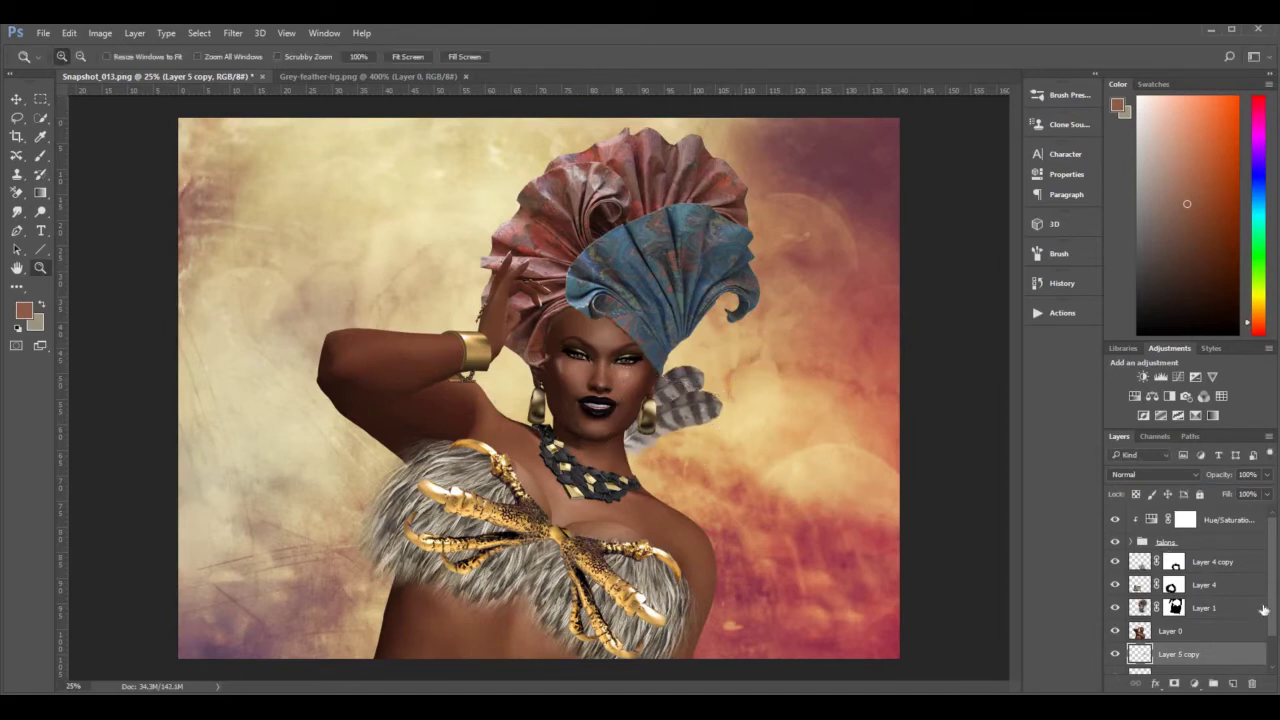
# Duplicate the lower feather layer and rotate the copy clockwise around its quill end to fan it below the second feather.
pyautogui.hotkey('ctrl', 'j')
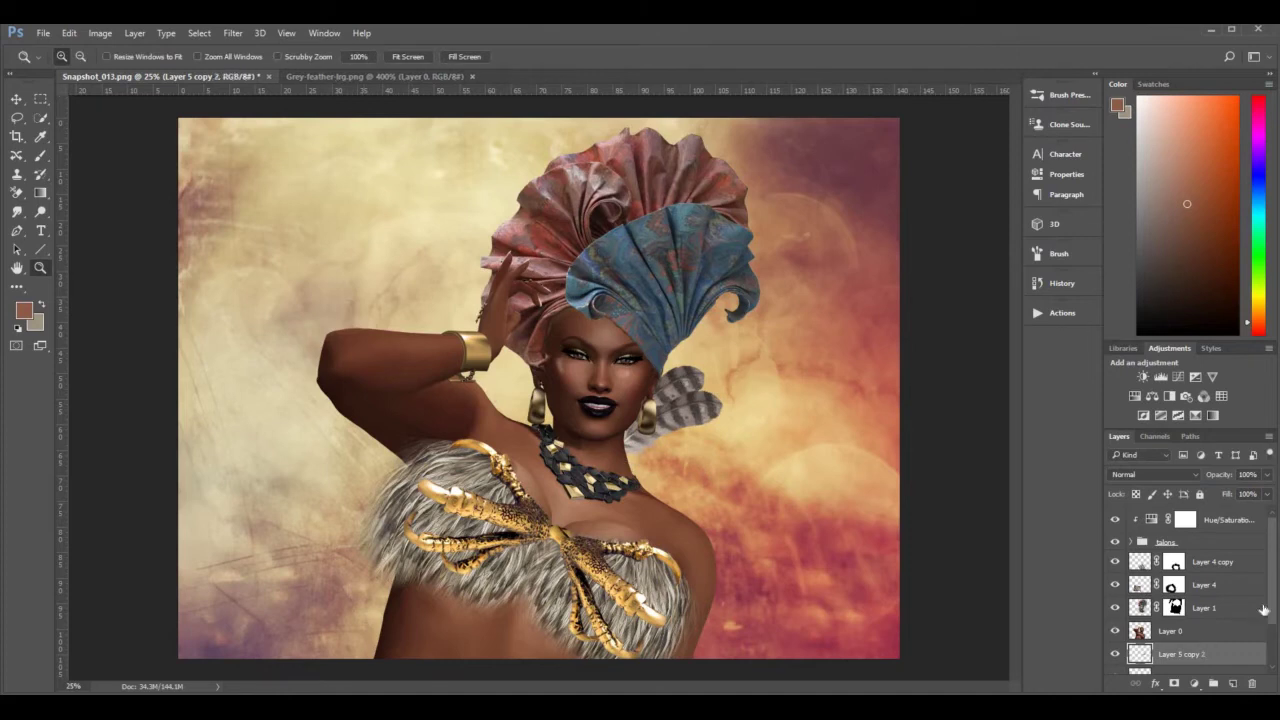
pyautogui.hotkey('ctrl', 't')
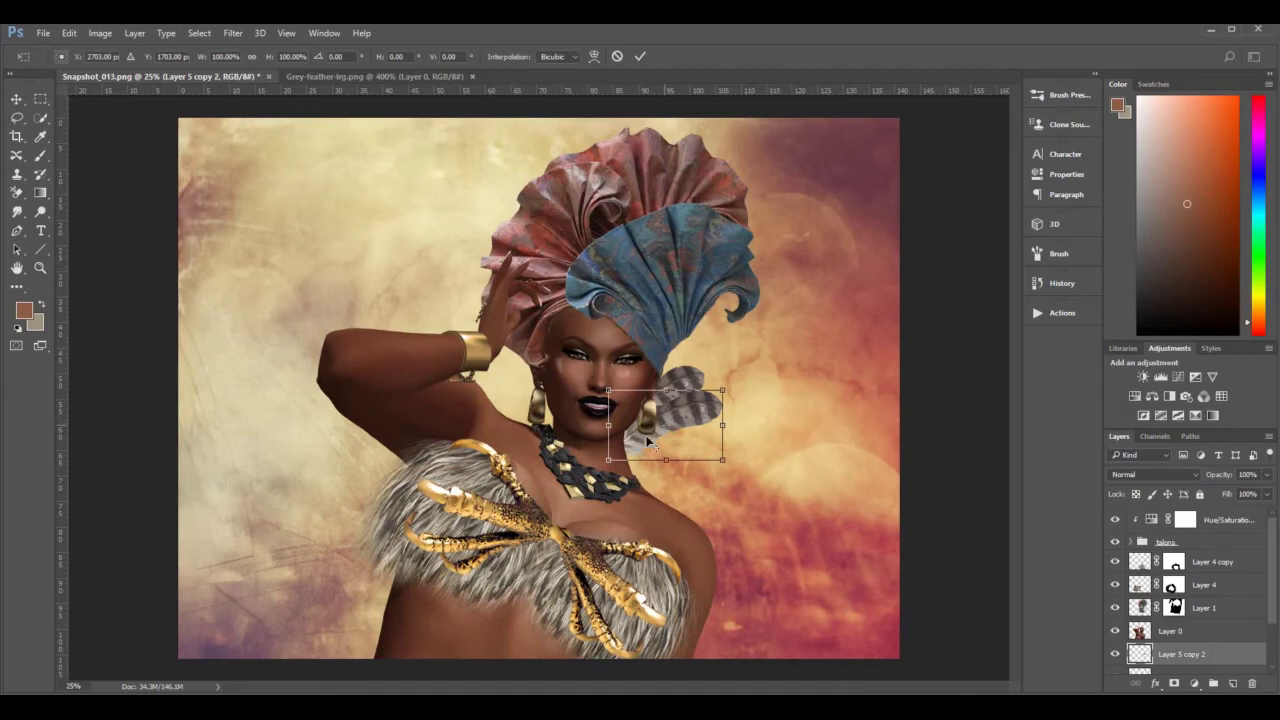
pyautogui.moveTo(672, 432); pyautogui.dragTo(701, 443)
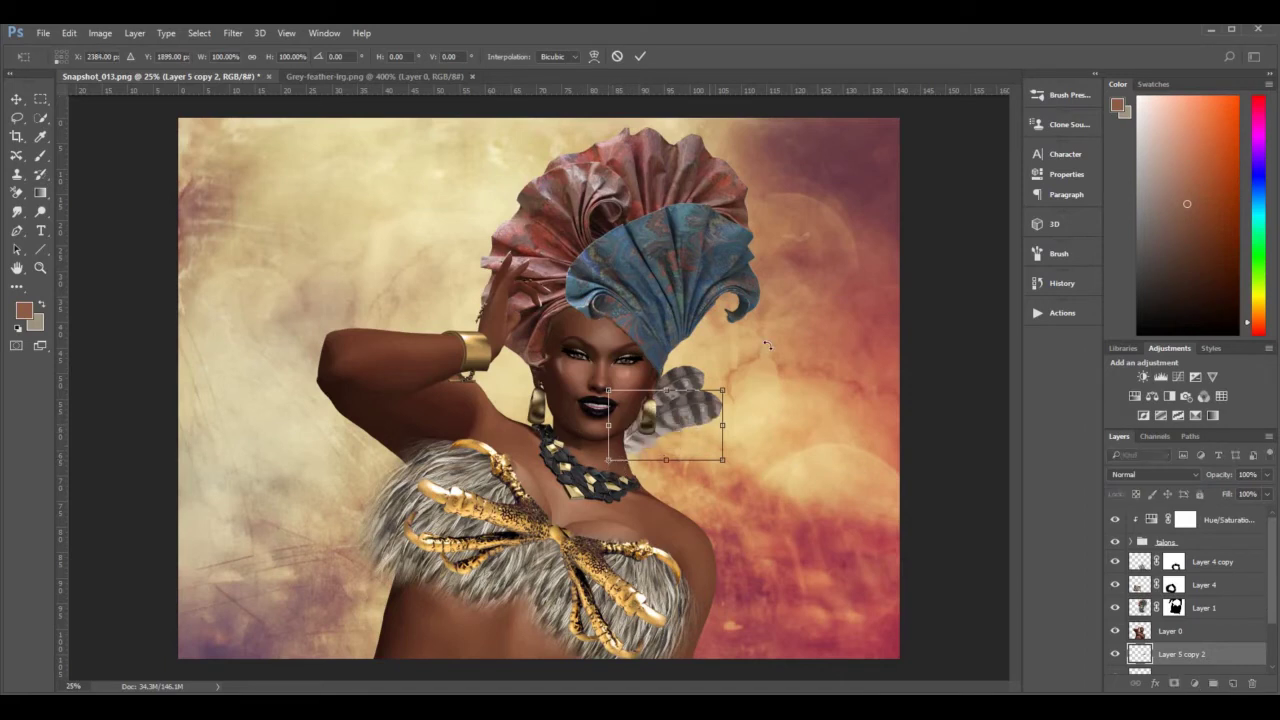
pyautogui.moveTo(774, 391)
pyautogui.mouseDown()
pyautogui.moveTo(774, 406)
pyautogui.moveTo(772, 395)
pyautogui.mouseUp()
pyautogui.press('Return')
pyautogui.press('z')
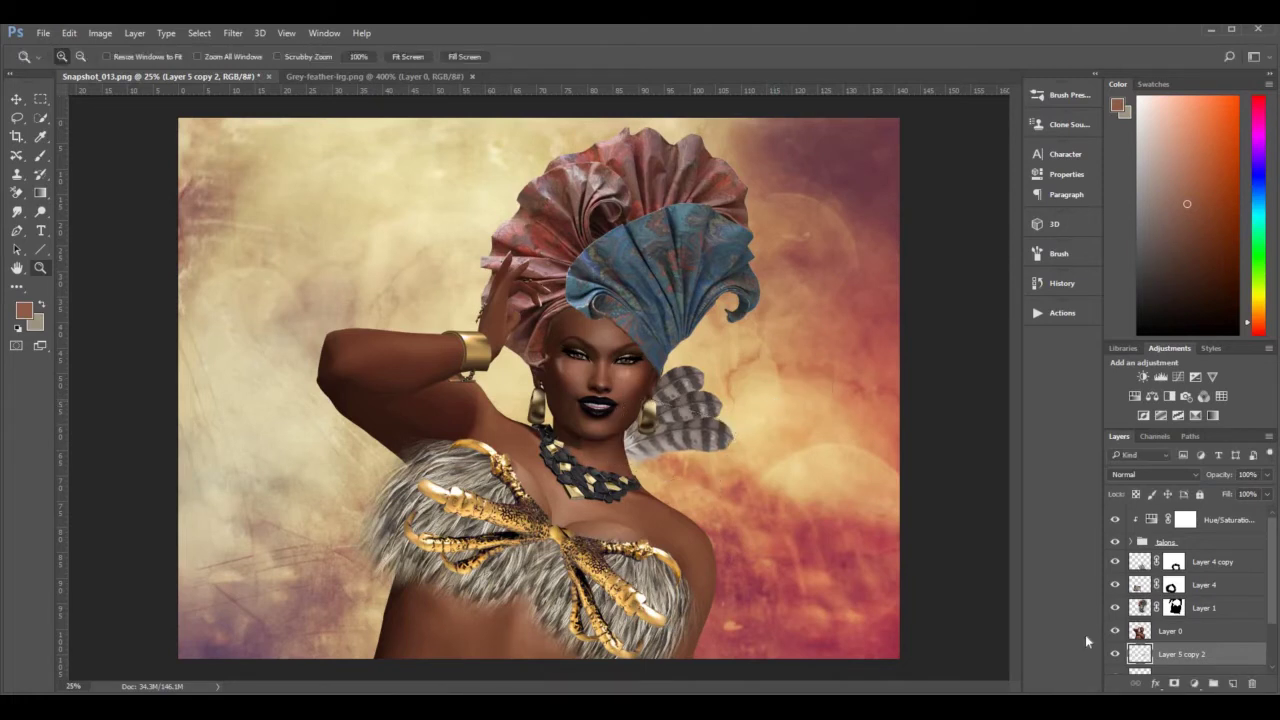
# Duplicate the third feather and rotate the copy about 16.9° clockwise around its quill end to extend the fan downward.
pyautogui.hotkey('ctrl', 'j')
pyautogui.hotkey('ctrl', 't')
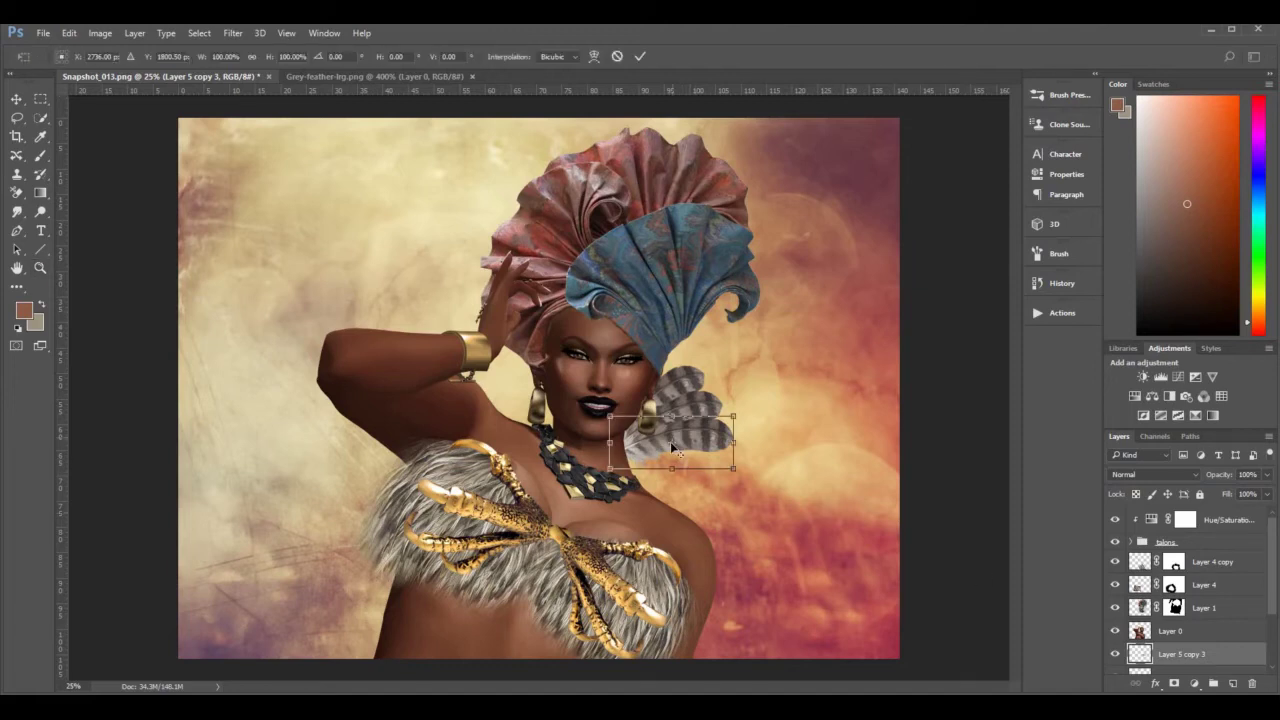
pyautogui.moveTo(672, 442); pyautogui.dragTo(609, 468)
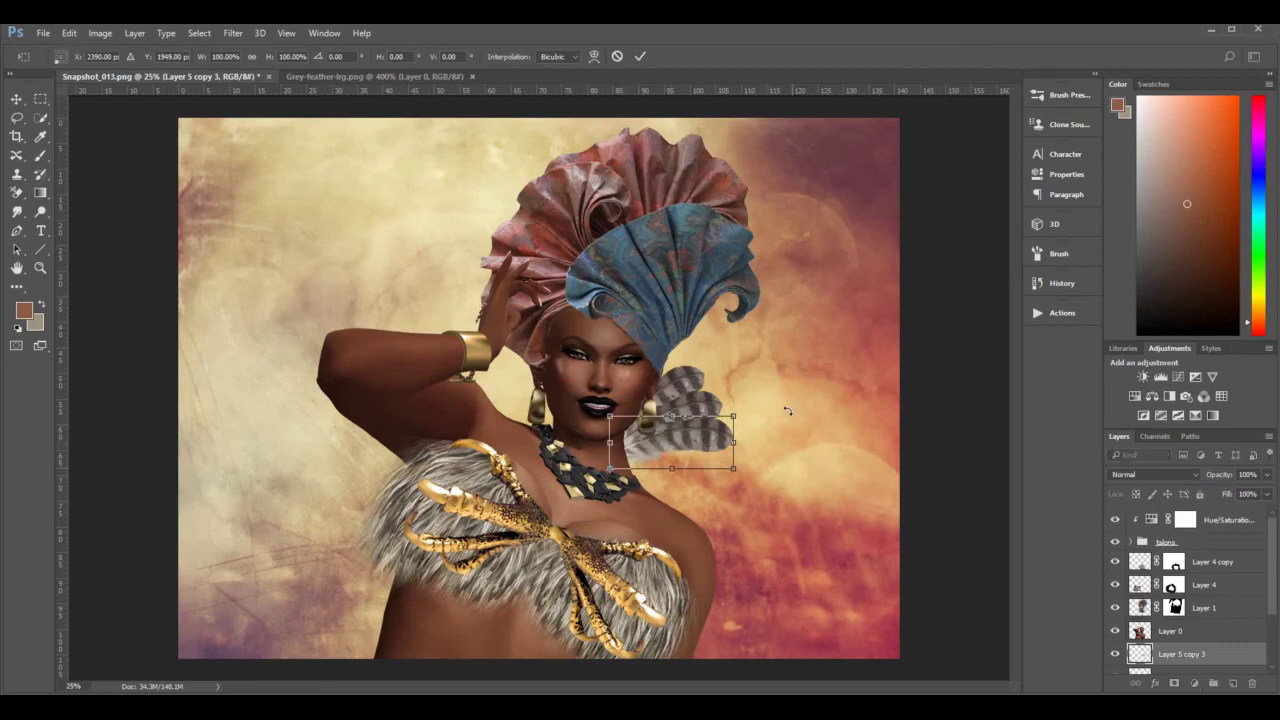
pyautogui.moveTo(800, 417); pyautogui.dragTo(781, 449)
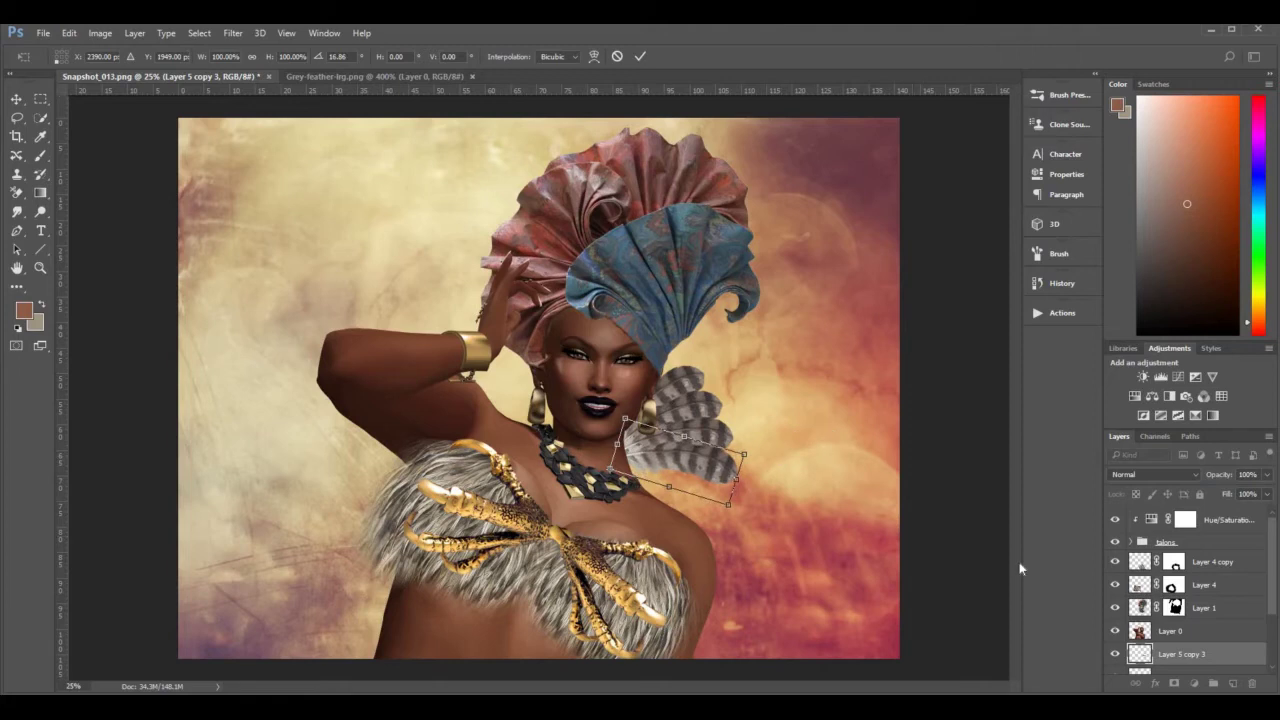
pyautogui.press('Return')
pyautogui.press('z')
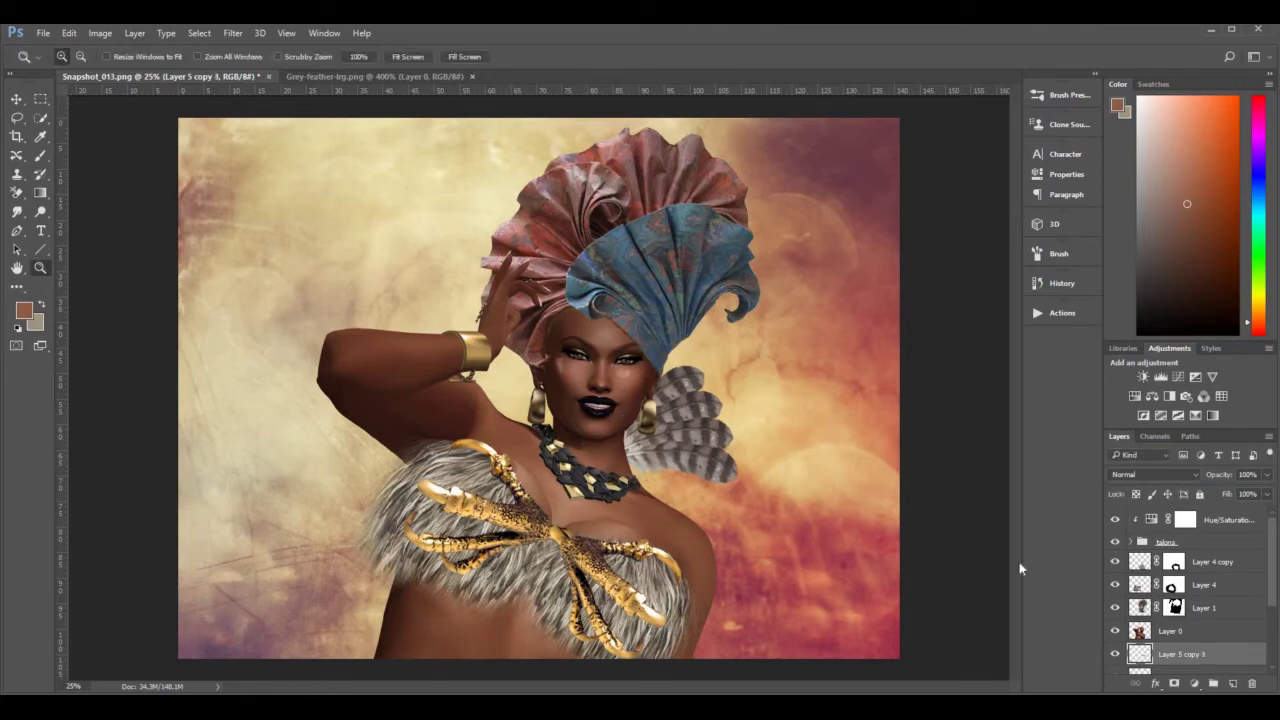
# Add a fifth feather to the fan by duplicating the lowest one and rotating it about 17.5° clockwise around its quill end.
pyautogui.hotkey('ctrl', 't')
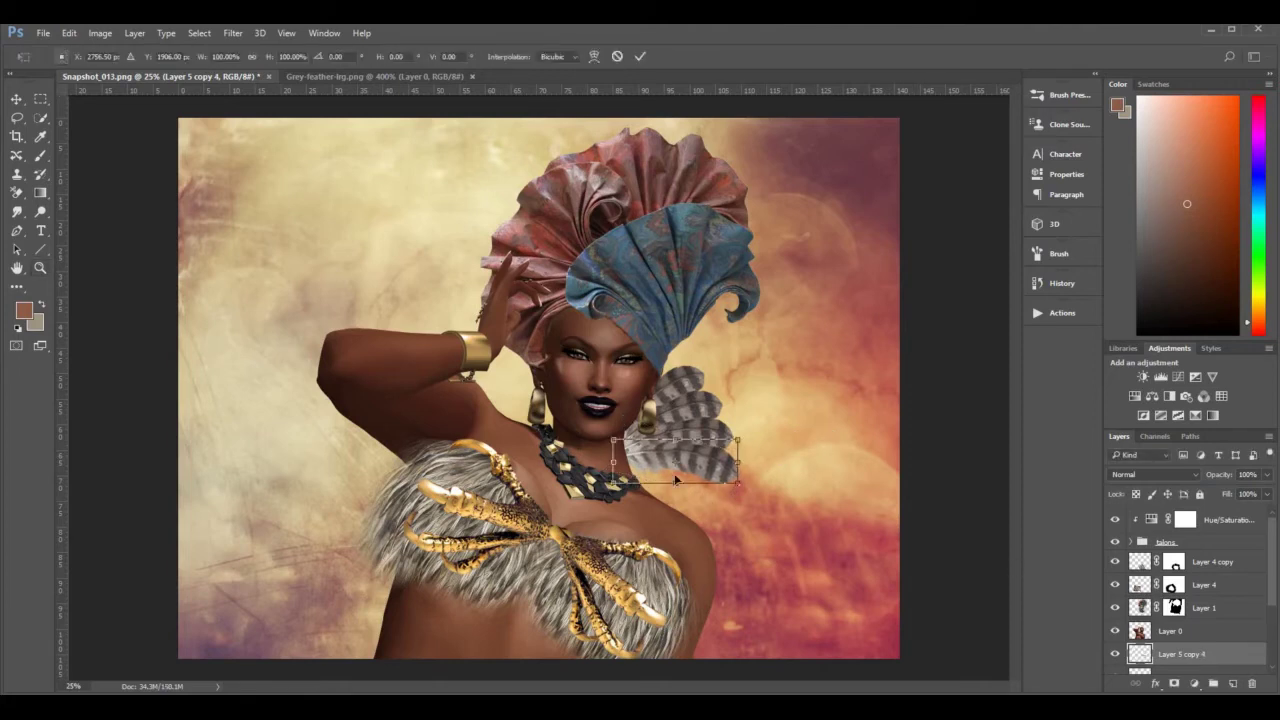
pyautogui.moveTo(677, 468); pyautogui.dragTo(619, 487)
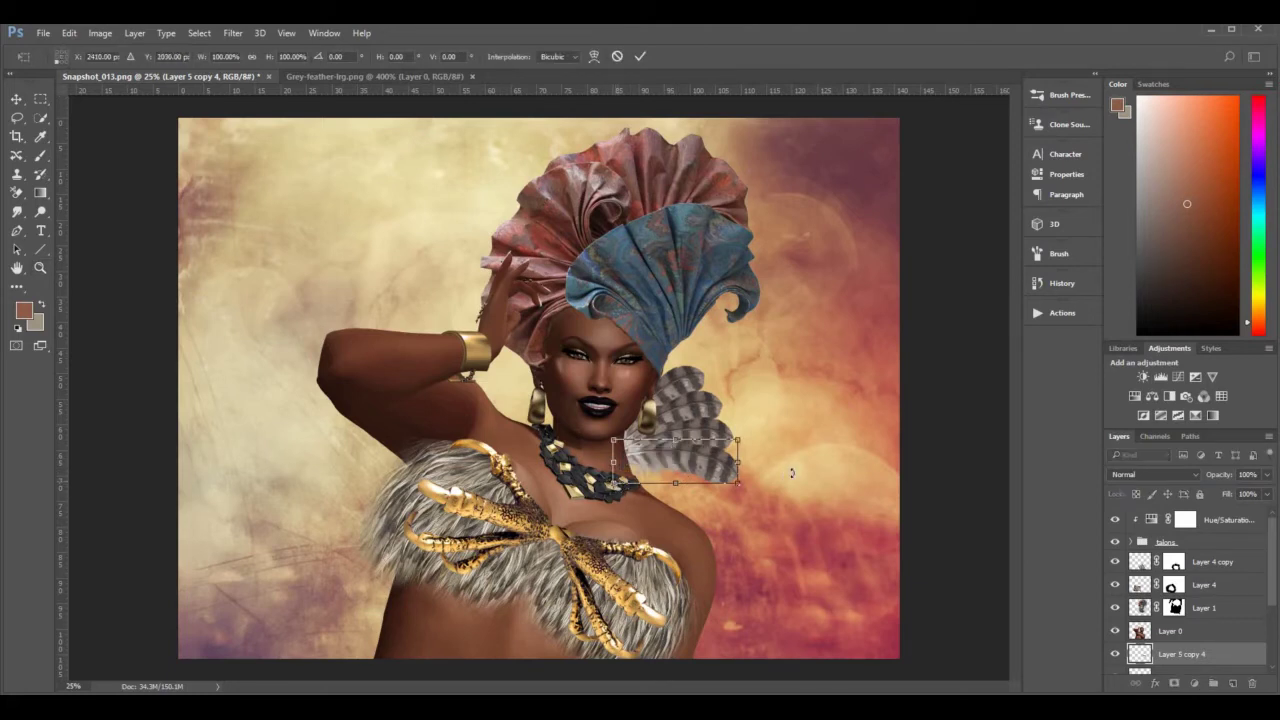
pyautogui.moveTo(786, 503); pyautogui.dragTo(788, 523)
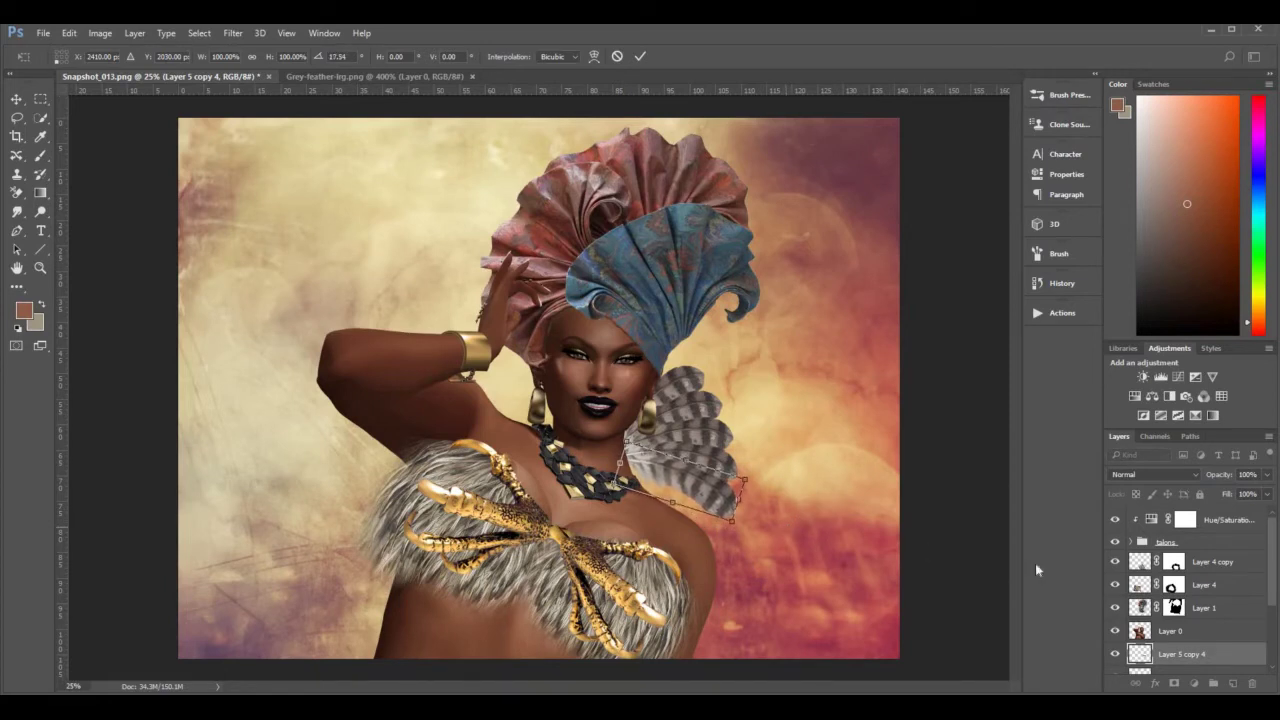
pyautogui.press('Return')
pyautogui.press('z')
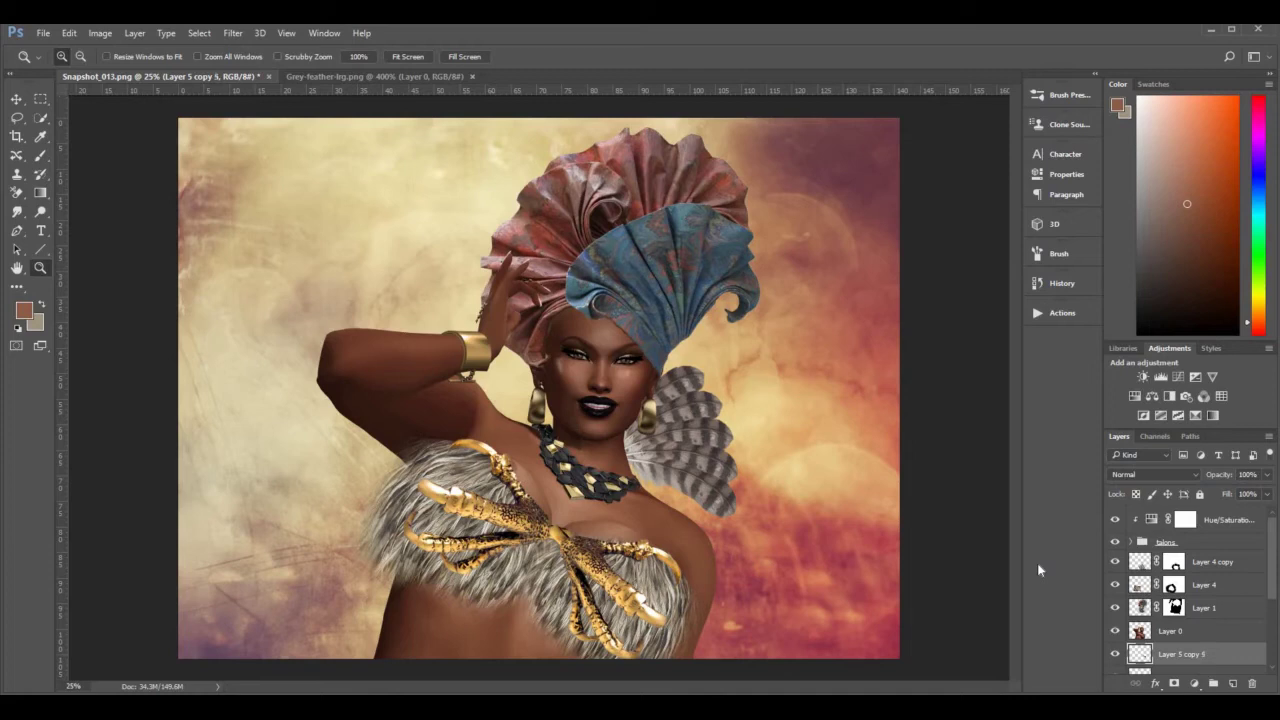
# Complete the fan with a sixth feather, duplicating the lowest one and rotating it clockwise around its quill end behind the shoulder.
pyautogui.hotkey('ctrl', 't')
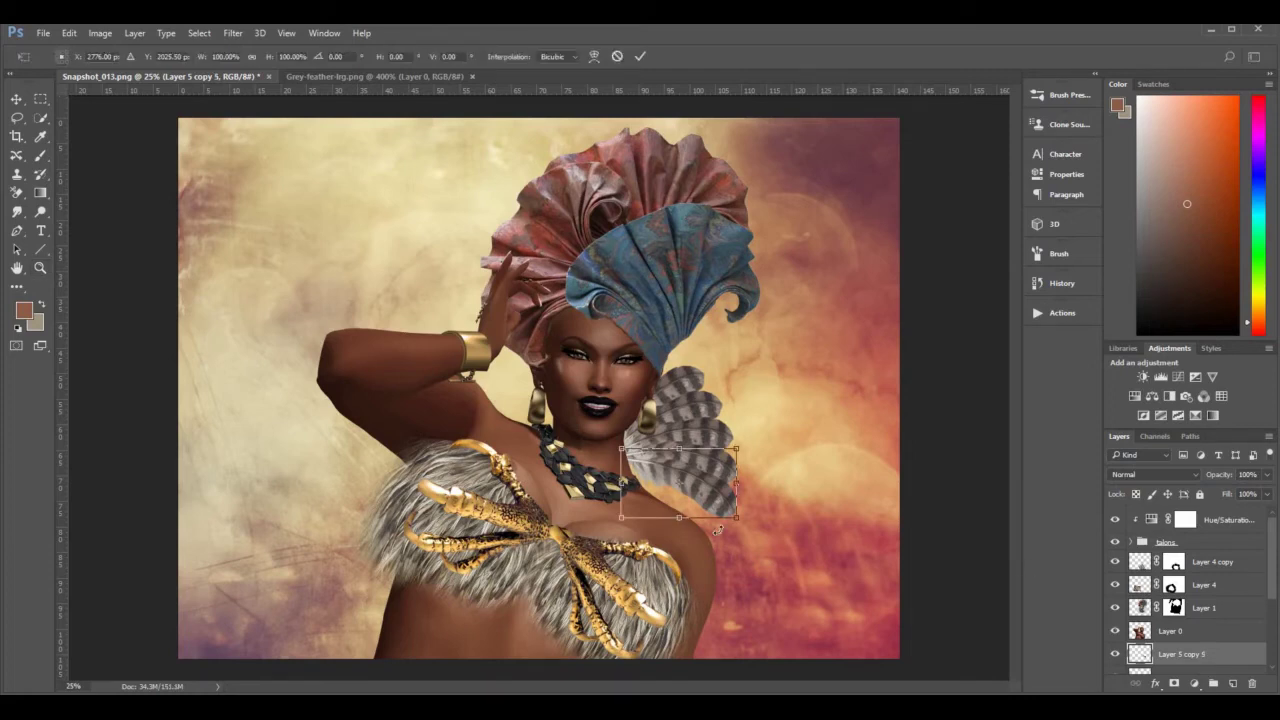
pyautogui.moveTo(680, 490); pyautogui.dragTo(620, 464)
pyautogui.moveTo(800, 528); pyautogui.dragTo(786, 556)
pyautogui.press('Return')
pyautogui.press('z')
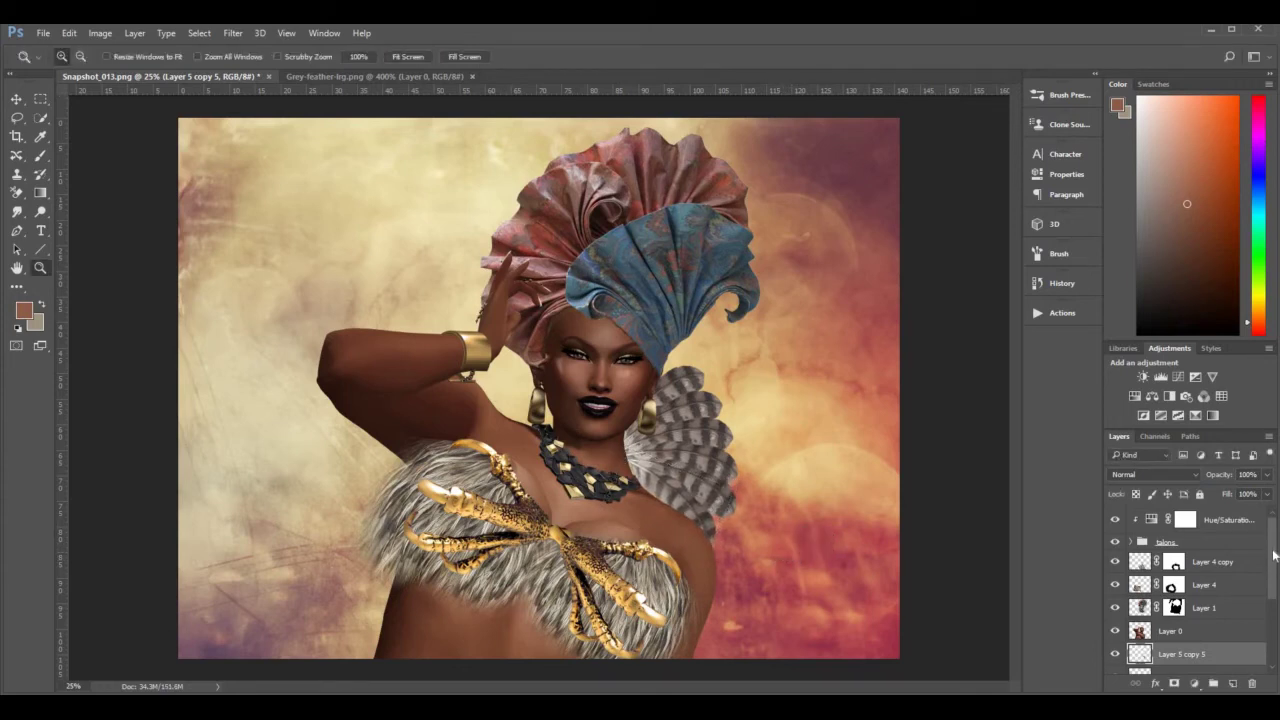
# Group the six Layer 5 feather layers and place a mirrored duplicate of the group behind the neck on the raised-arm side.
pyautogui.scroll(-5, 1270, 590)
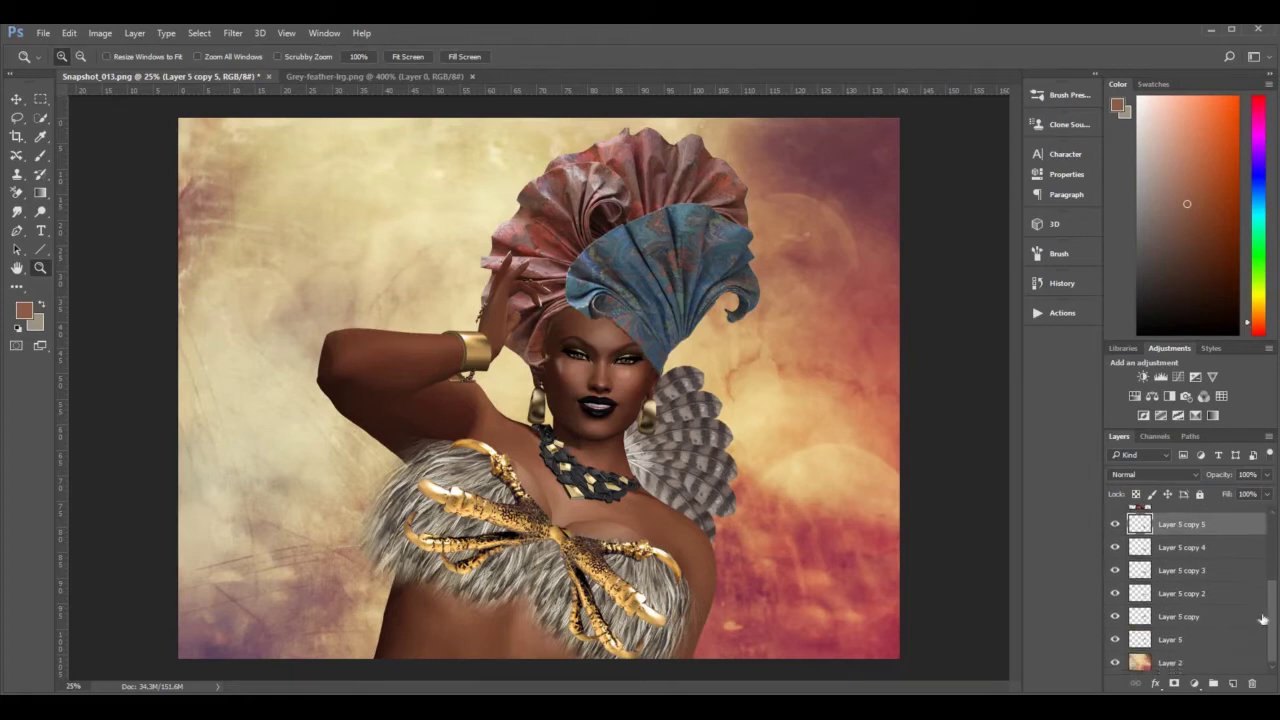
pyautogui.keyDown('shift'); pyautogui.click(1208, 639); pyautogui.keyUp('shift')
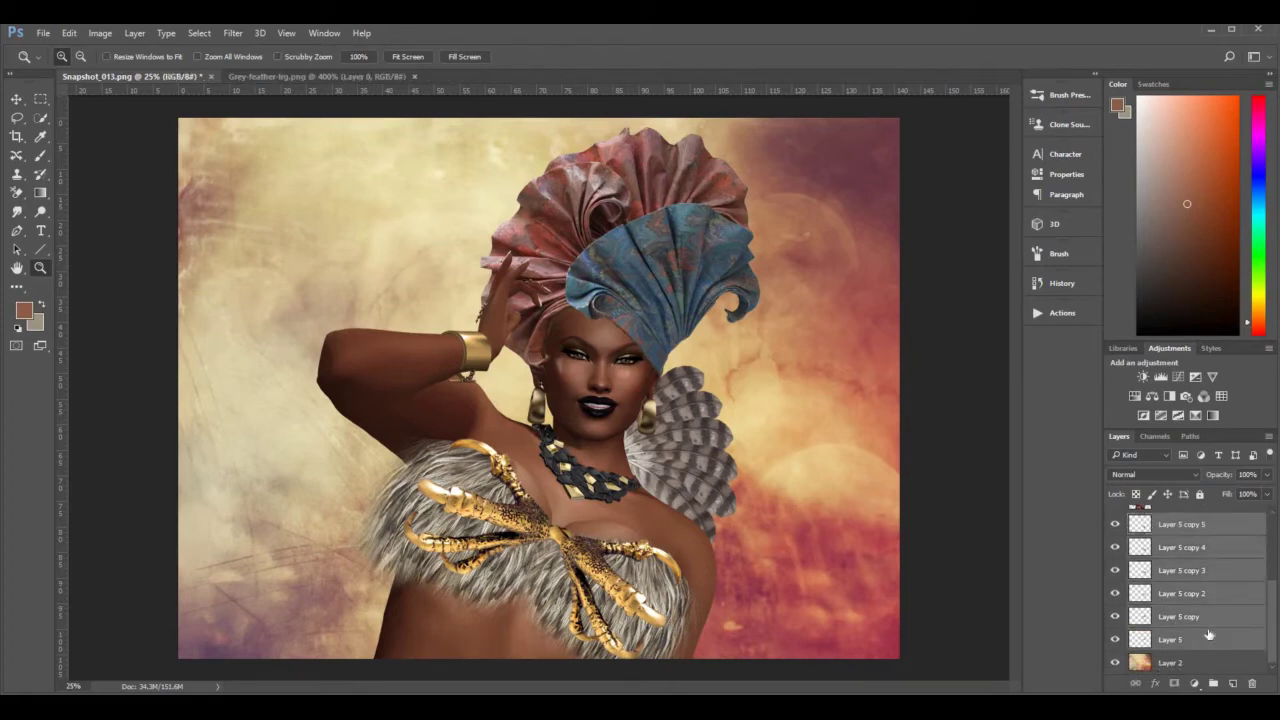
pyautogui.hotkey('ctrl', 'g')
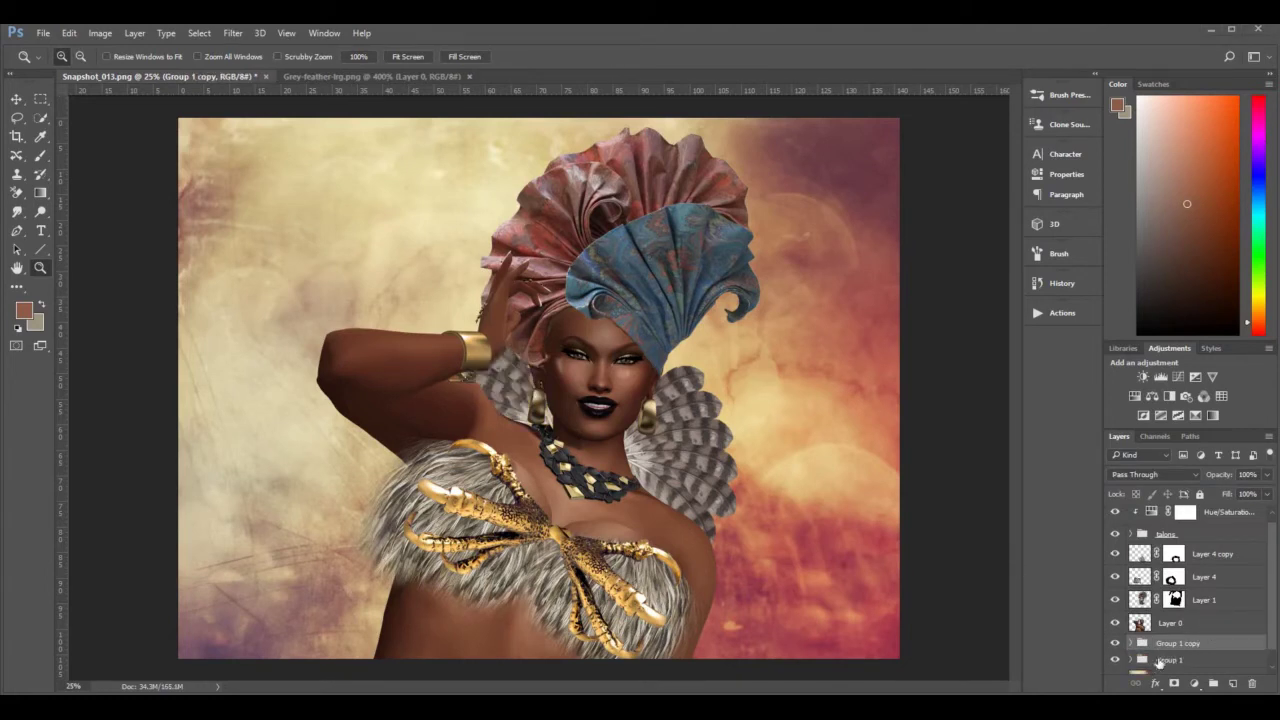
pyautogui.click(1117, 663)
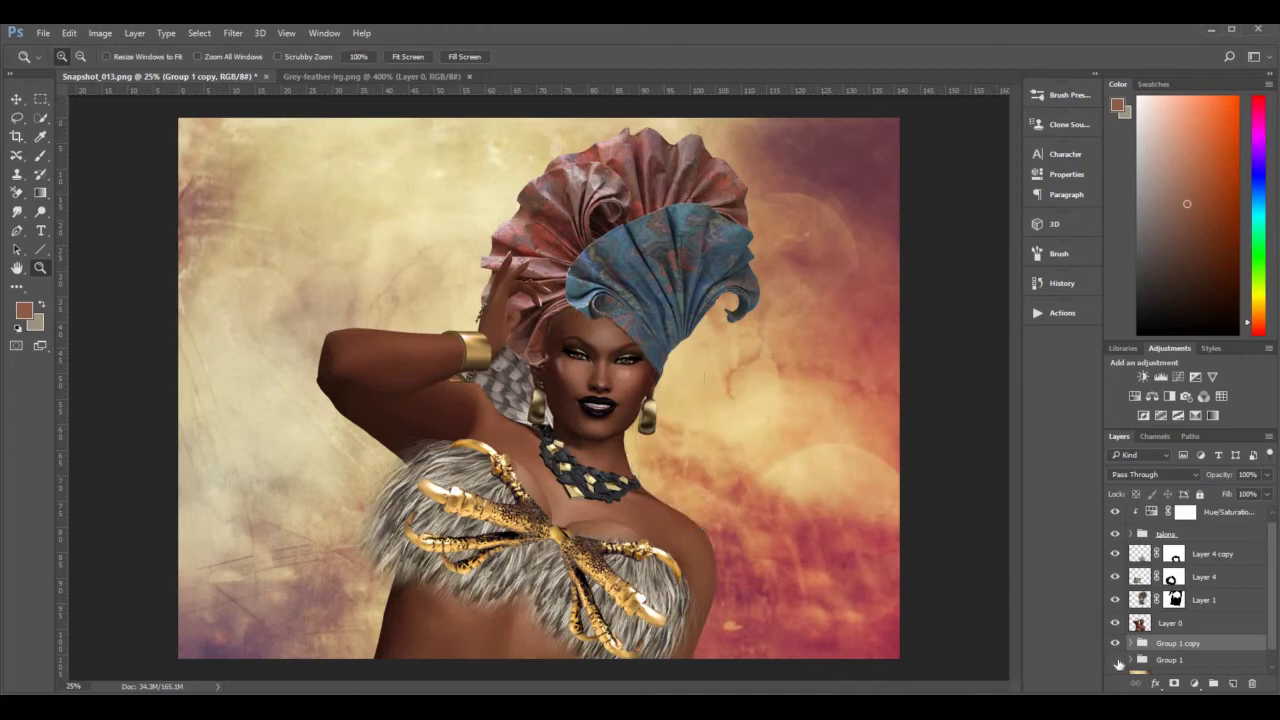
pyautogui.click(1117, 663)
# Enlarge Group 1 to about 171% and position it as a wing behind the shoulder below the earring.
pyautogui.click(1192, 662)
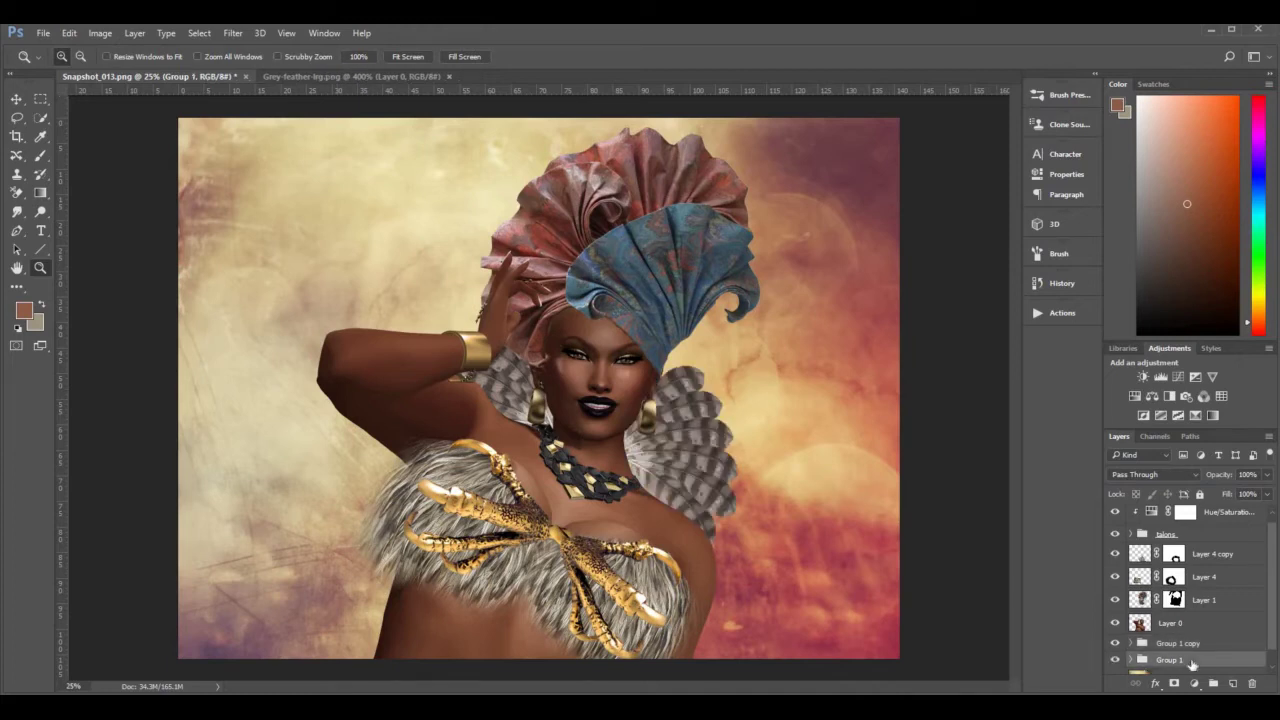
pyautogui.hotkey('ctrl', 't')
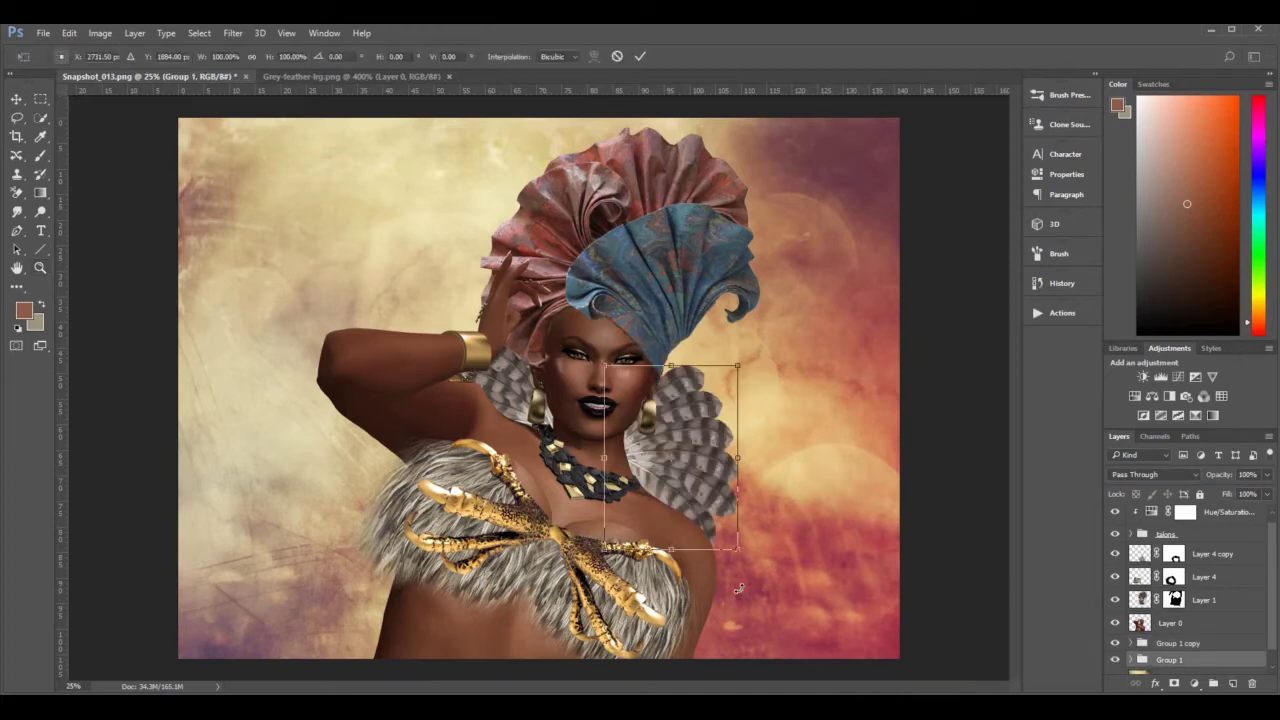
pyautogui.moveTo(737, 550); pyautogui.dragTo(738, 580)
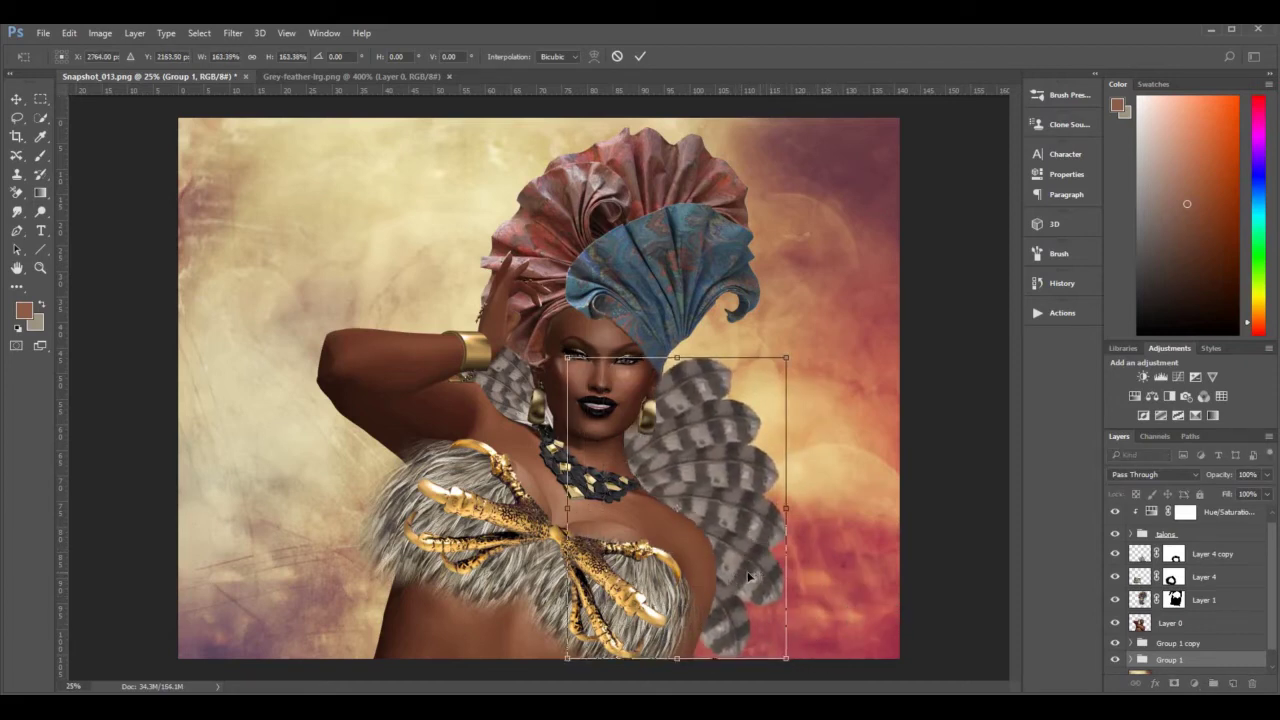
pyautogui.moveTo(786, 658); pyautogui.dragTo(796, 672)
pyautogui.moveTo(748, 585); pyautogui.dragTo(735, 595)
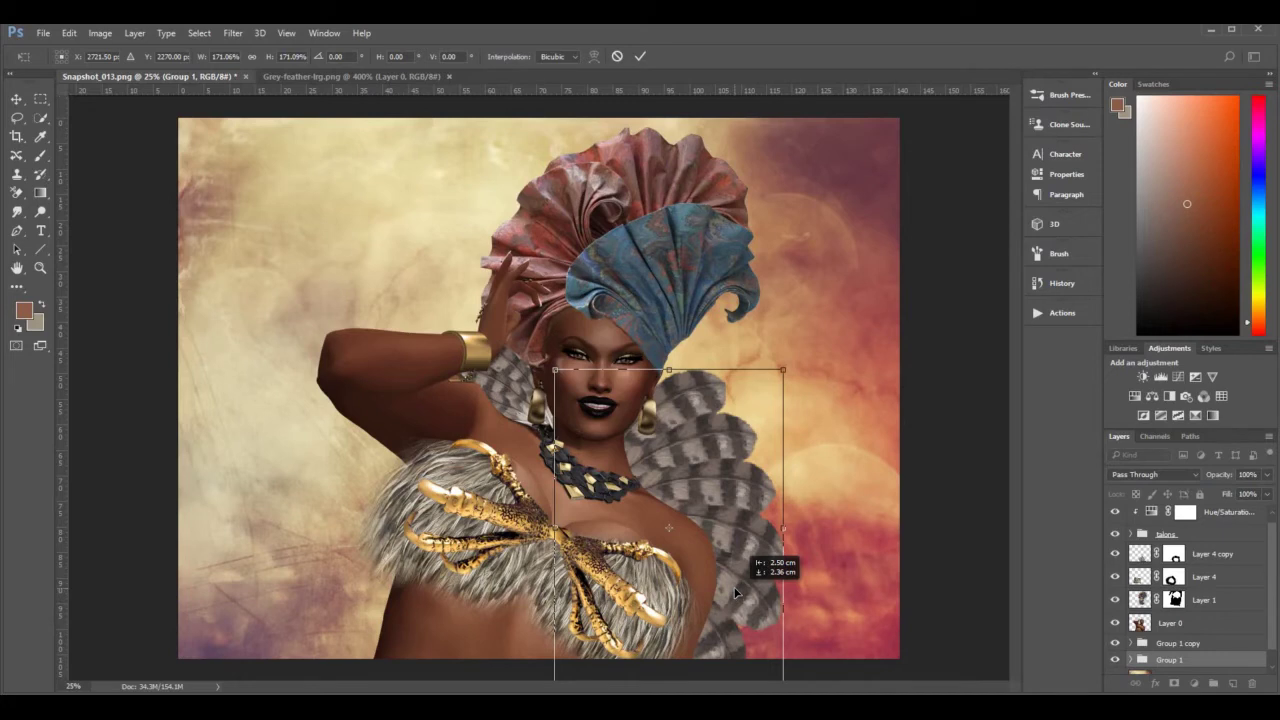
pyautogui.moveTo(736, 592); pyautogui.dragTo(737, 583)
pyautogui.press('z')
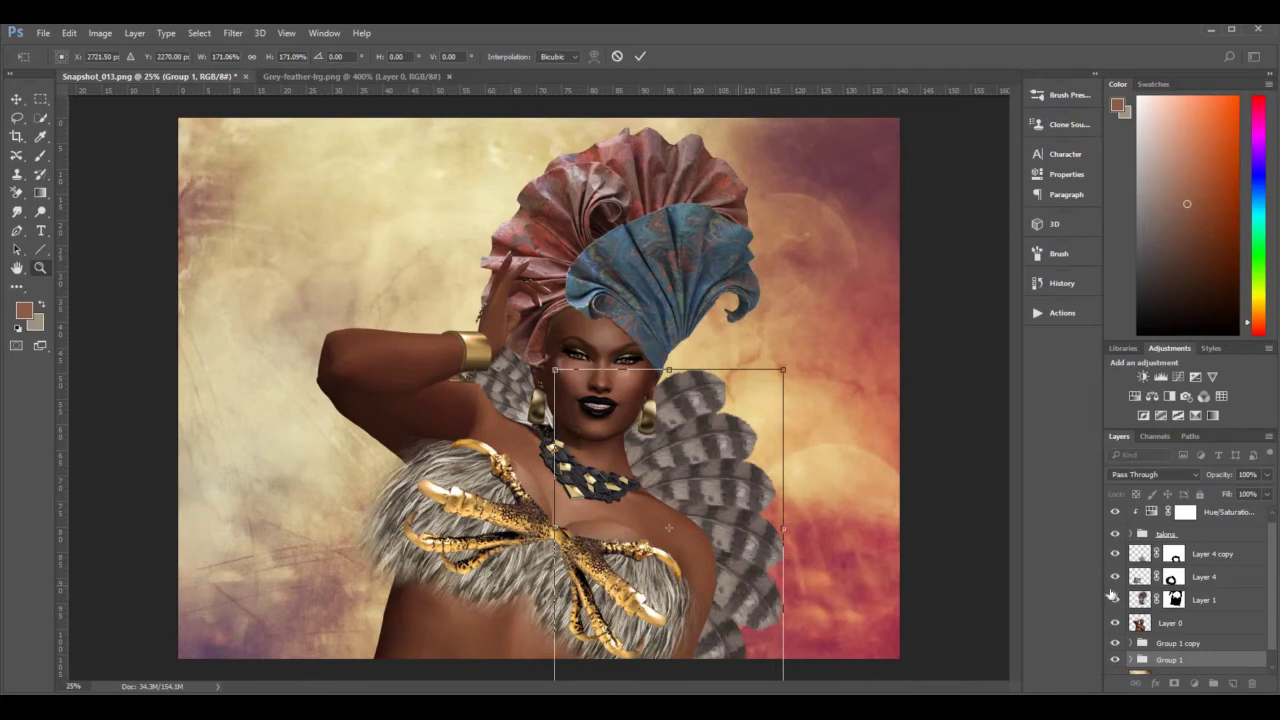
pyautogui.press('Return')
# Hide Group 1 copy, duplicate the enlarged Group 1, and flip the duplicate horizontally, rotated about 18.6° behind the raised-arm shoulder.
pyautogui.click(1115, 643)
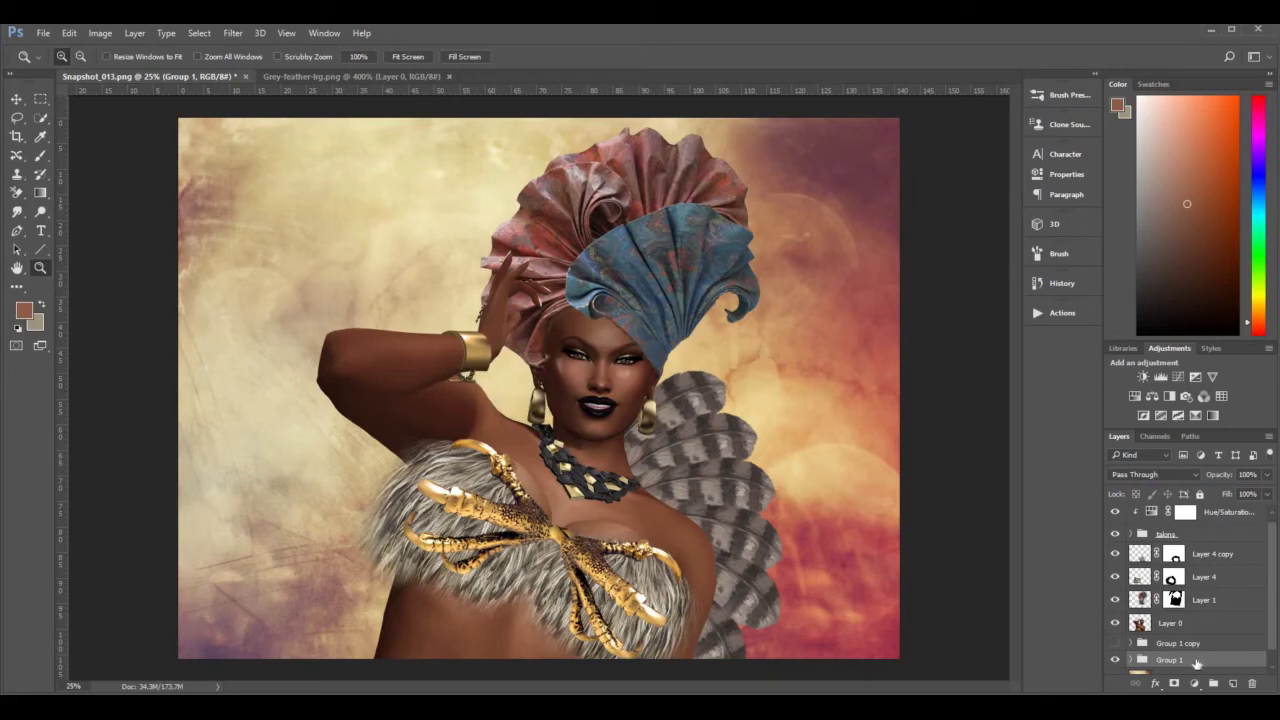
pyautogui.hotkey('ctrl', 'j')
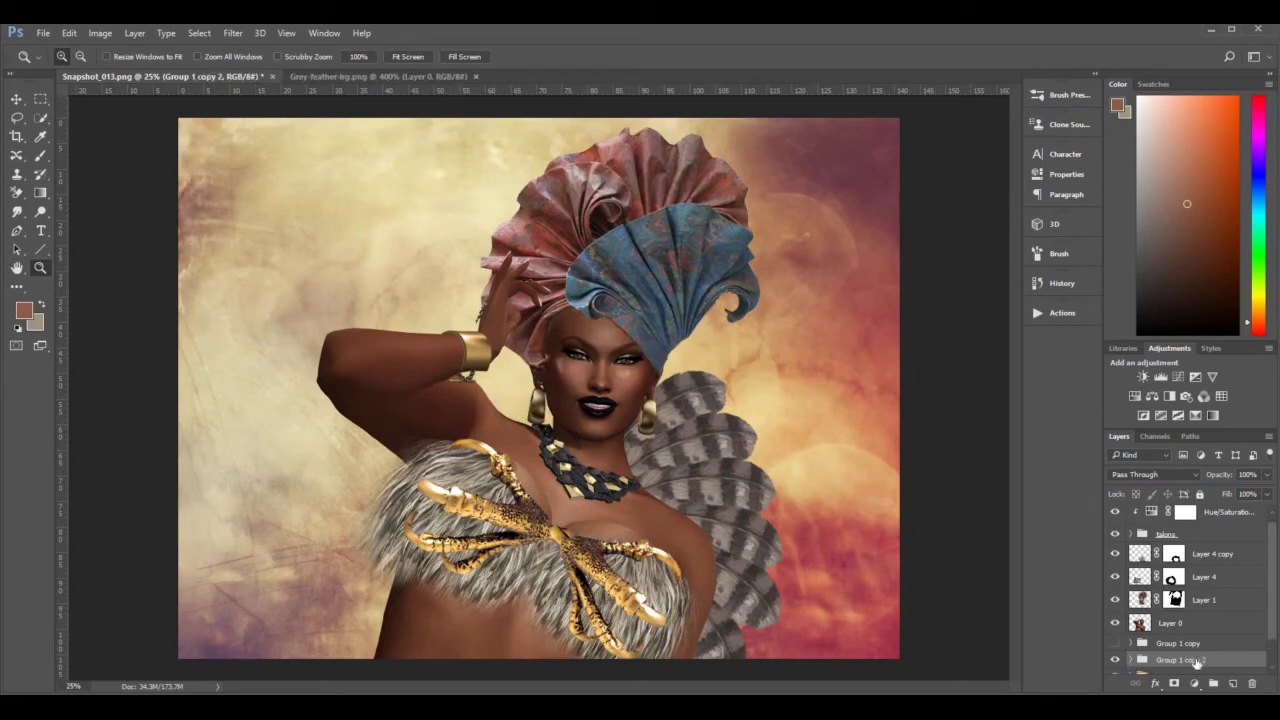
pyautogui.hotkey('ctrl', 't')
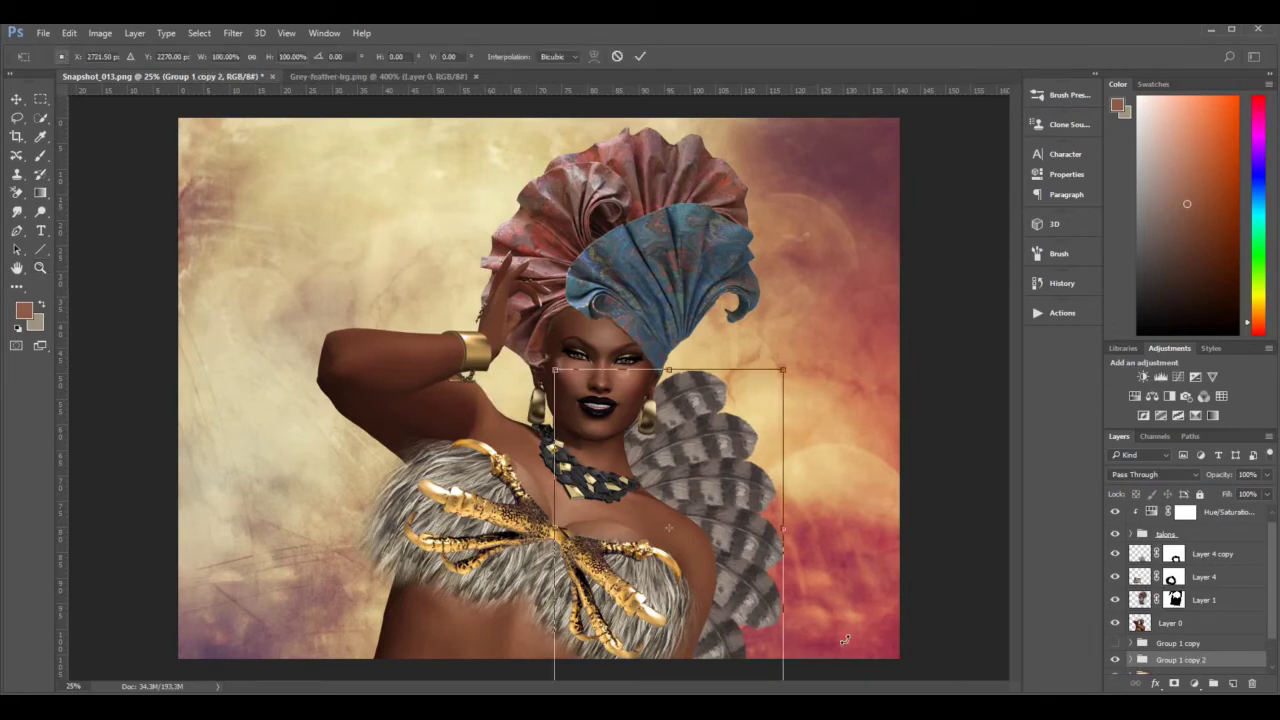
pyautogui.rightClick(726, 596)
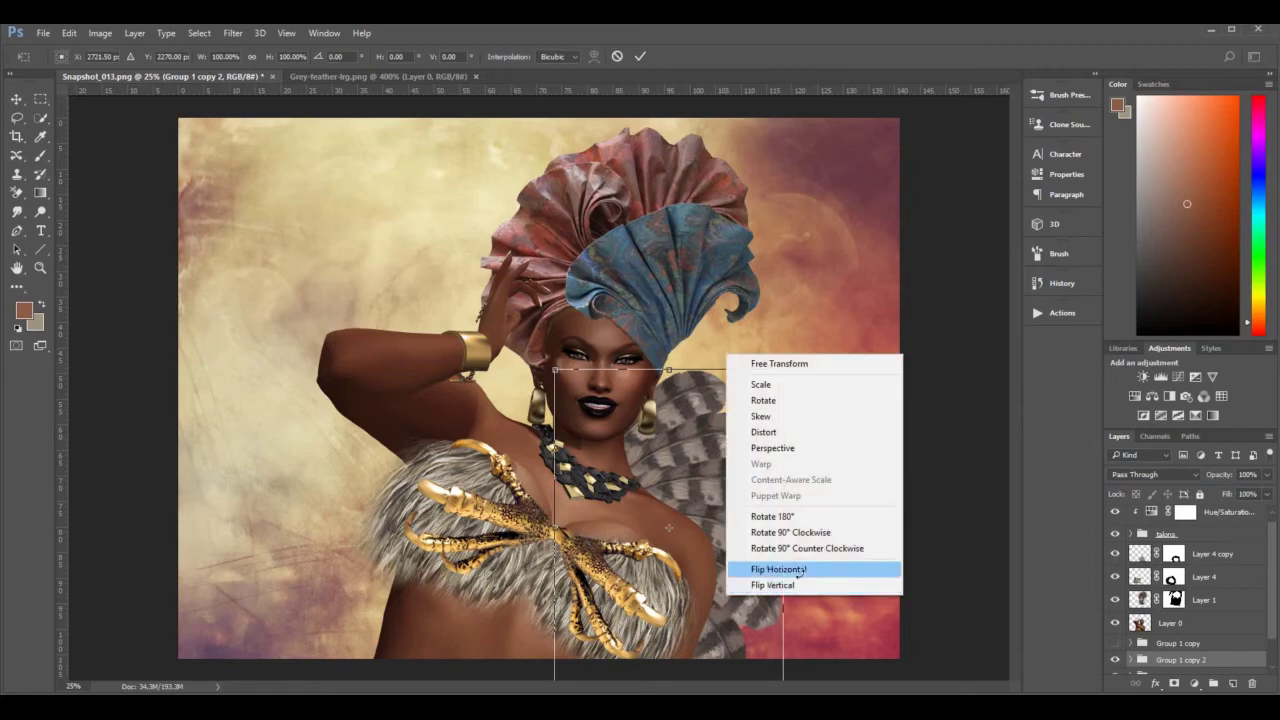
pyautogui.click(798, 570)
pyautogui.moveTo(580, 598); pyautogui.dragTo(393, 569)
pyautogui.moveTo(650, 600); pyautogui.dragTo(613, 642)
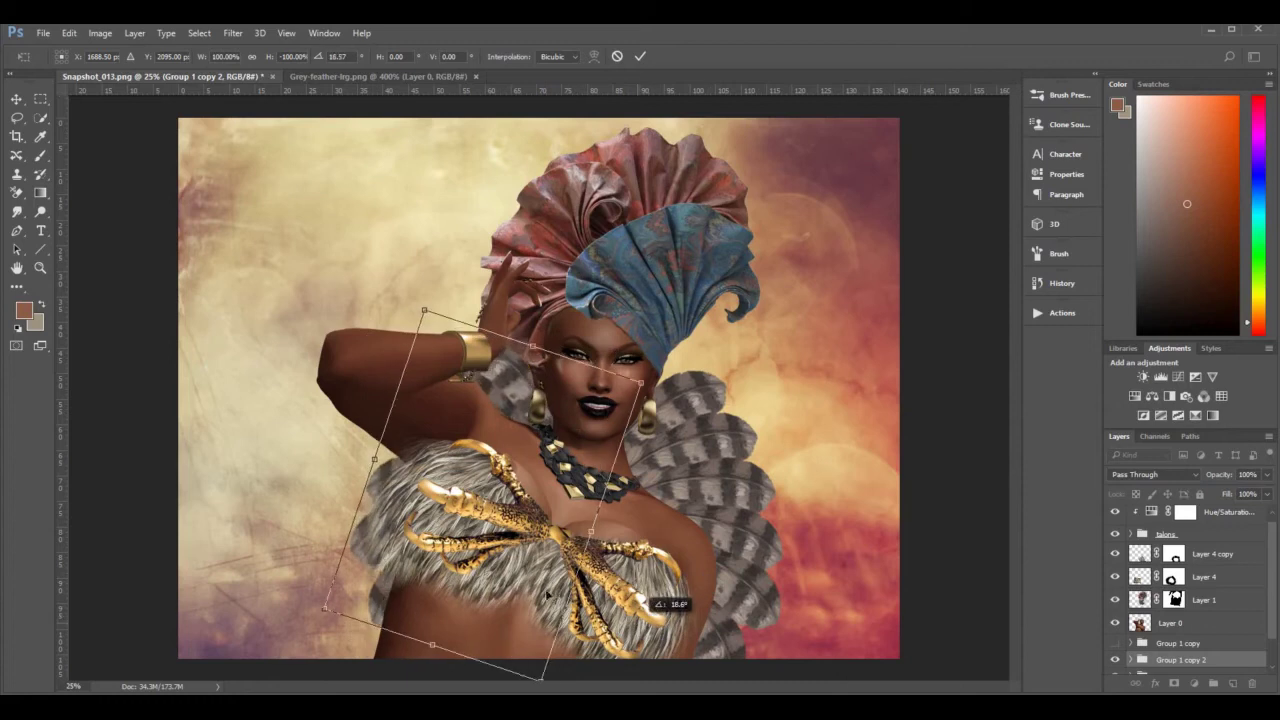
pyautogui.moveTo(526, 596)
pyautogui.mouseDown()
pyautogui.moveTo(531, 584)
pyautogui.moveTo(511, 583)
pyautogui.moveTo(523, 573)
pyautogui.mouseUp()
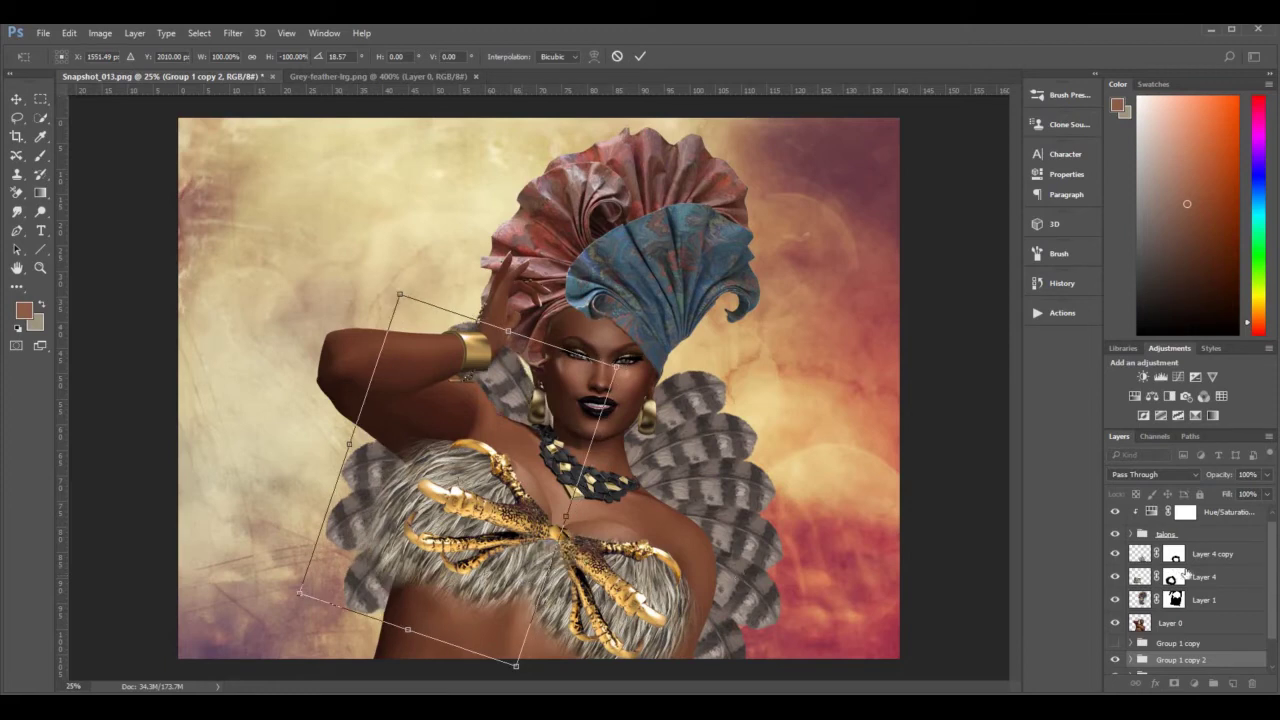
pyautogui.press('Return')
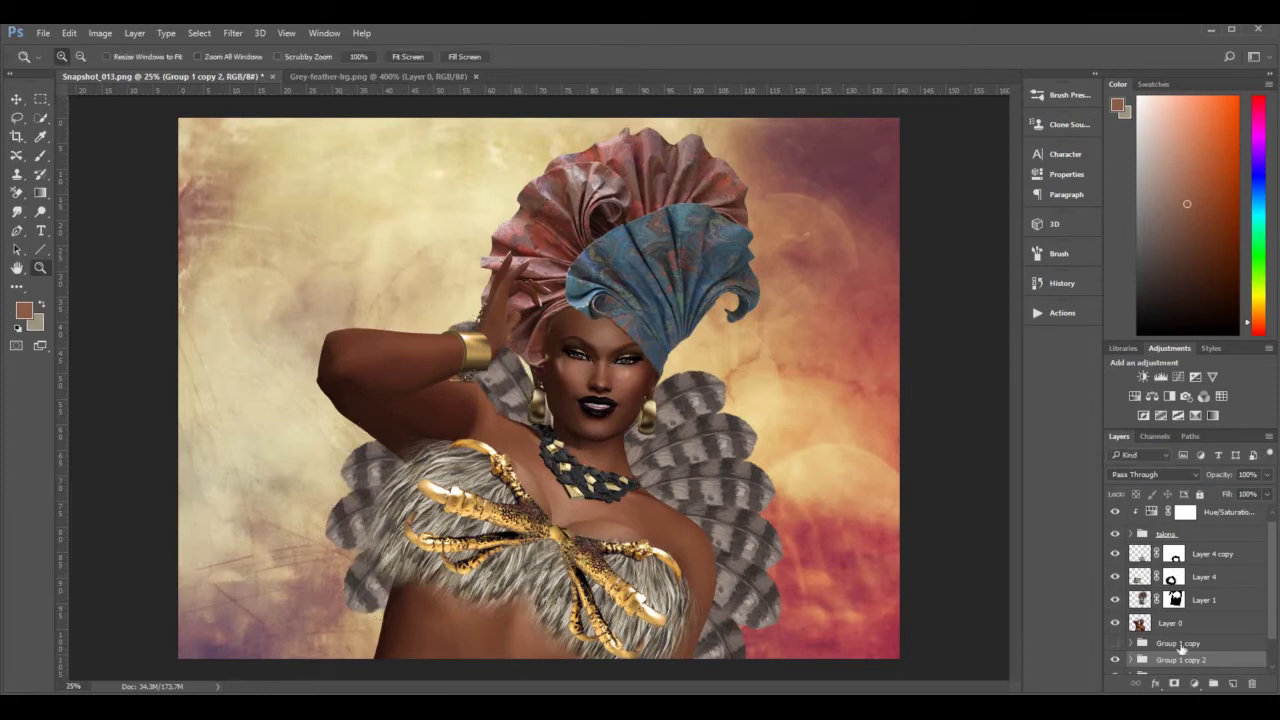
# Delete the hidden Group 1 copy and combine the two remaining feather groups into a group named wings.
pyautogui.moveTo(1181, 648); pyautogui.dragTo(1254, 685)
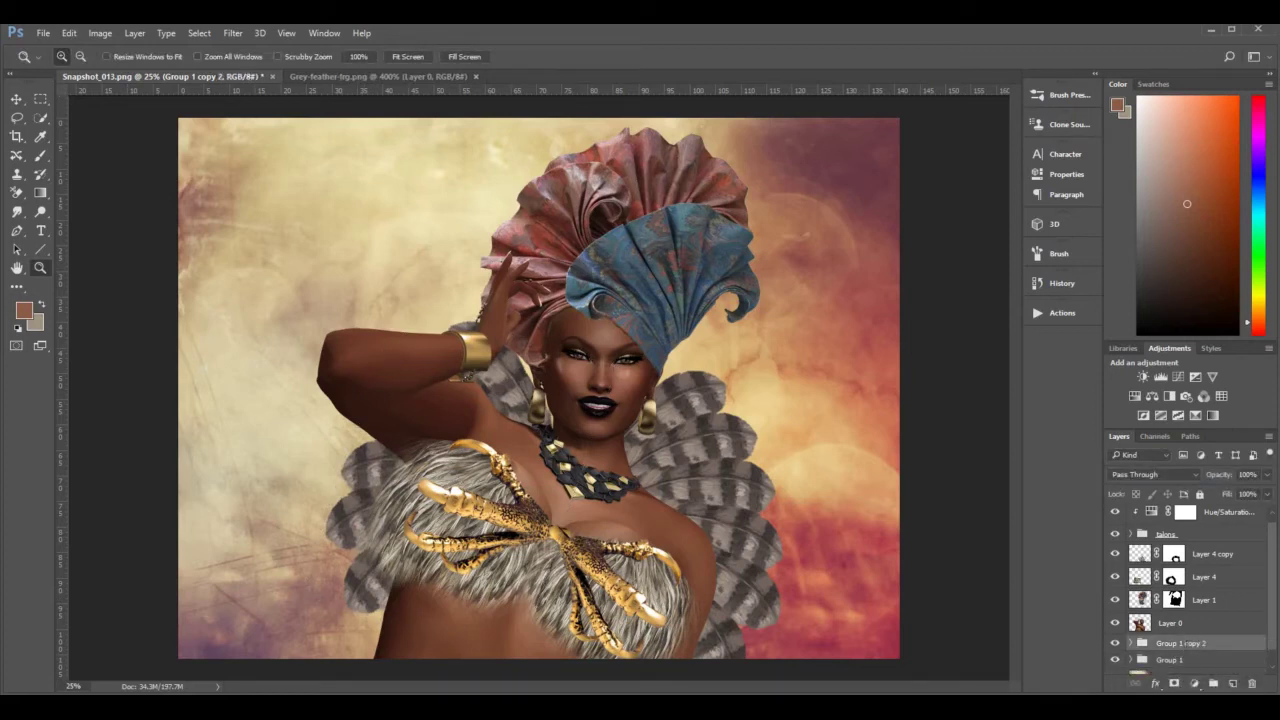
pyautogui.doubleClick(1180, 643)
pyautogui.click(1218, 656)
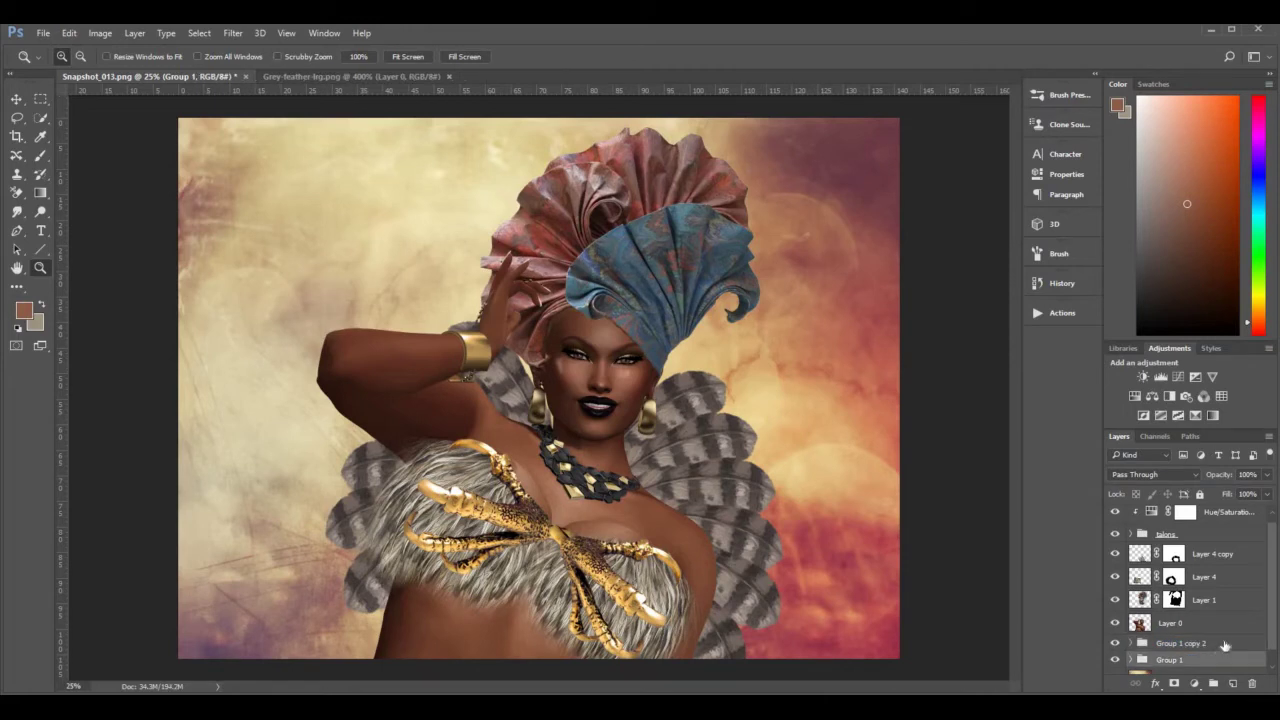
pyautogui.keyDown('shift'); pyautogui.click(1221, 645); pyautogui.keyUp('shift')
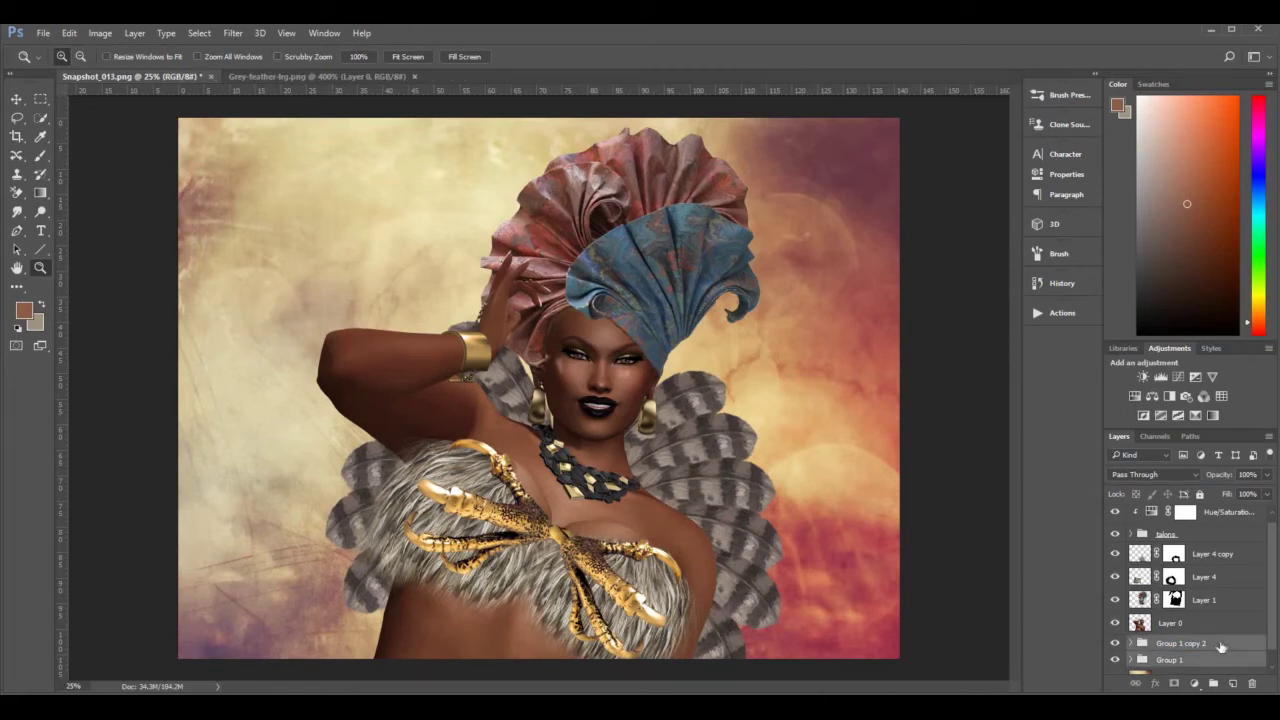
pyautogui.hotkey('ctrl', 'g')
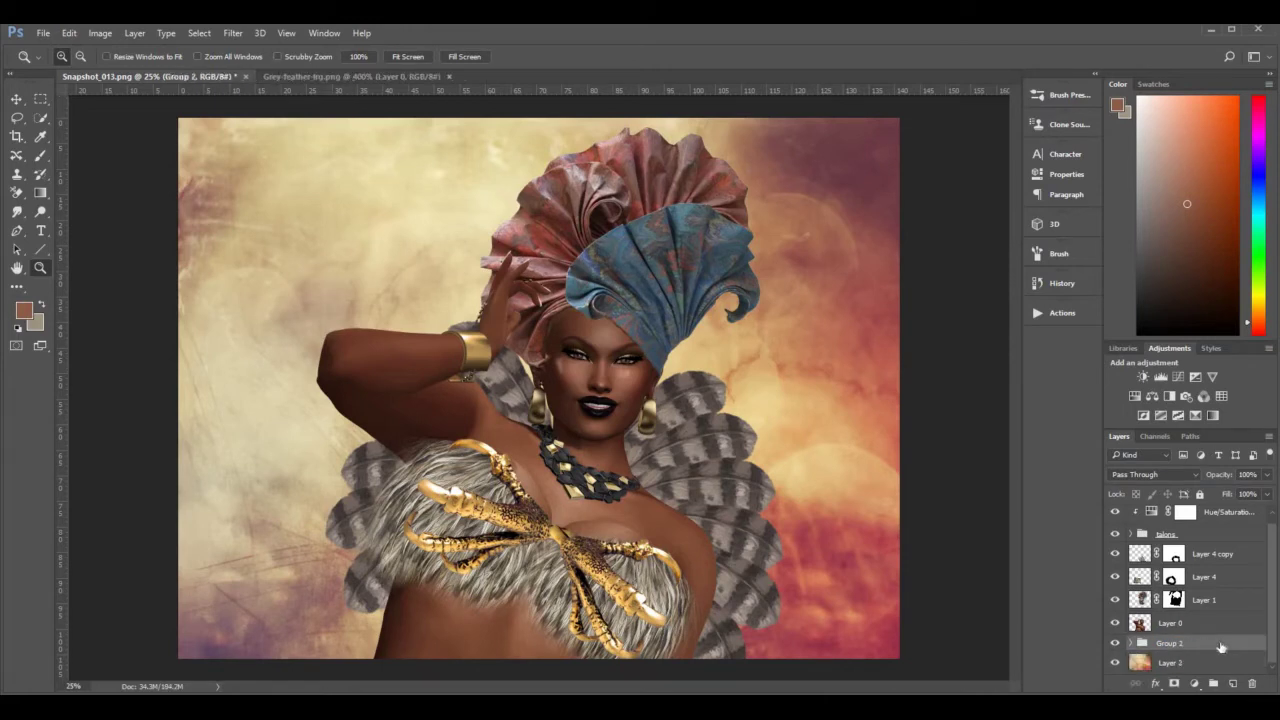
pyautogui.doubleClick(1164, 643)
pyautogui.write('wings')
pyautogui.press('Return')
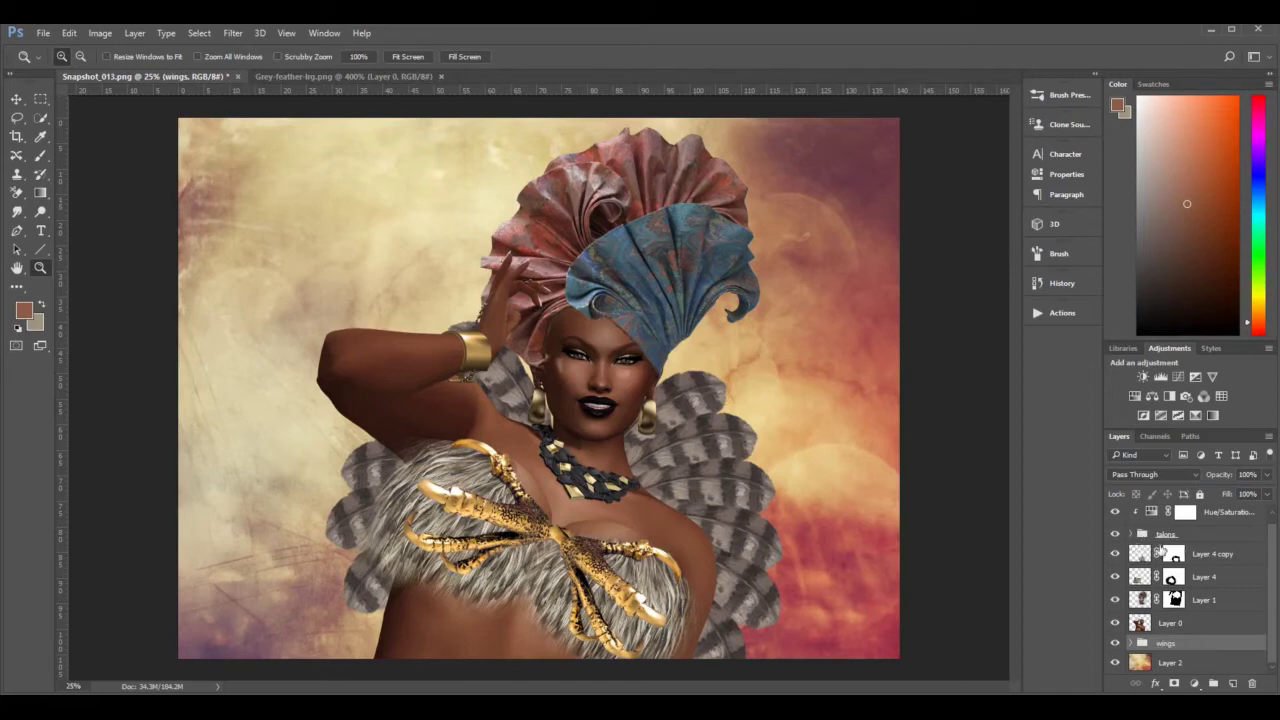
# Add a layer above Layer 4 copy and paint soft black shadows beneath the talons on the feathers with a low-opacity, low-flow brush.
pyautogui.click(1226, 557)
pyautogui.click(1233, 684)
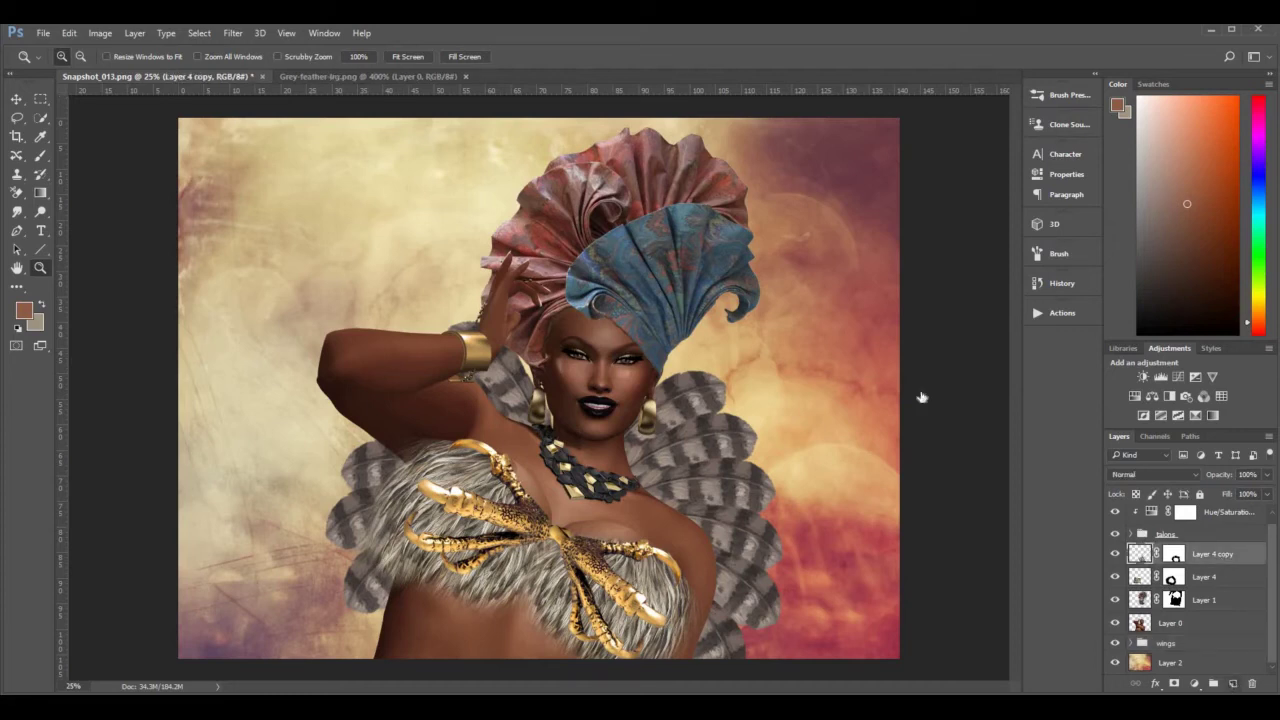
pyautogui.press('d')
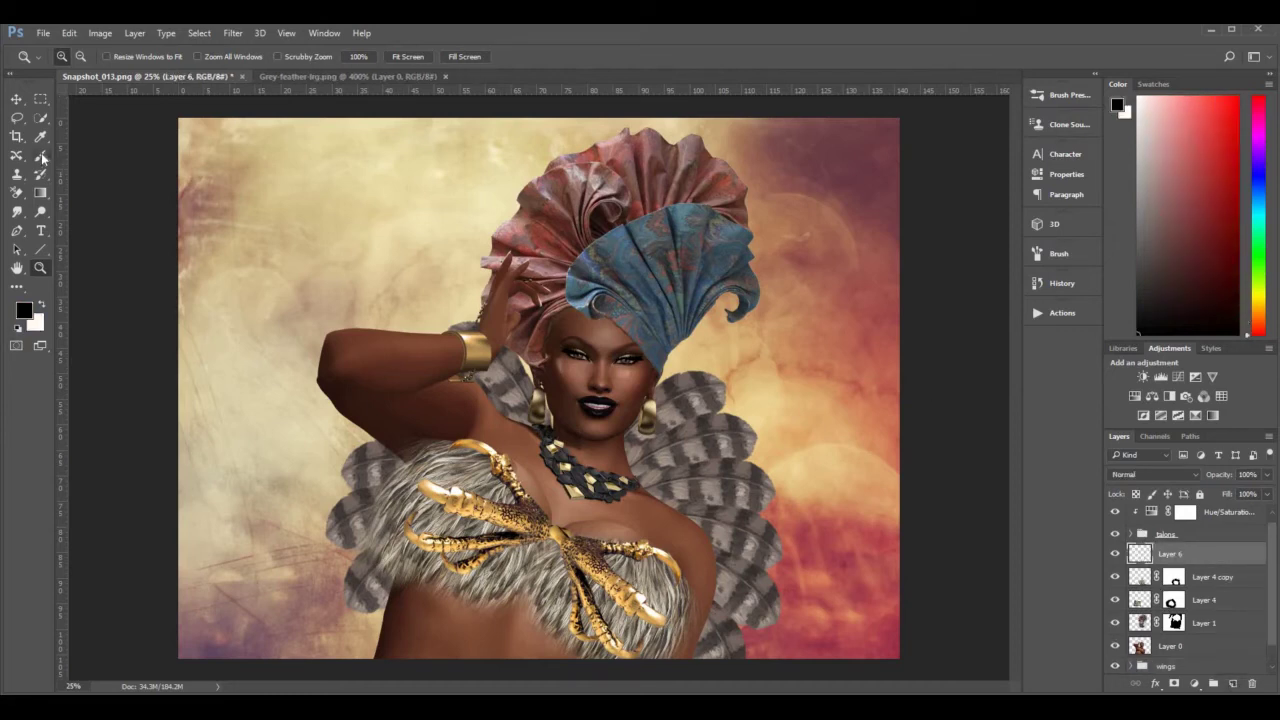
pyautogui.click(42, 157)
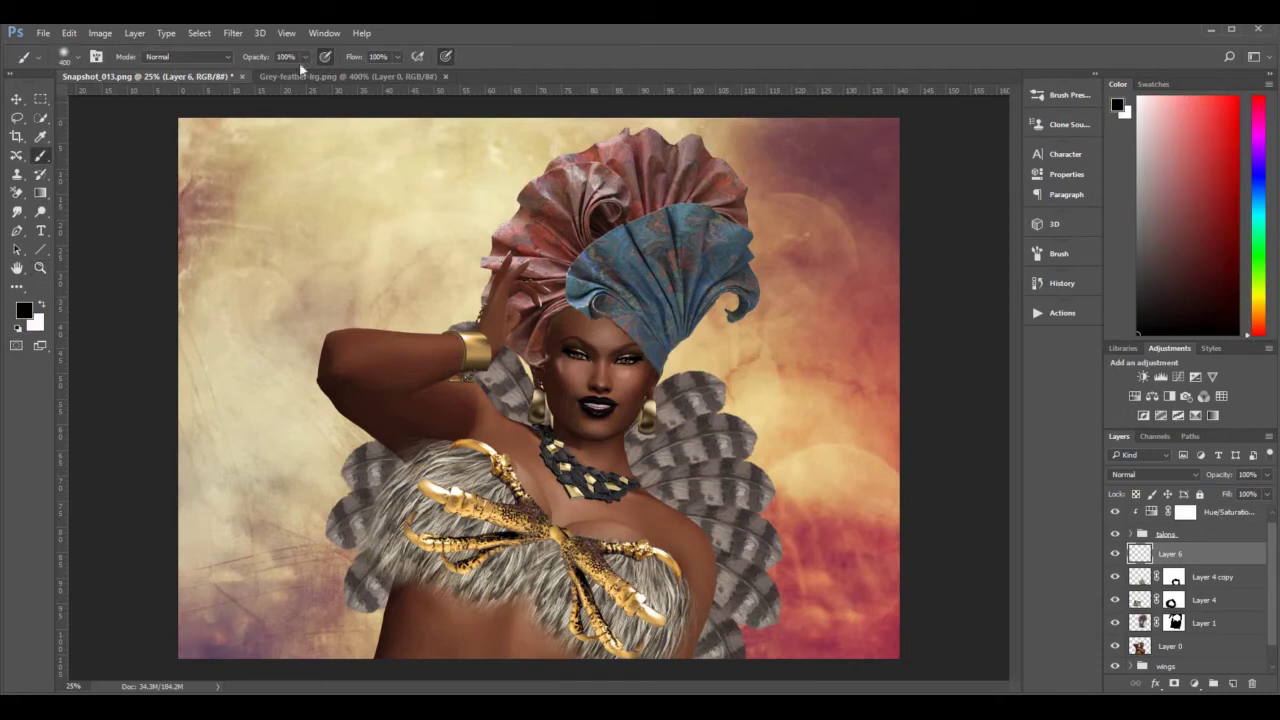
pyautogui.moveTo(300, 76); pyautogui.dragTo(250, 80)
pyautogui.moveTo(395, 76); pyautogui.dragTo(342, 77)
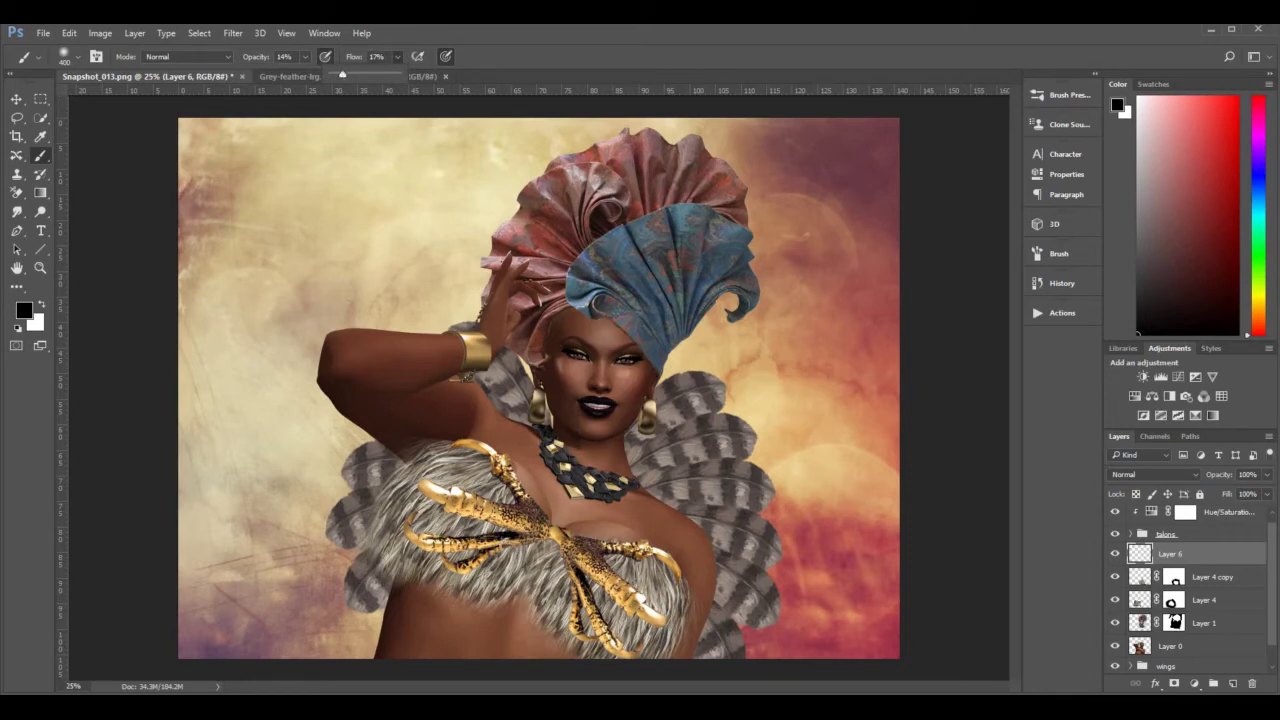
pyautogui.click(512, 560)
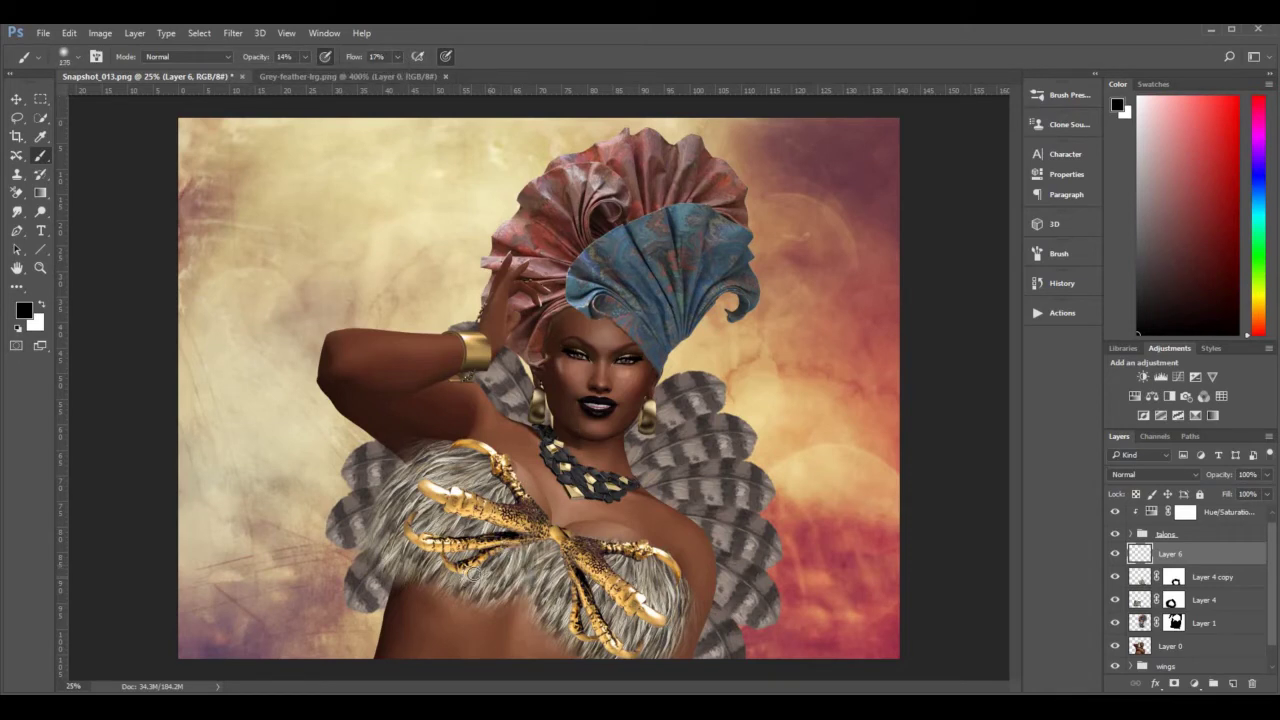
pyautogui.moveTo(500, 555)
pyautogui.mouseDown()
pyautogui.moveTo(557, 535)
pyautogui.moveTo(528, 538)
pyautogui.moveTo(559, 546)
pyautogui.moveTo(561, 600)
pyautogui.moveTo(566, 564)
pyautogui.mouseUp()
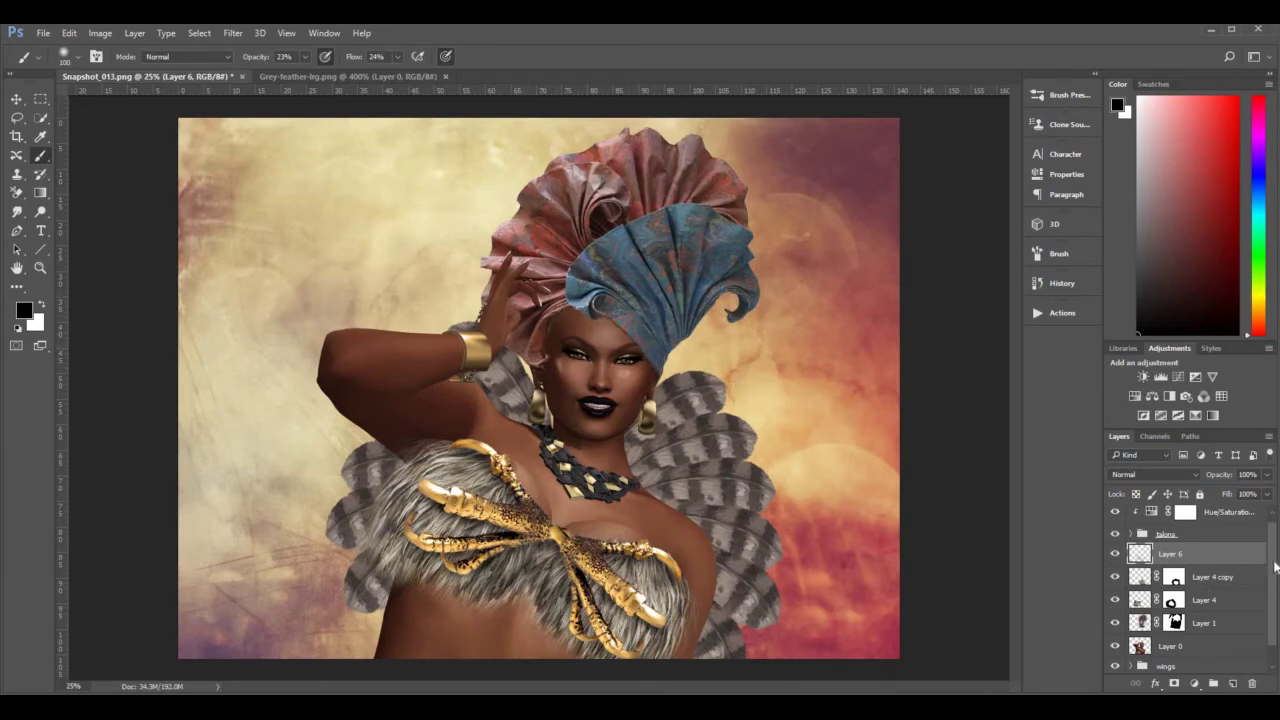
# Load the outline of Layer 1 as a selection, add a layer above it, paint black shading along the headdress edges, and deselect.
pyautogui.scroll(-1, 1277, 597)
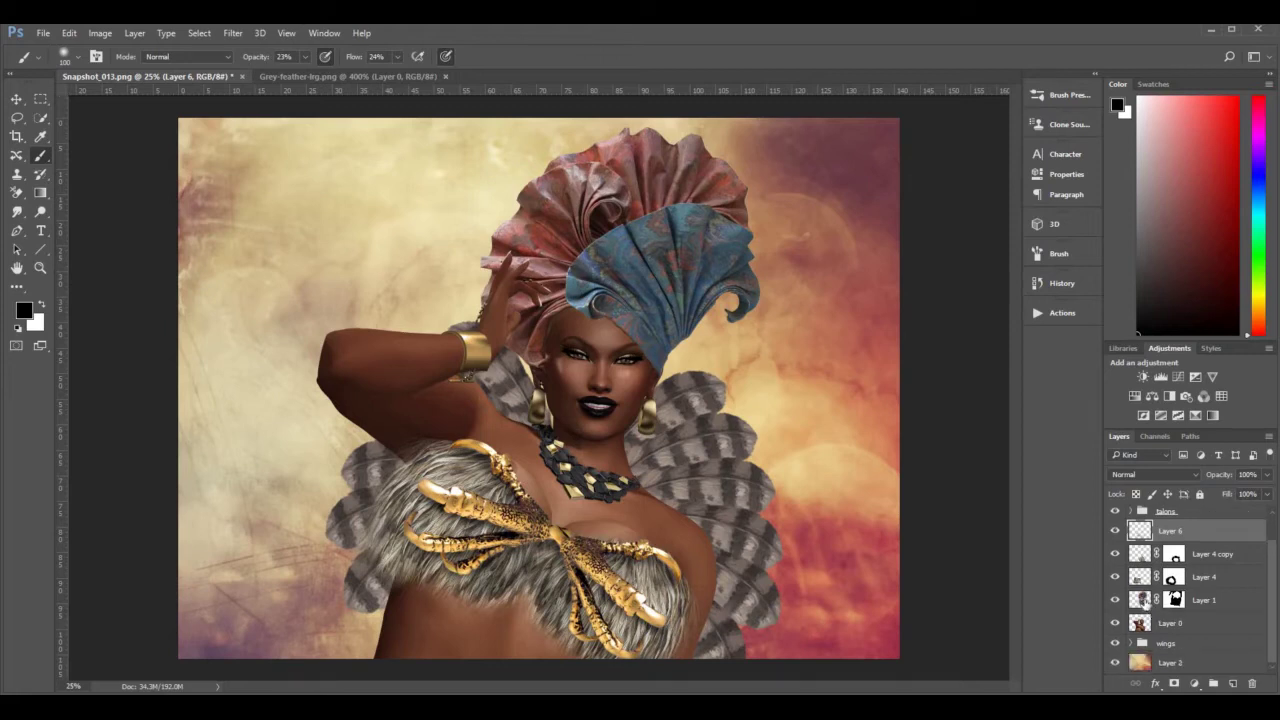
pyautogui.click(1140, 600)
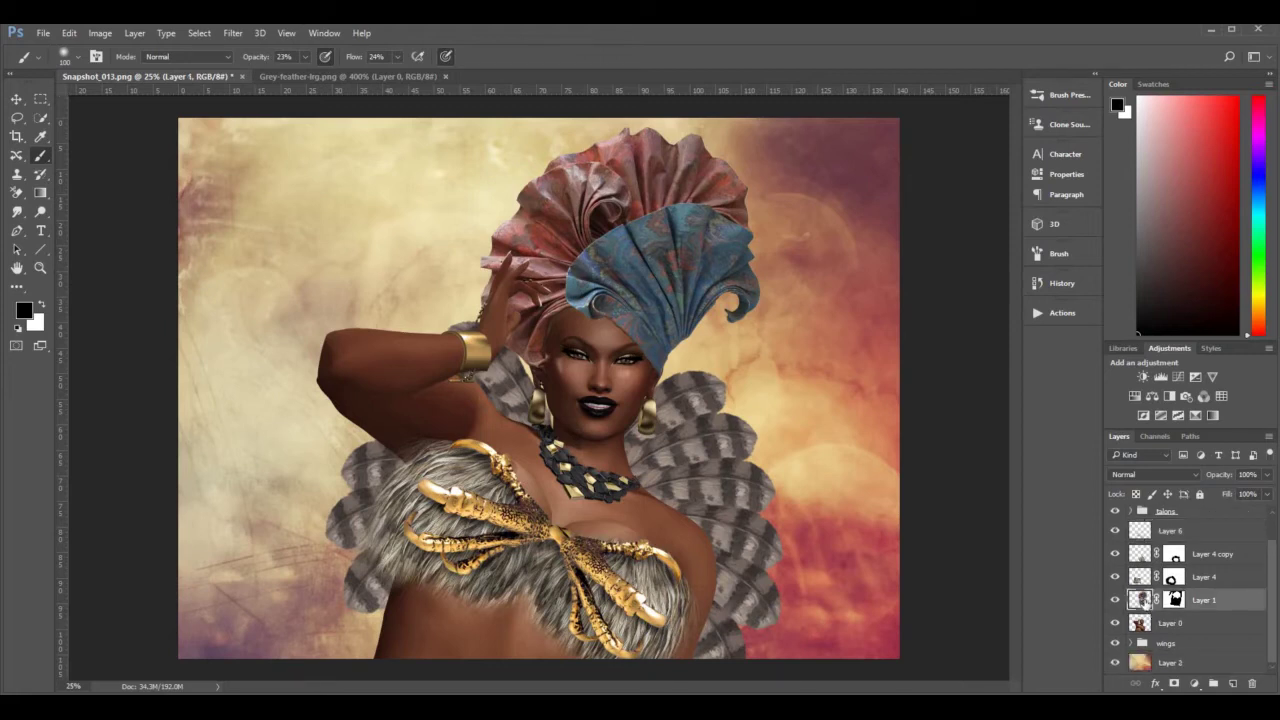
pyautogui.keyDown('ctrl'); pyautogui.click(1143, 601); pyautogui.keyUp('ctrl')
pyautogui.hotkey('ctrl', 'shift', 'alt', 'n')
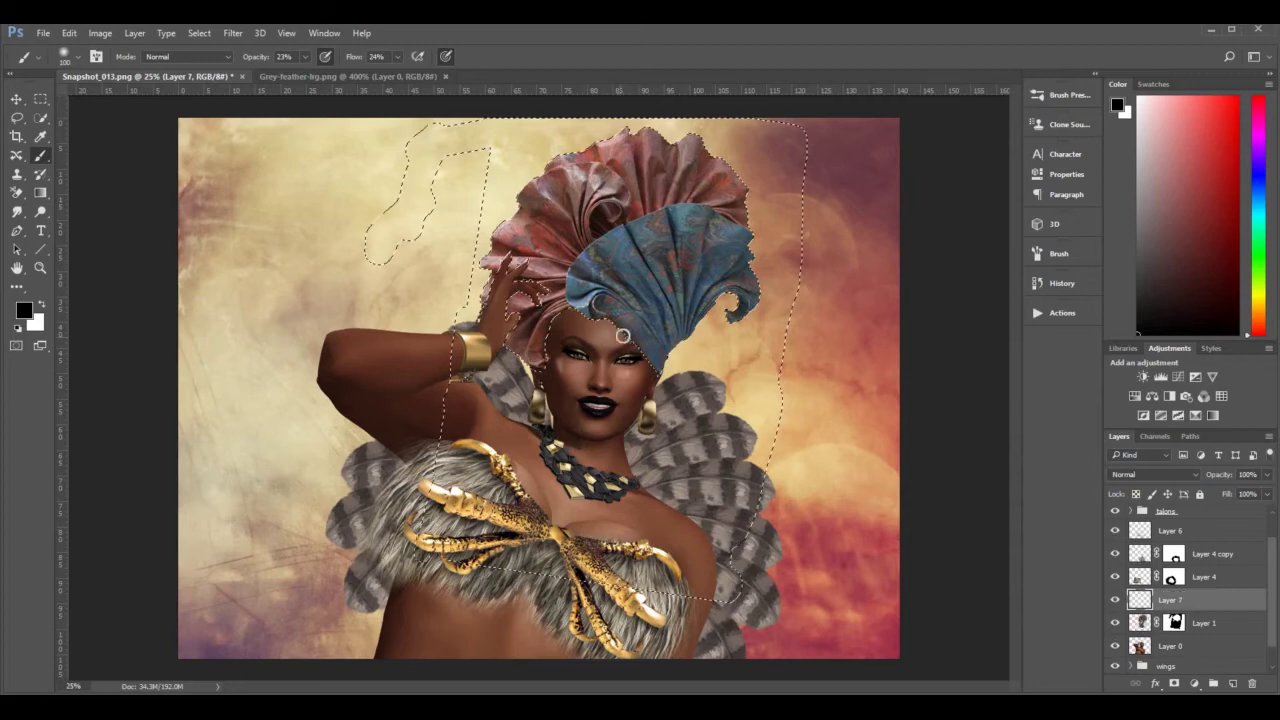
pyautogui.moveTo(623, 334)
pyautogui.mouseDown()
pyautogui.moveTo(590, 313)
pyautogui.moveTo(656, 370)
pyautogui.moveTo(612, 319)
pyautogui.moveTo(560, 305)
pyautogui.moveTo(541, 331)
pyautogui.moveTo(561, 308)
pyautogui.moveTo(619, 323)
pyautogui.moveTo(656, 375)
pyautogui.moveTo(589, 321)
pyautogui.moveTo(568, 321)
pyautogui.moveTo(554, 325)
pyautogui.moveTo(520, 383)
pyautogui.mouseUp()
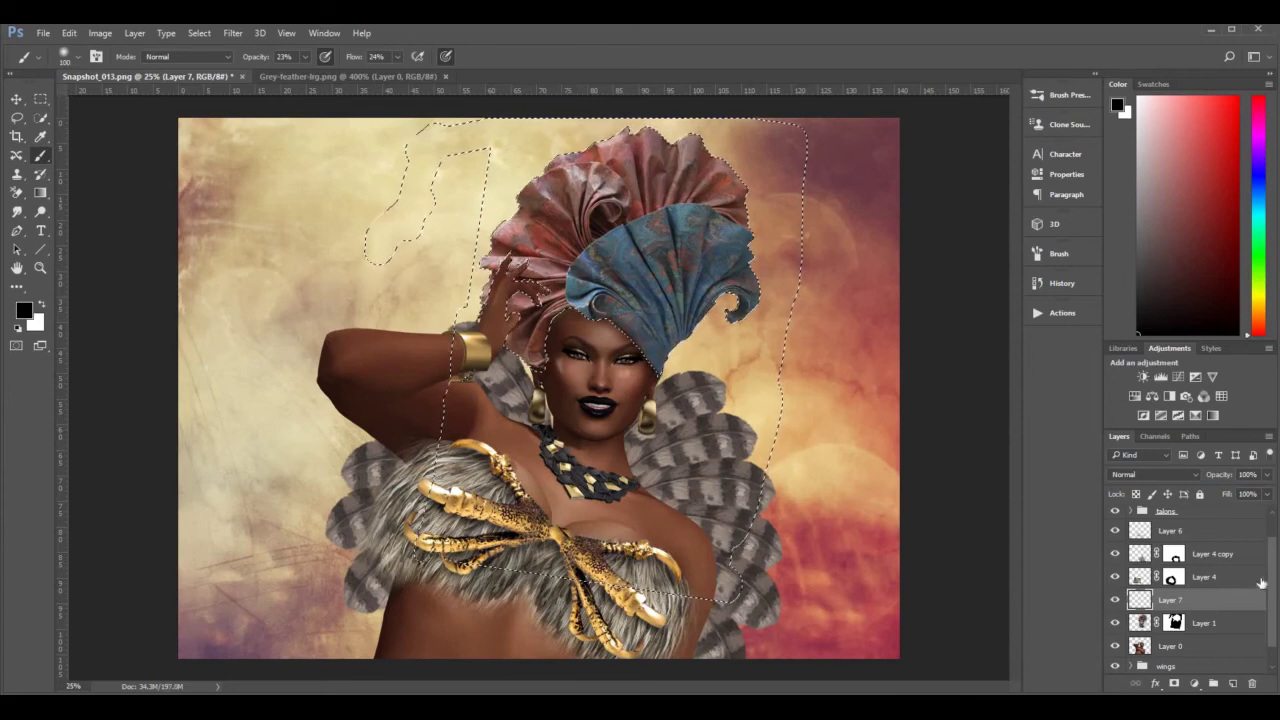
pyautogui.hotkey('ctrl', 'd')
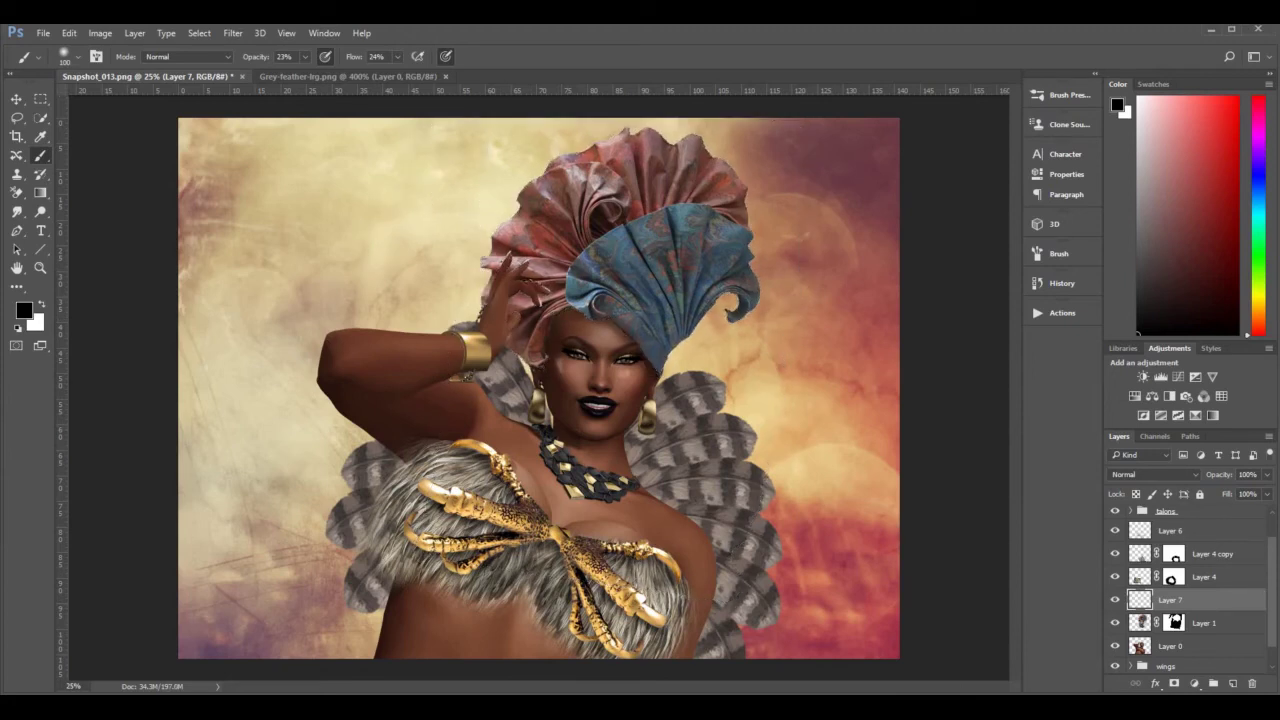
# Add a layer above the wings group and paint a soft black shadow on the feathers behind the shoulder with a 400 px brush.
pyautogui.scroll(-1, 1270, 617)
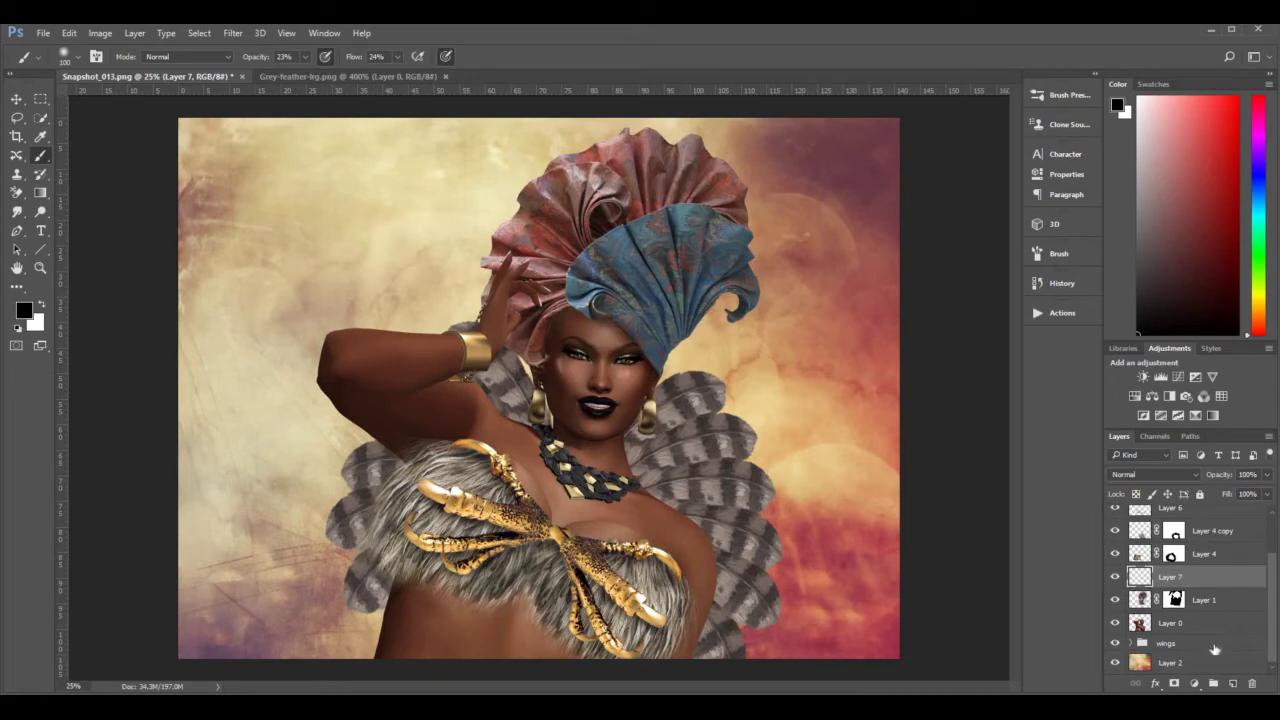
pyautogui.click(1210, 645)
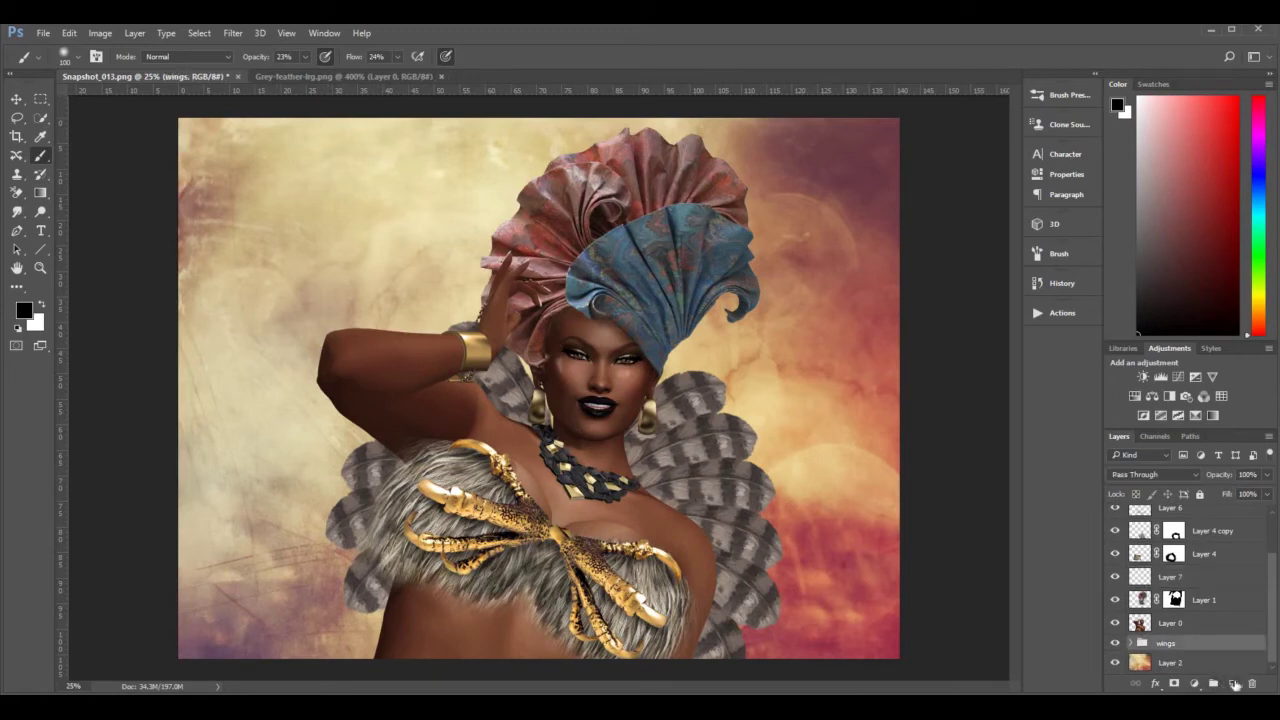
pyautogui.click(1232, 683)
pyautogui.press(']')
pyautogui.press(']')
pyautogui.press(']')
pyautogui.press(']')
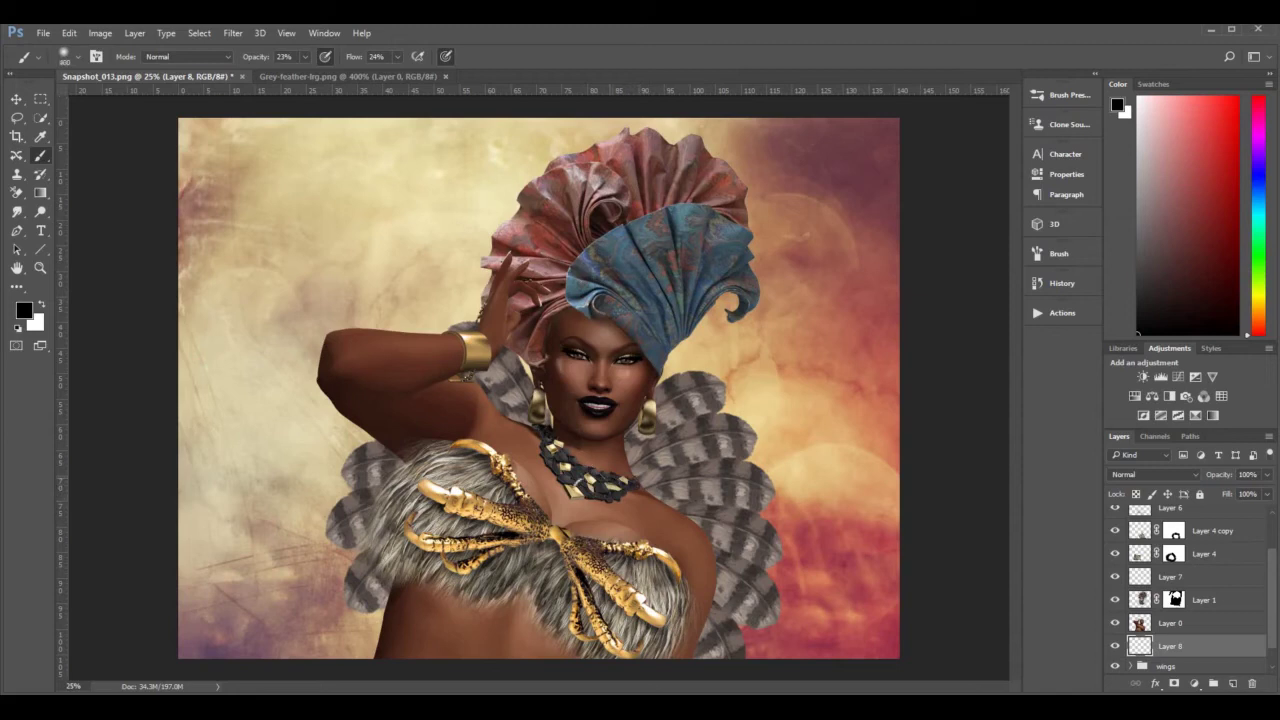
pyautogui.moveTo(642, 506)
pyautogui.mouseDown()
pyautogui.moveTo(624, 446)
pyautogui.moveTo(687, 548)
pyautogui.mouseUp()
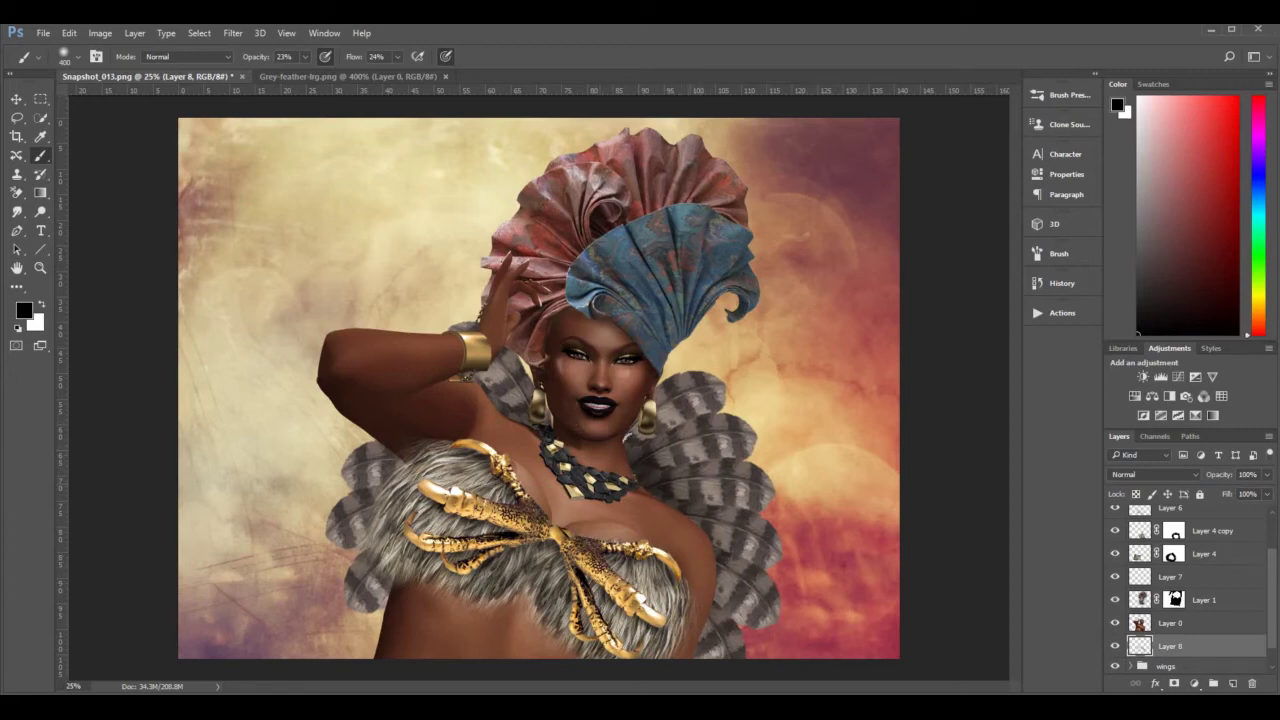
pyautogui.click(722, 594)
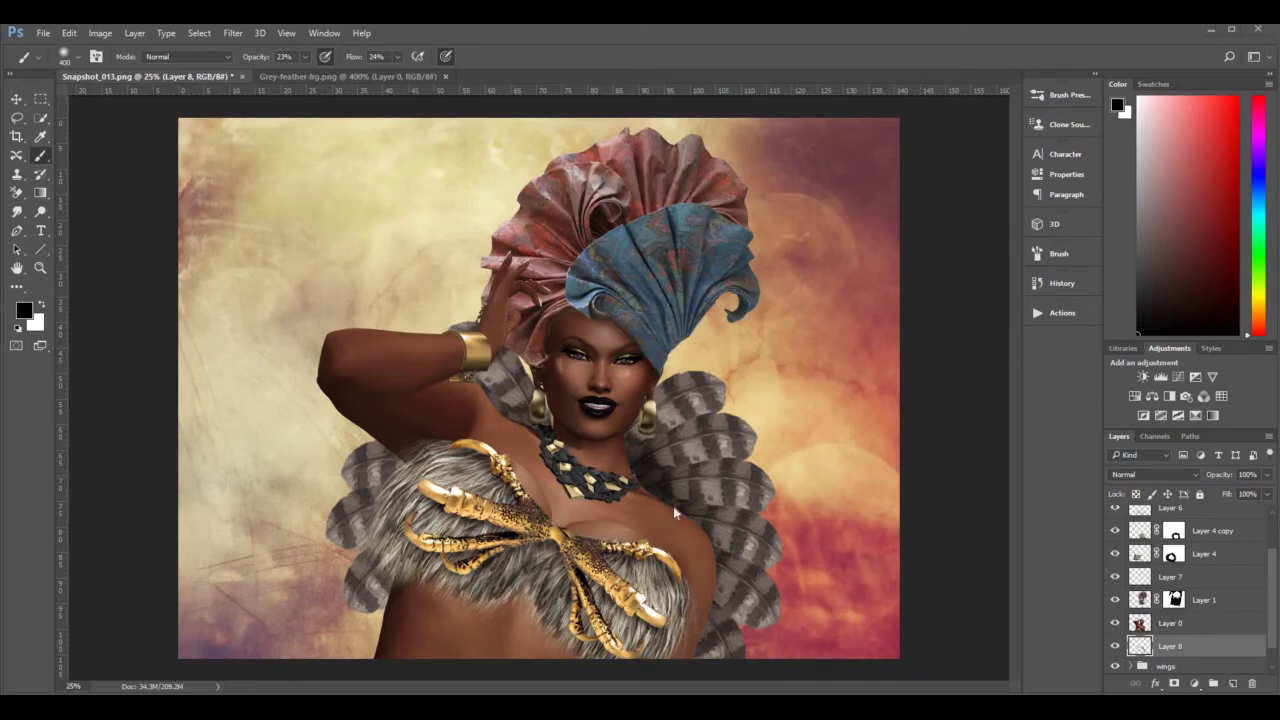
# Add a layer above Layer 0 and blend the bright cheek highlight beside the eye using a smaller Mixer Brush that samples all layers.
pyautogui.click(39, 268)
pyautogui.moveTo(570, 368); pyautogui.dragTo(570, 368)
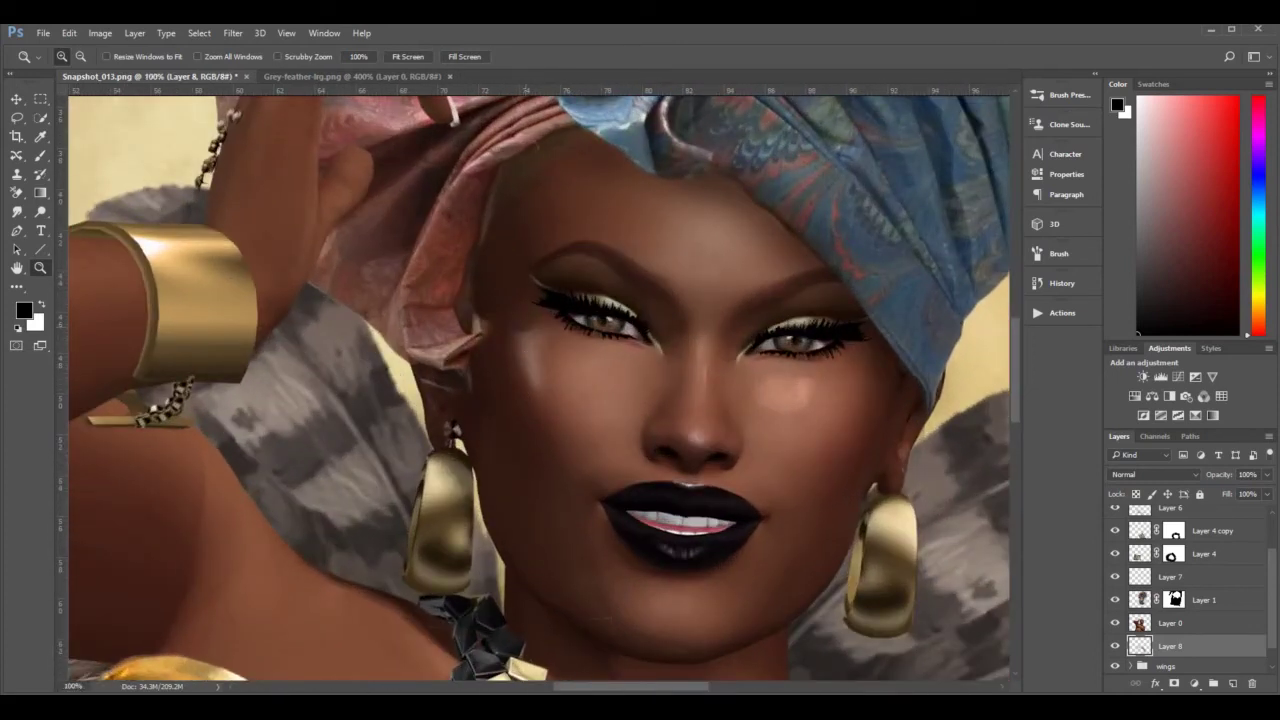
pyautogui.click(1190, 623)
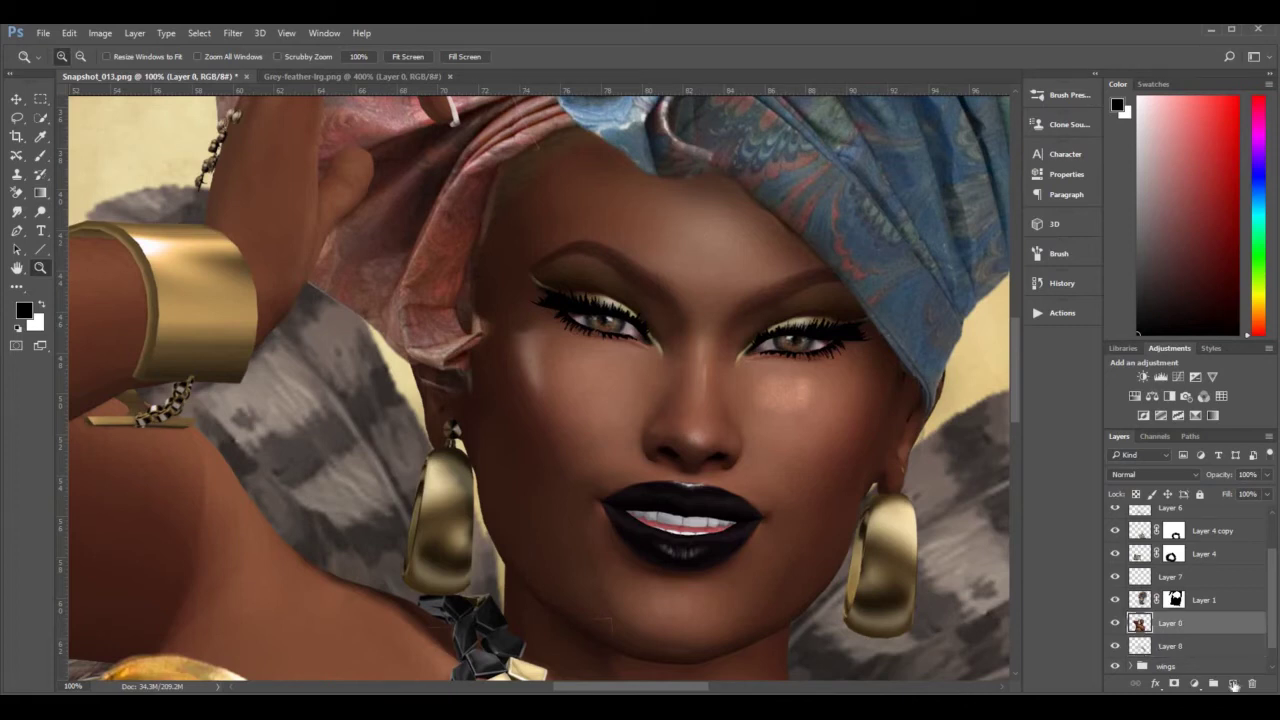
pyautogui.click(1235, 685)
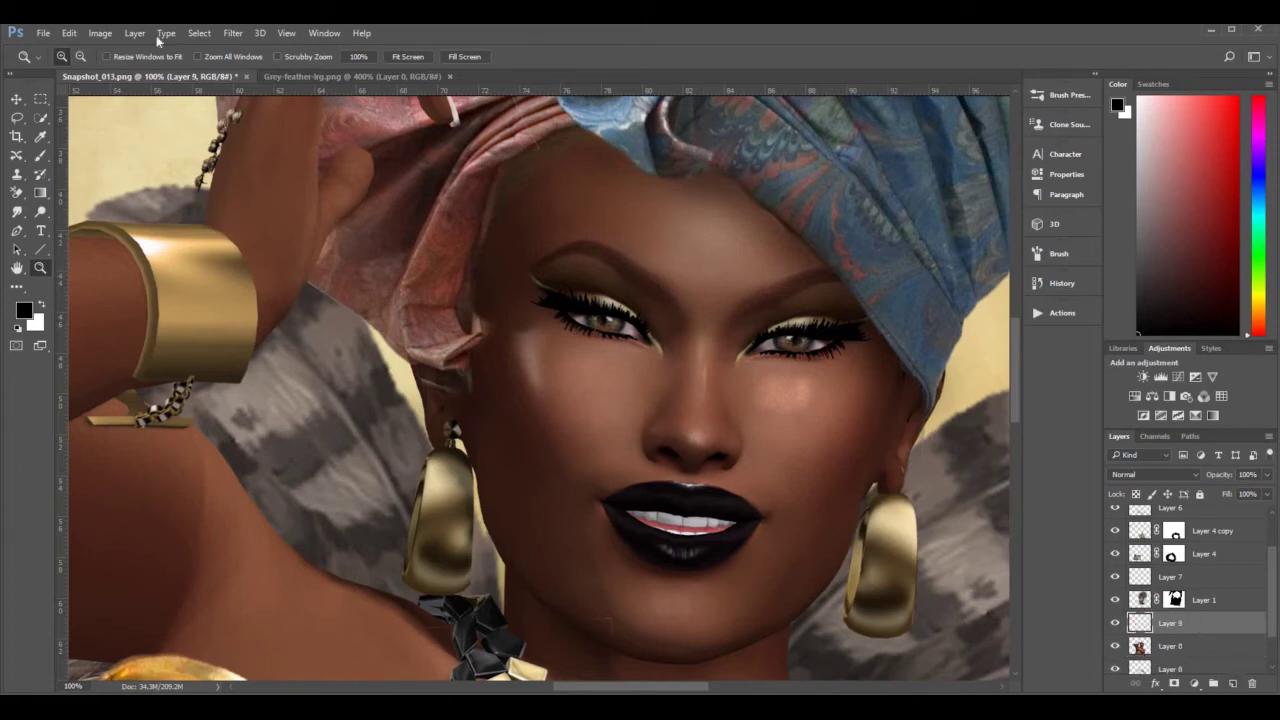
pyautogui.click(42, 157)
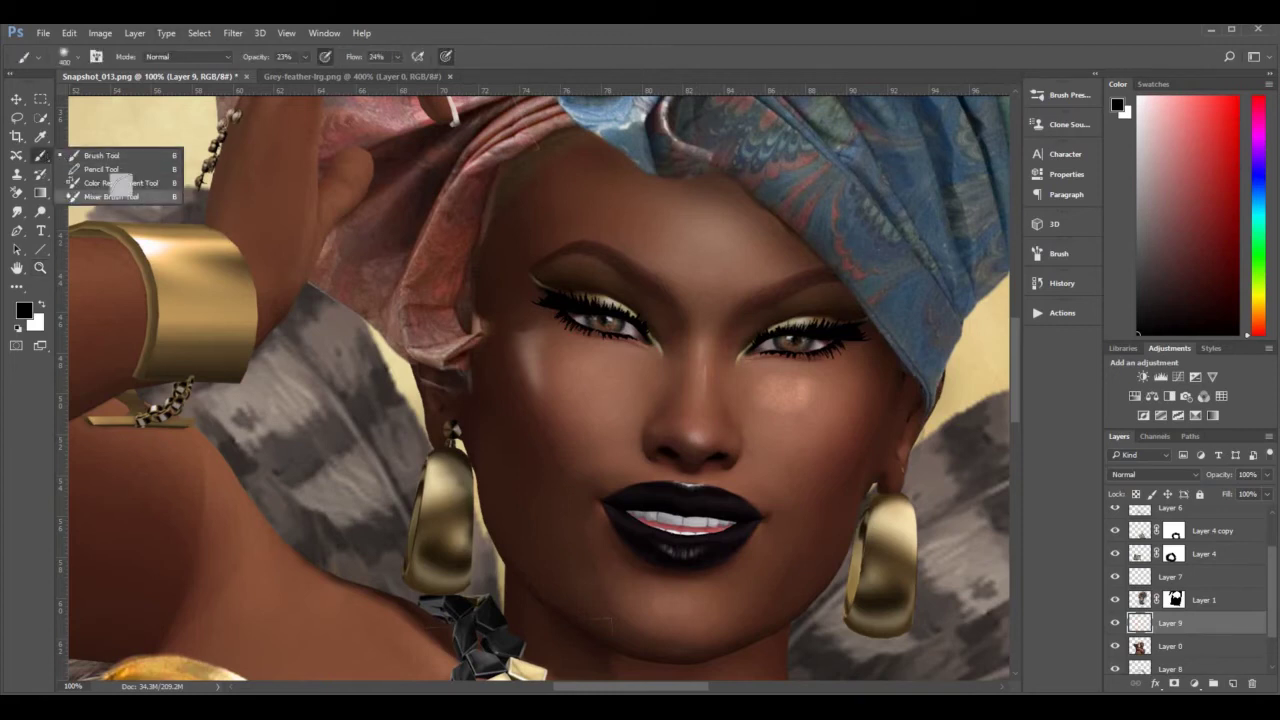
pyautogui.click(128, 197)
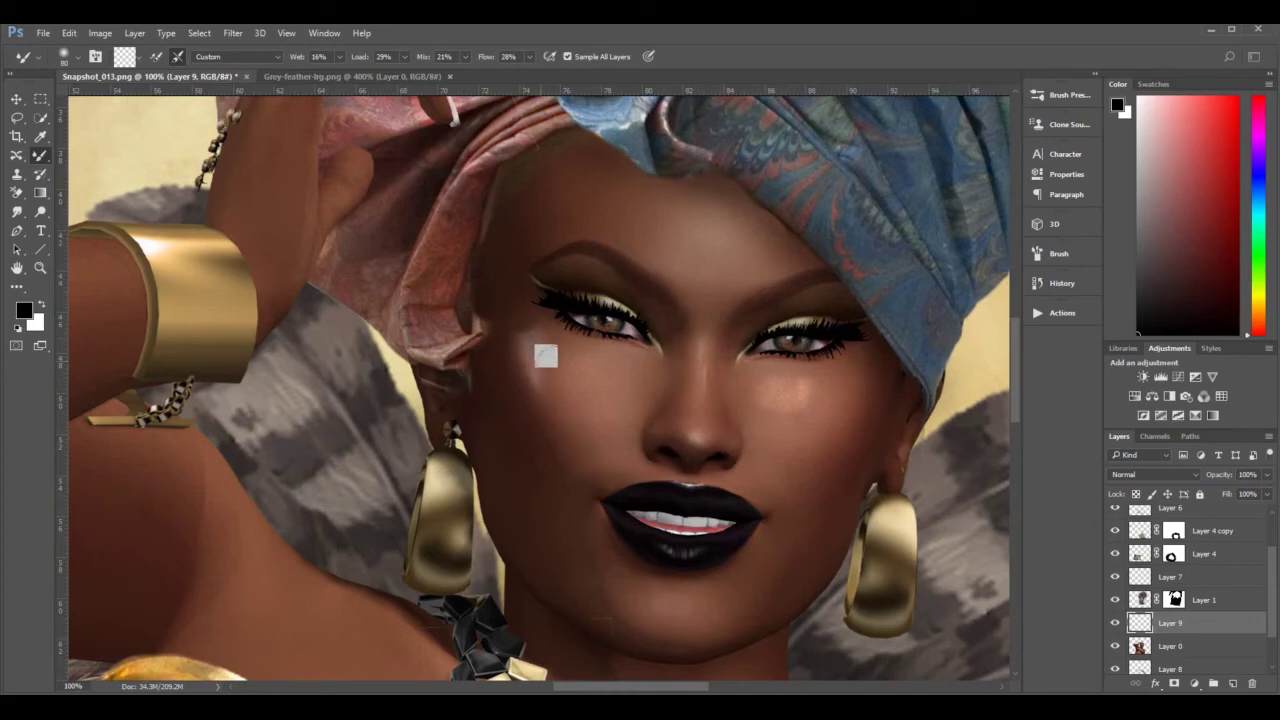
pyautogui.press('[')
pyautogui.press('[')
pyautogui.press('[')
pyautogui.press('[')
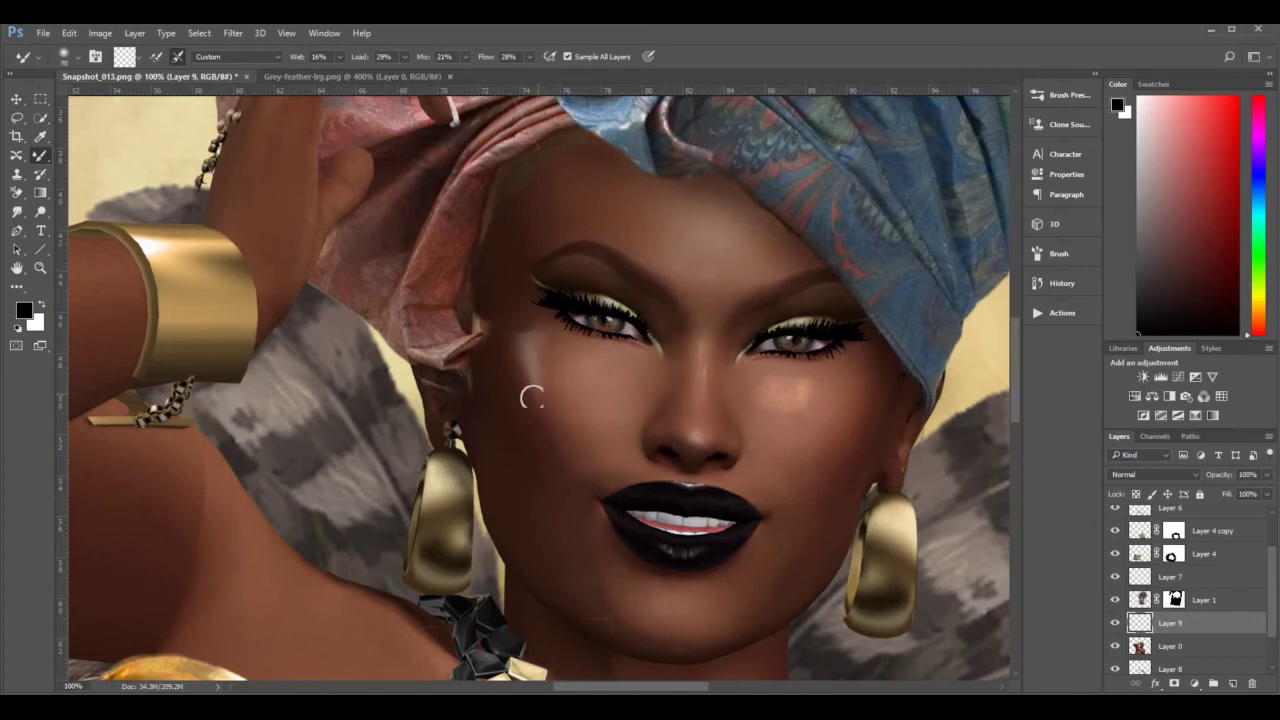
pyautogui.moveTo(527, 363)
pyautogui.mouseDown()
pyautogui.moveTo(523, 314)
pyautogui.moveTo(523, 362)
pyautogui.moveTo(513, 322)
pyautogui.moveTo(551, 364)
pyautogui.moveTo(512, 299)
pyautogui.moveTo(551, 349)
pyautogui.moveTo(519, 331)
pyautogui.moveTo(549, 371)
pyautogui.moveTo(525, 335)
pyautogui.moveTo(532, 405)
pyautogui.moveTo(536, 365)
pyautogui.moveTo(549, 406)
pyautogui.moveTo(525, 326)
pyautogui.moveTo(529, 401)
pyautogui.moveTo(519, 313)
pyautogui.moveTo(535, 427)
pyautogui.moveTo(527, 333)
pyautogui.moveTo(586, 435)
pyautogui.moveTo(525, 350)
pyautogui.moveTo(550, 376)
pyautogui.moveTo(550, 347)
pyautogui.moveTo(516, 310)
pyautogui.moveTo(539, 362)
pyautogui.moveTo(521, 419)
pyautogui.moveTo(515, 332)
pyautogui.moveTo(553, 439)
pyautogui.moveTo(508, 286)
pyautogui.moveTo(512, 340)
pyautogui.moveTo(529, 357)
pyautogui.moveTo(509, 303)
pyautogui.moveTo(545, 362)
pyautogui.mouseUp()
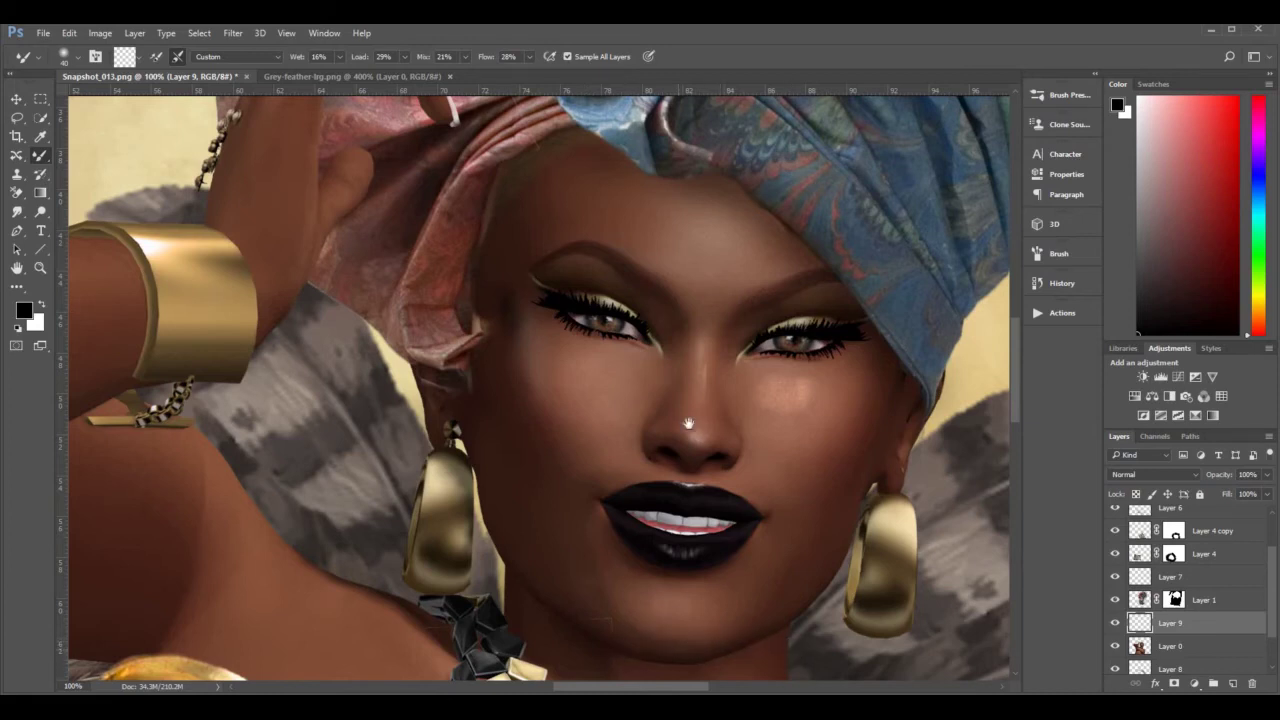
# Toggle the visibility of Layer 4 copy, Layer 4 and the talons group to find the source of the stray lines near the chin.
pyautogui.scroll(-3, 688, 416)
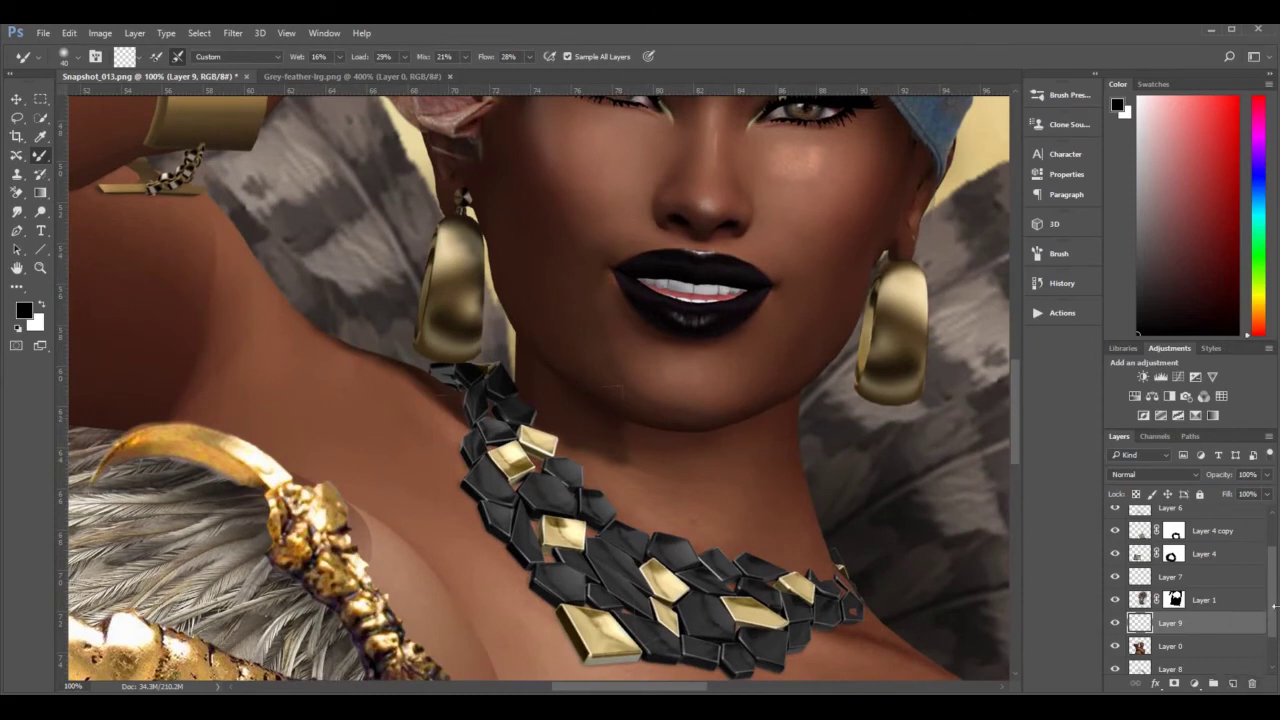
pyautogui.scroll(1, 1272, 596)
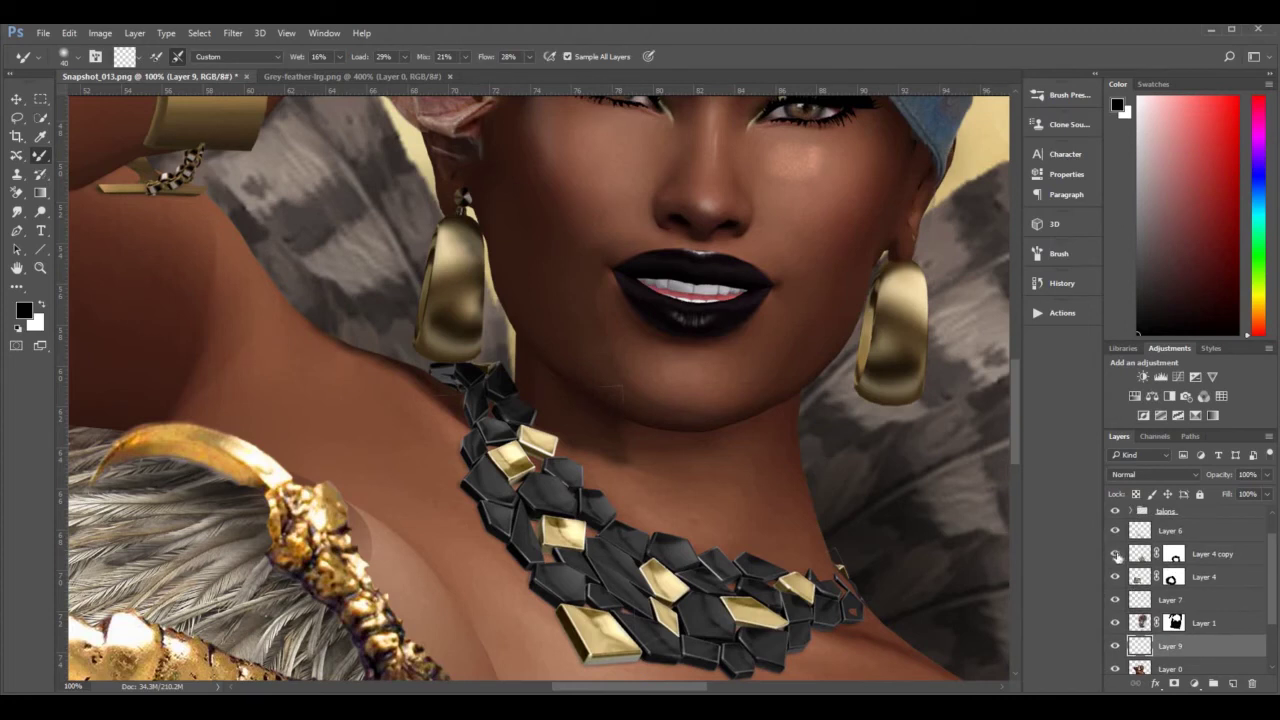
pyautogui.click(1116, 555)
pyautogui.click(1118, 578)
pyautogui.click(1118, 578)
pyautogui.click(40, 268)
pyautogui.keyDown('alt'); pyautogui.click(408, 475); pyautogui.keyUp('alt')
pyautogui.keyDown('alt'); pyautogui.click(408, 475); pyautogui.keyUp('alt')
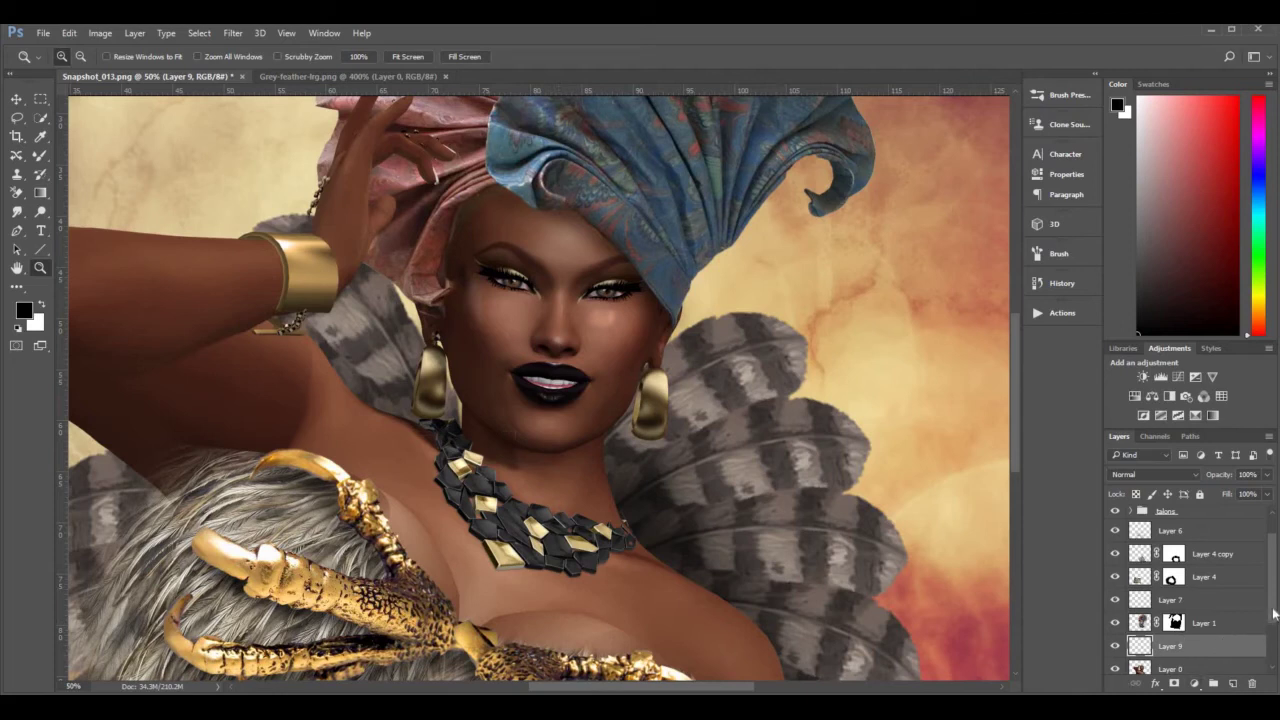
pyautogui.scroll(1, 1276, 585)
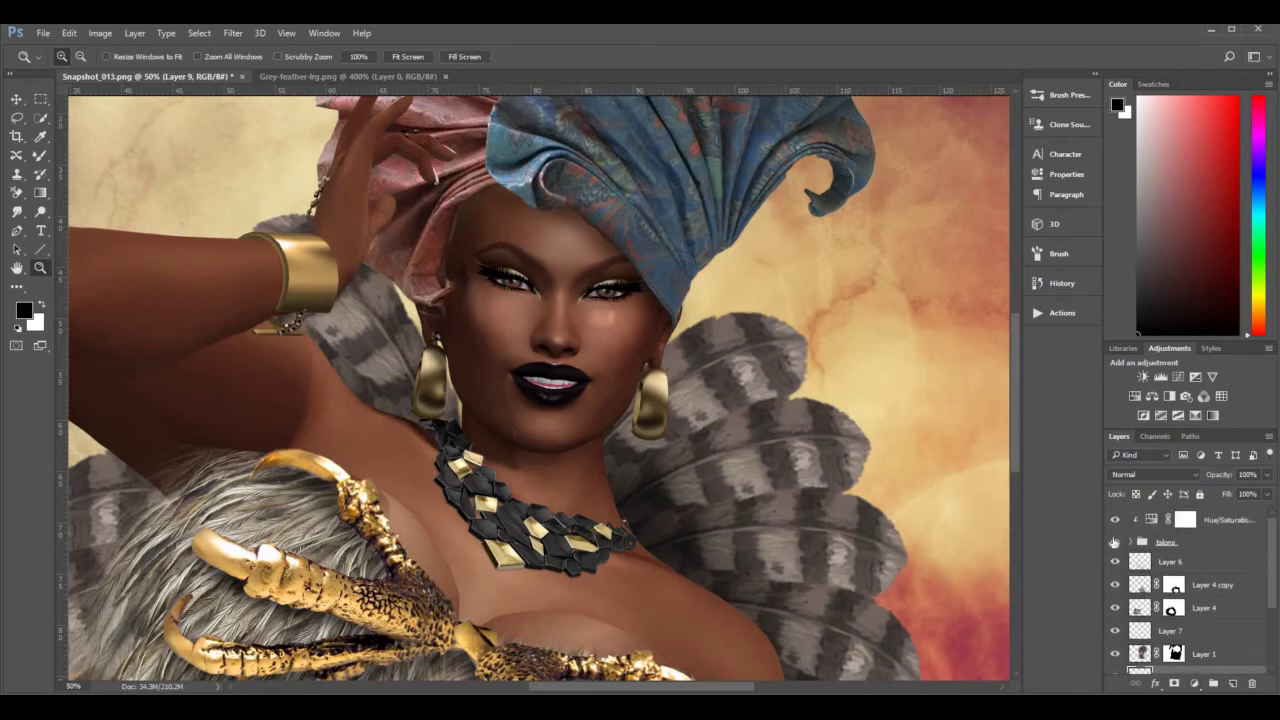
pyautogui.click(1116, 542)
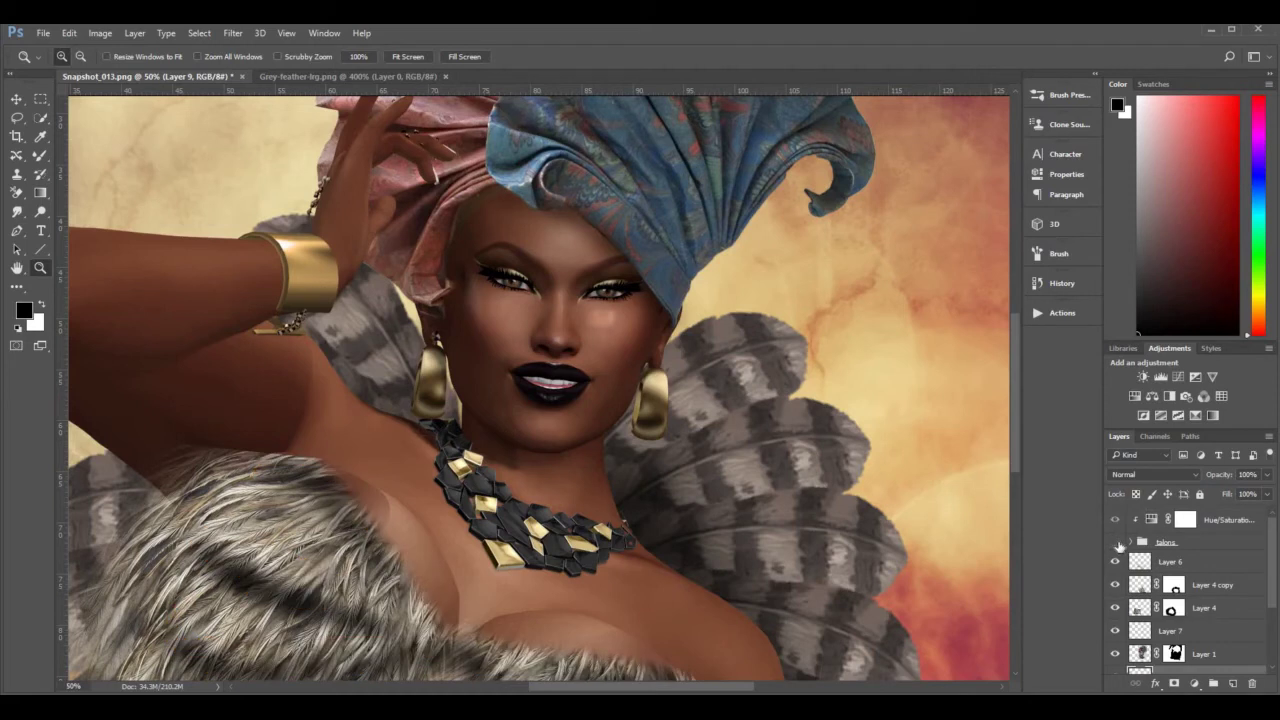
pyautogui.click(1117, 542)
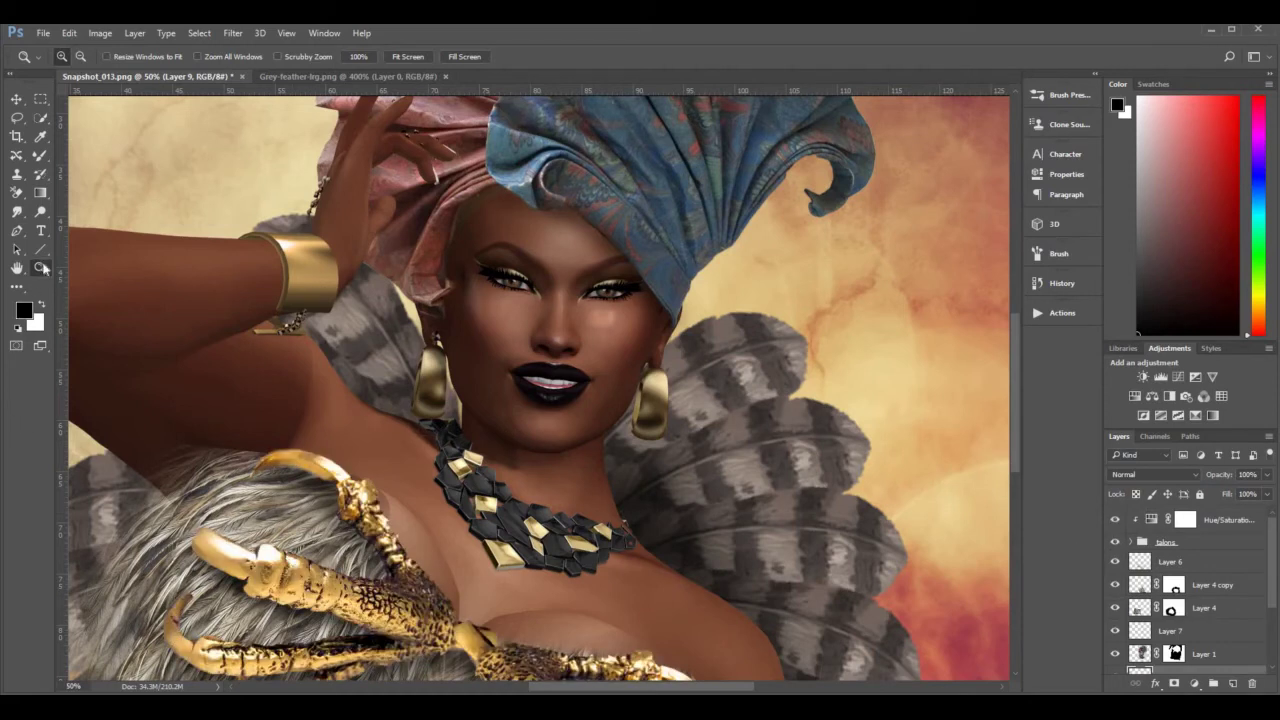
# Add a layer mask to the talons group.
pyautogui.click(489, 498)
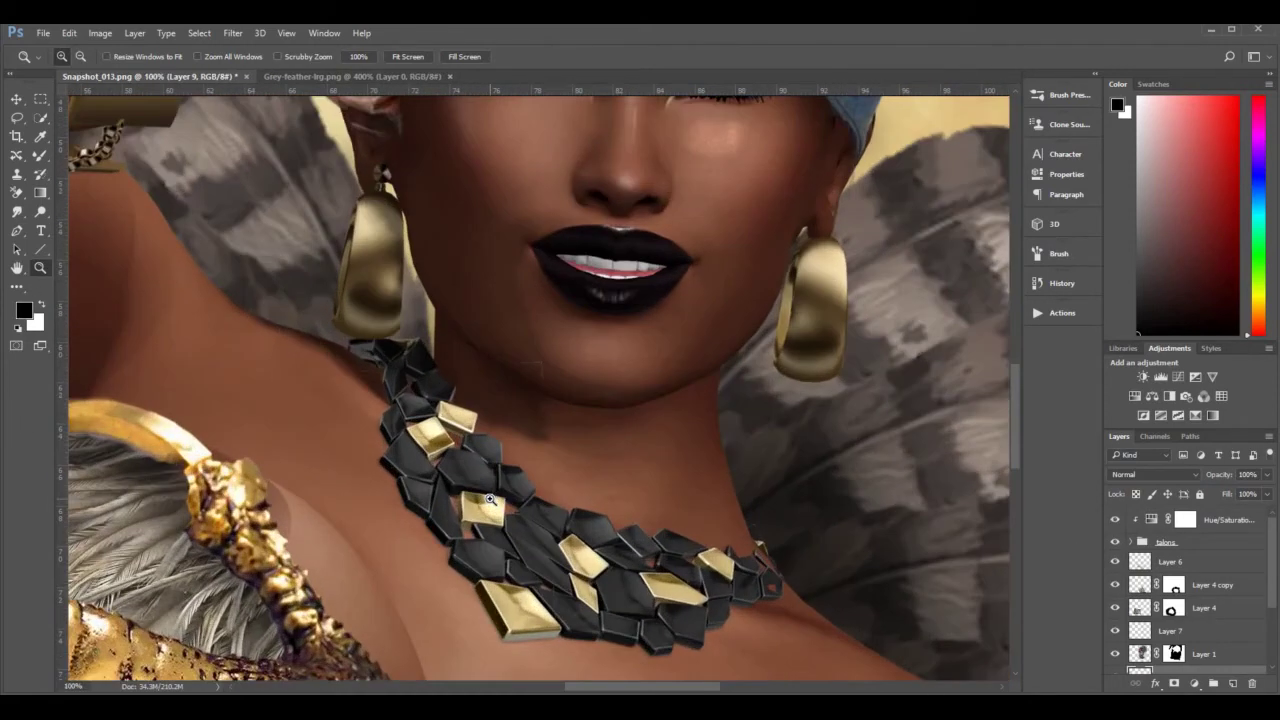
pyautogui.click(489, 498)
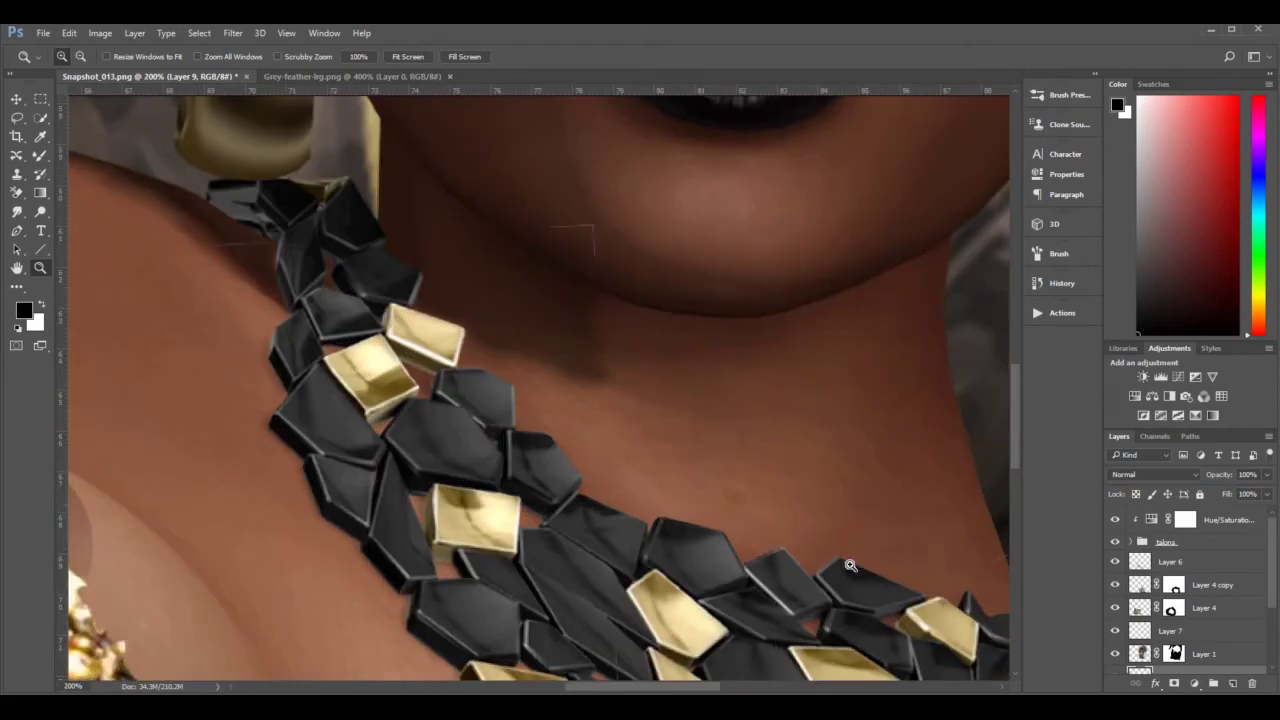
pyautogui.click(1141, 541)
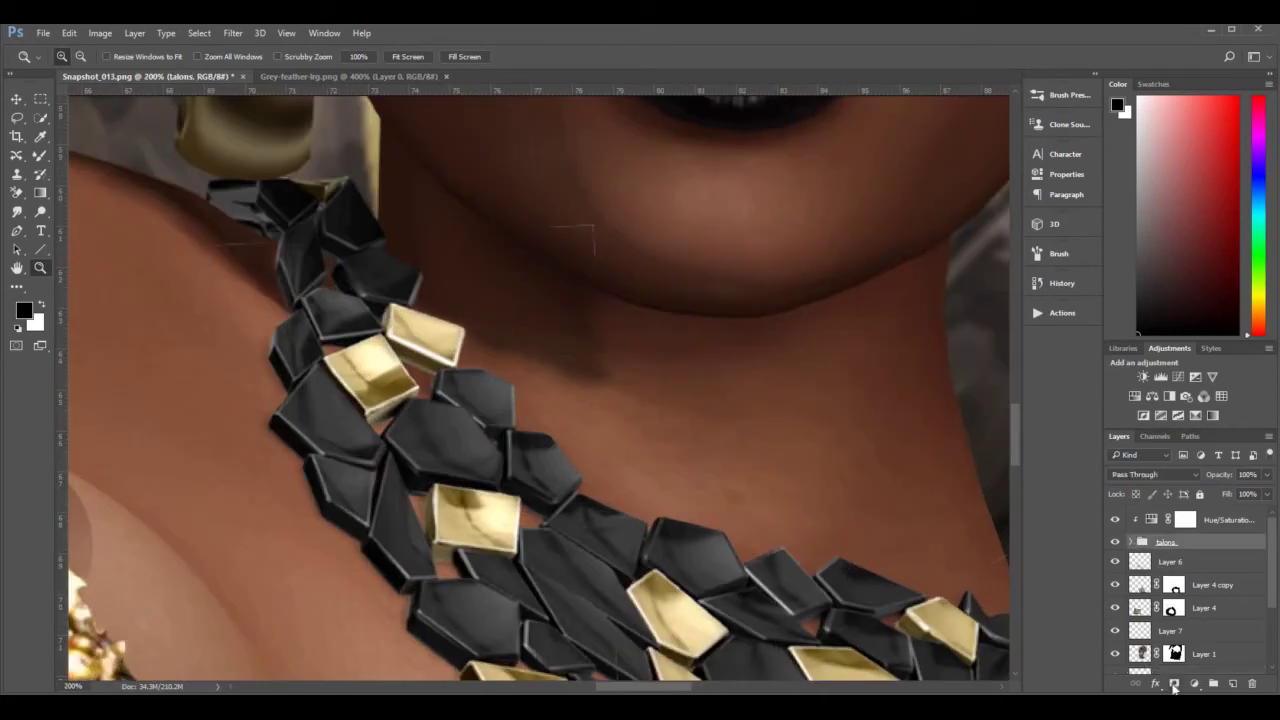
pyautogui.click(1174, 685)
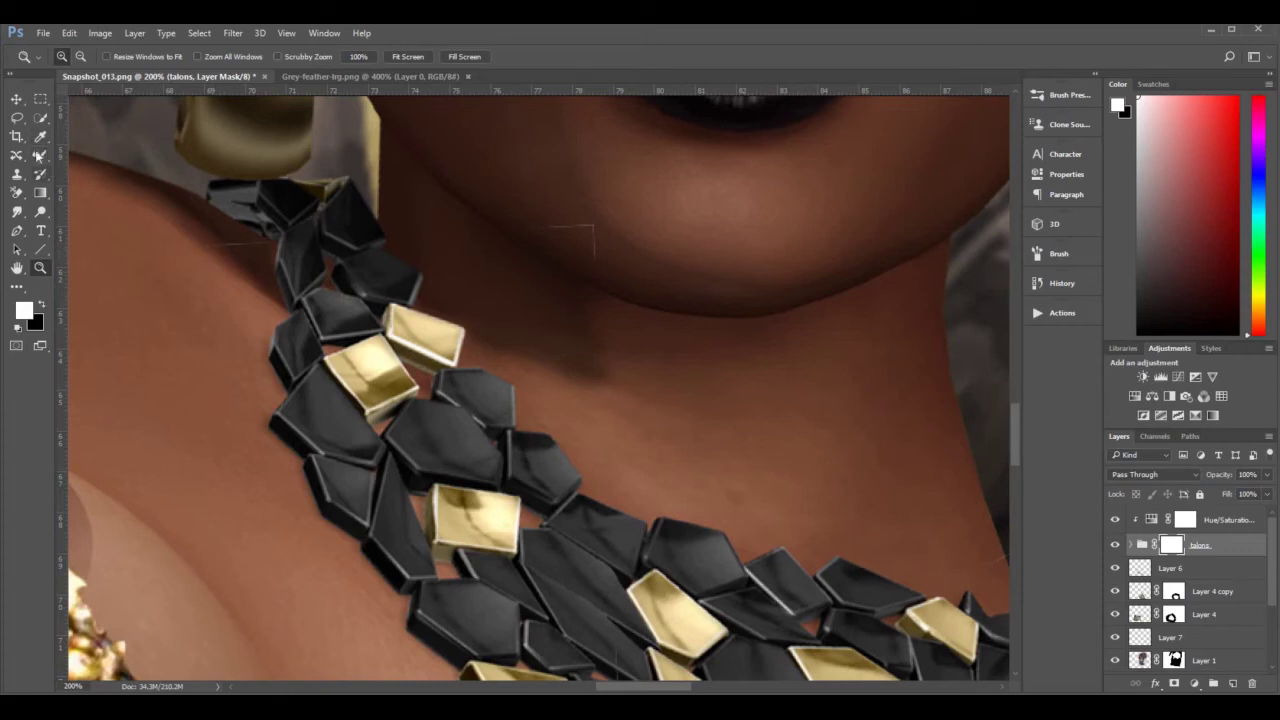
# Paint black on the talons group mask over the stray lines around the chin, necklace and chest with a 50 px brush at 100% opacity and flow.
pyautogui.click(40, 157)
pyautogui.click(86, 157)
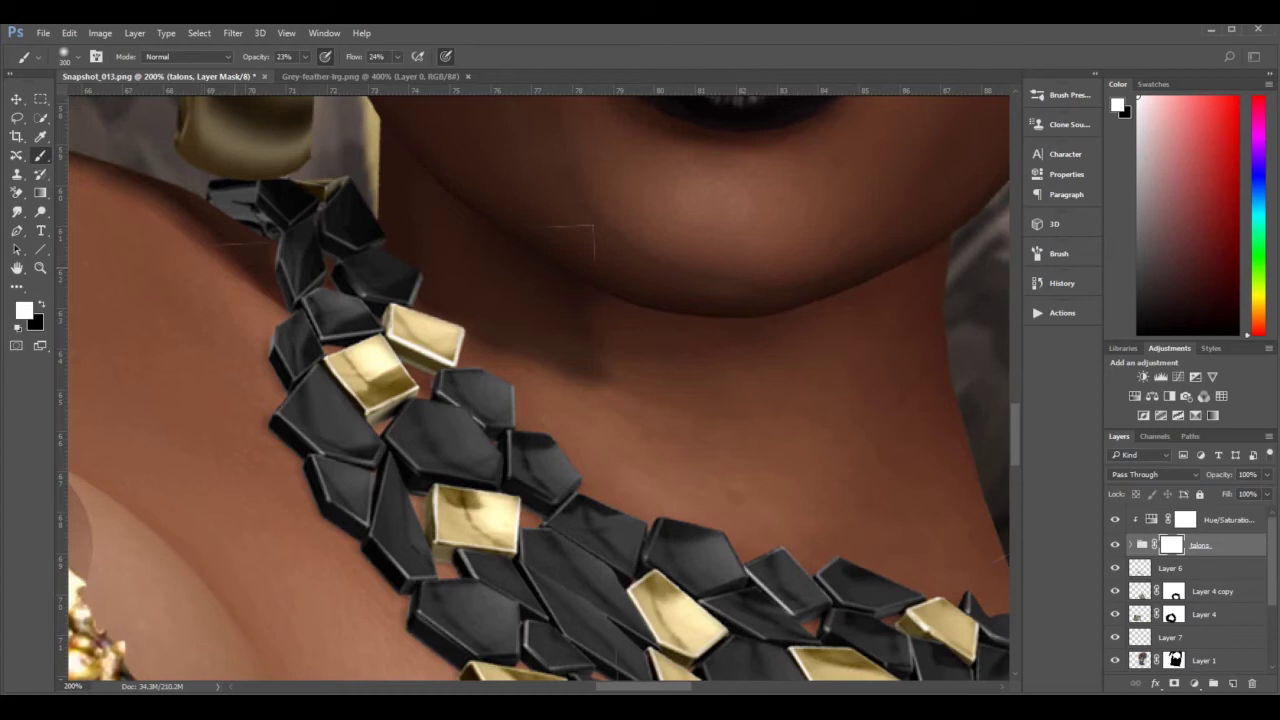
pyautogui.click(305, 56)
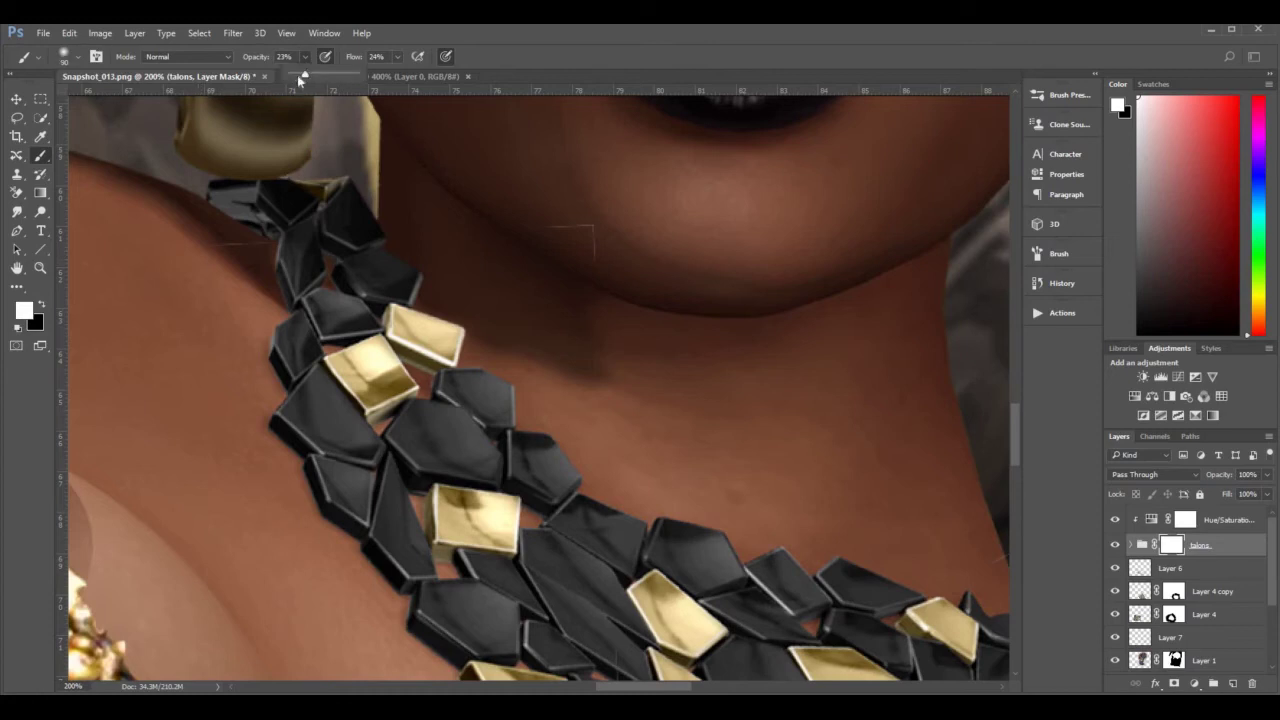
pyautogui.moveTo(300, 76); pyautogui.dragTo(500, 80)
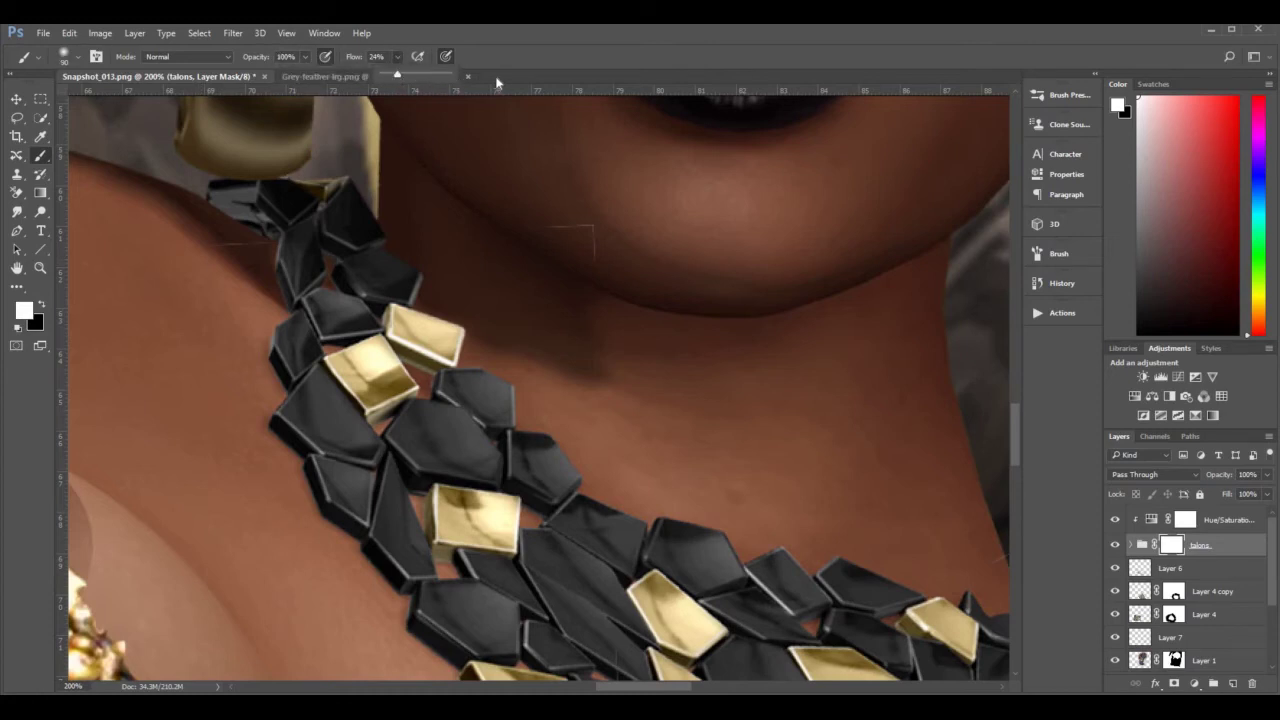
pyautogui.press('Return')
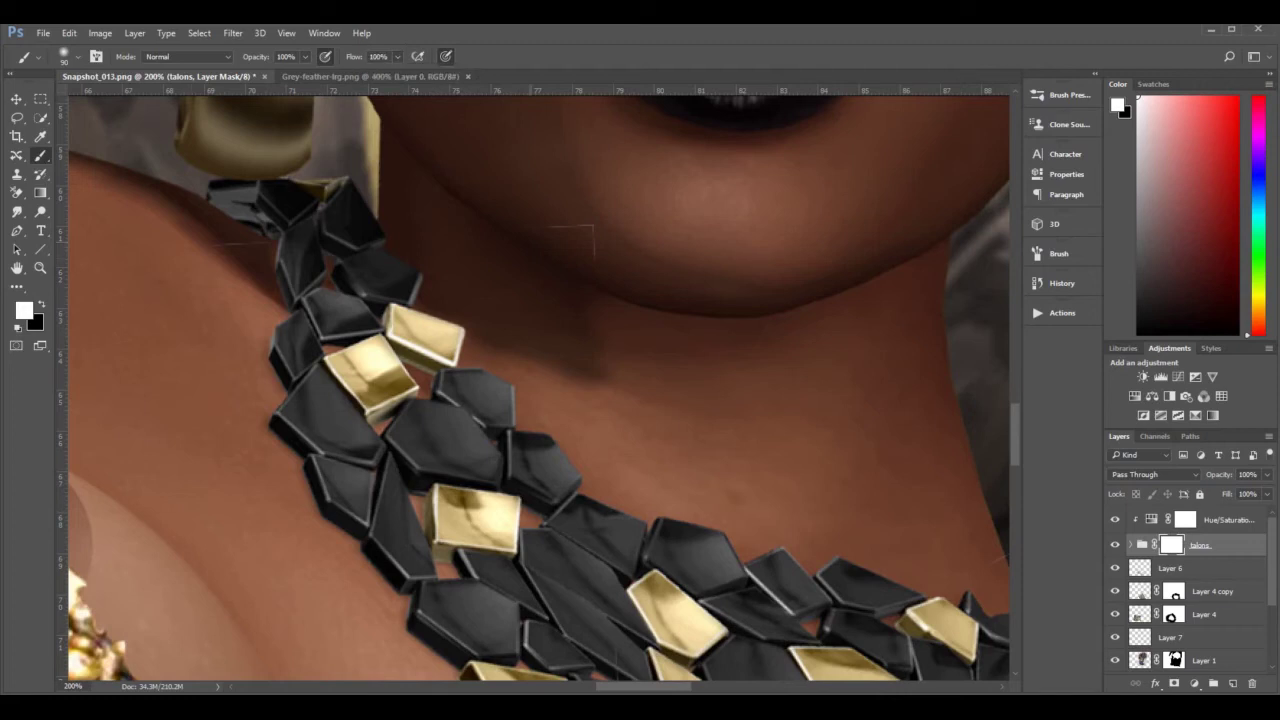
pyautogui.press('x')
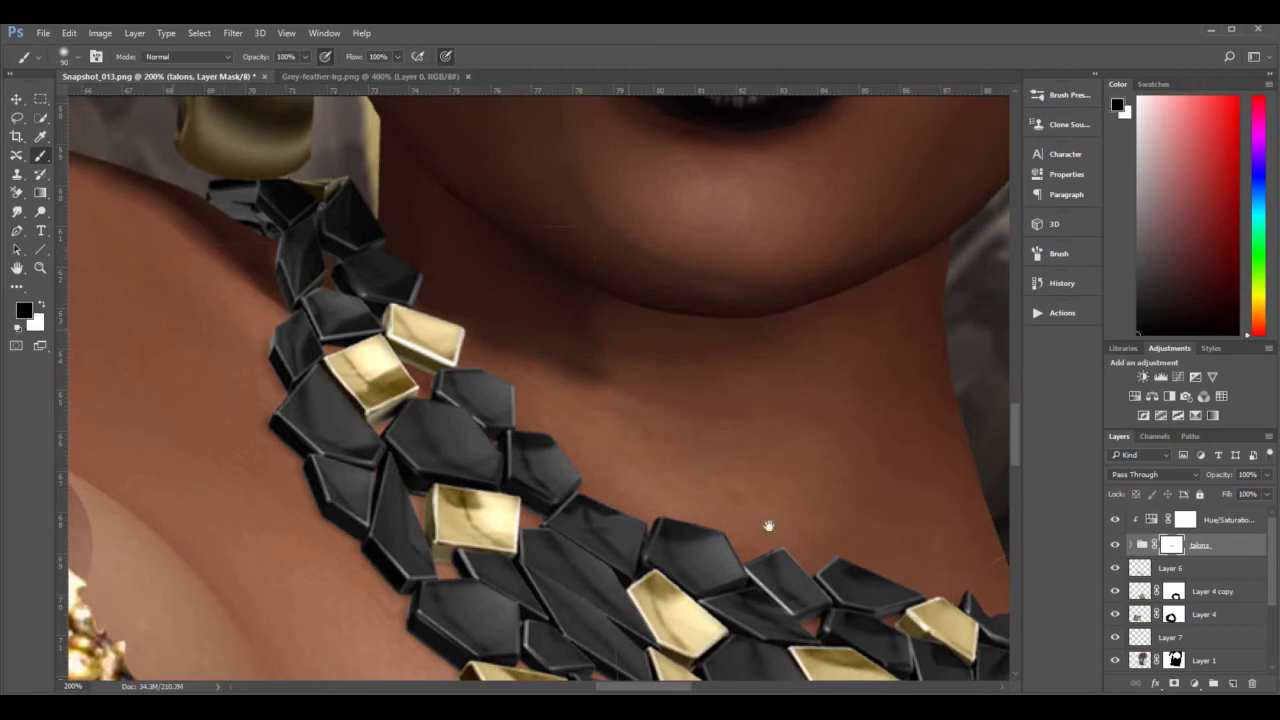
pyautogui.moveTo(486, 349); pyautogui.dragTo(199, 185)
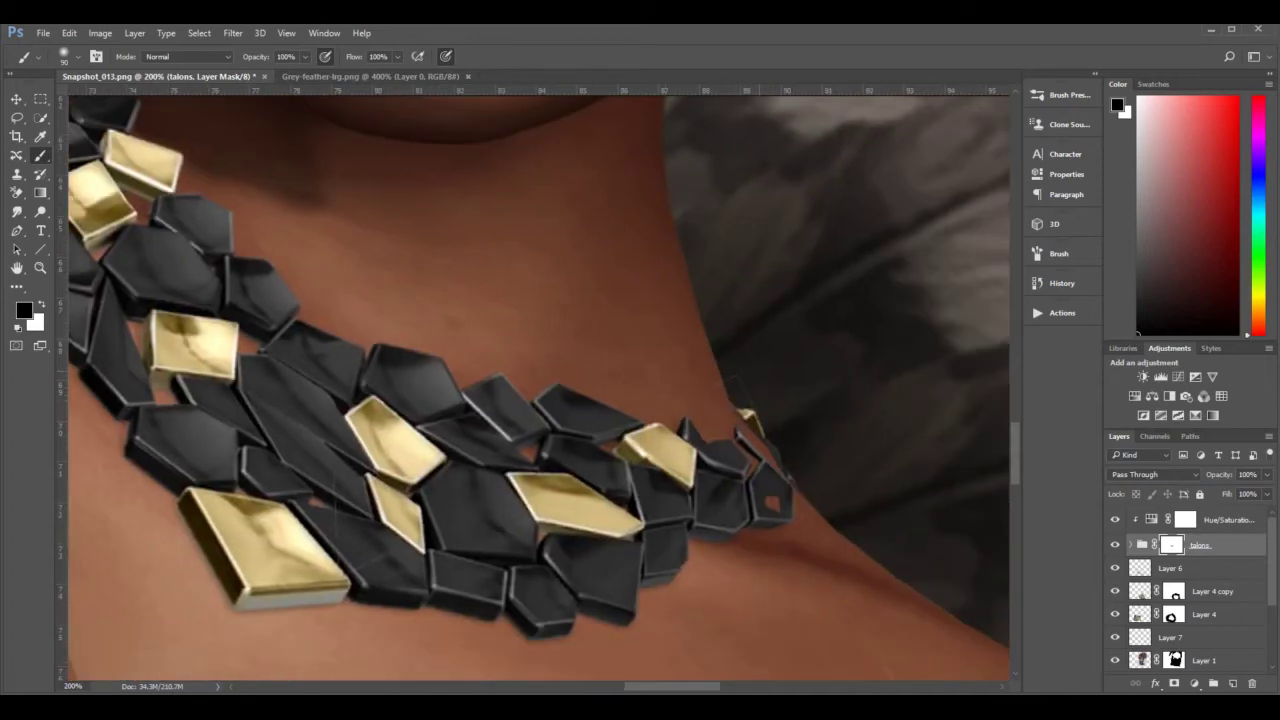
pyautogui.moveTo(735, 573); pyautogui.dragTo(497, 274)
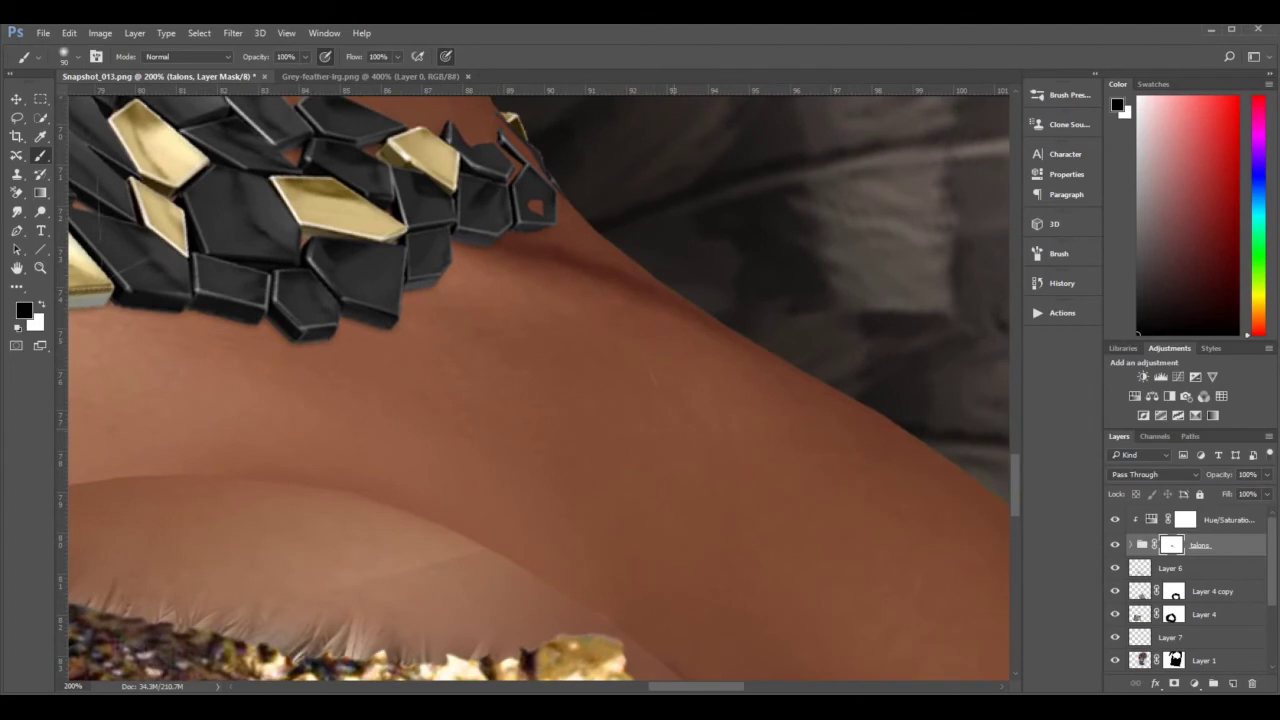
pyautogui.moveTo(446, 397); pyautogui.dragTo(748, 357)
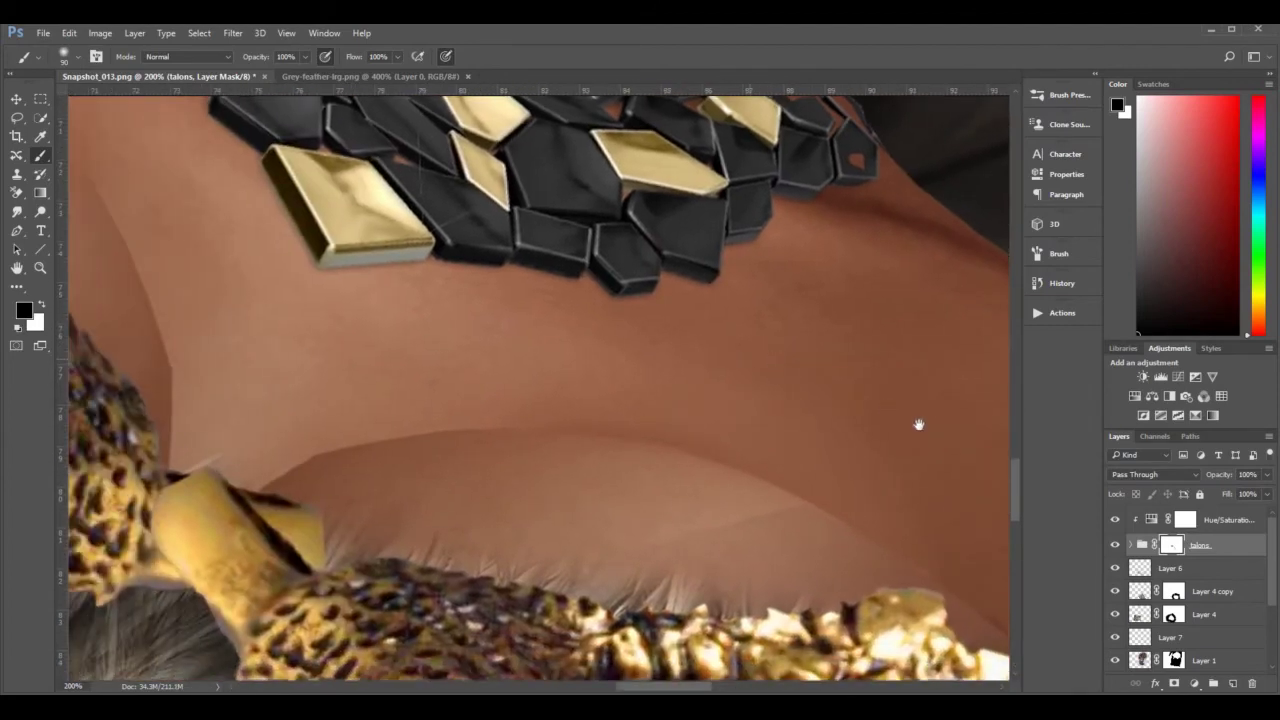
pyautogui.moveTo(919, 424); pyautogui.dragTo(1062, 546)
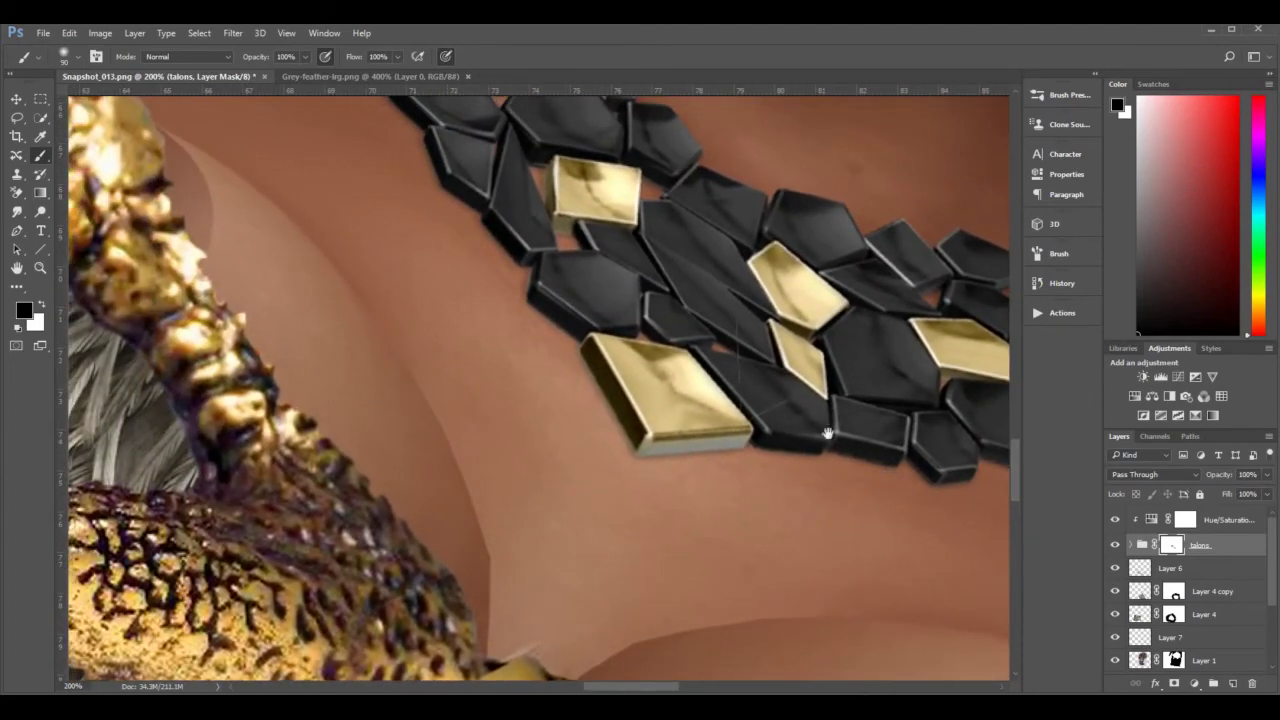
pyautogui.moveTo(828, 433); pyautogui.dragTo(654, 366)
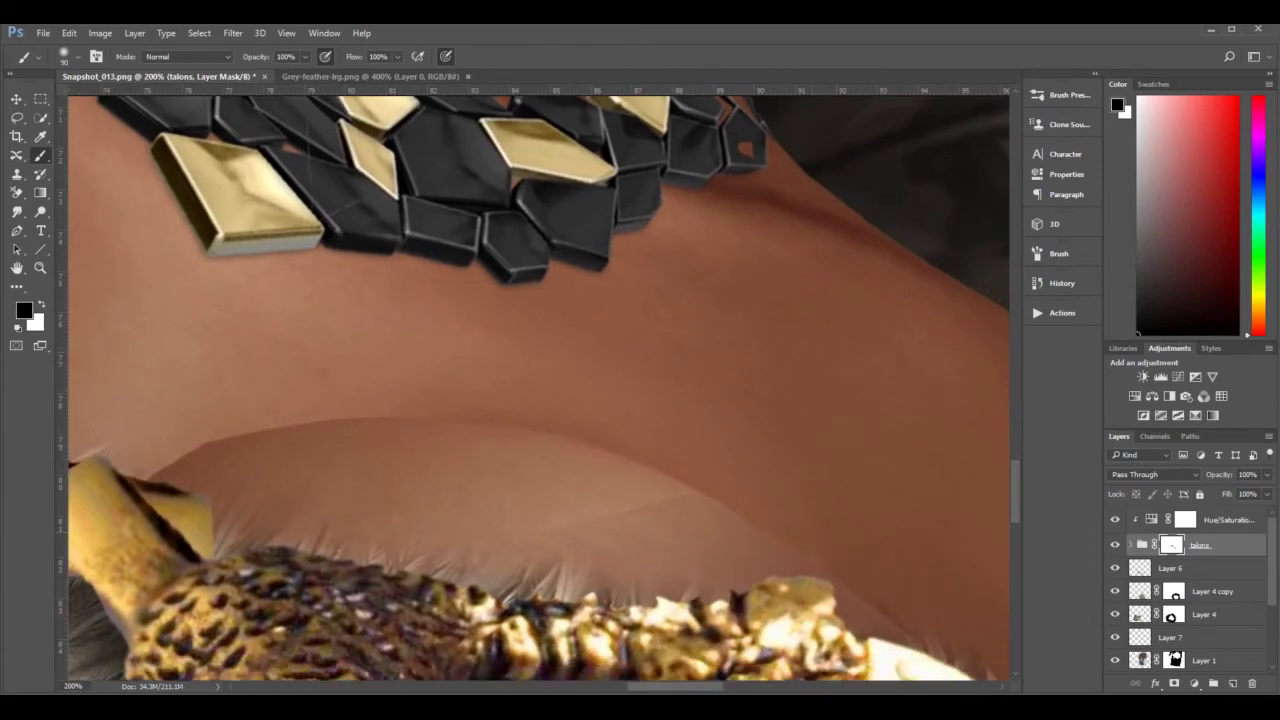
# Blend the visible skin seam on the chest above the talons on Layer 6 with the Mixer Brush sampling all layers.
pyautogui.click(1138, 568)
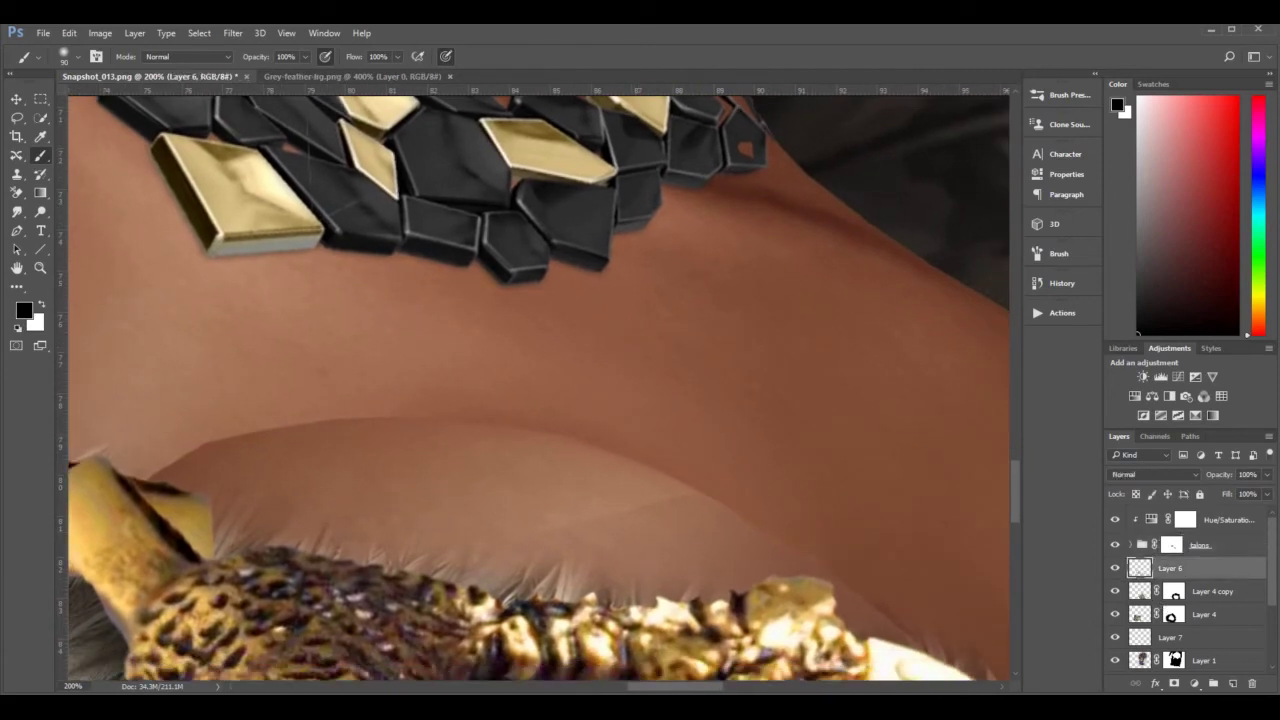
pyautogui.rightClick(40, 155)
pyautogui.click(118, 197)
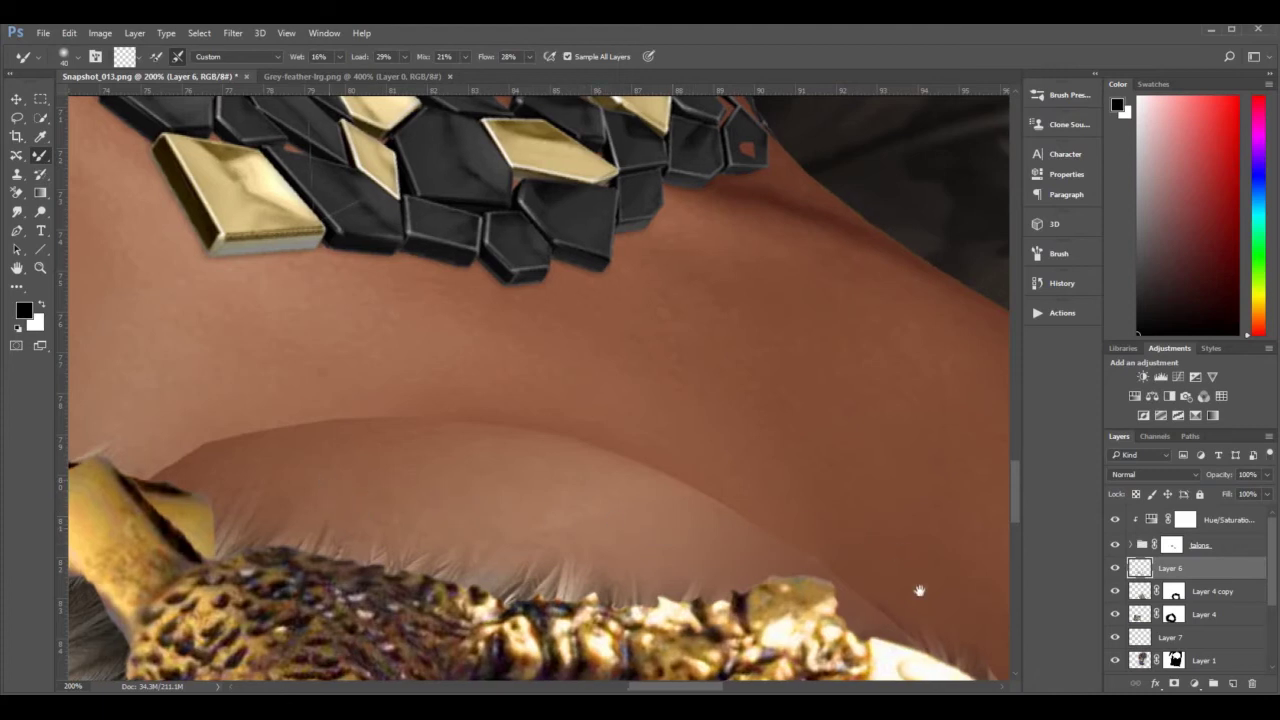
pyautogui.hscroll(-10, 918, 589)
pyautogui.moveTo(440, 180); pyautogui.dragTo(546, 363)
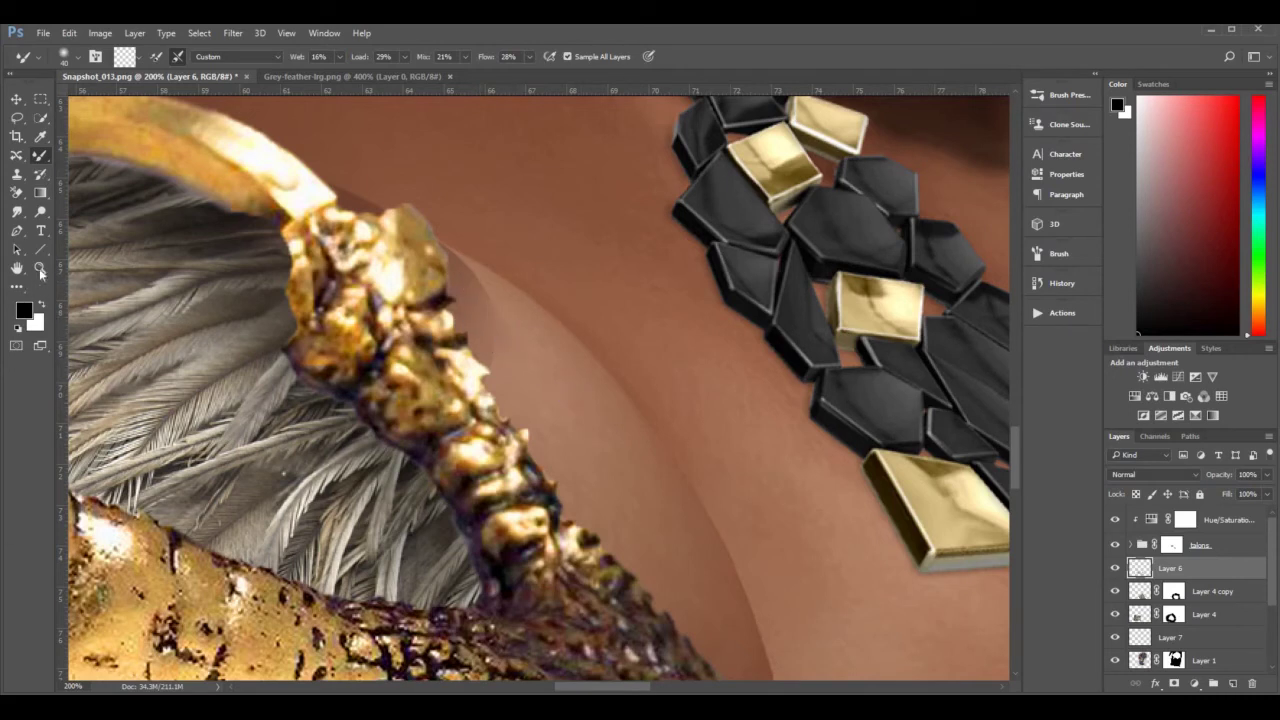
# Select every layer from the wings group up to the Hue/Saturation adjustment, leaving out the background Layer 2.
pyautogui.click(40, 269)
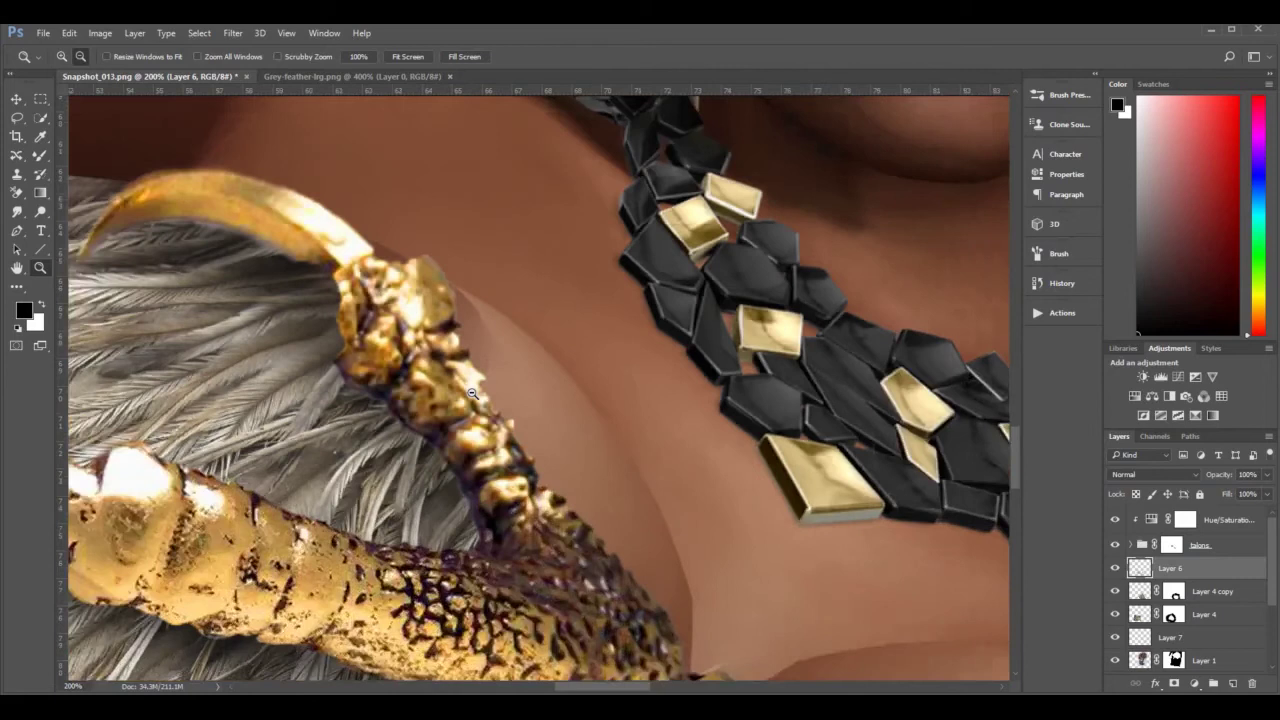
pyautogui.keyDown('alt'); pyautogui.click(473, 394); pyautogui.keyUp('alt')
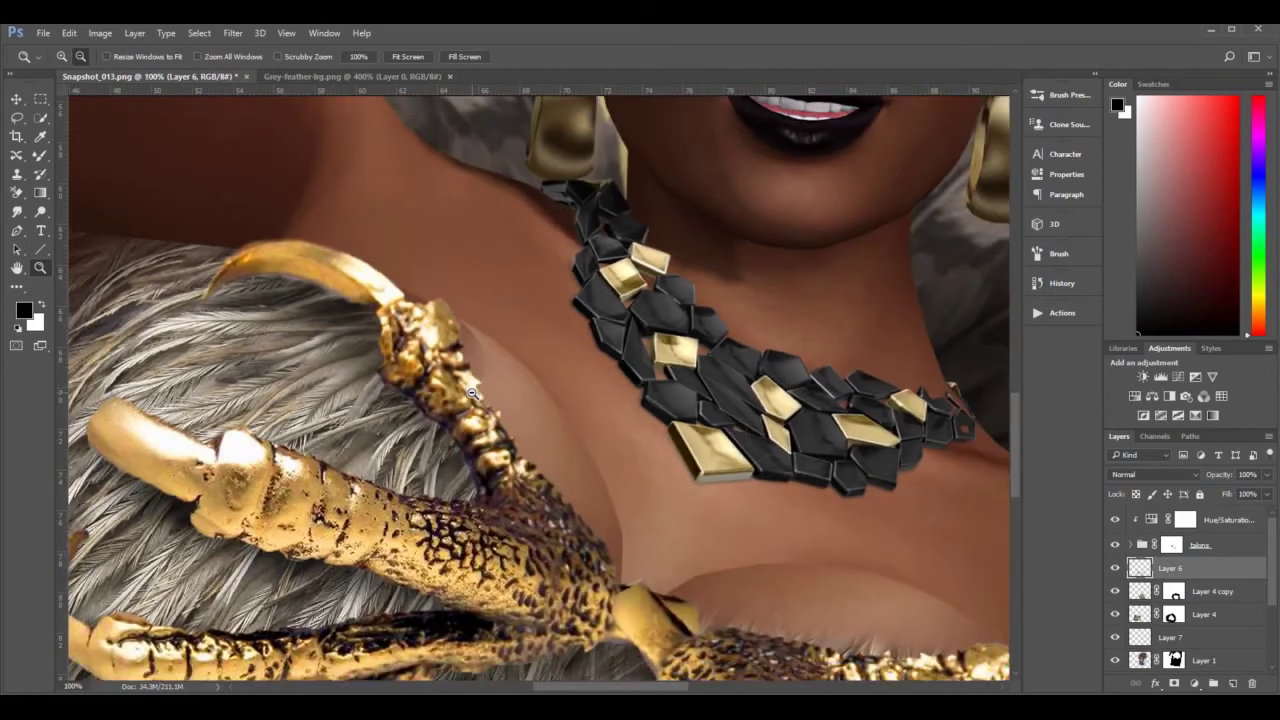
pyautogui.keyDown('alt'); pyautogui.click(473, 394); pyautogui.keyUp('alt')
pyautogui.keyDown('alt'); pyautogui.click(473, 394); pyautogui.keyUp('alt')
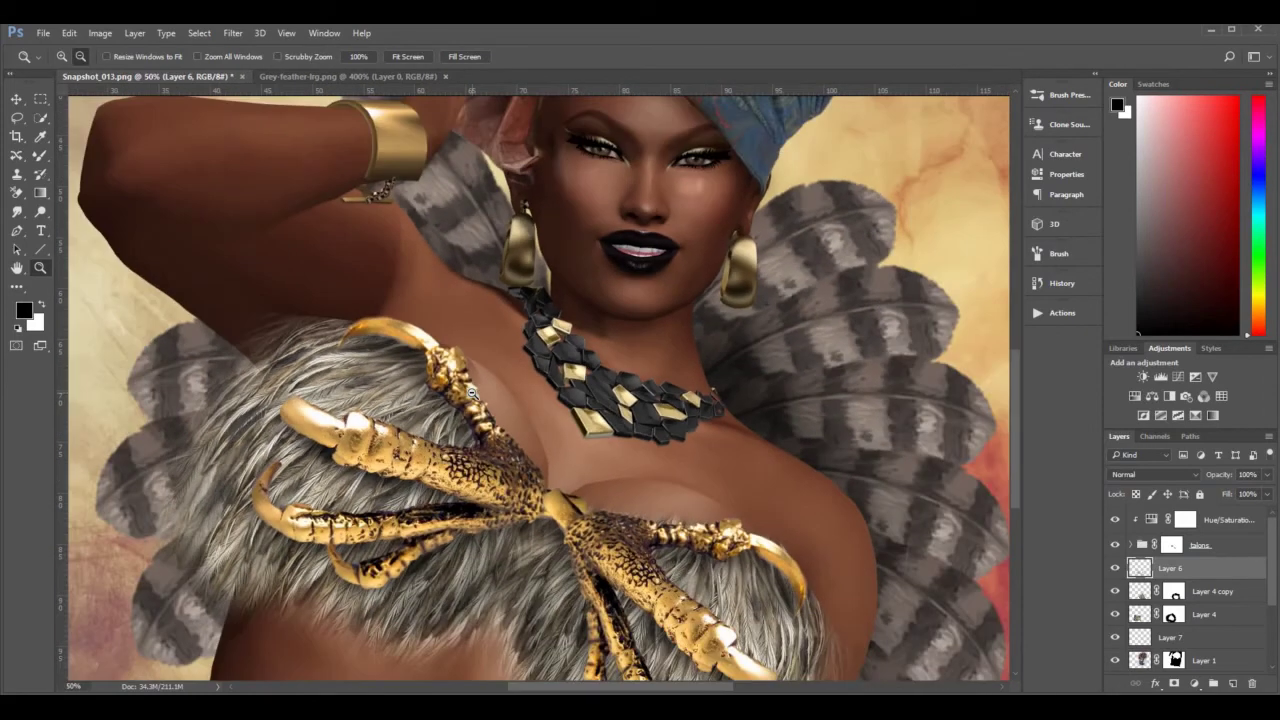
pyautogui.keyDown('alt'); pyautogui.click(473, 394); pyautogui.keyUp('alt')
pyautogui.keyDown('alt'); pyautogui.click(473, 394); pyautogui.keyUp('alt')
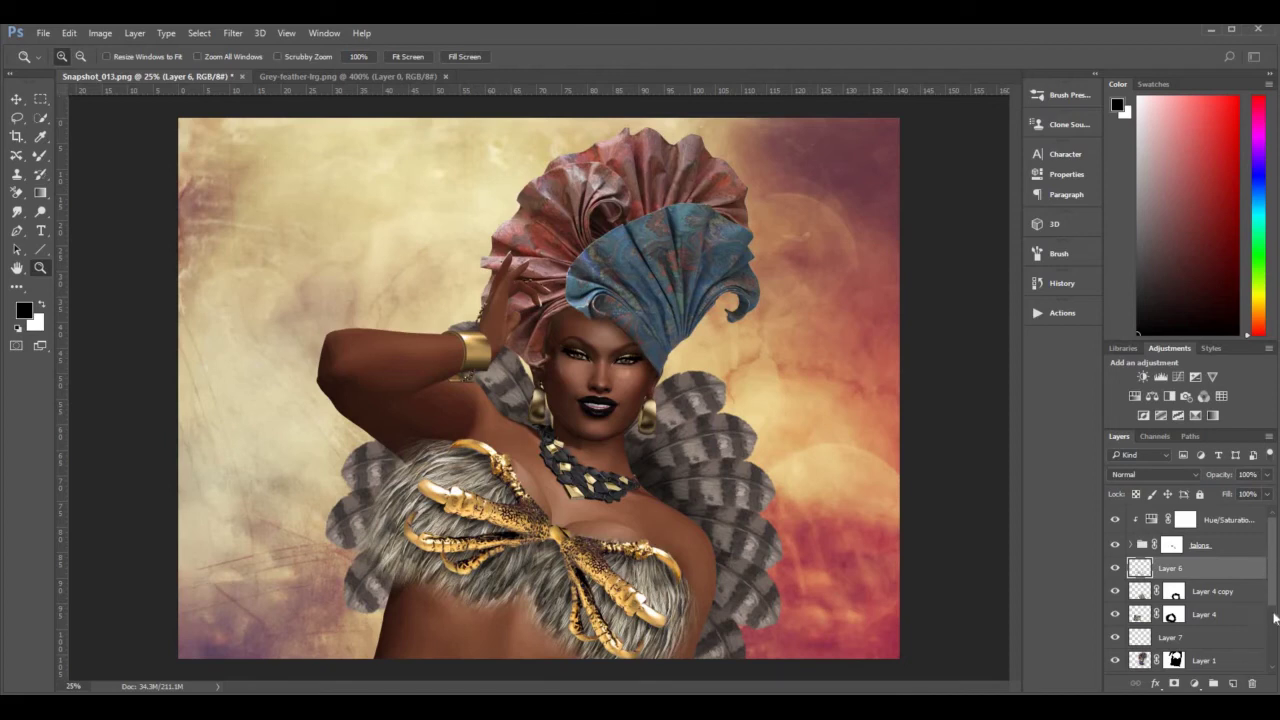
pyautogui.scroll(-3, 1274, 619)
pyautogui.click(1208, 649)
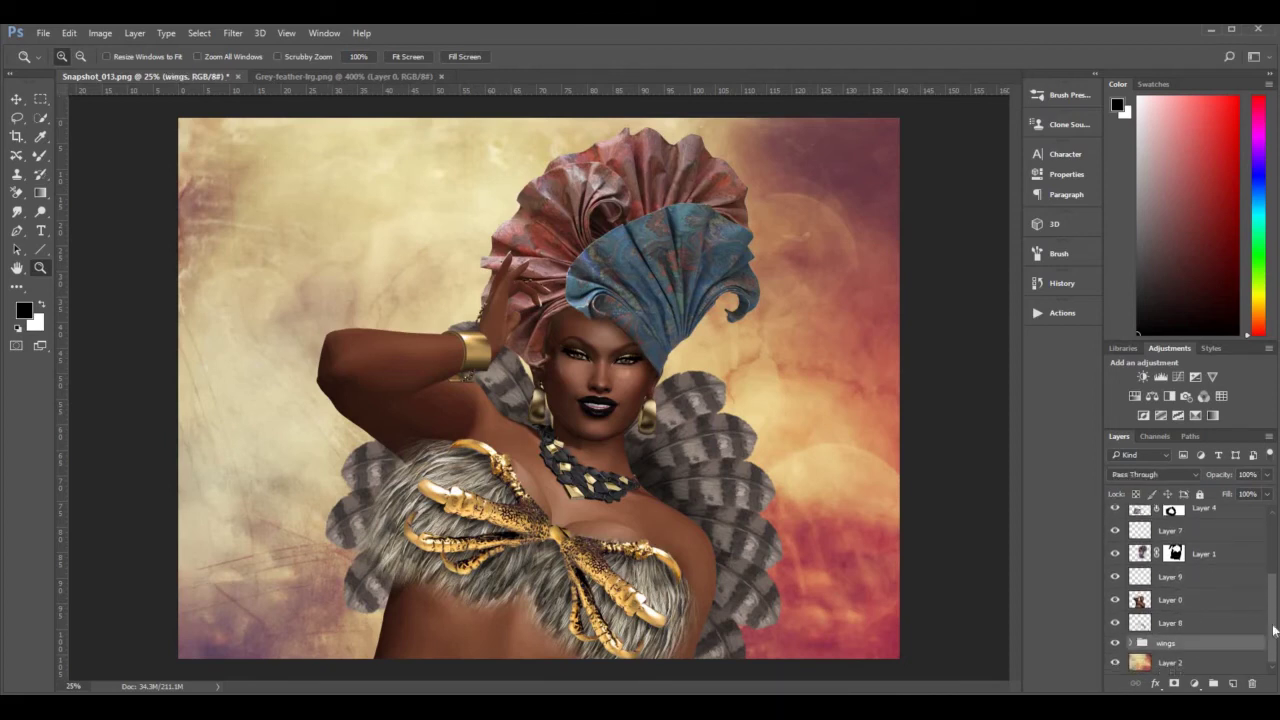
pyautogui.scroll(3, 1274, 609)
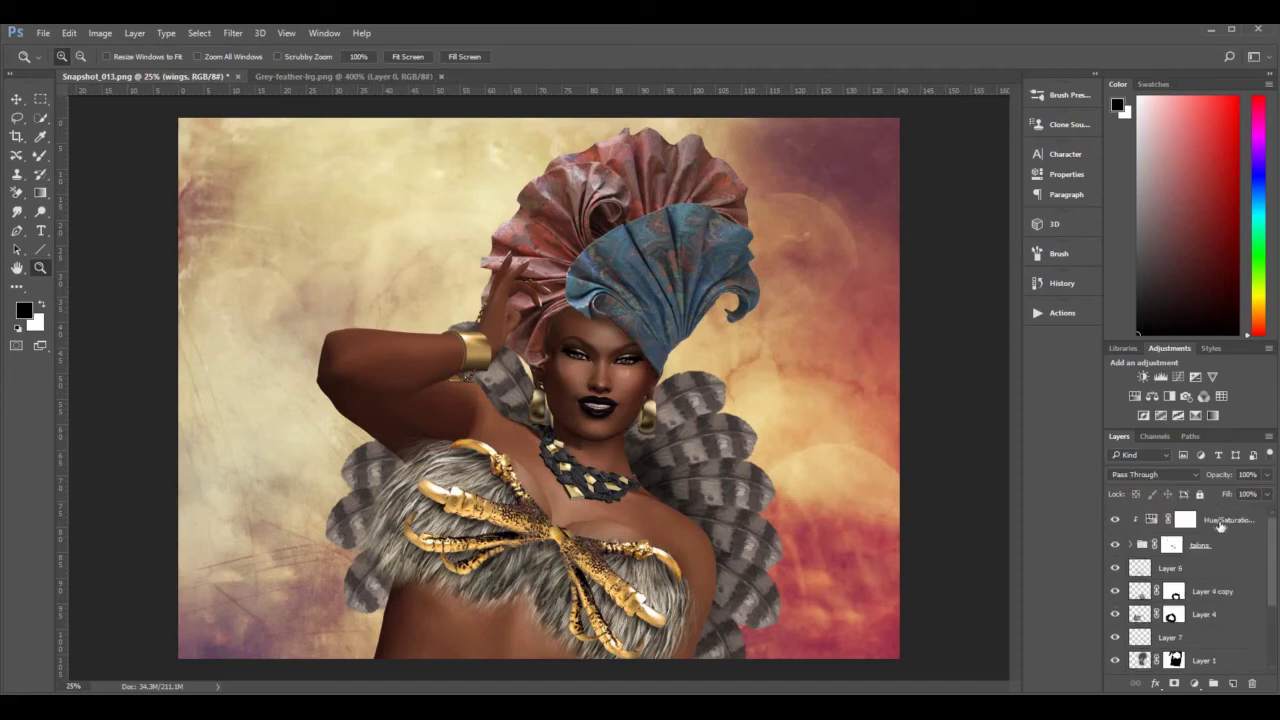
pyautogui.click(1222, 525)
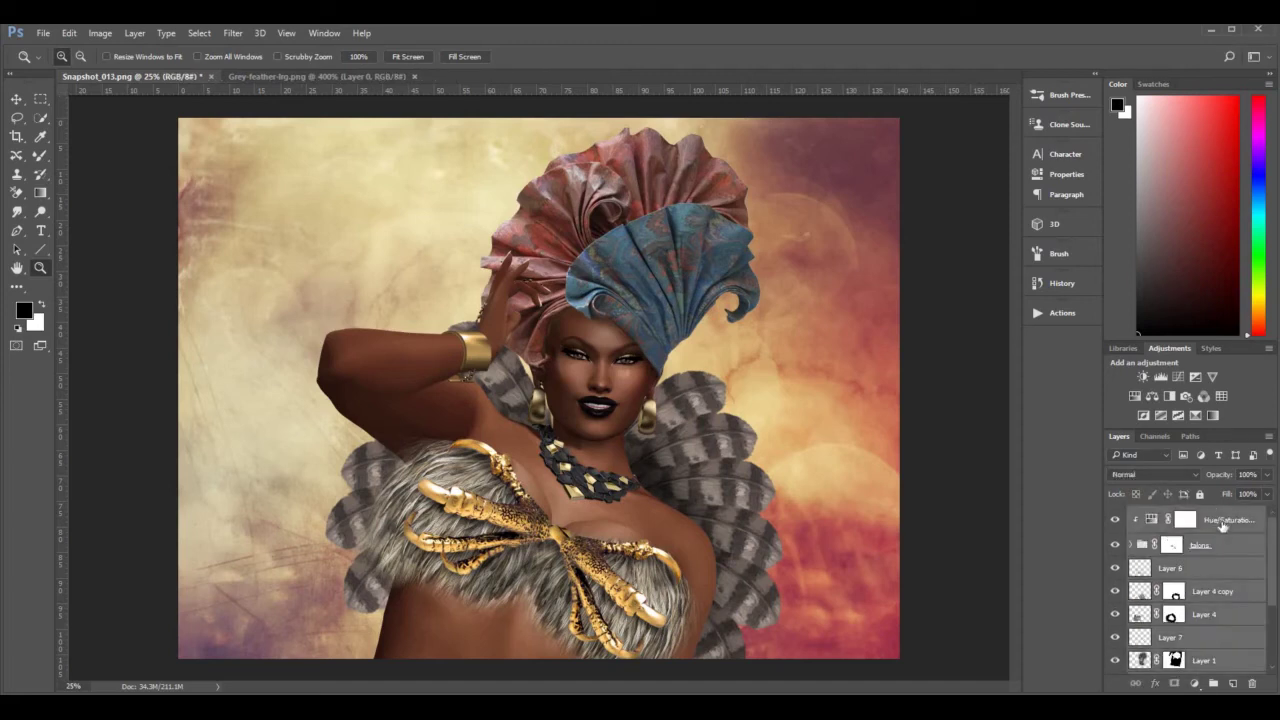
# Transform the selected figure layers: scale to 116.69%, rotate to about -22.6°, and reposition the woman within the canvas.
pyautogui.hotkey('ctrl', 't')
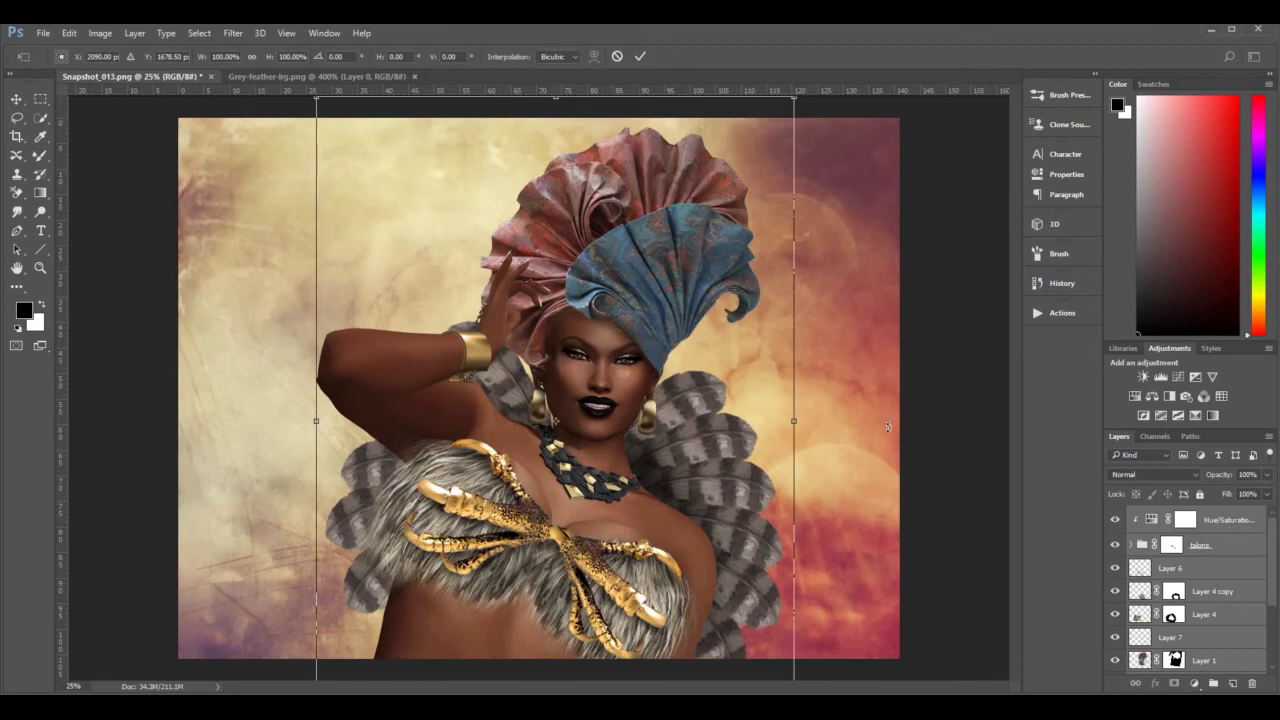
pyautogui.moveTo(876, 362); pyautogui.dragTo(878, 274)
pyautogui.moveTo(873, 662); pyautogui.dragTo(960, 712)
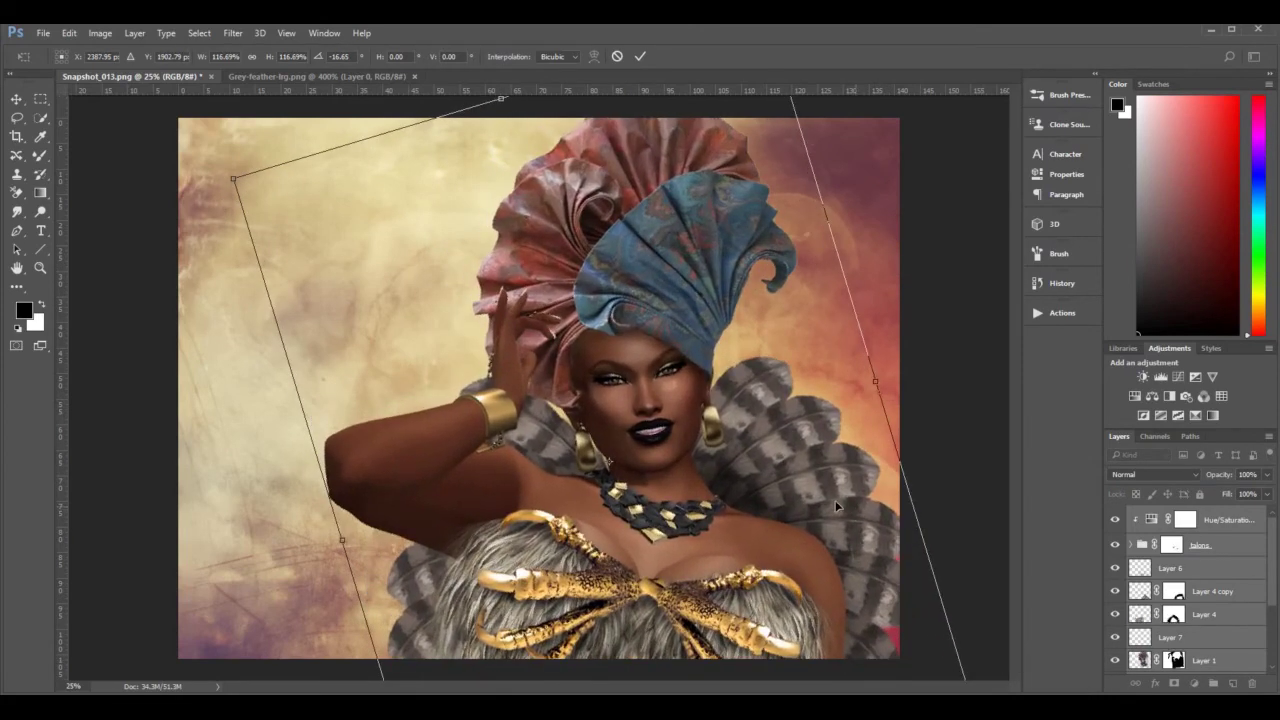
pyautogui.moveTo(855, 505); pyautogui.dragTo(830, 505)
pyautogui.moveTo(931, 446); pyautogui.dragTo(942, 438)
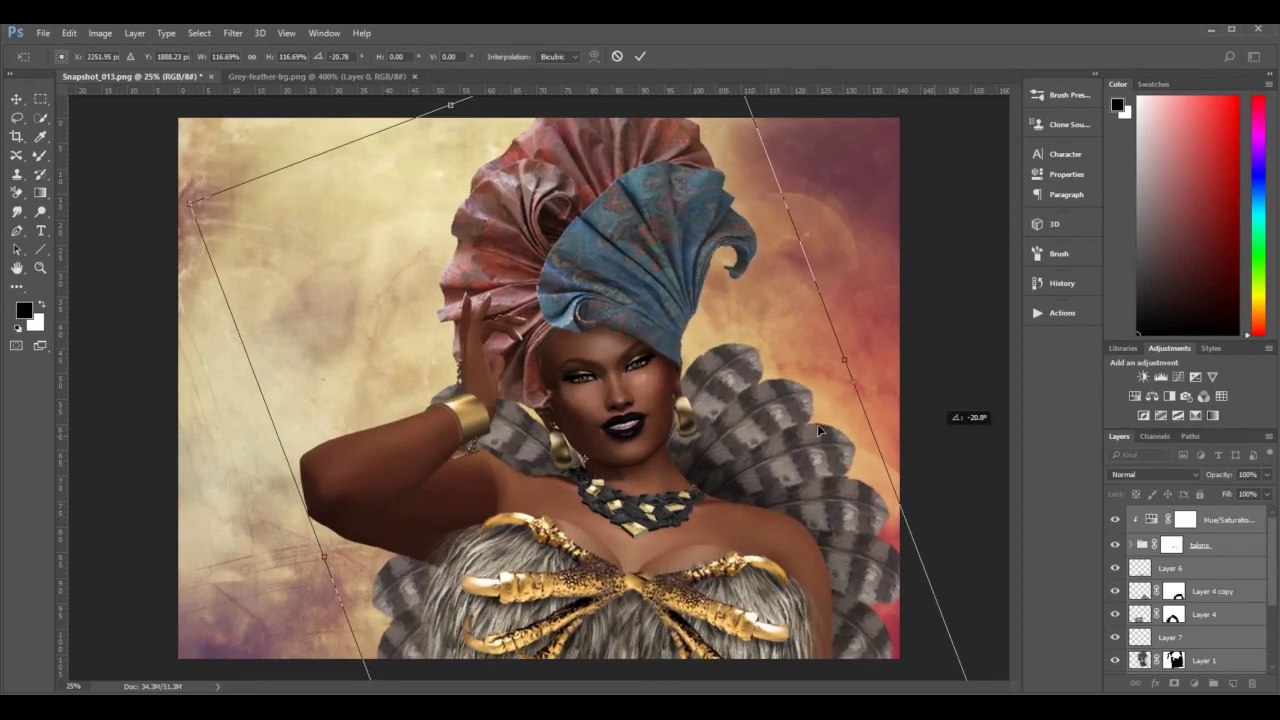
pyautogui.moveTo(830, 421)
pyautogui.mouseDown()
pyautogui.moveTo(806, 427)
pyautogui.moveTo(832, 436)
pyautogui.mouseUp()
pyautogui.moveTo(886, 394); pyautogui.dragTo(890, 384)
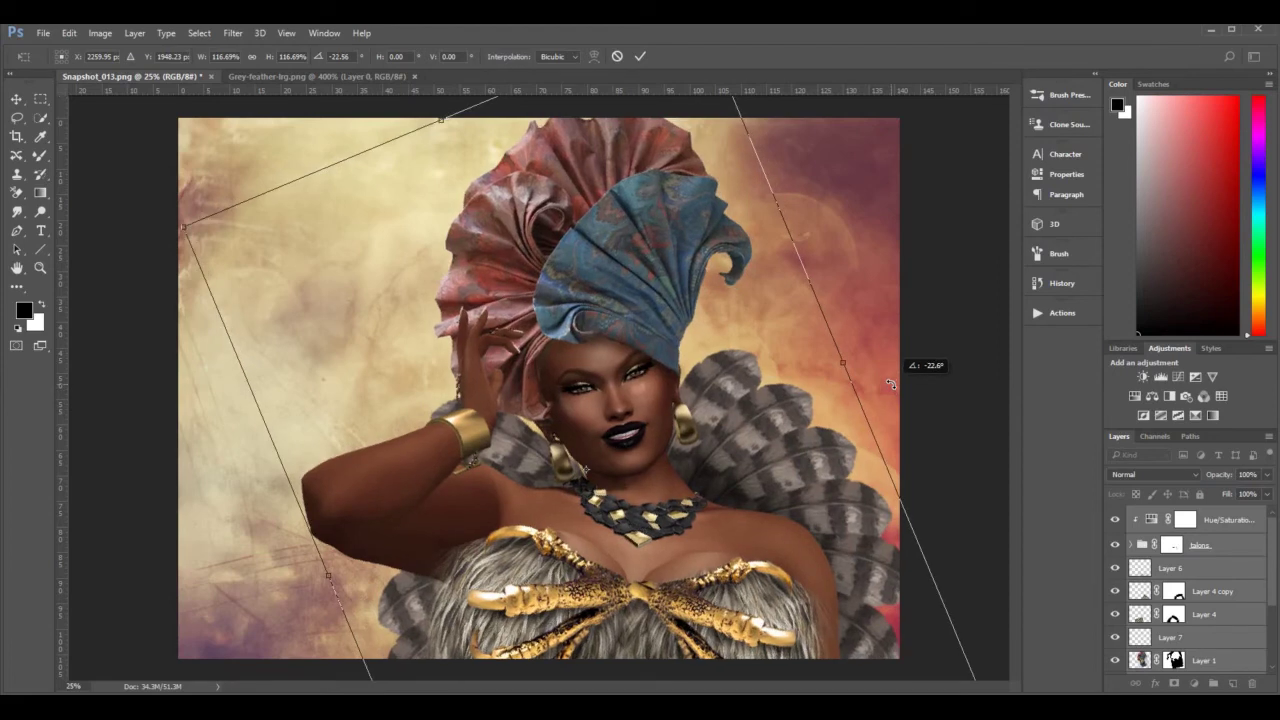
pyautogui.moveTo(890, 384); pyautogui.dragTo(890, 384)
pyautogui.press('z')
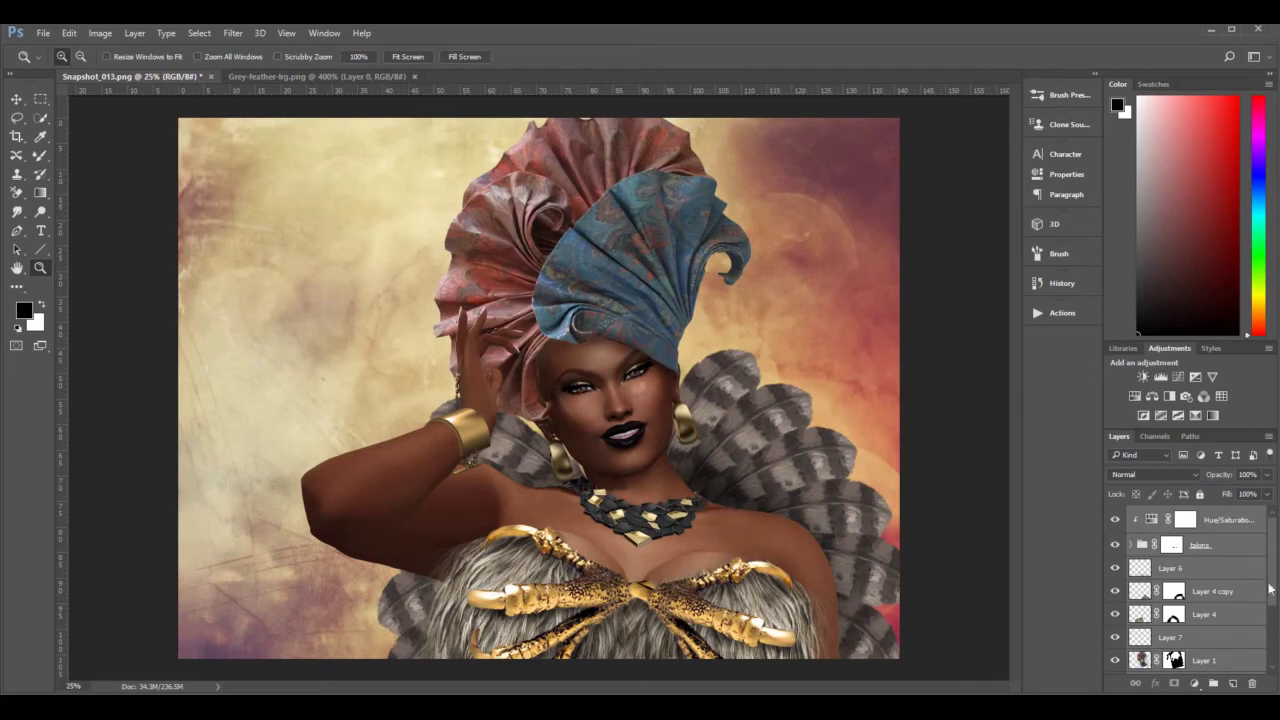
# Hide background Layer 2 and stamp all visible layers into a new layer above the Hue/Saturation adjustment.
pyautogui.scroll(-3, 1270, 640)
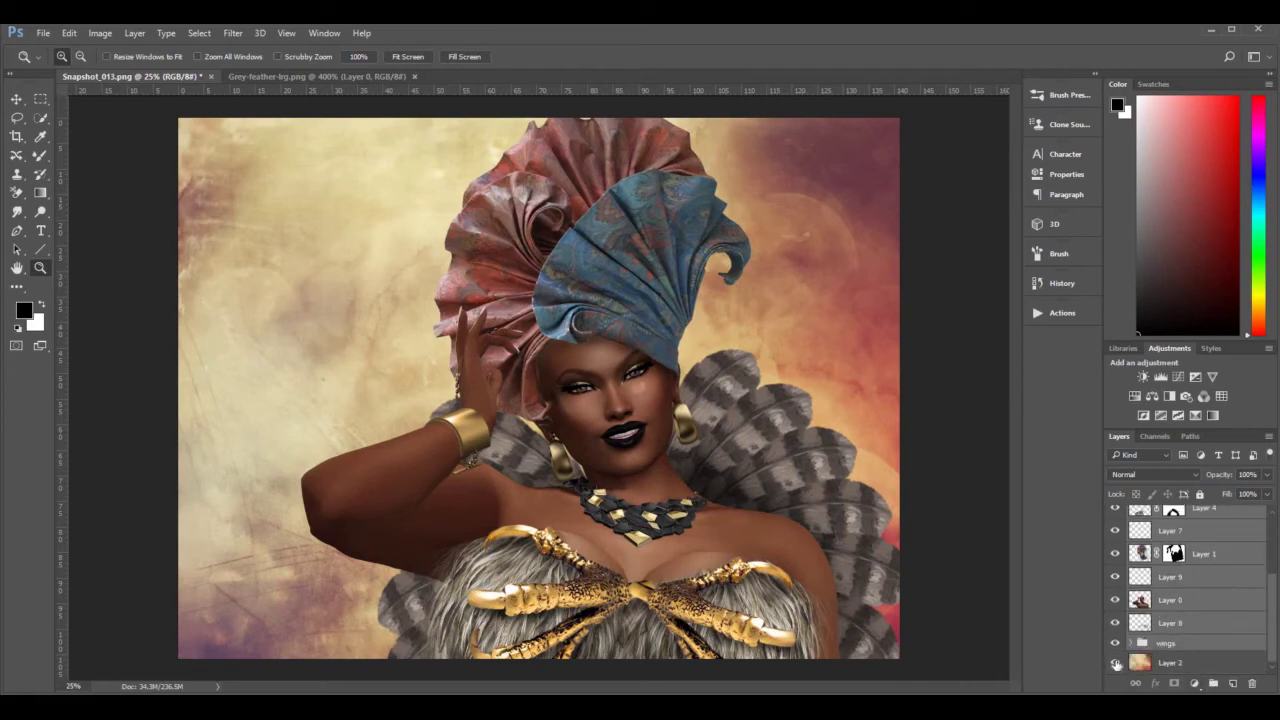
pyautogui.click(1116, 663)
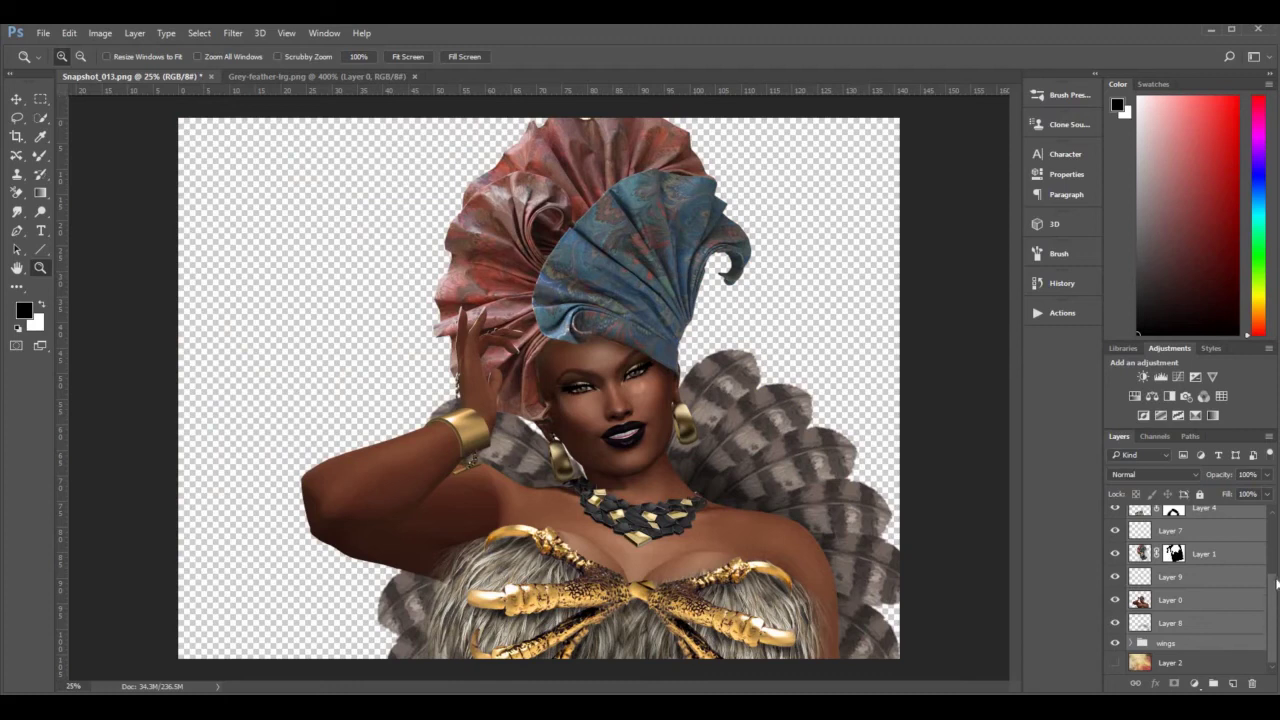
pyautogui.scroll(5, 1240, 540)
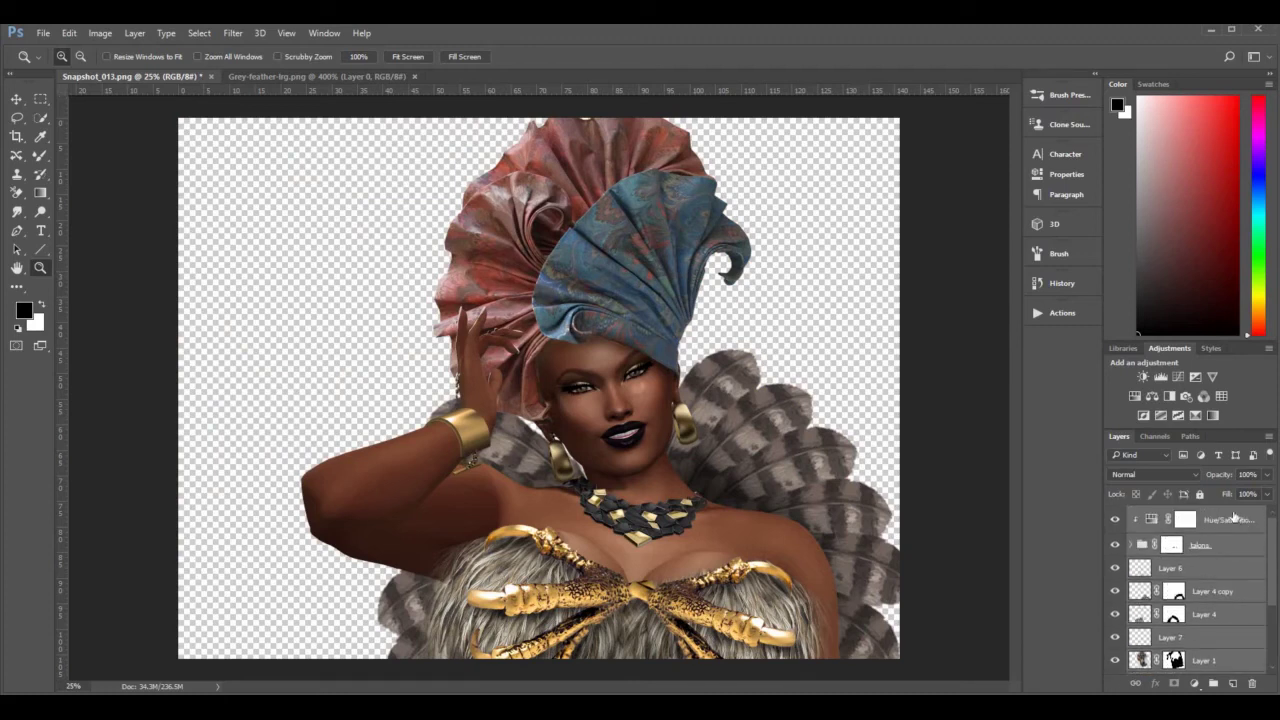
pyautogui.click(1234, 518)
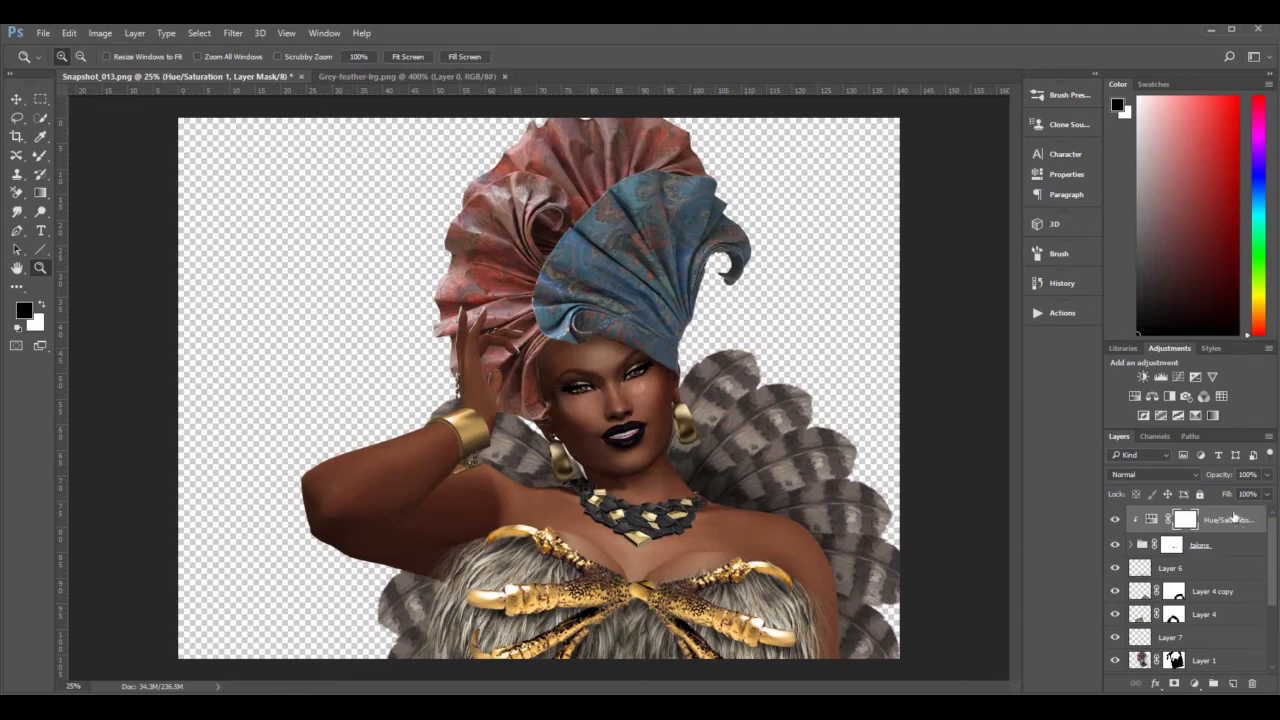
pyautogui.hotkey('ctrl', 'shift', 'alt', 'e')
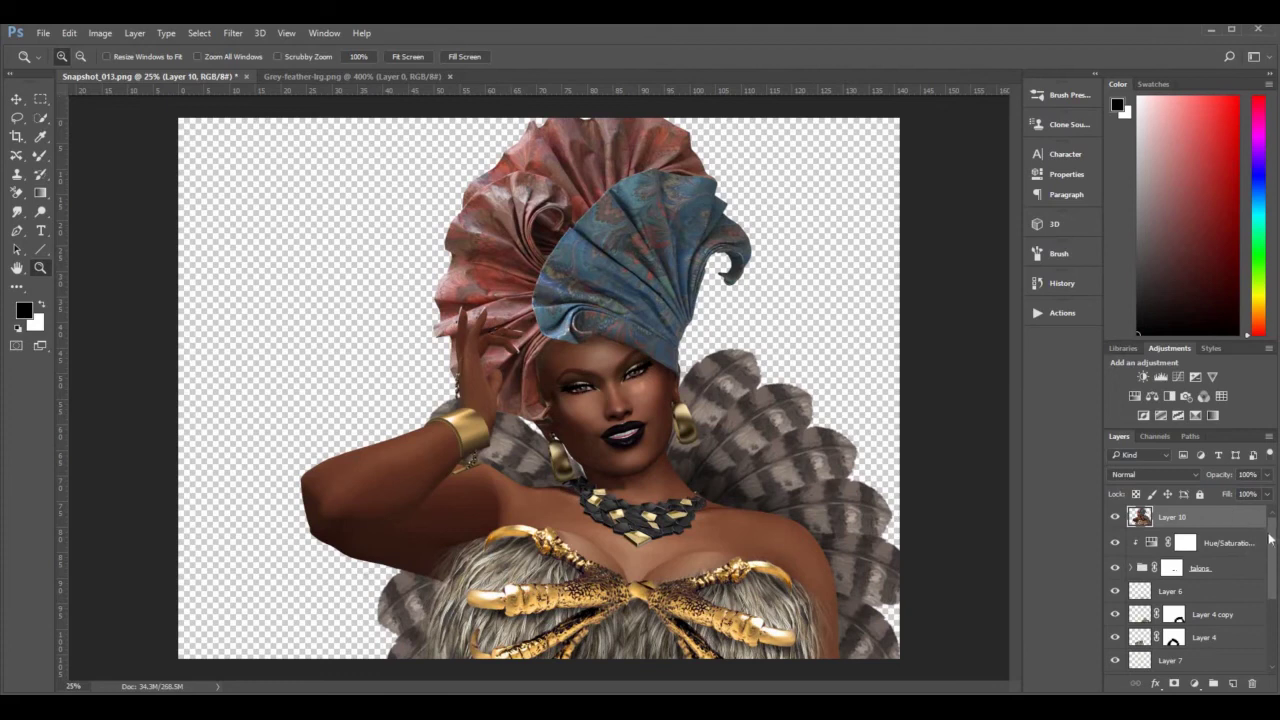
# Move background Layer 2 directly beneath Layer 10, make it visible, and check it with Layer 10 toggled off and on.
pyautogui.moveTo(1274, 550)
pyautogui.mouseDown()
pyautogui.moveTo(1275, 565)
pyautogui.moveTo(1276, 548)
pyautogui.mouseUp()
pyautogui.scroll(-3, 1178, 620)
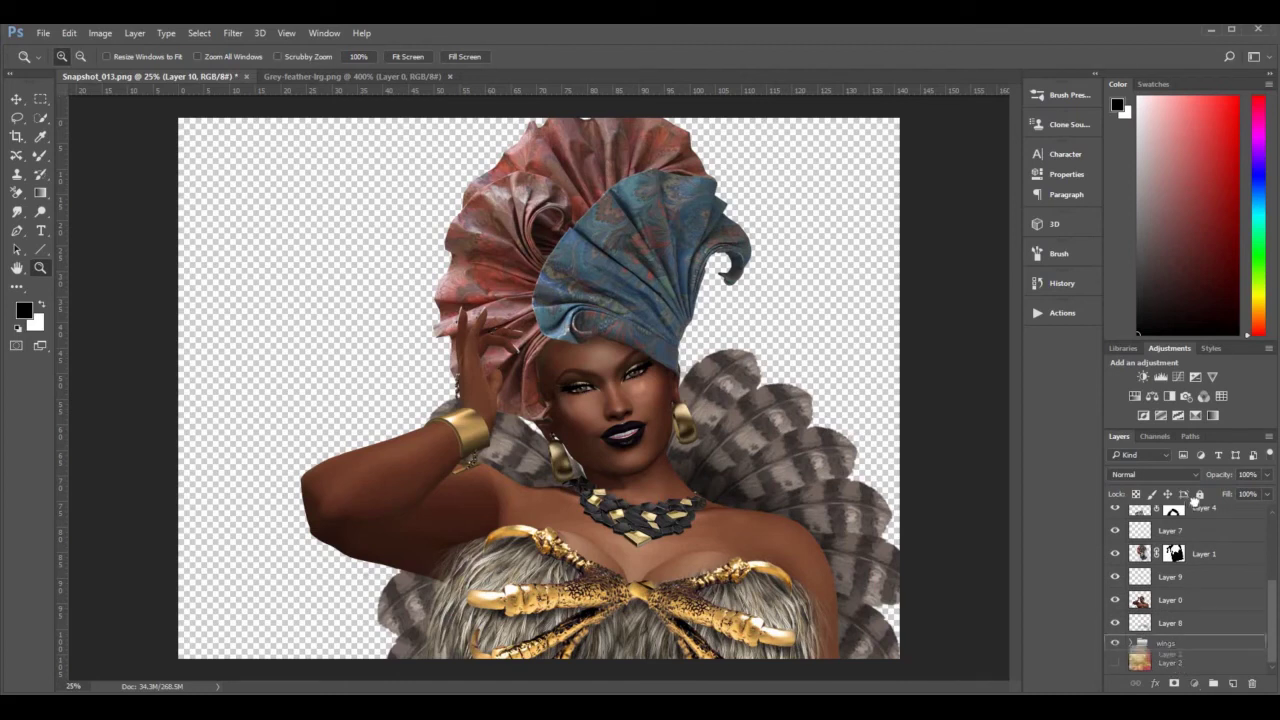
pyautogui.scroll(5, 1182, 640)
pyautogui.moveTo(1188, 576); pyautogui.dragTo(1196, 536)
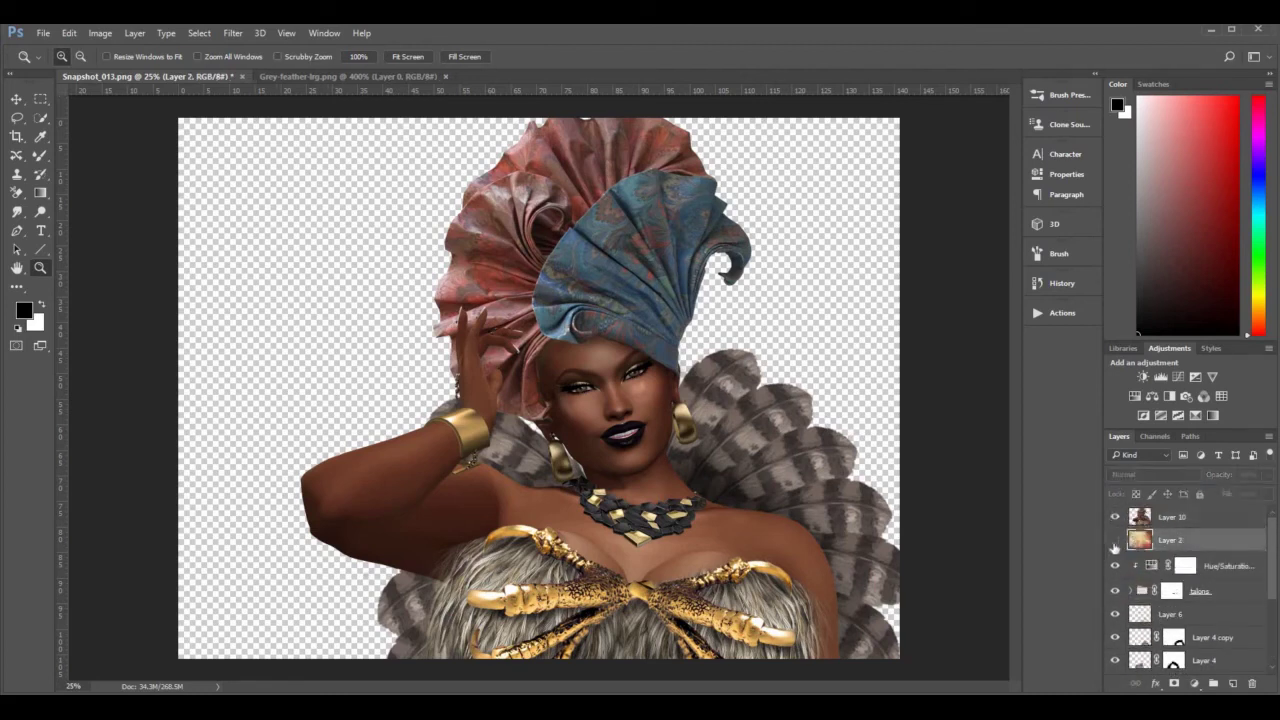
pyautogui.click(1115, 541)
pyautogui.click(1115, 517)
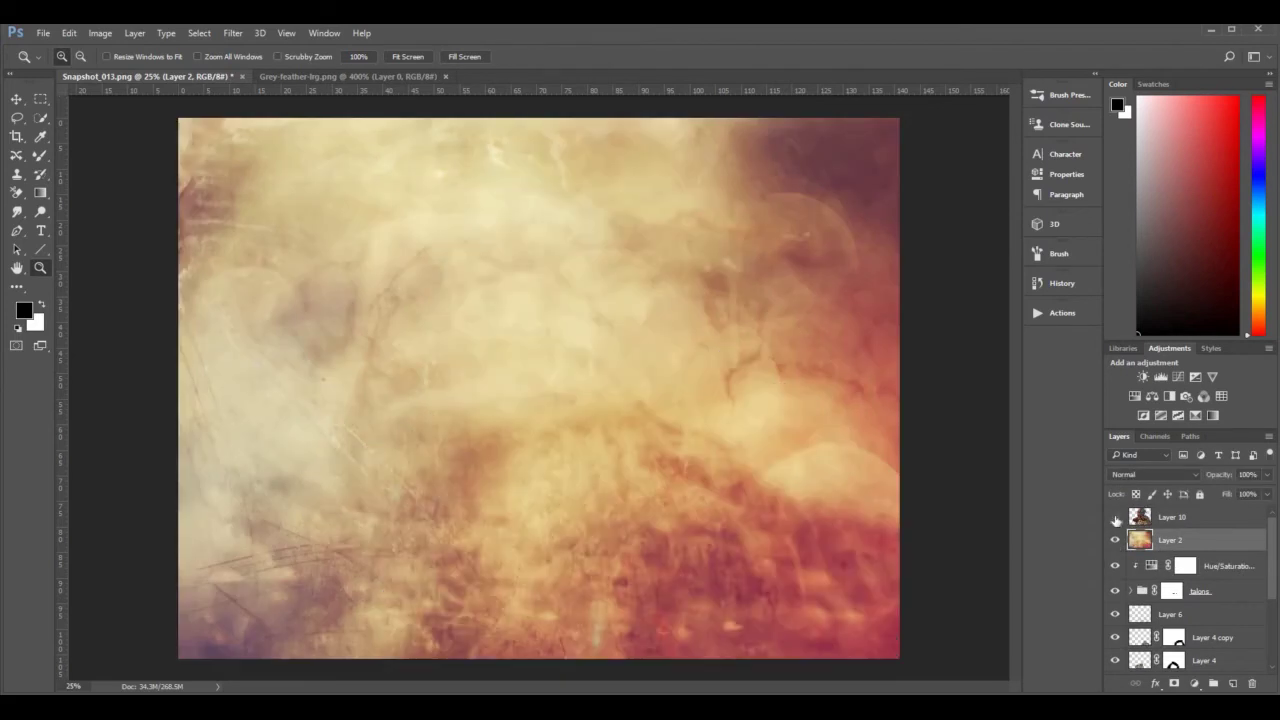
pyautogui.click(1115, 517)
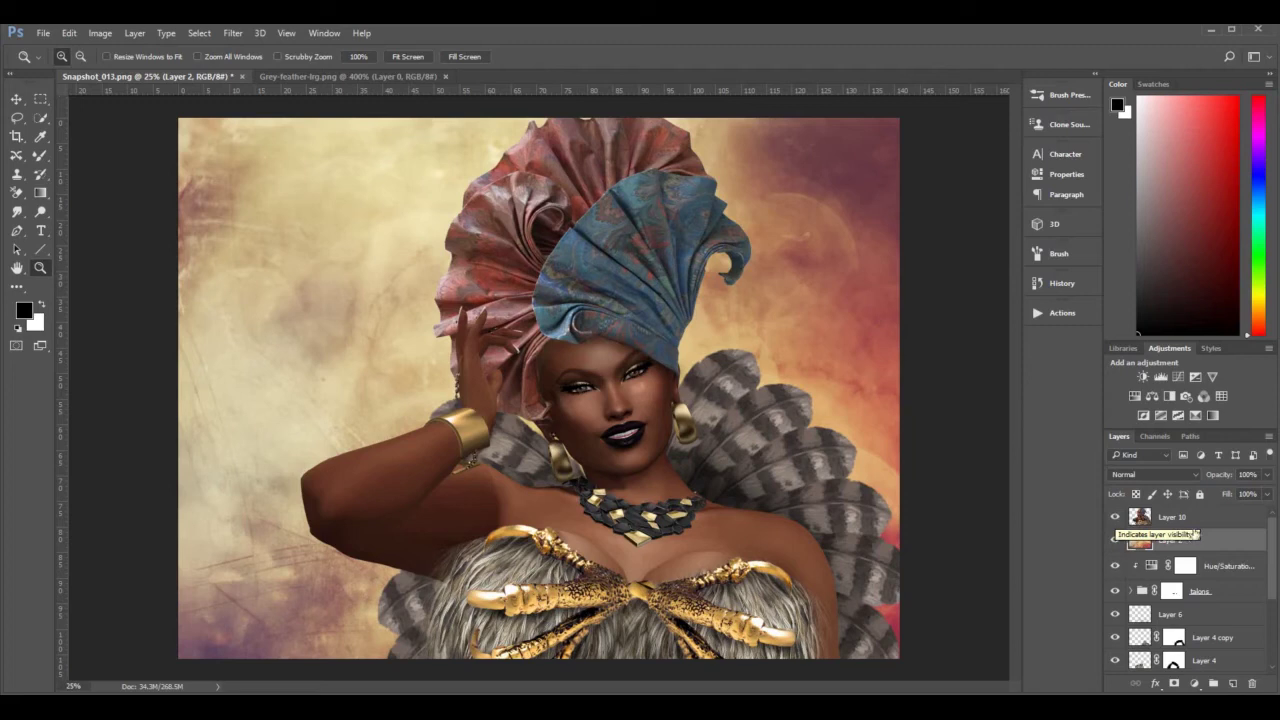
# Duplicate Layer 10 and add a Color Dodge Inner Shadow to the copy with angle 146°, distance 34 px and size 40 px.
pyautogui.click(1224, 522)
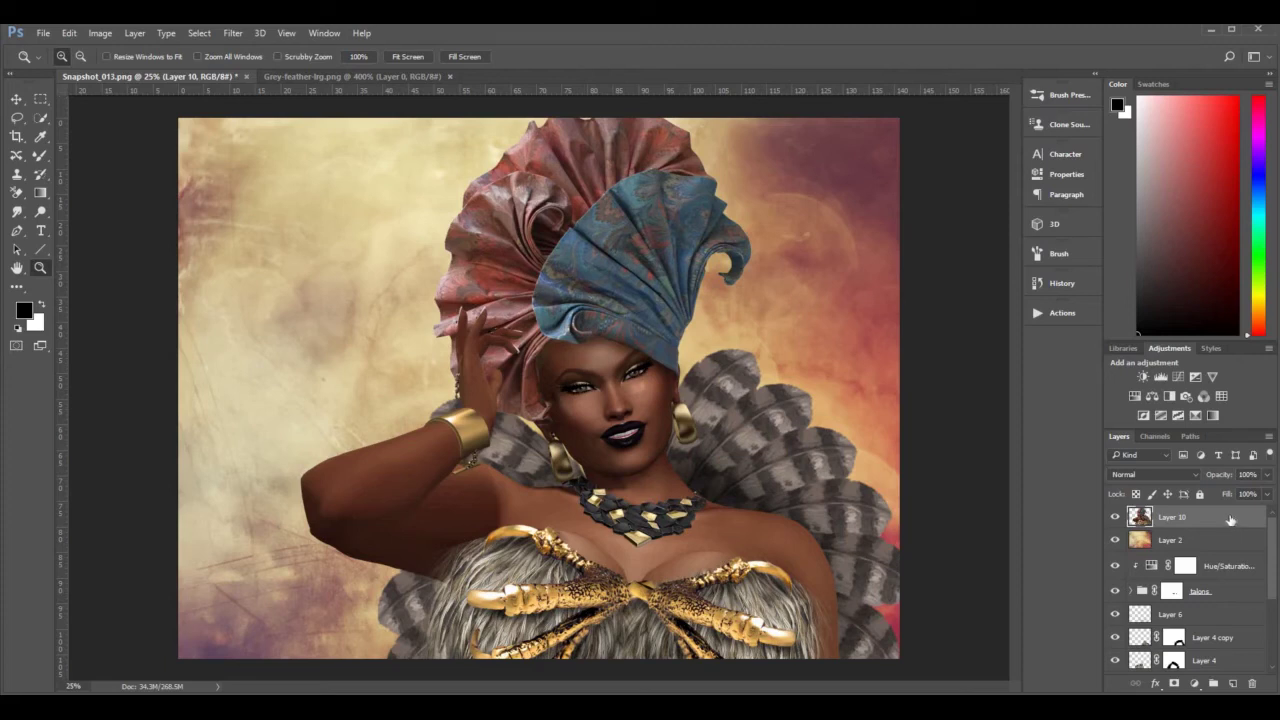
pyautogui.hotkey('ctrl', 'j')
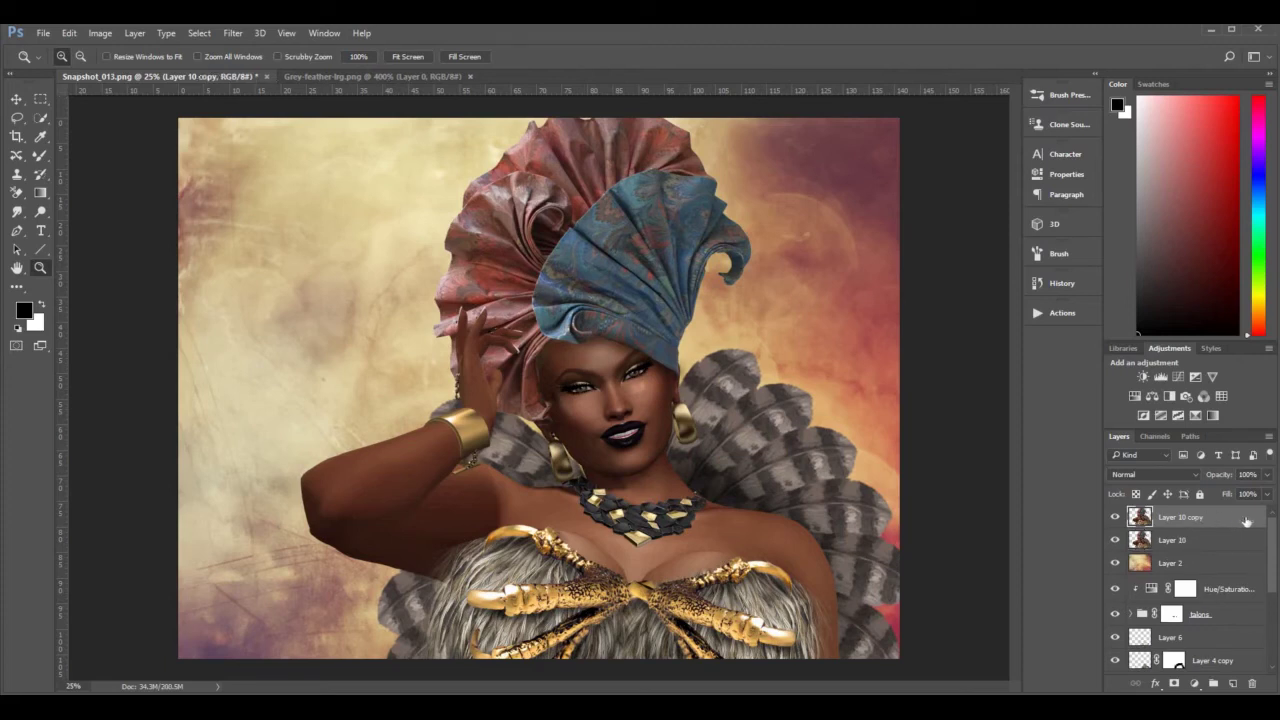
pyautogui.doubleClick(1247, 521)
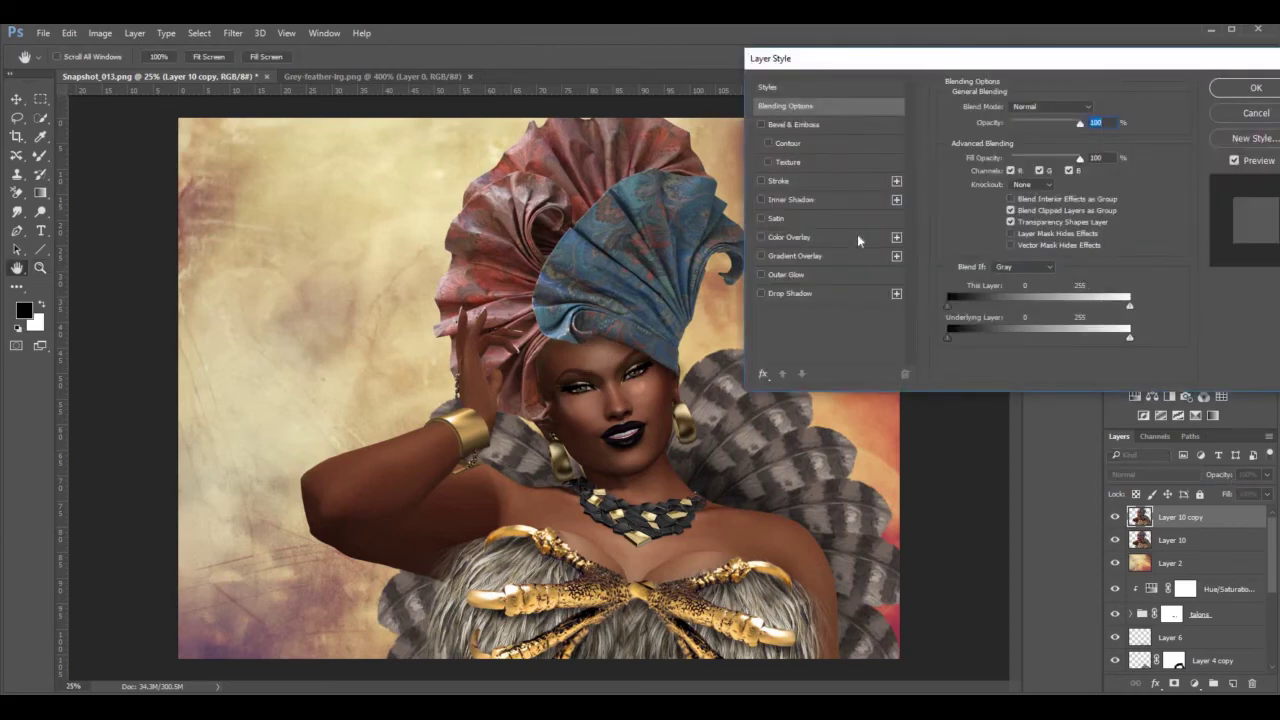
pyautogui.click(847, 199)
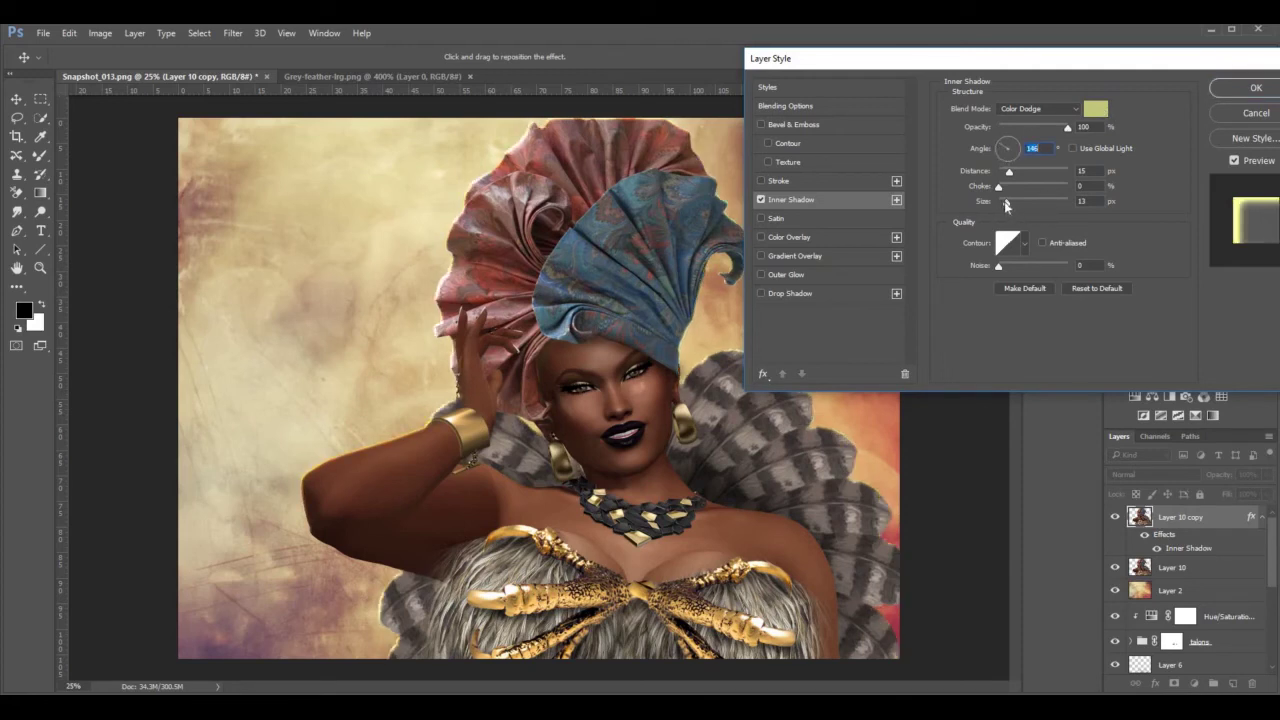
pyautogui.moveTo(1006, 204)
pyautogui.mouseDown()
pyautogui.moveTo(1029, 174)
pyautogui.moveTo(1016, 207)
pyautogui.moveTo(1016, 173)
pyautogui.moveTo(1015, 207)
pyautogui.mouseUp()
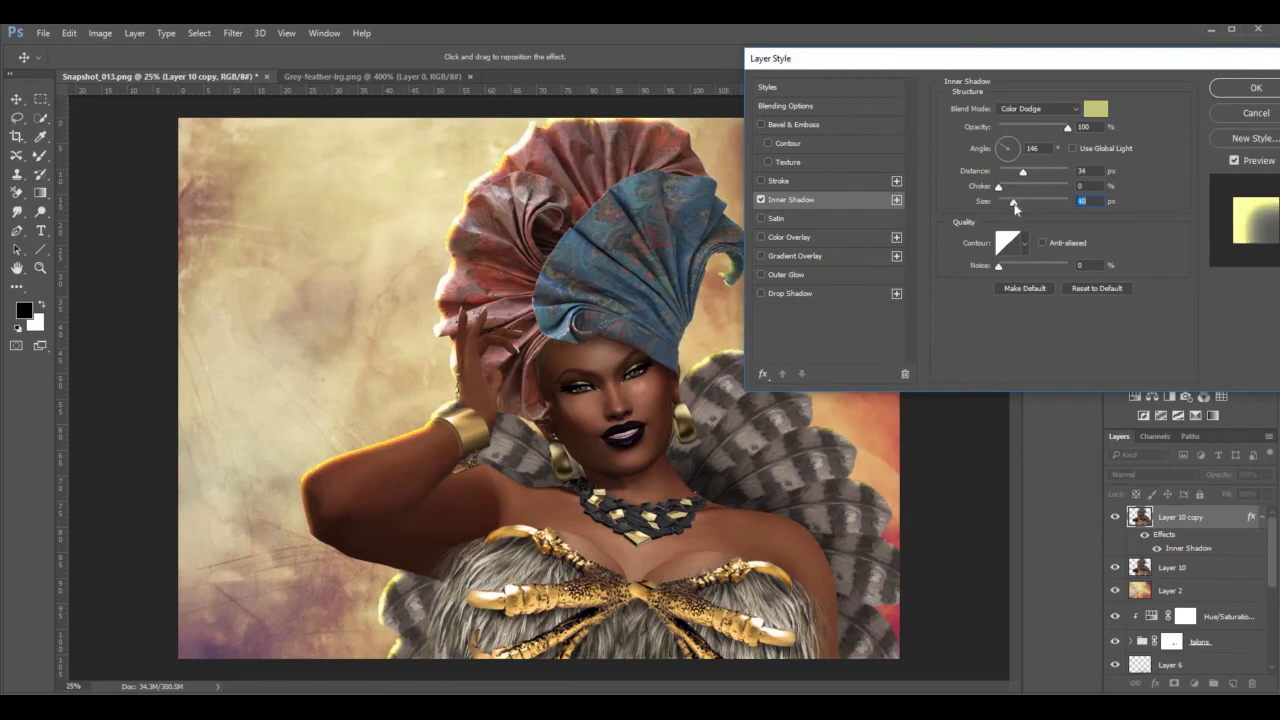
# Change the Inner Shadow colour to golden ochre ae9342.
pyautogui.click(1095, 109)
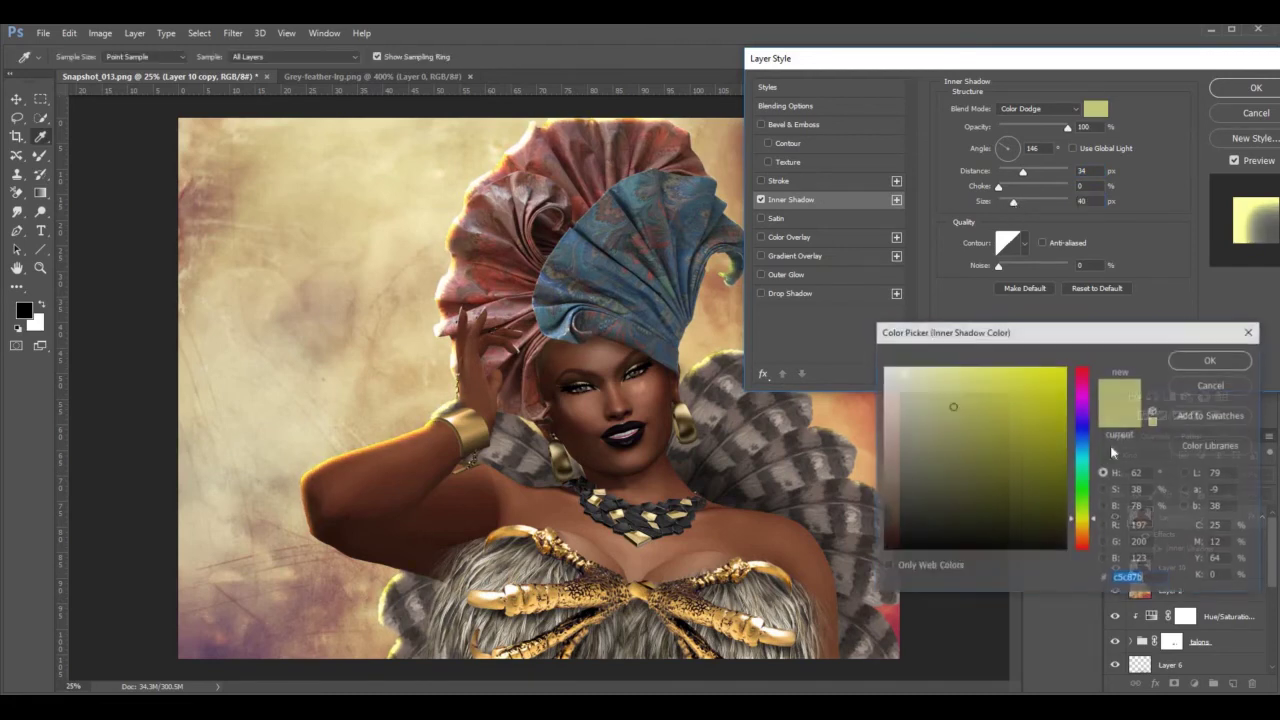
pyautogui.click(1002, 449)
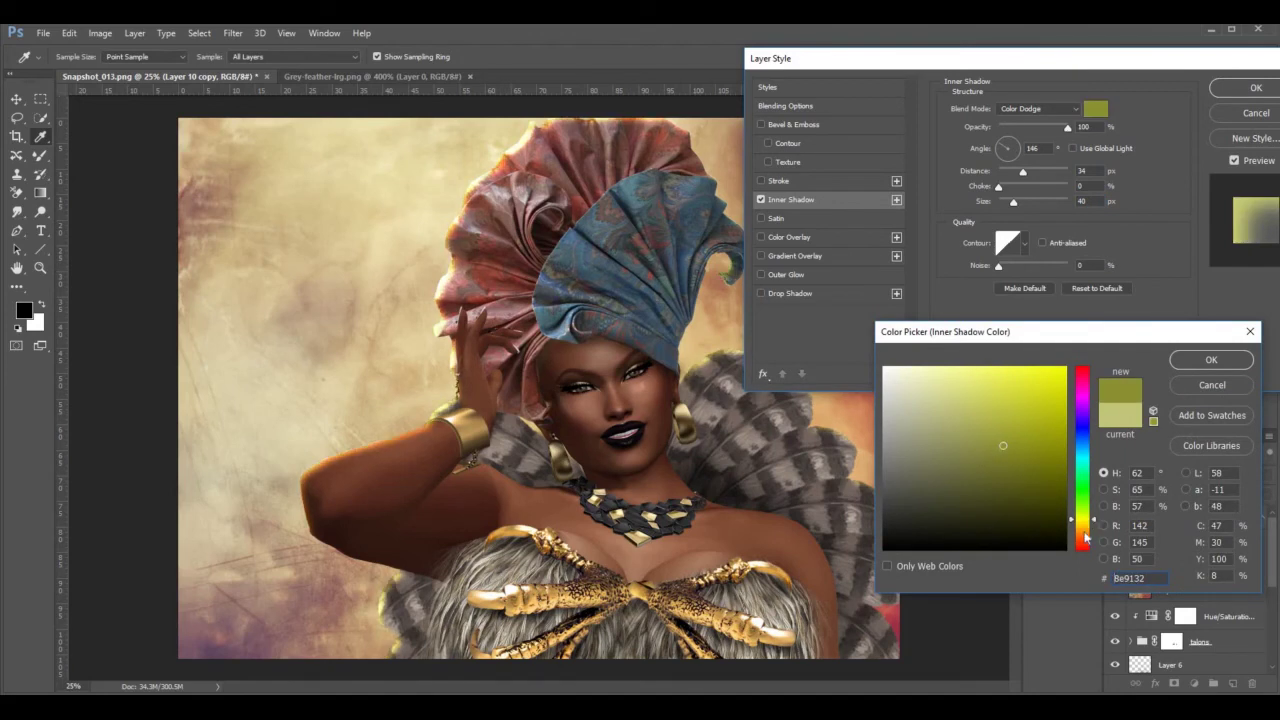
pyautogui.click(1085, 528)
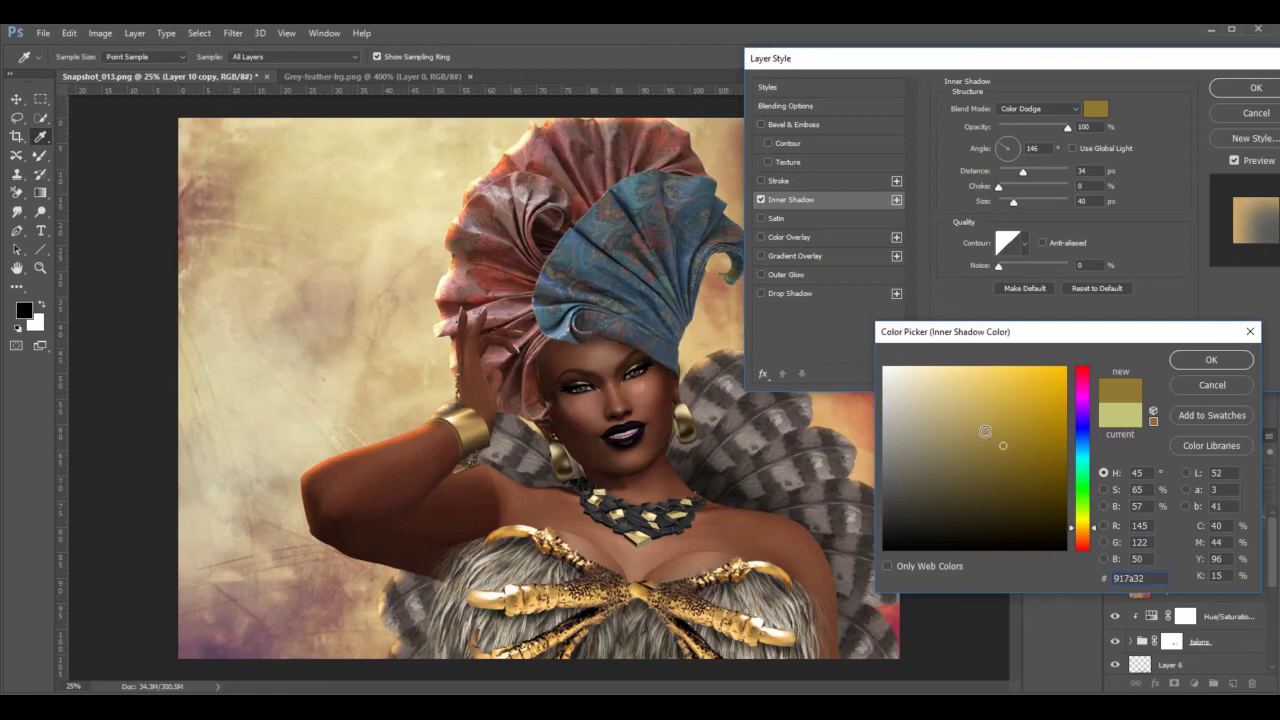
pyautogui.click(982, 430)
pyautogui.click(986, 420)
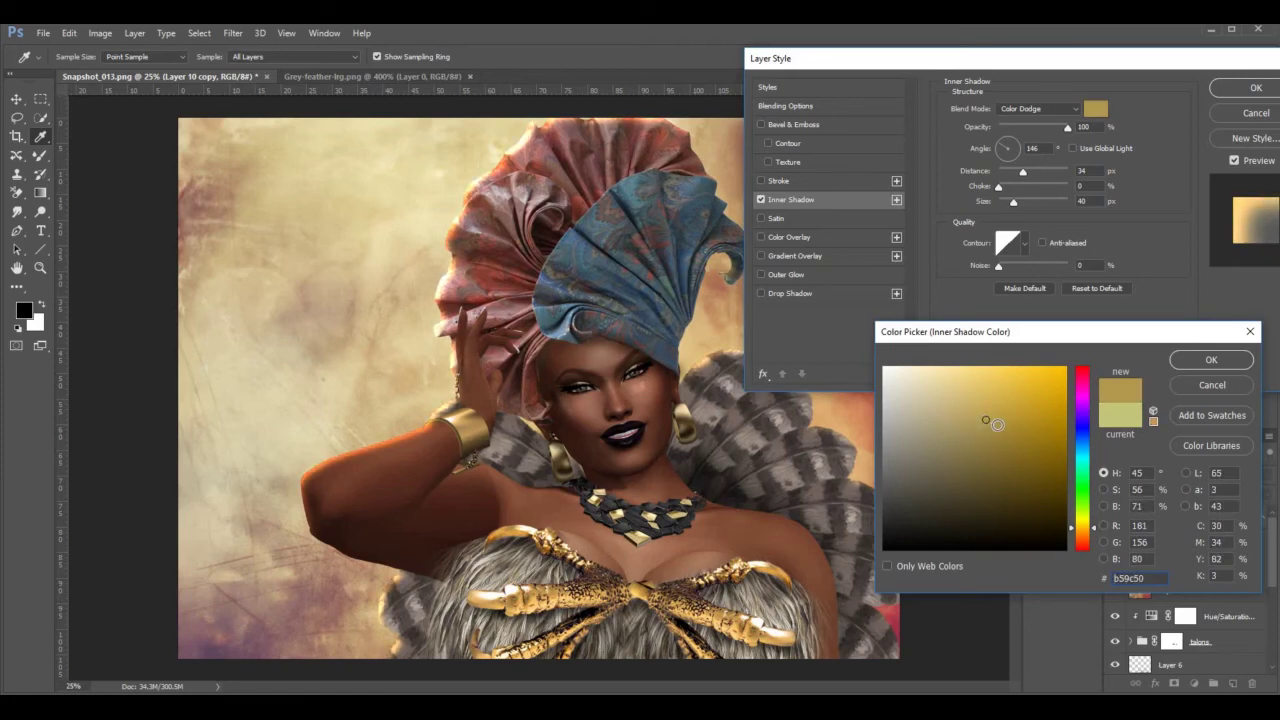
pyautogui.click(997, 424)
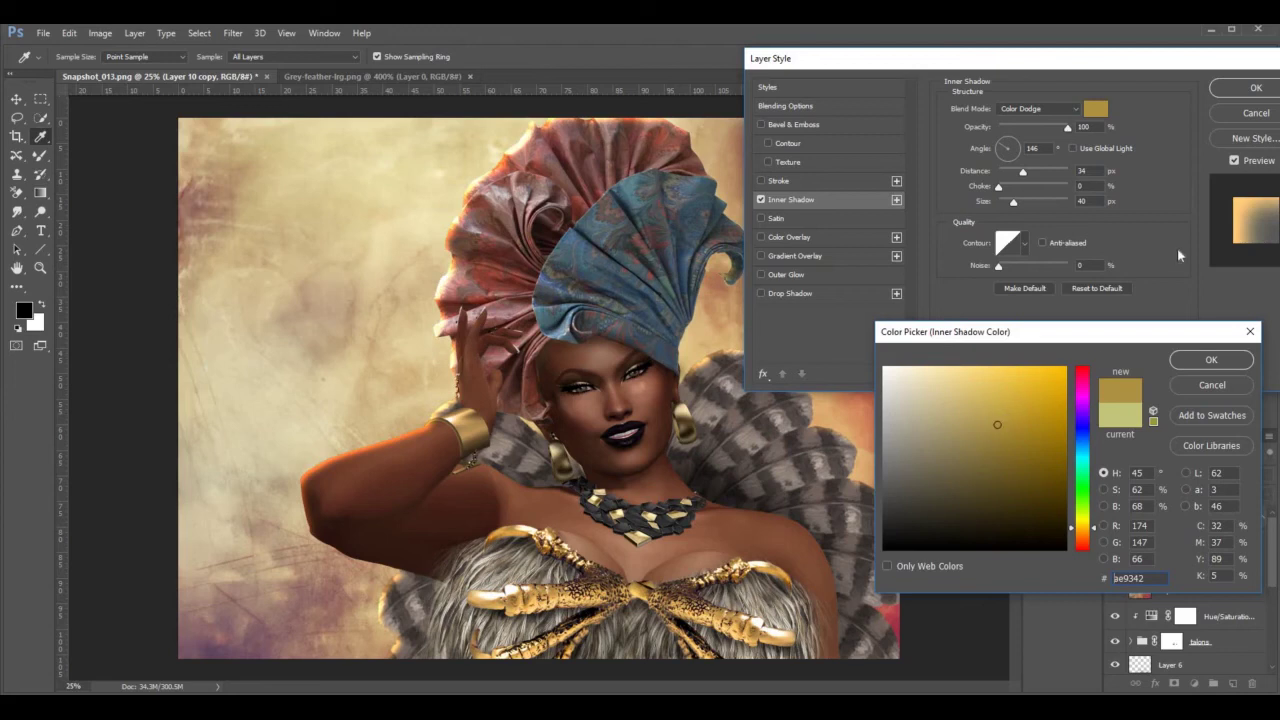
pyautogui.click(1256, 89)
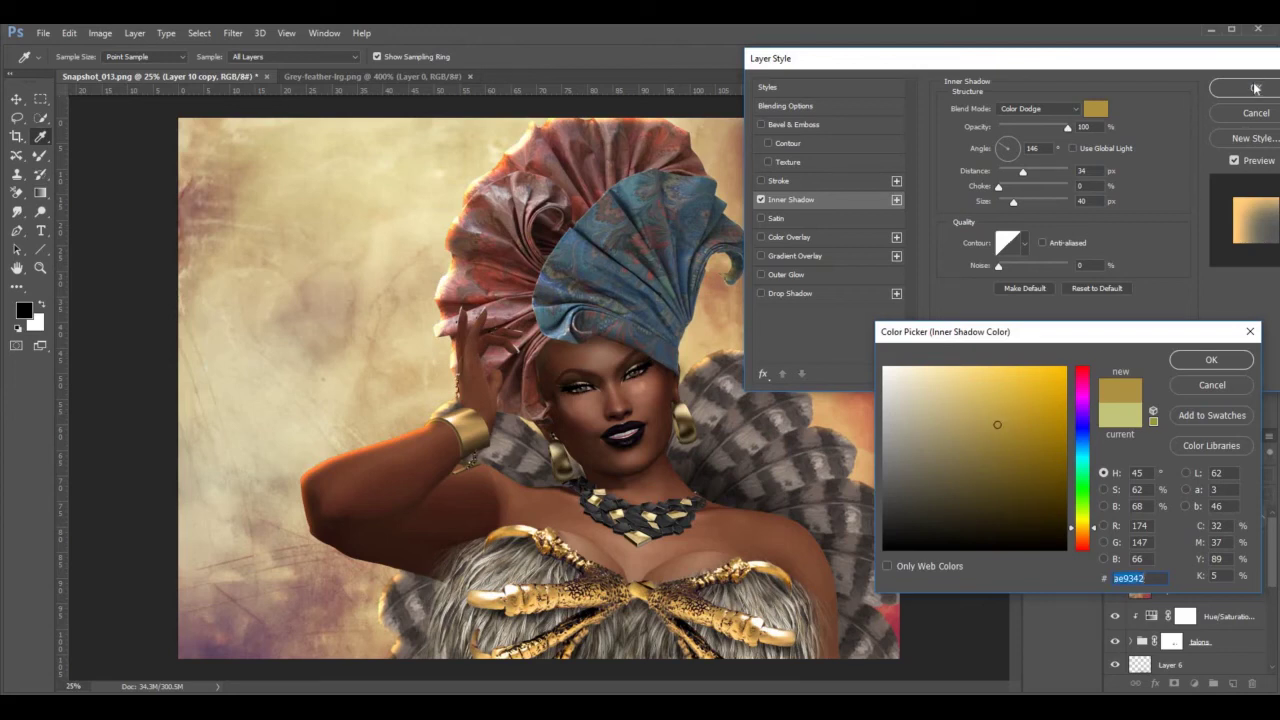
pyautogui.click(1226, 364)
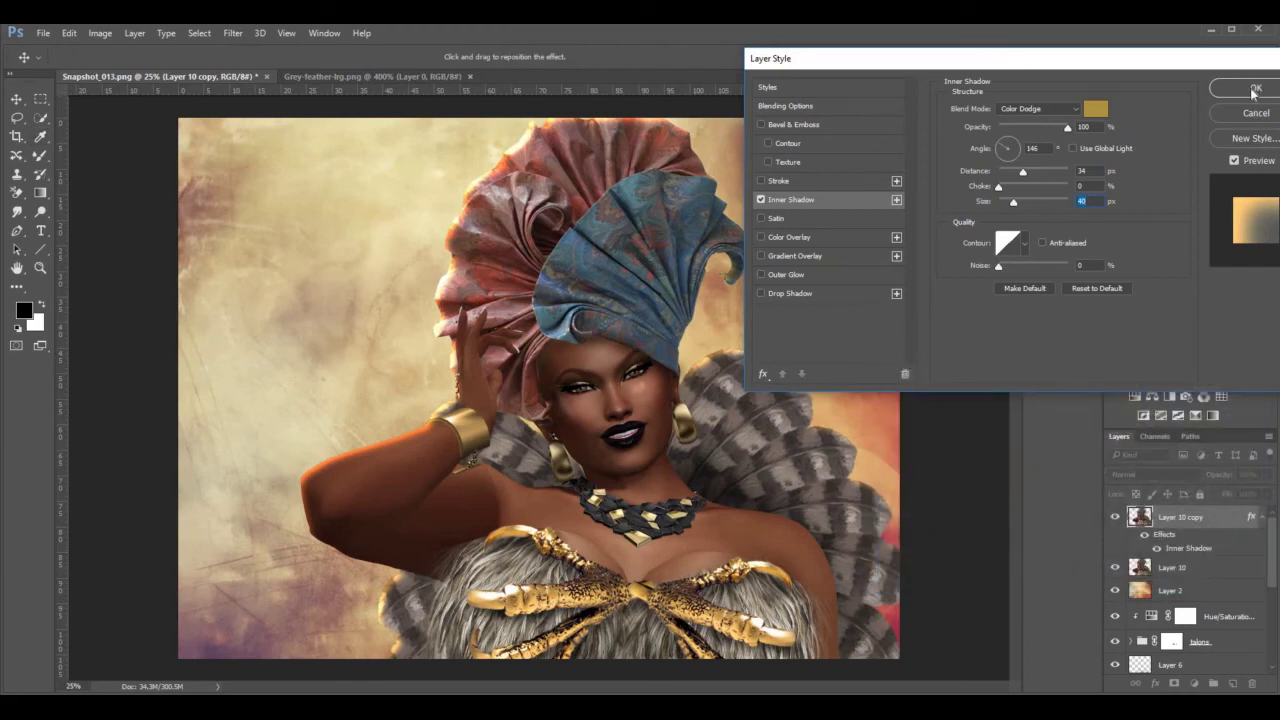
# Lower the Inner Shadow opacity, apply the layer style, and compare the figure with and without Layer 10 copy.
pyautogui.click(1067, 127)
pyautogui.click(1040, 127)
pyautogui.click(1055, 127)
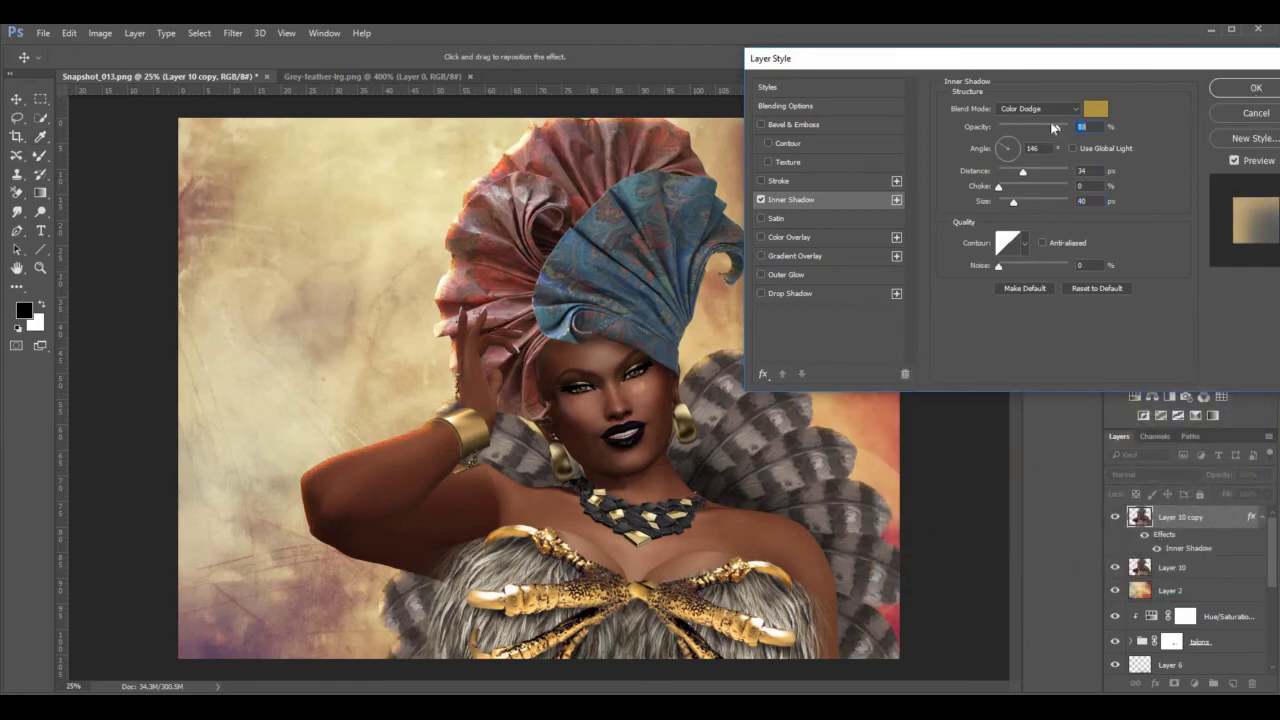
pyautogui.click(1030, 126)
pyautogui.click(1058, 126)
pyautogui.press('Return')
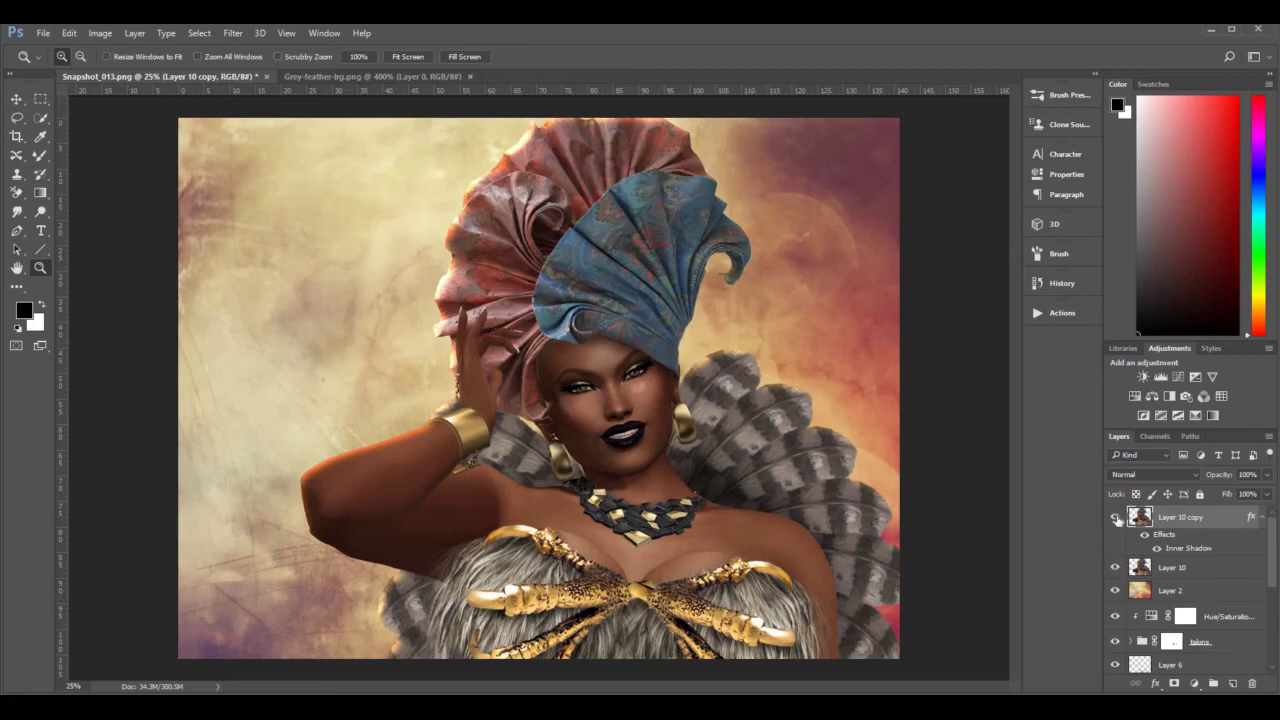
pyautogui.click(1116, 518)
pyautogui.click(1116, 518)
pyautogui.click(1116, 518)
pyautogui.click(1116, 518)
# Hide Layer 10 and add a layer mask to Layer 10 copy, inverted to black.
pyautogui.click(1116, 568)
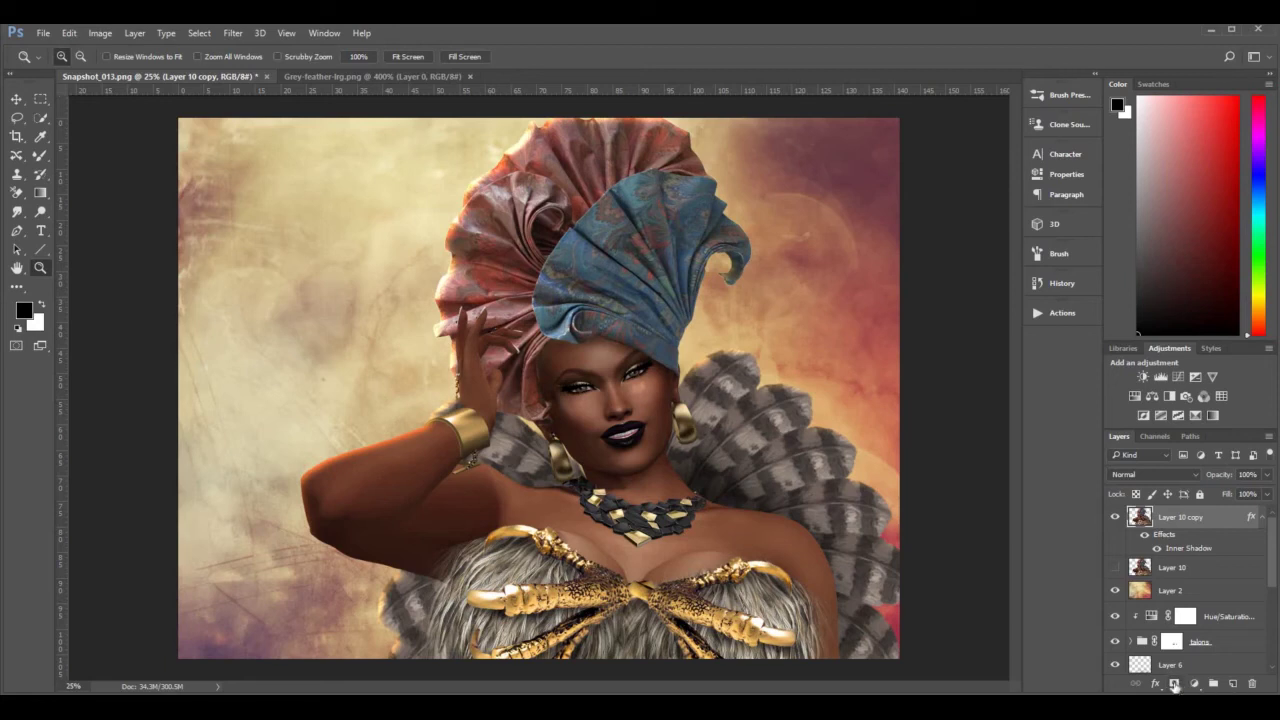
pyautogui.click(1174, 684)
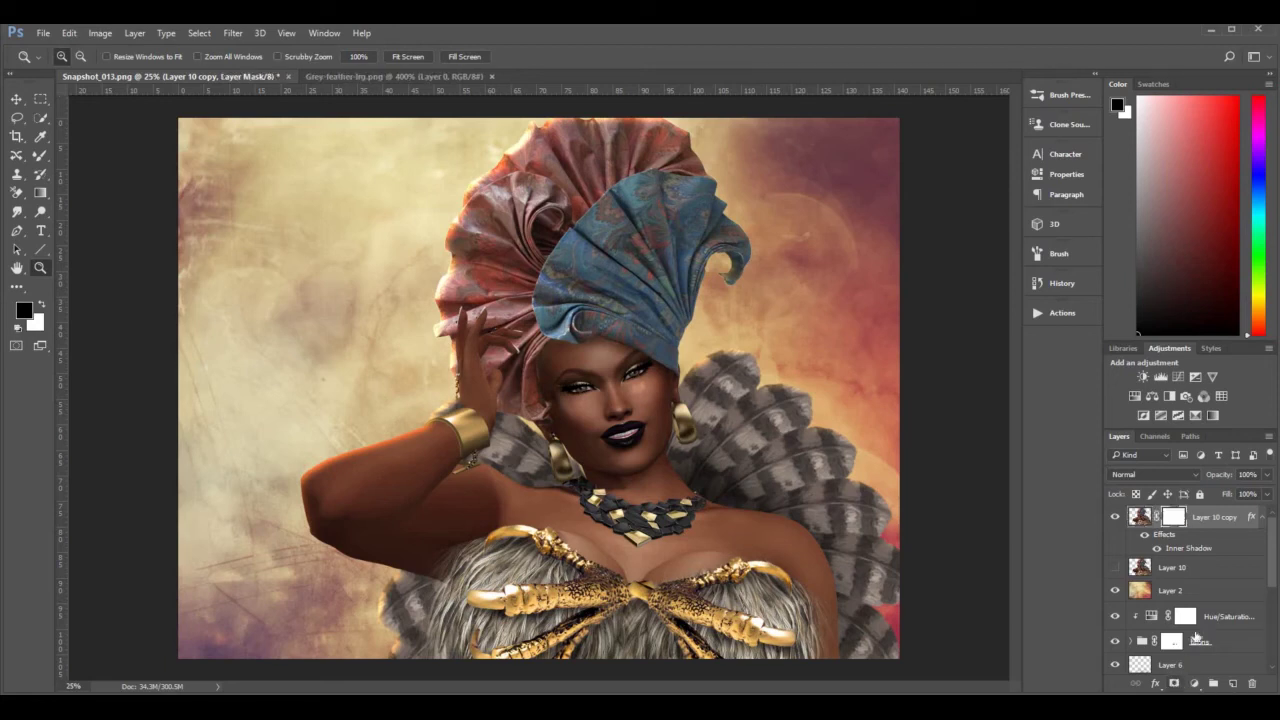
pyautogui.hotkey('ctrl', 'i')
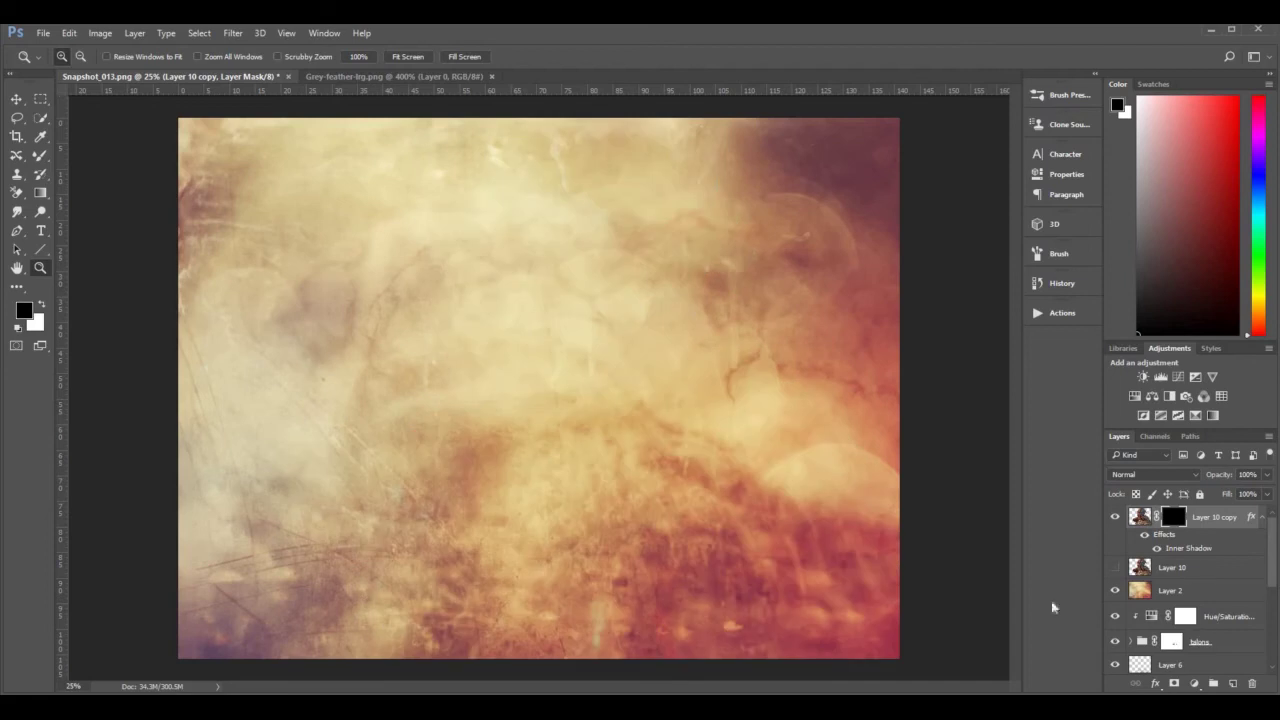
# Reveal the headdress, face, arm and upper body on Layer 10 copy's mask with white-to-transparent radial gradients, leaving the lower edges faded.
pyautogui.click(40, 193)
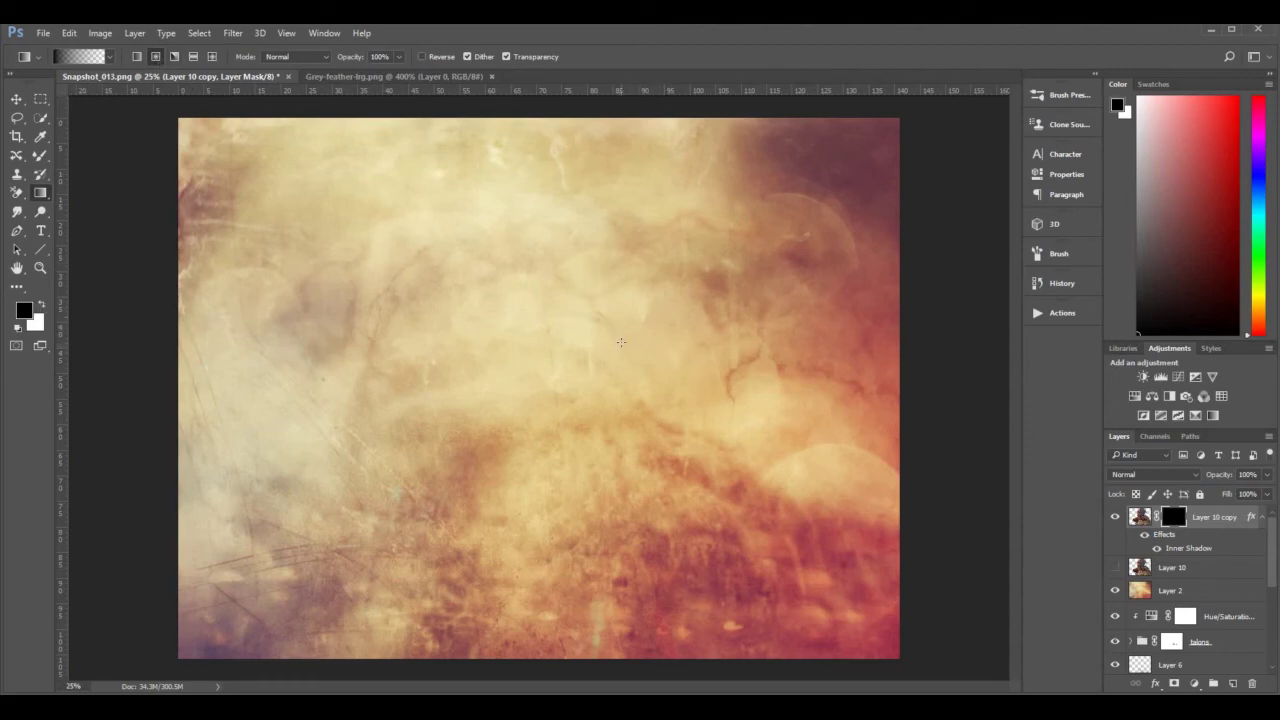
pyautogui.moveTo(620, 342); pyautogui.dragTo(772, 82)
pyautogui.press('x')
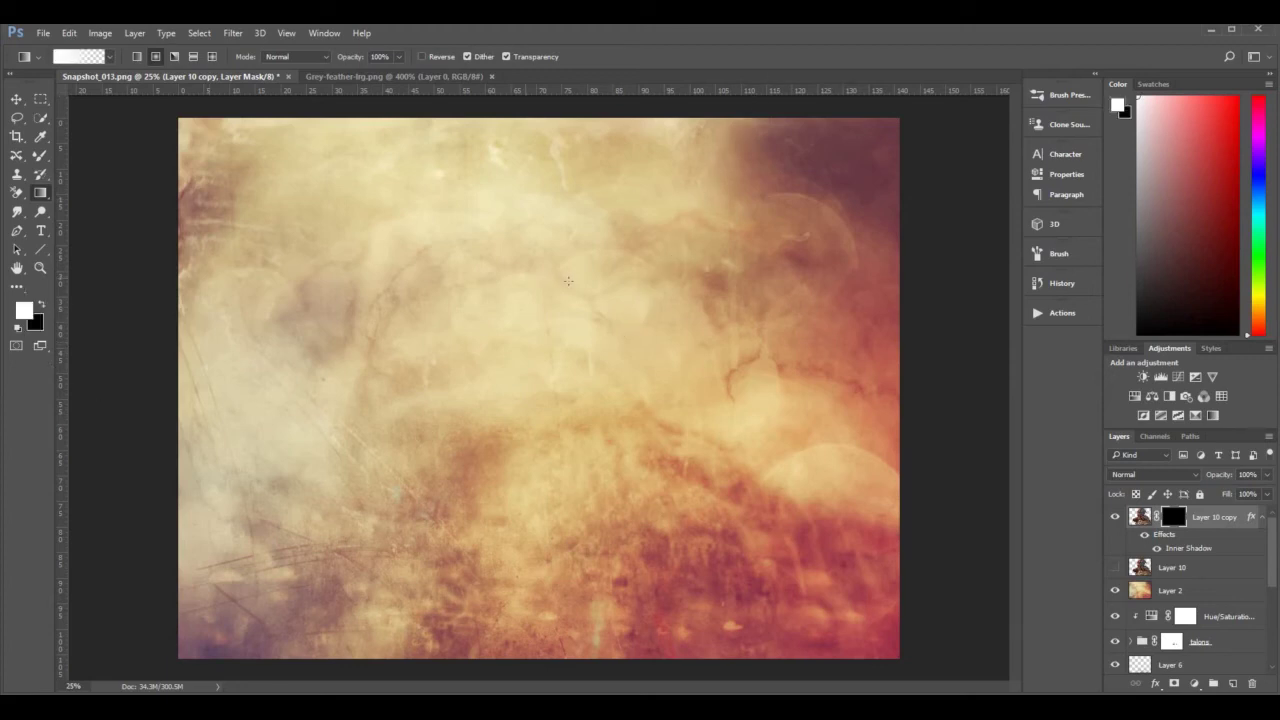
pyautogui.moveTo(584, 270); pyautogui.dragTo(740, 60)
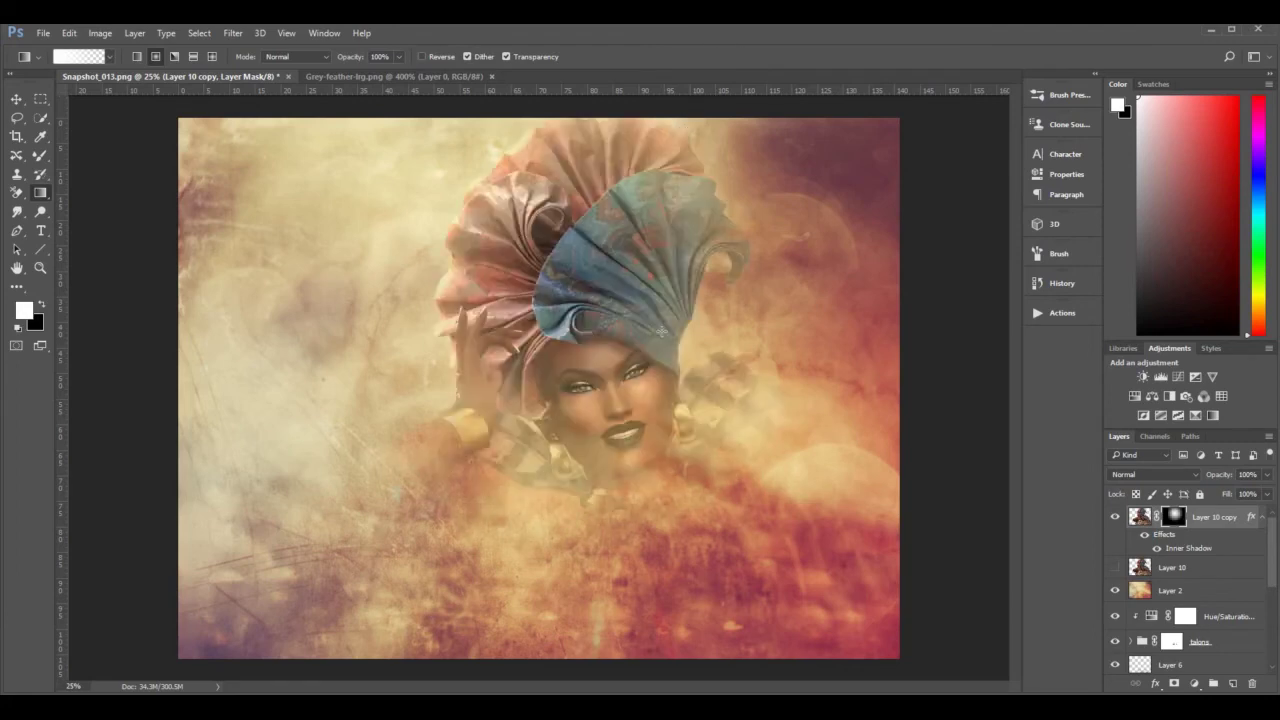
pyautogui.moveTo(646, 362); pyautogui.dragTo(814, 37)
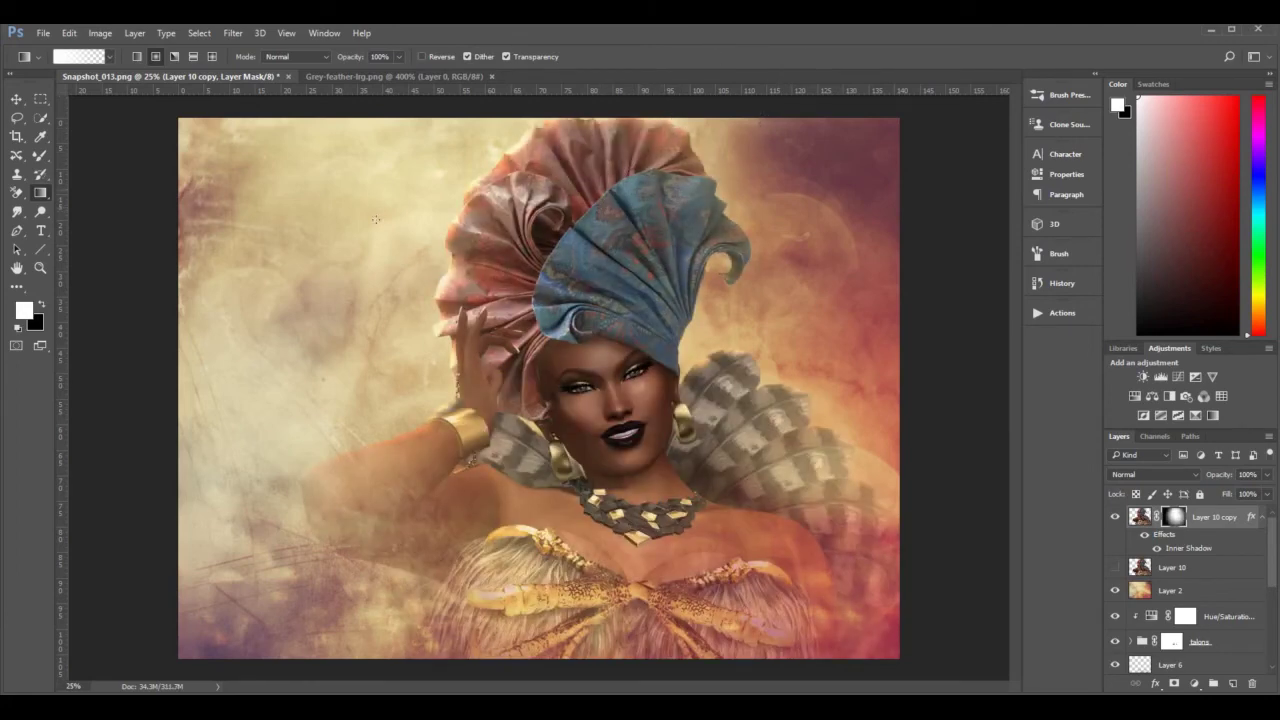
pyautogui.moveTo(393, 228); pyautogui.dragTo(500, 277)
pyautogui.moveTo(195, 305); pyautogui.dragTo(375, 448)
pyautogui.moveTo(588, 402); pyautogui.dragTo(370, 264)
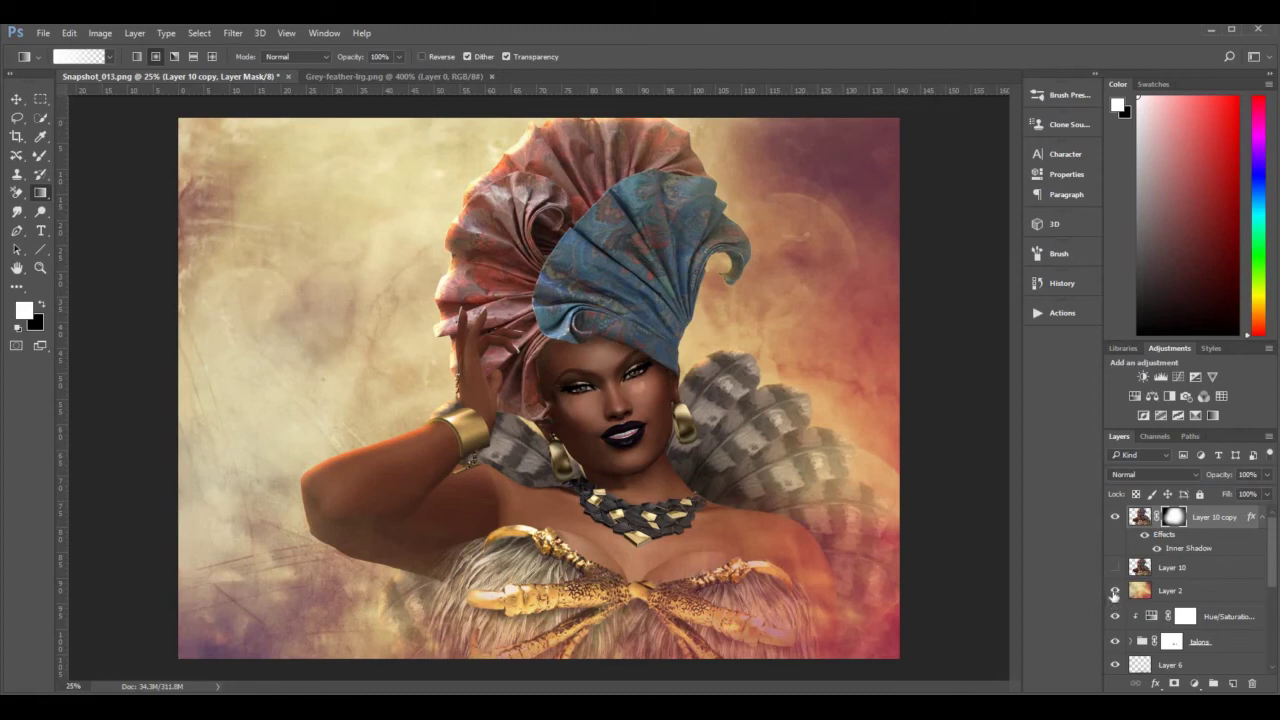
# Compare the faded figure with and without background Layer 2, and leave Layer 2 hidden.
pyautogui.click(1116, 592)
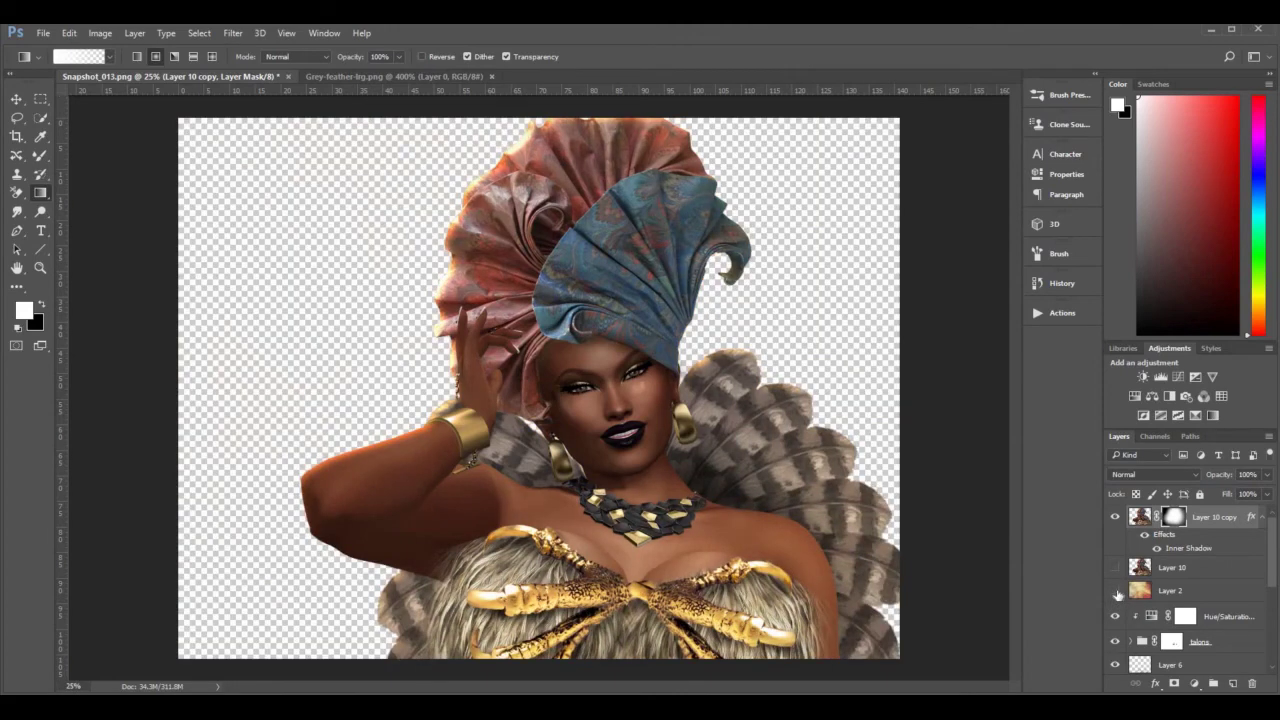
pyautogui.click(1116, 592)
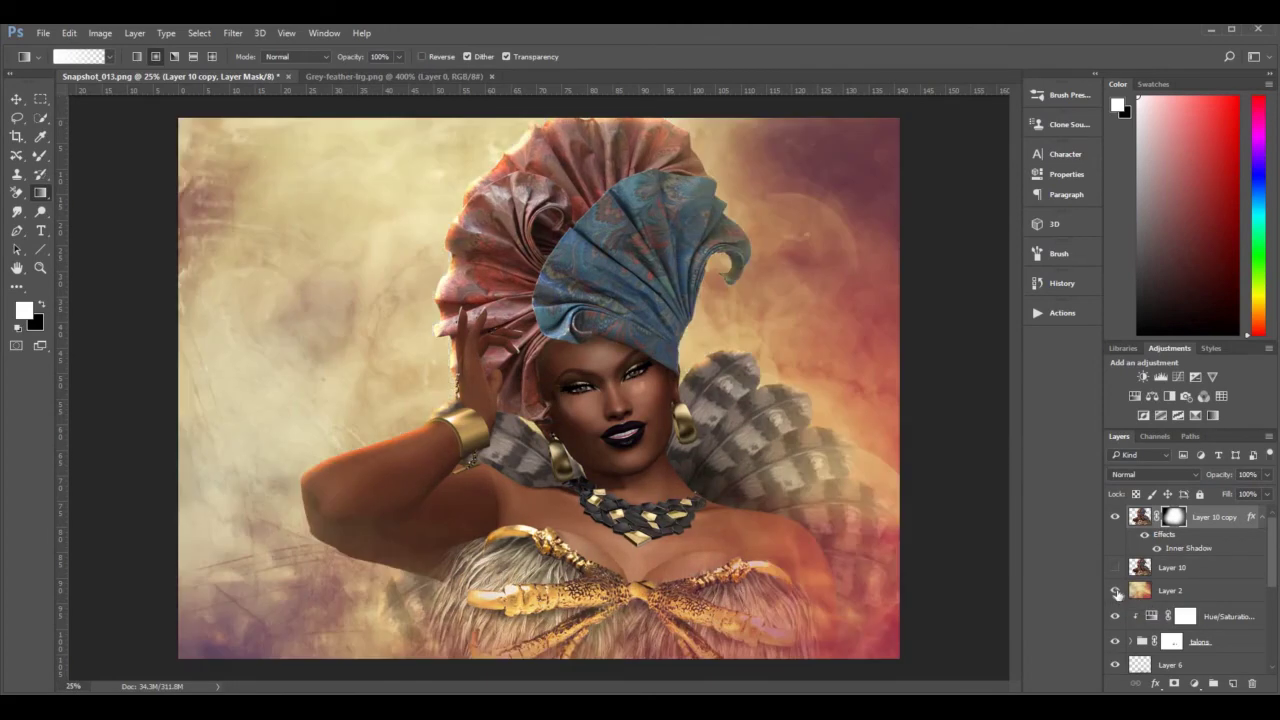
pyautogui.click(1116, 592)
pyautogui.click(1116, 592)
pyautogui.click(1116, 591)
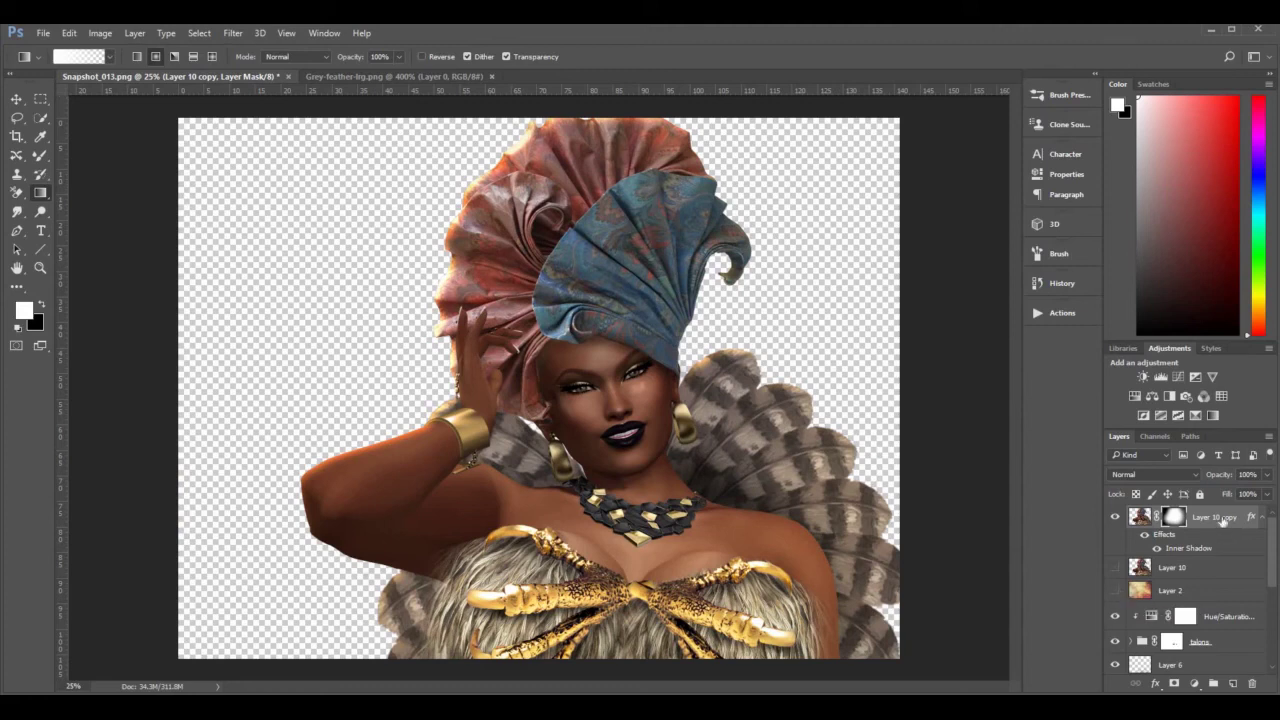
# Start the Lighting Effects filter on Layer 10 copy's image and move the spot light over the woman's raised hand.
pyautogui.click(1139, 516)
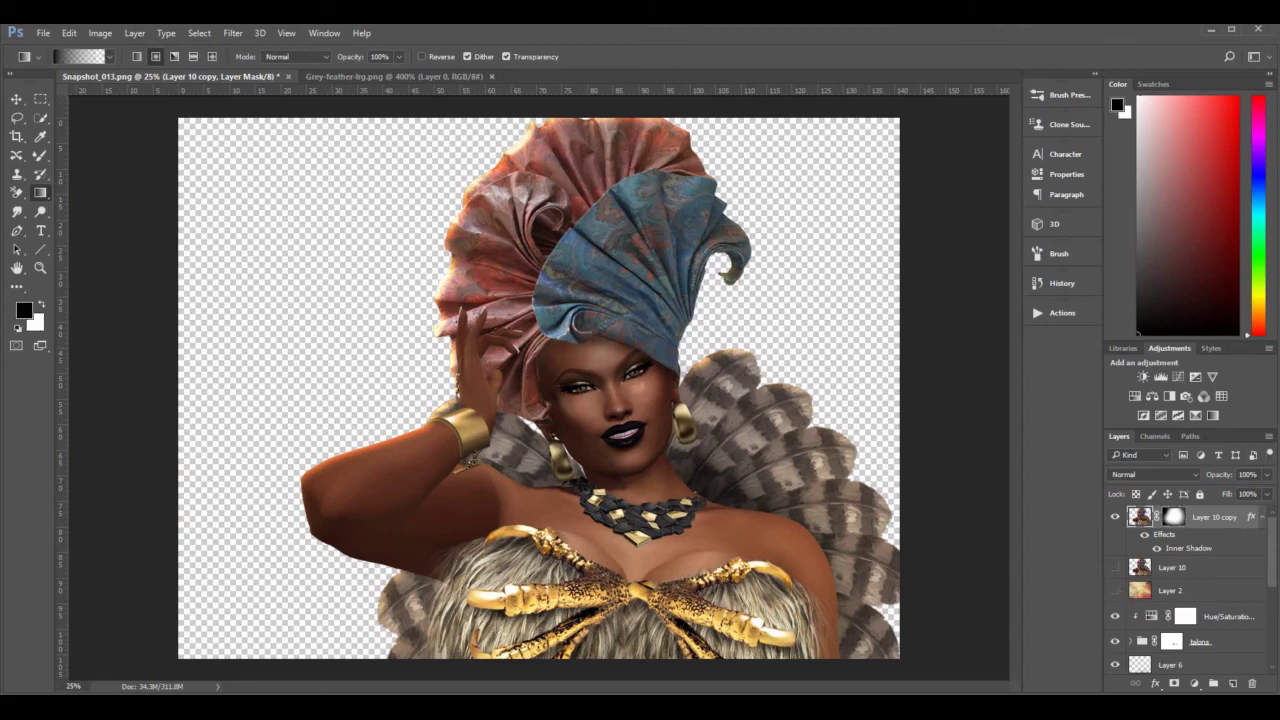
pyautogui.click(233, 33)
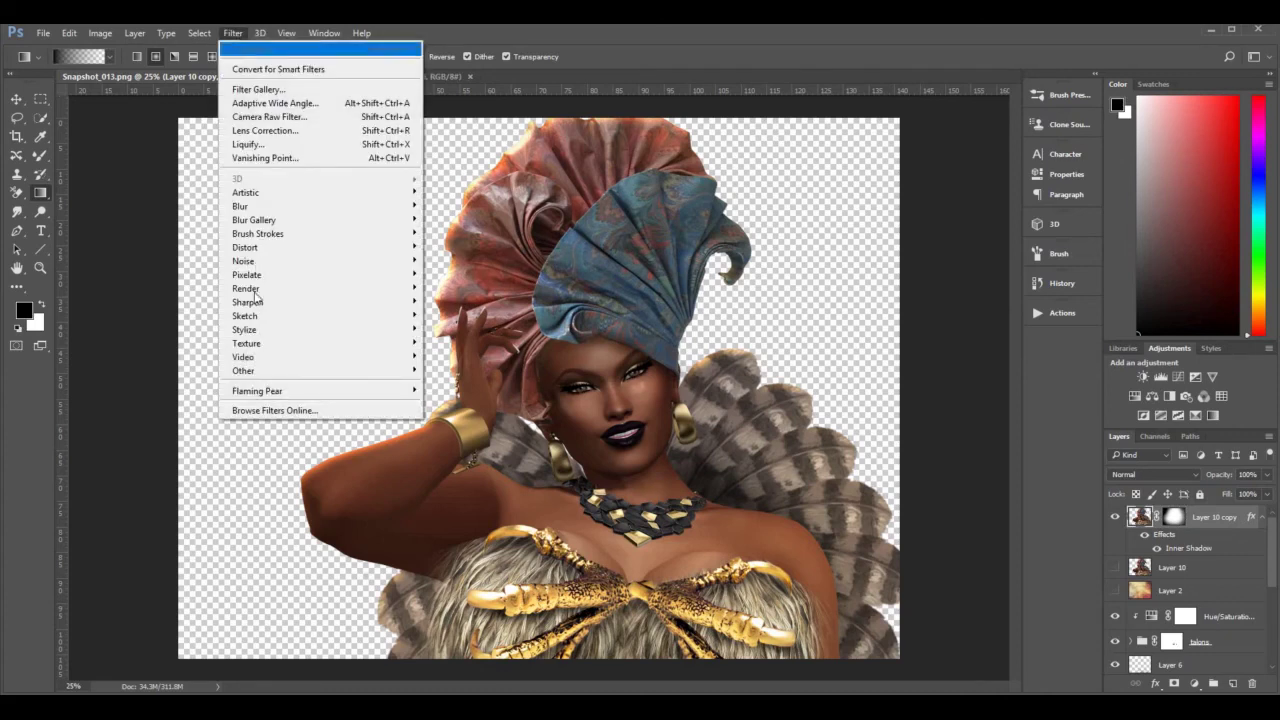
pyautogui.moveTo(267, 339)
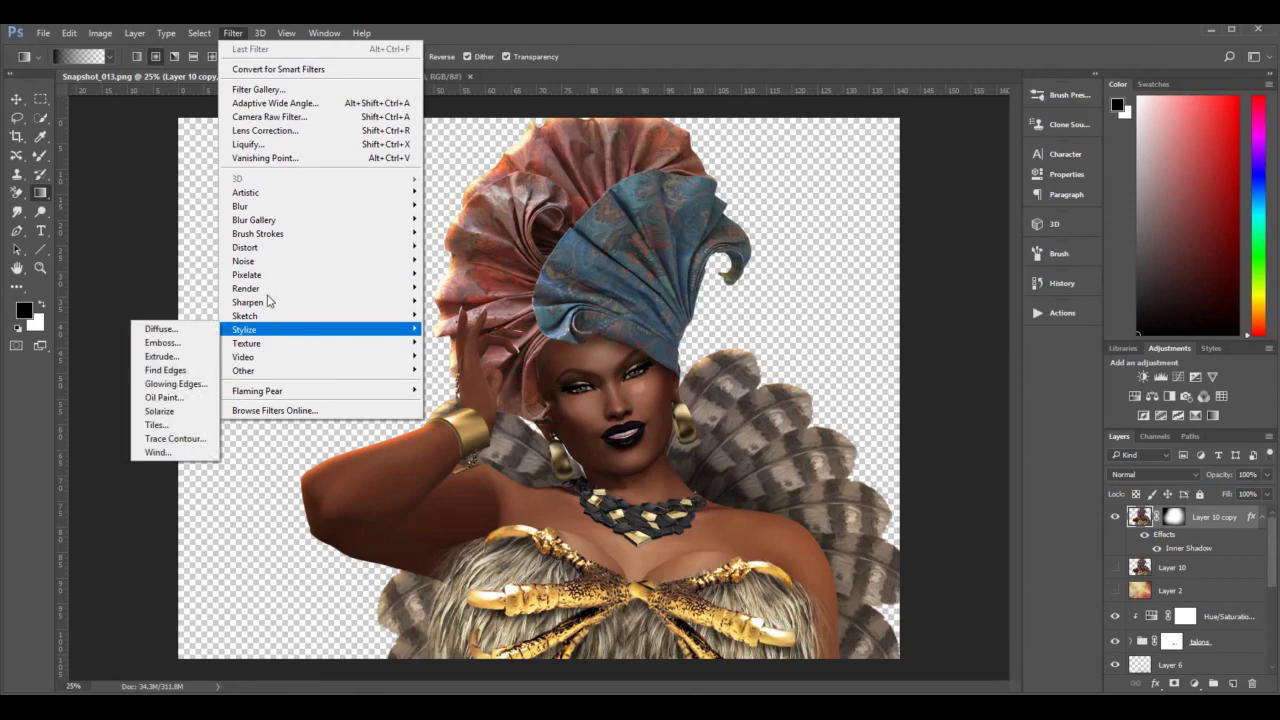
pyautogui.moveTo(258, 292)
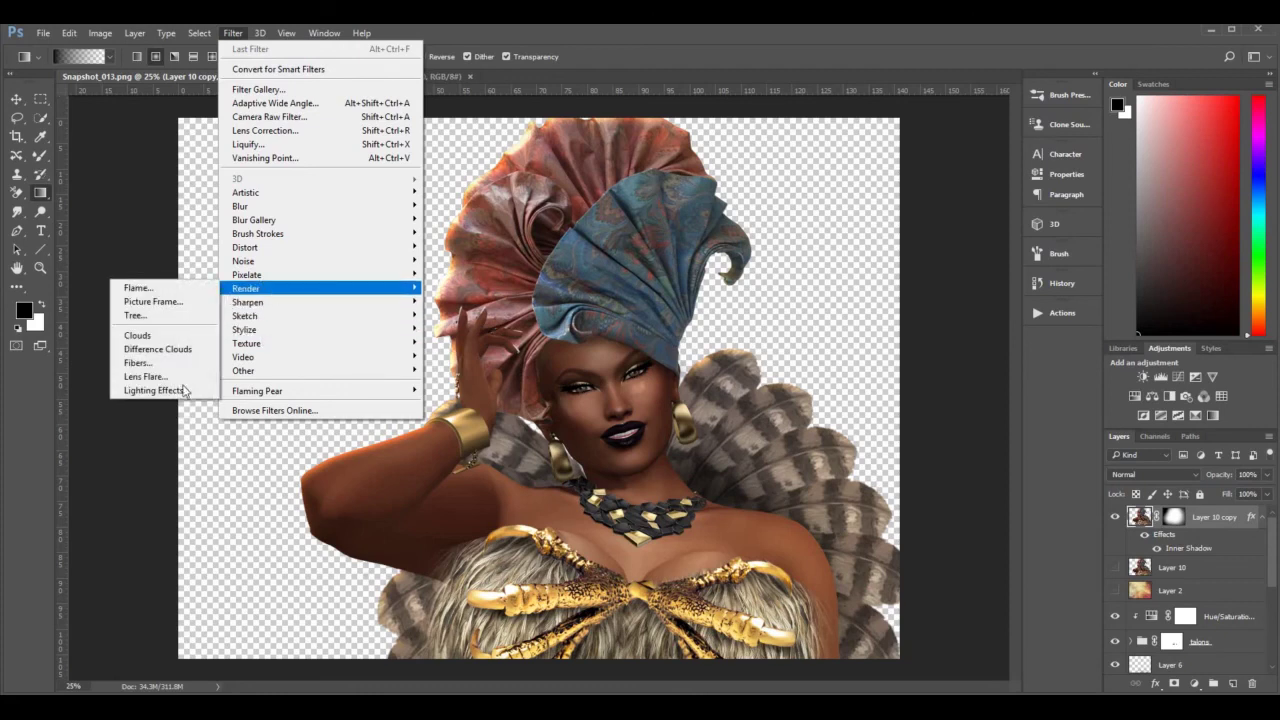
pyautogui.click(180, 395)
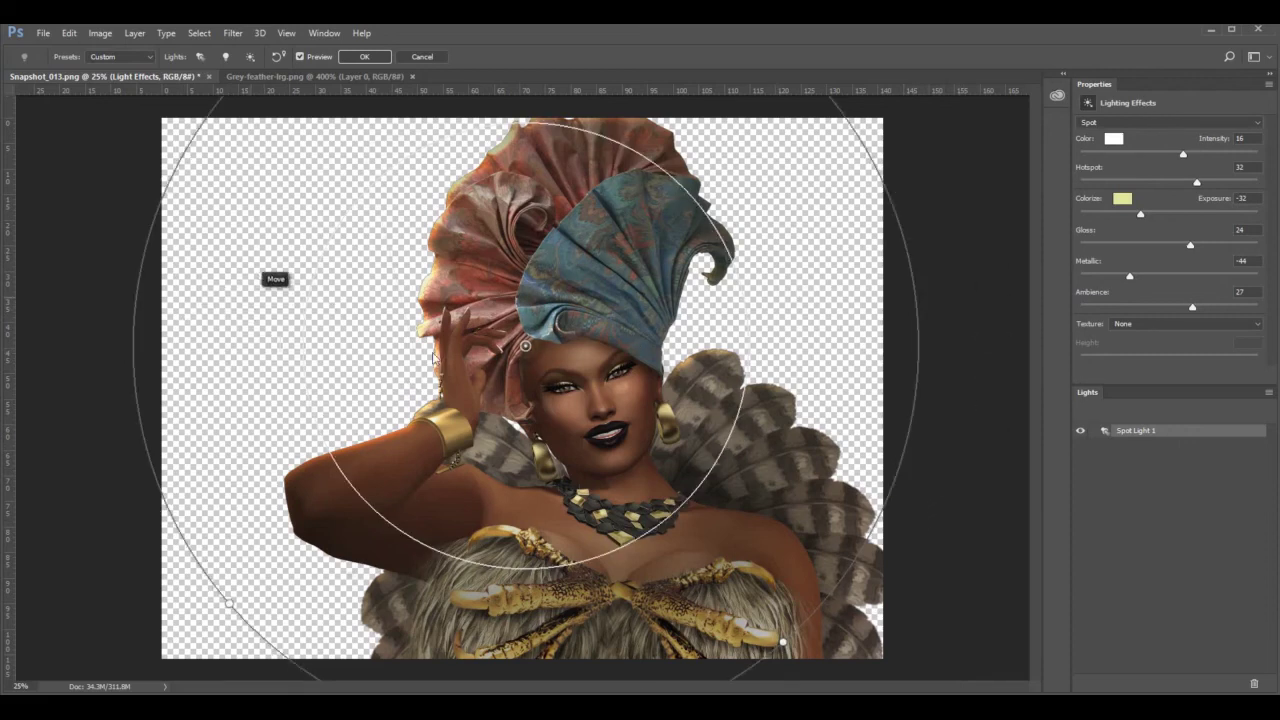
pyautogui.moveTo(456, 336); pyautogui.dragTo(360, 400)
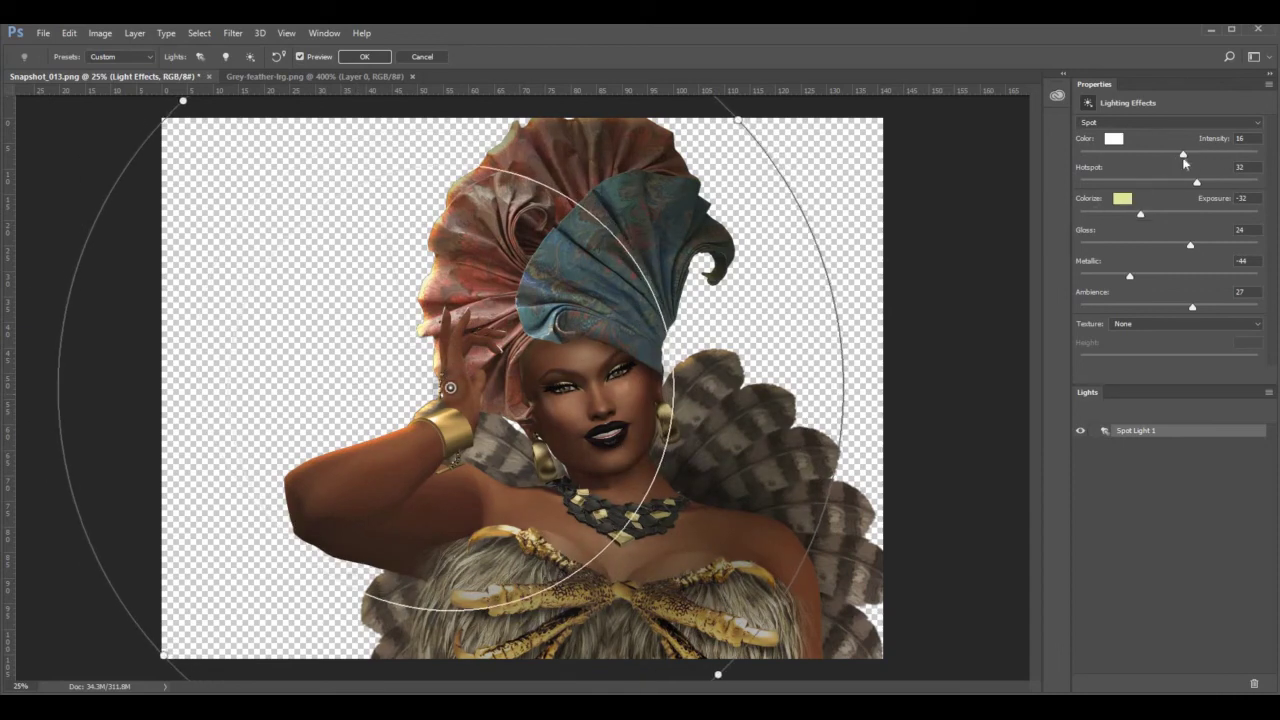
# Set the spot light's exposure to -67, intensity to 47 and hotspot to 50, shift it just outside the raised hand, and apply the filter.
pyautogui.moveTo(1140, 218); pyautogui.dragTo(1110, 213)
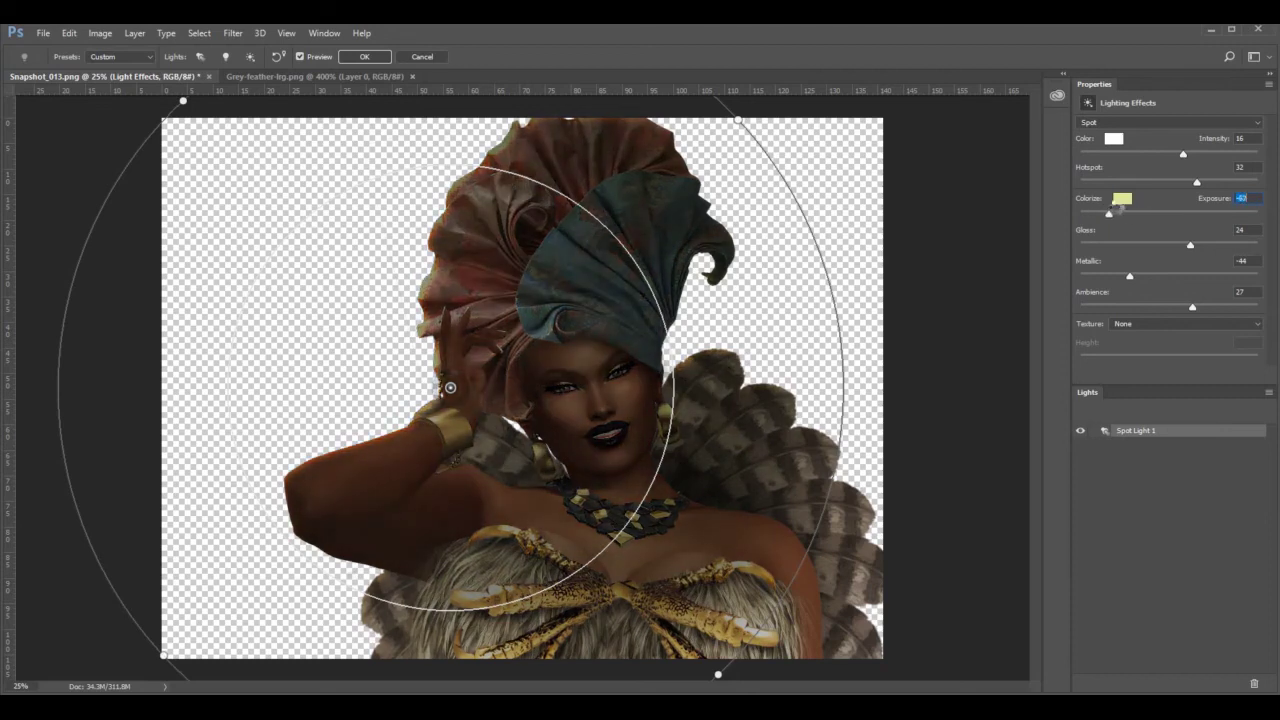
pyautogui.moveTo(1186, 154); pyautogui.dragTo(1210, 153)
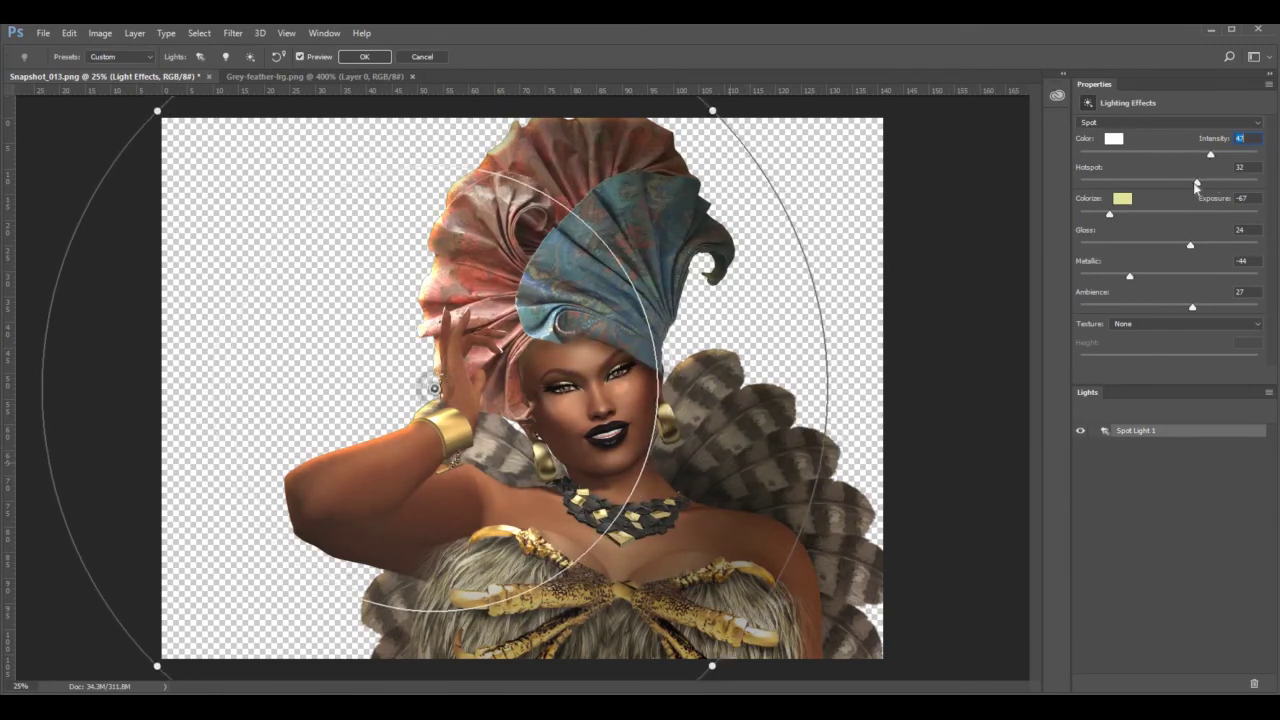
pyautogui.moveTo(1198, 185); pyautogui.dragTo(1213, 182)
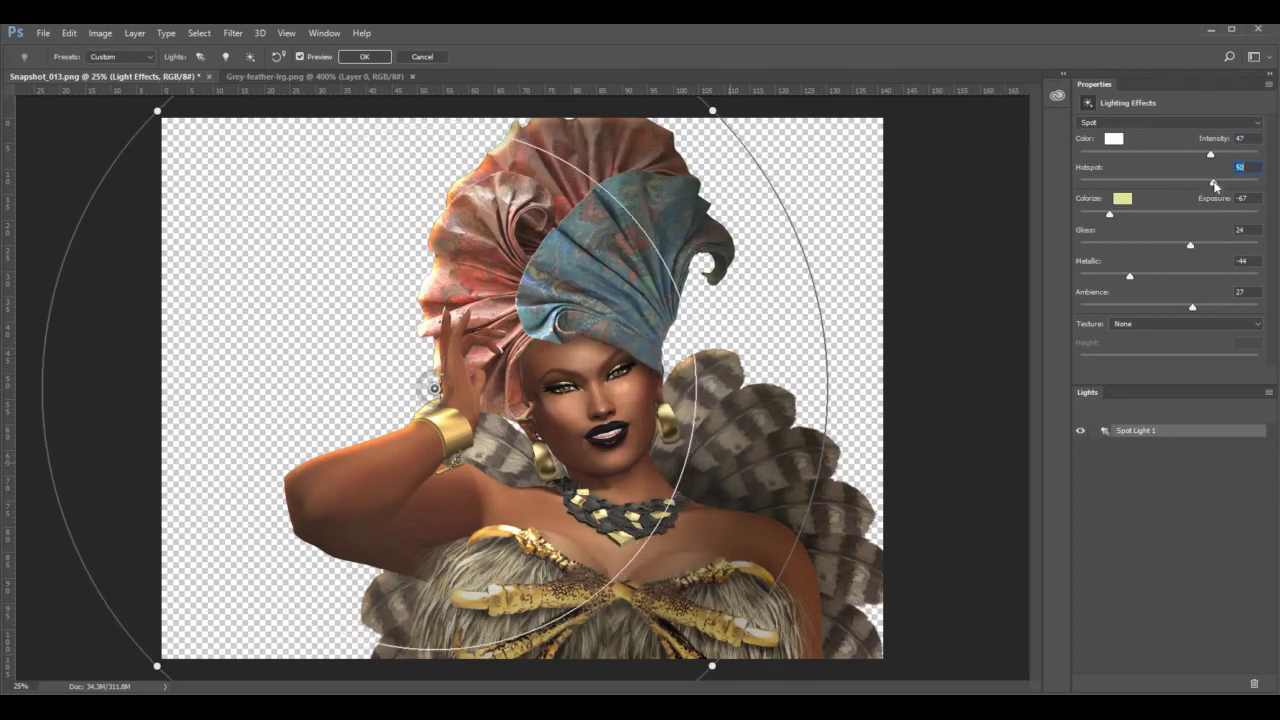
pyautogui.moveTo(505, 325); pyautogui.dragTo(475, 295)
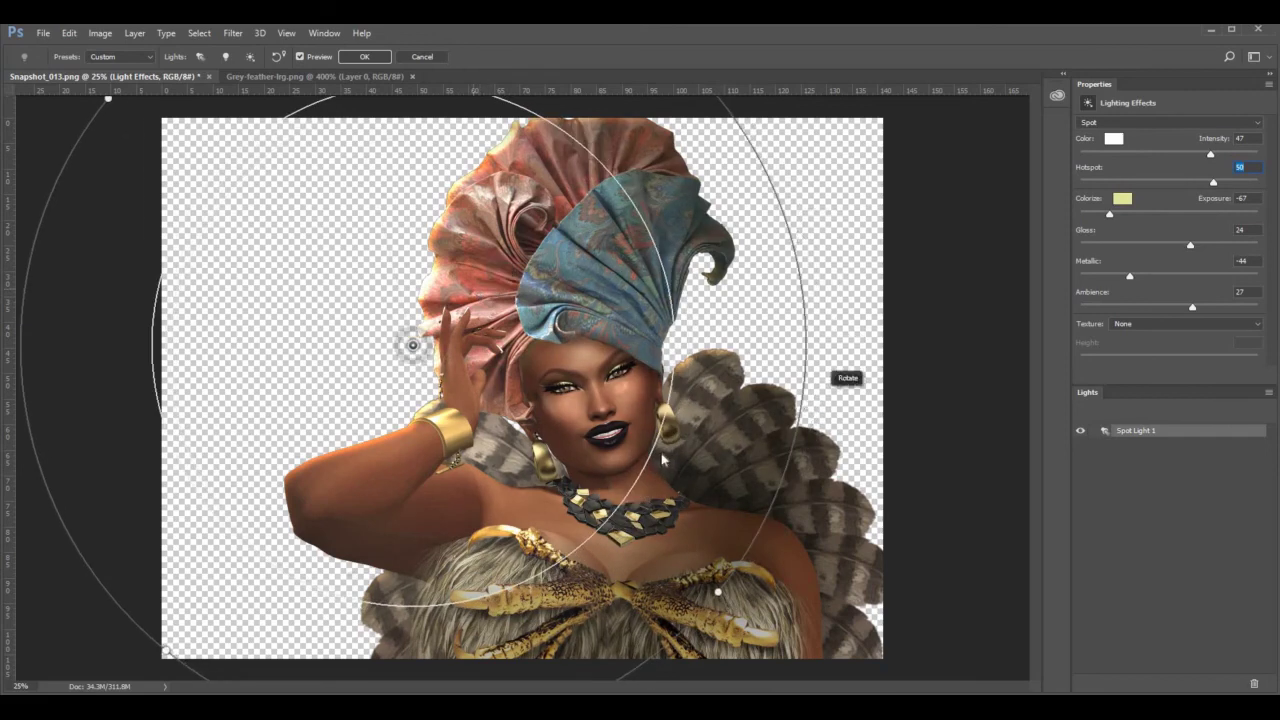
pyautogui.moveTo(686, 449); pyautogui.dragTo(676, 455)
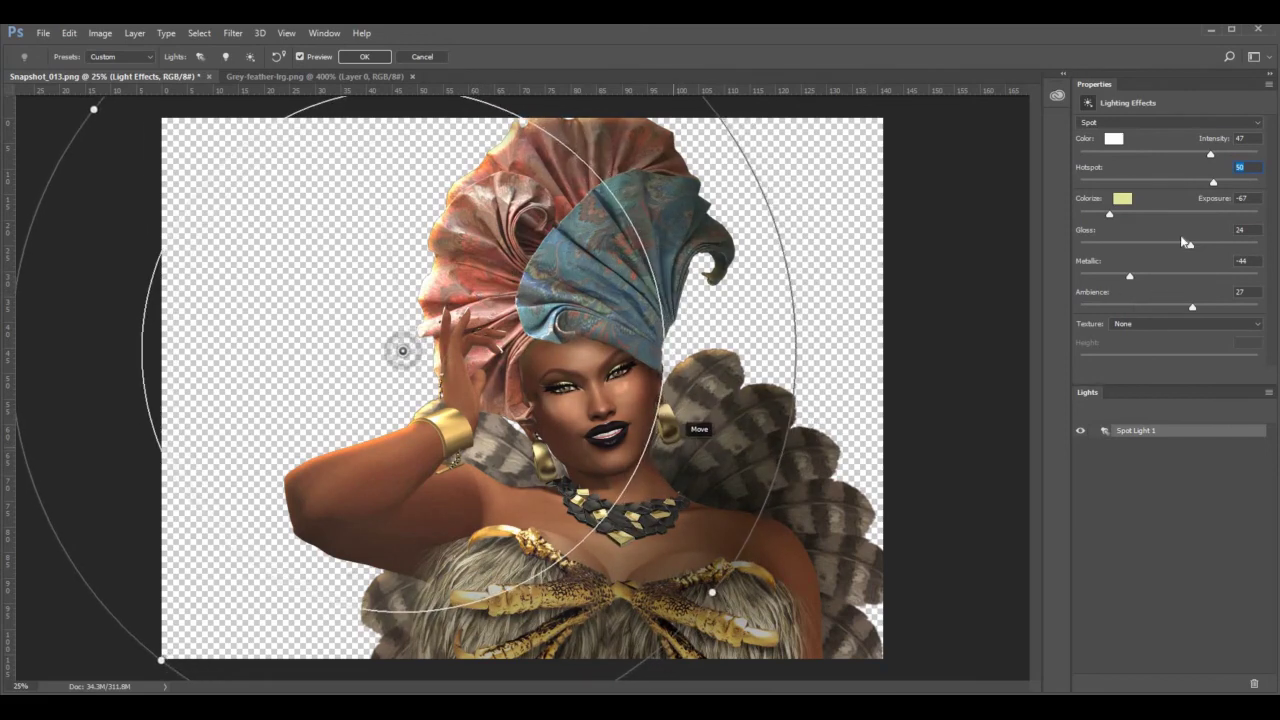
pyautogui.click(367, 58)
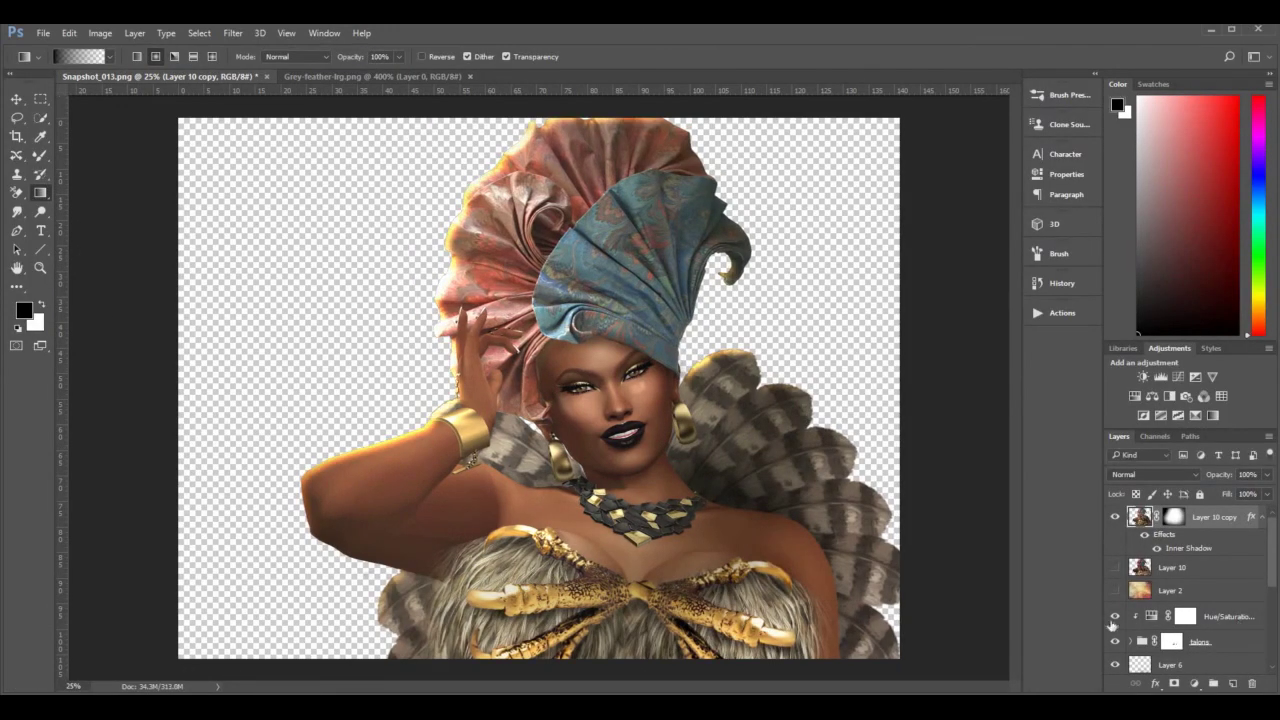
# Show background Layer 2 and compare the relit figure with the original Layer 10, leaving Layer 10 hidden.
pyautogui.click(1115, 591)
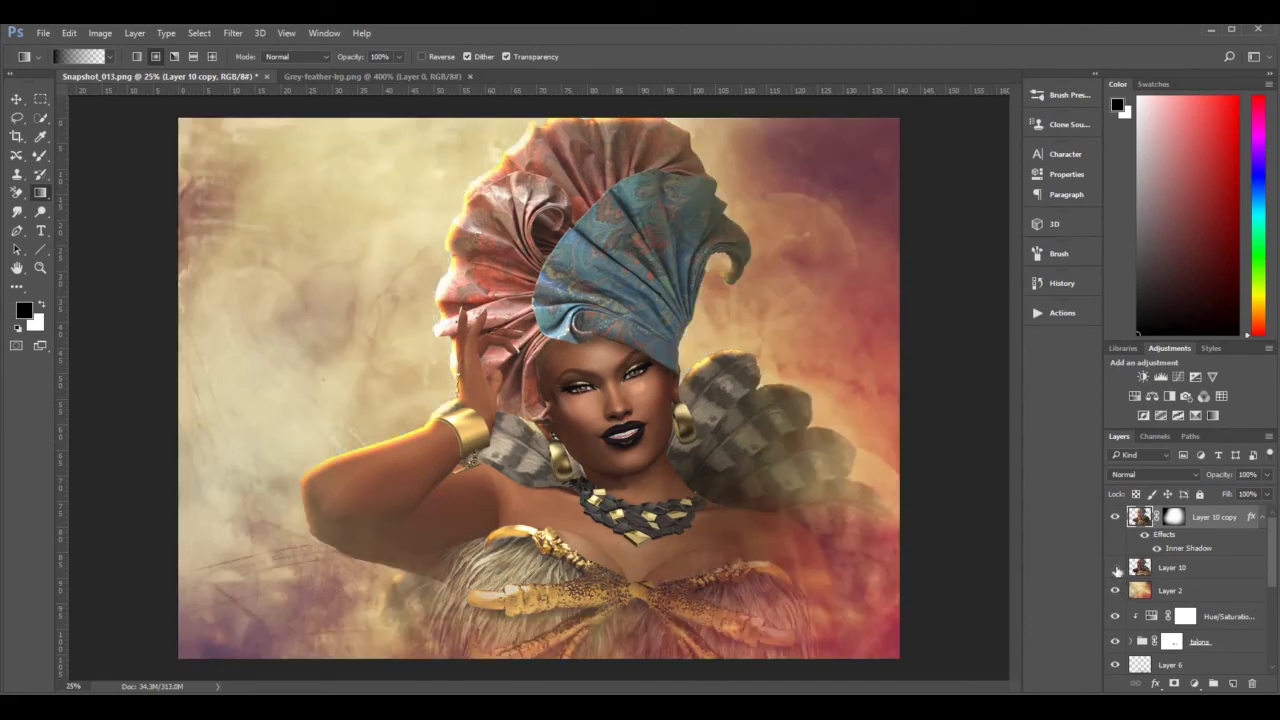
pyautogui.click(1116, 568)
pyautogui.click(1117, 516)
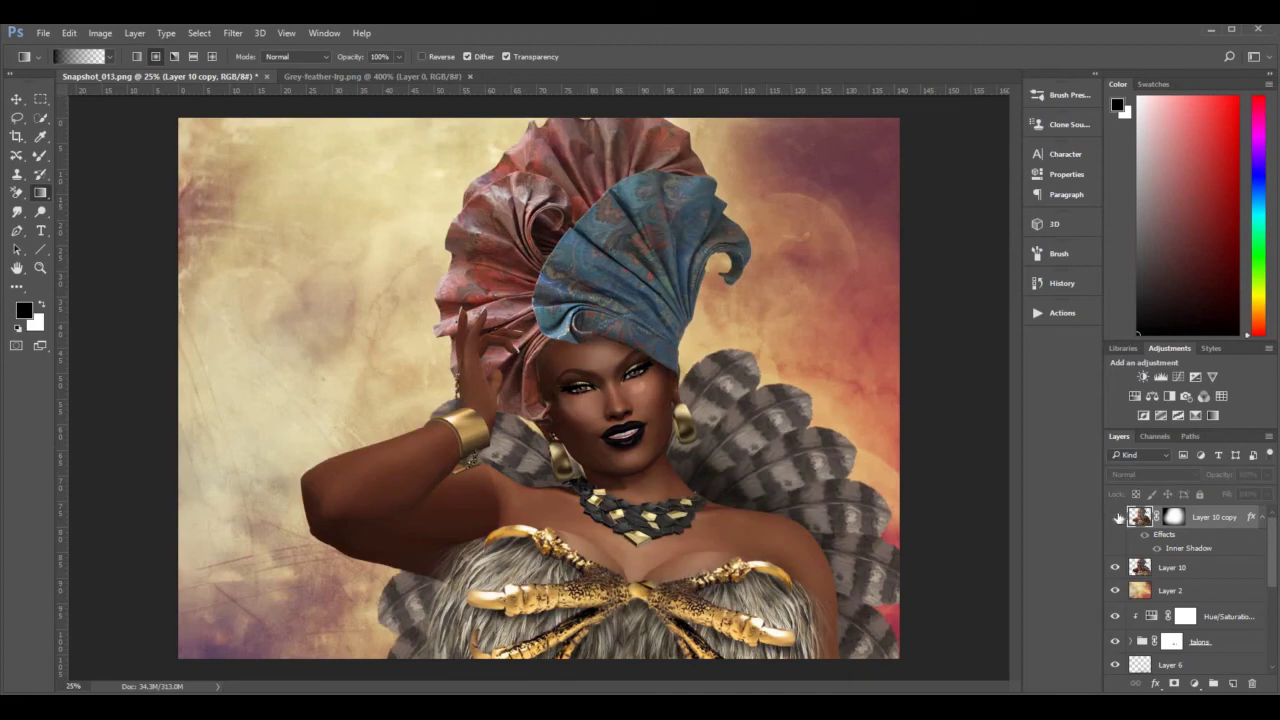
pyautogui.click(1117, 516)
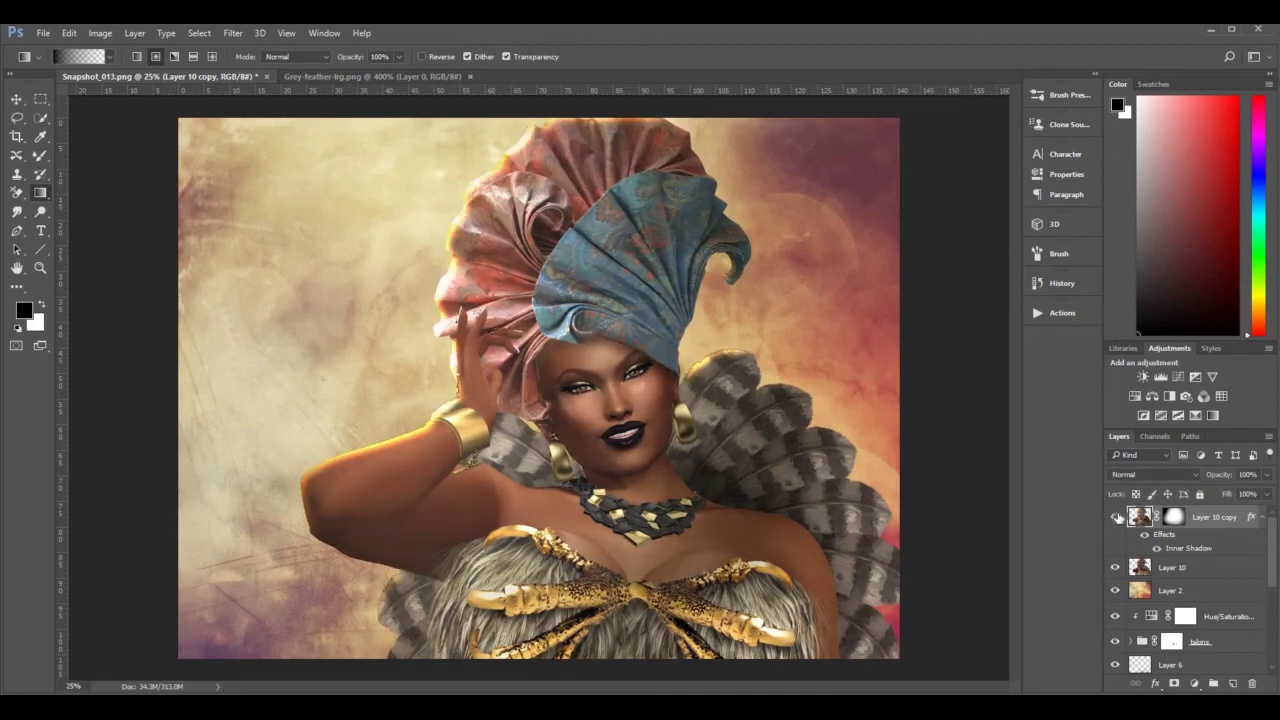
pyautogui.click(1117, 517)
pyautogui.click(1117, 517)
pyautogui.click(1117, 567)
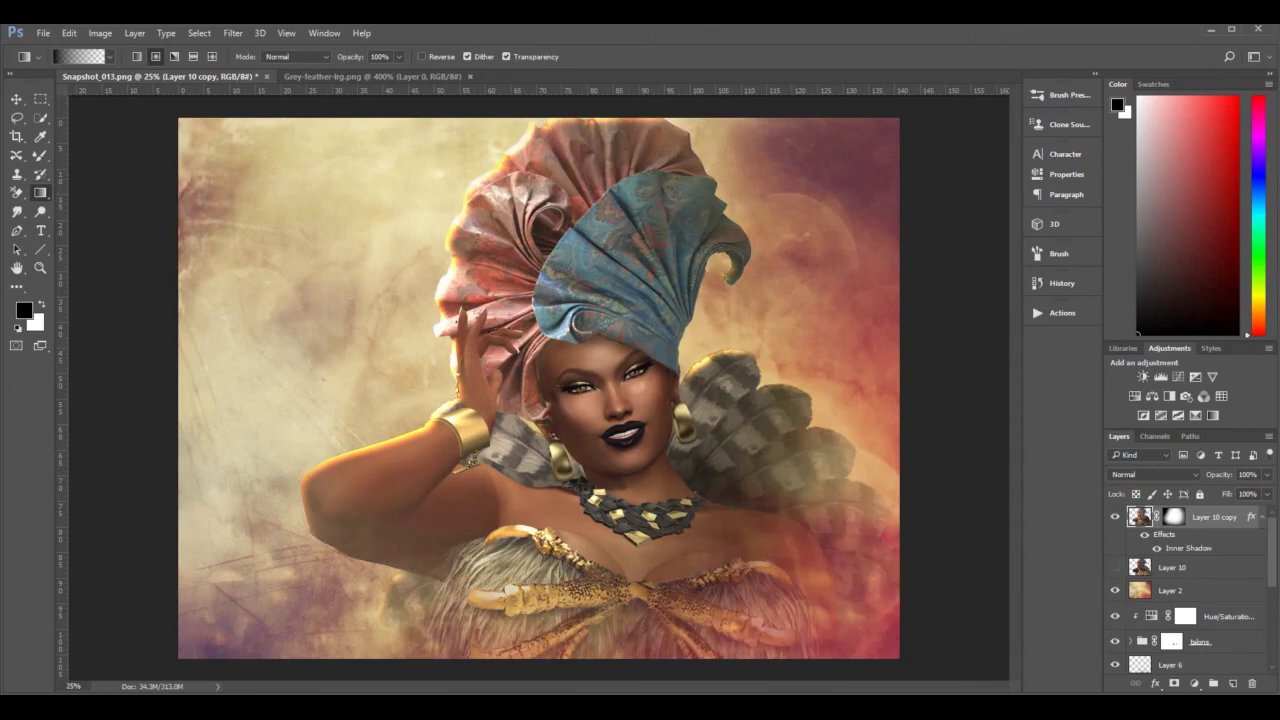
# Reduce Layer 10 copy's Inner Shadow opacity to 16%, change its color to orange-brown ae7542, and apply the layer style.
pyautogui.doubleClick(1190, 549)
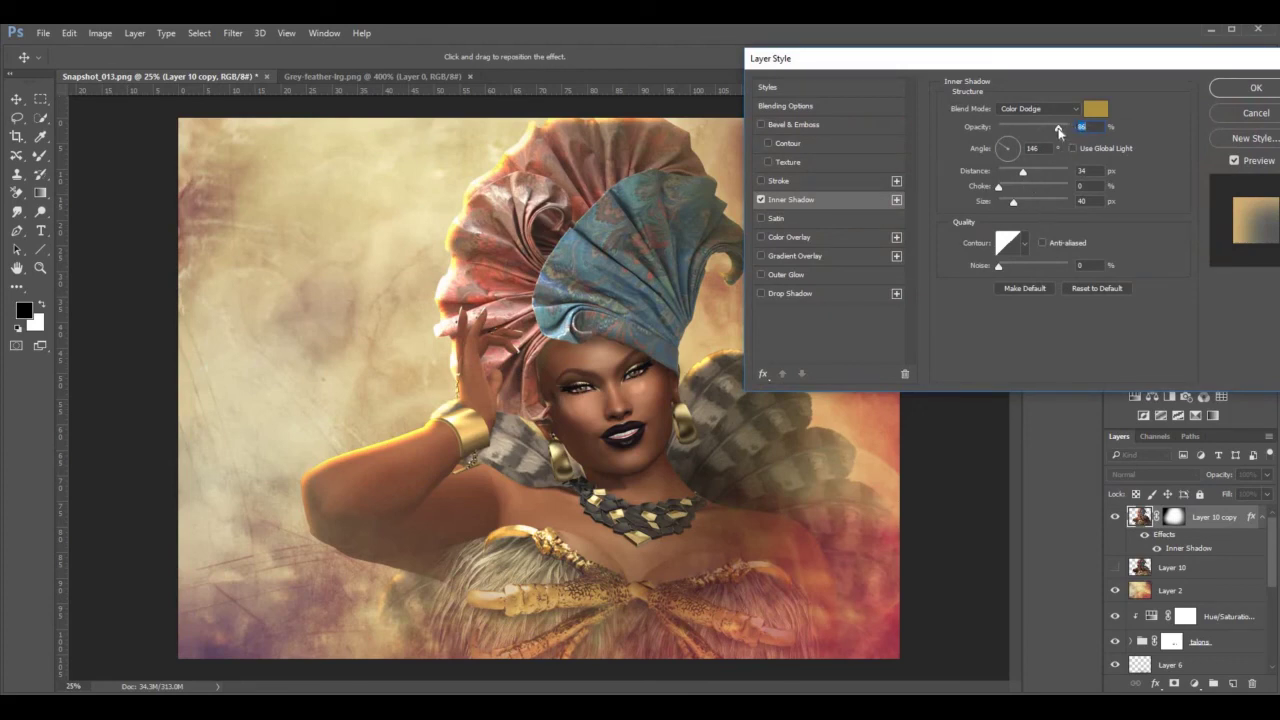
pyautogui.moveTo(1041, 128); pyautogui.dragTo(1011, 126)
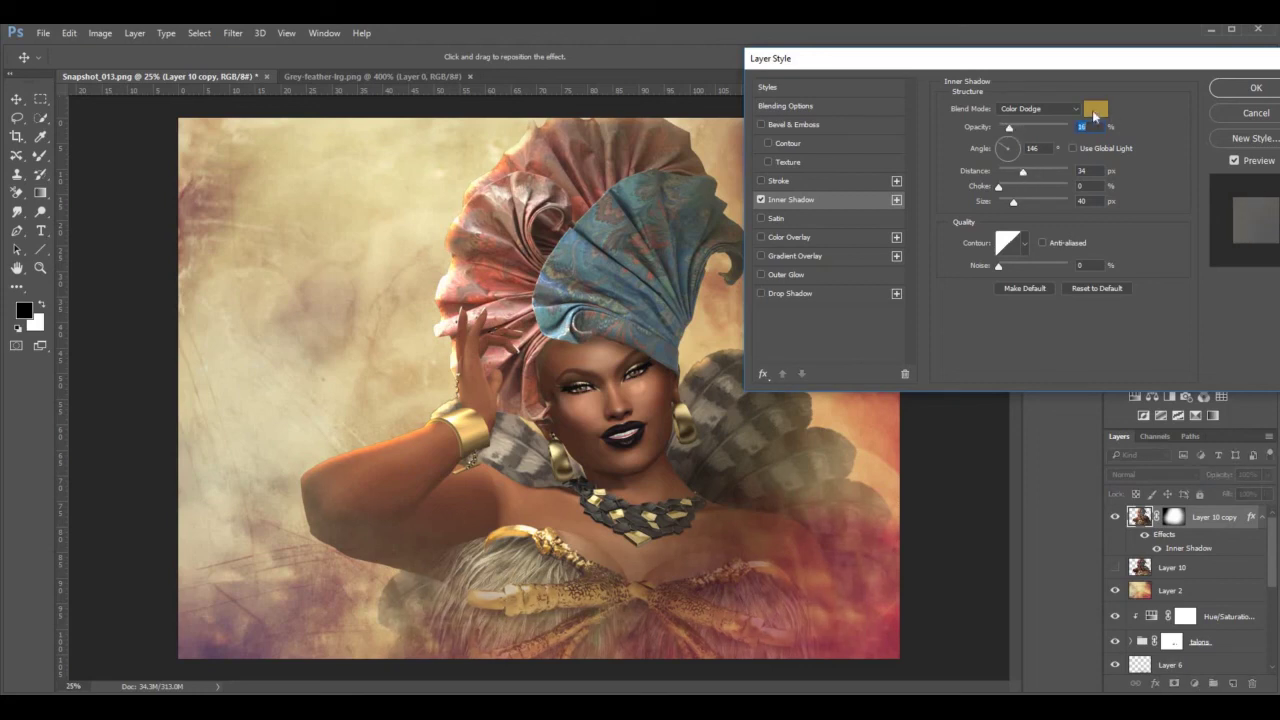
pyautogui.click(1095, 108)
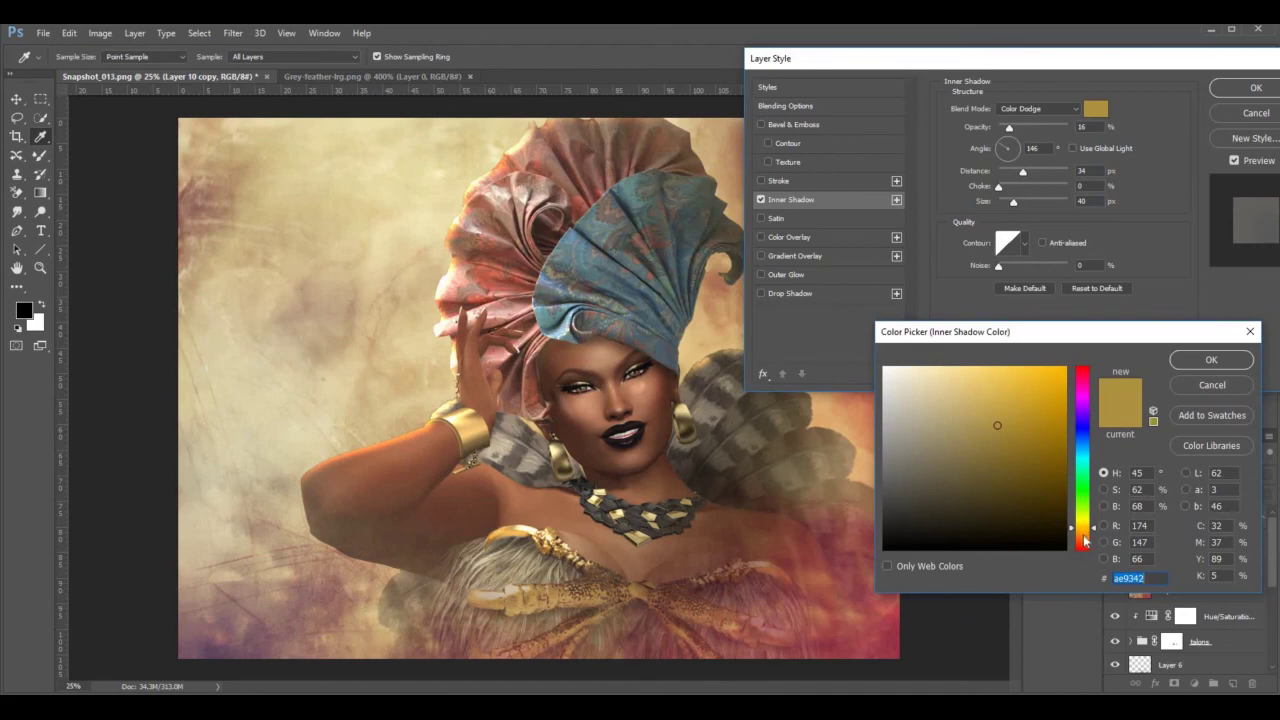
pyautogui.click(1088, 538)
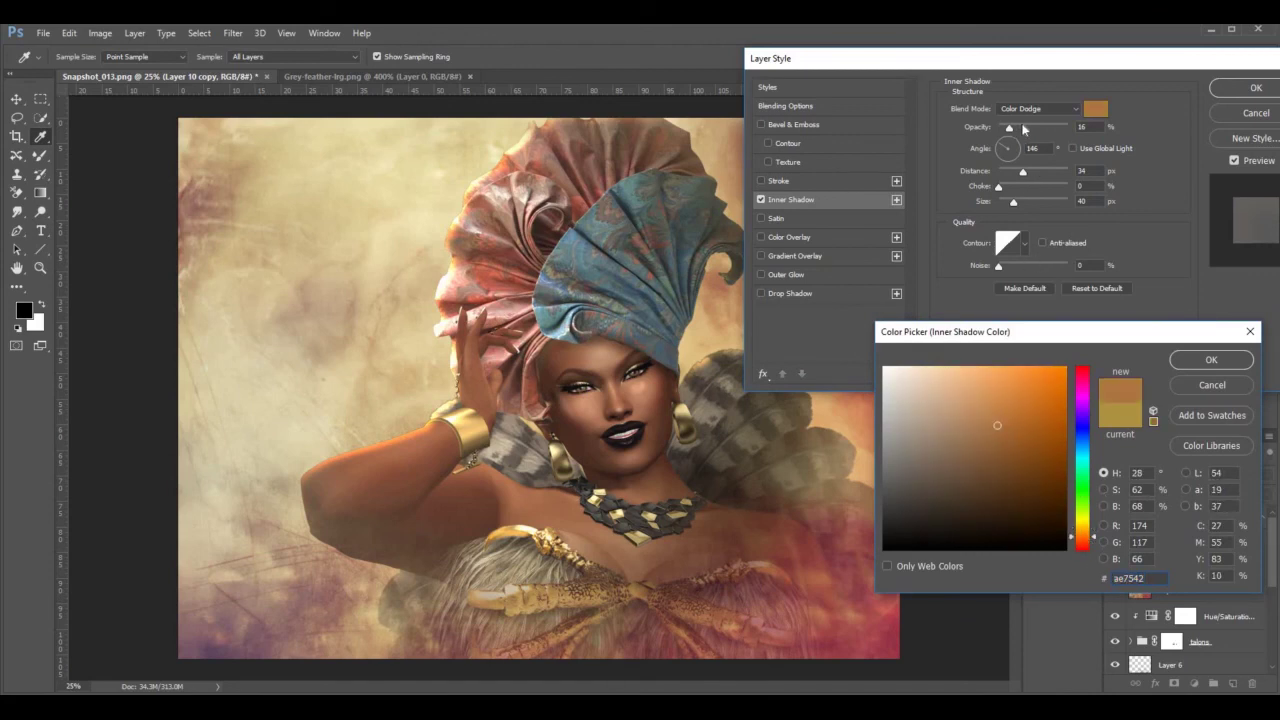
pyautogui.click(1222, 361)
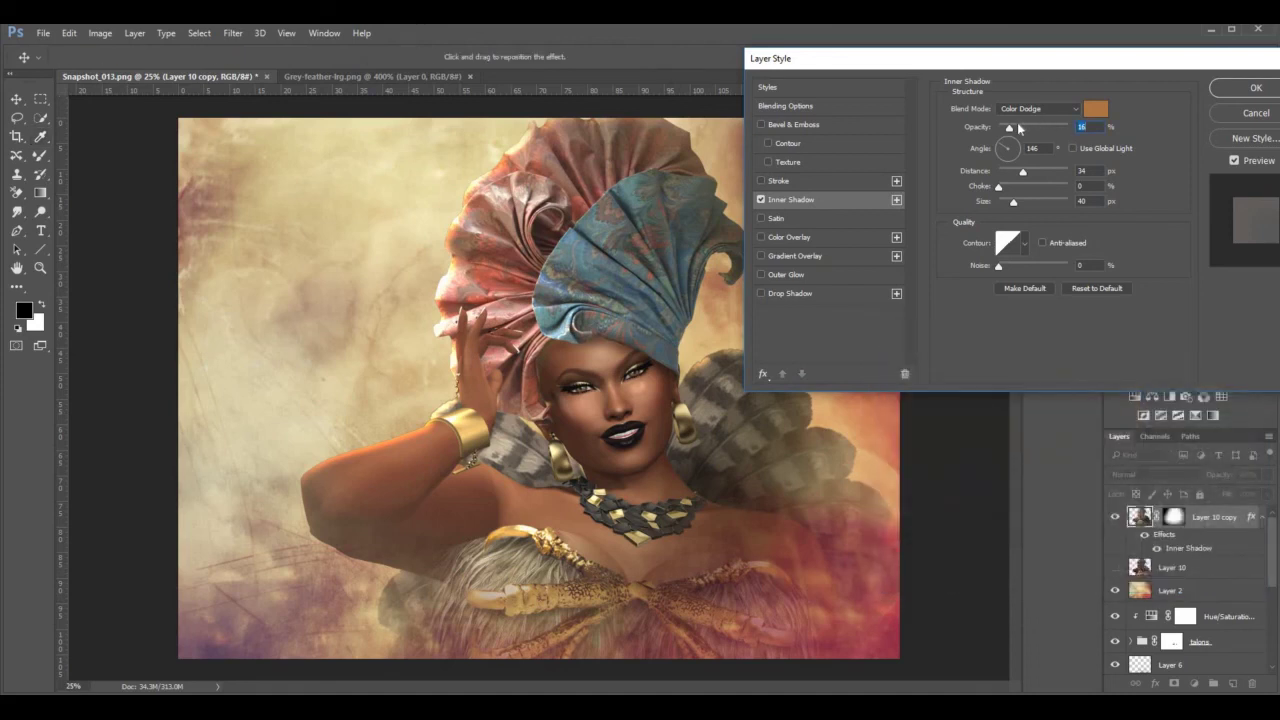
pyautogui.click(1240, 89)
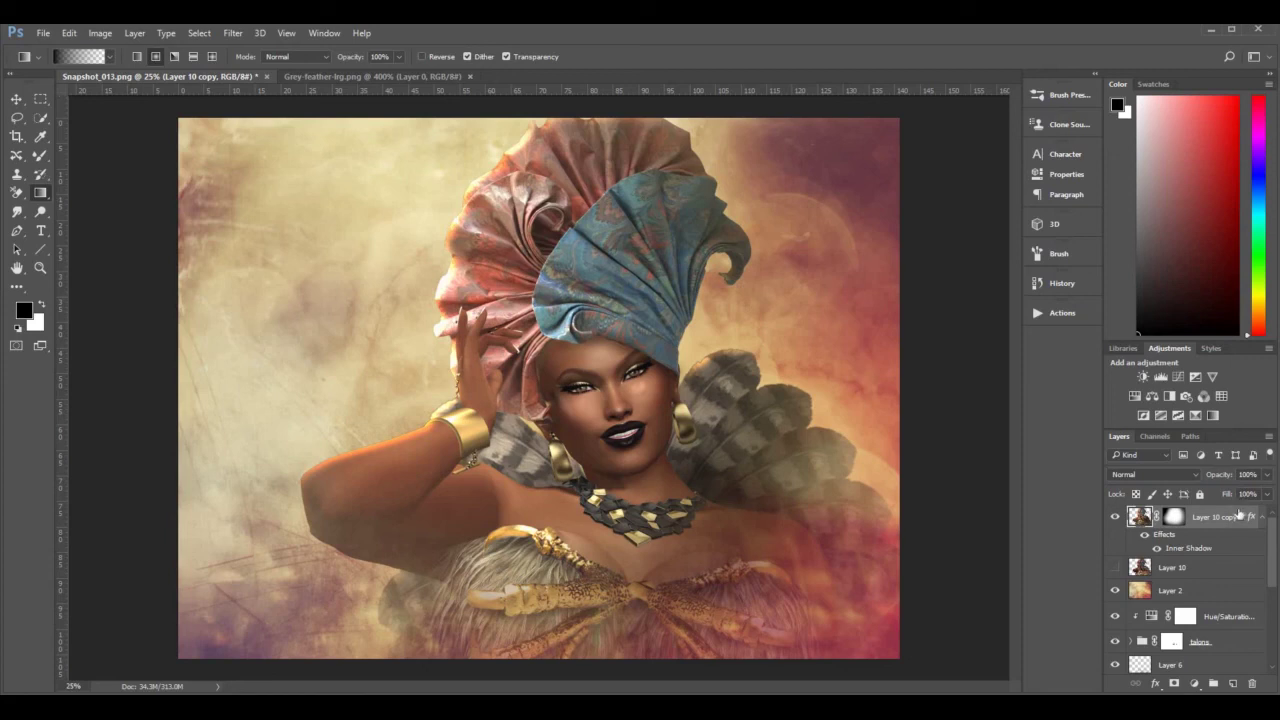
# Stamp all visible layers into a new top layer and start a Camera Raw adjustment with Clarity +19, Vibrance +53 and Saturation -12.
pyautogui.hotkey('ctrl', 'alt', 'shift', 'e')
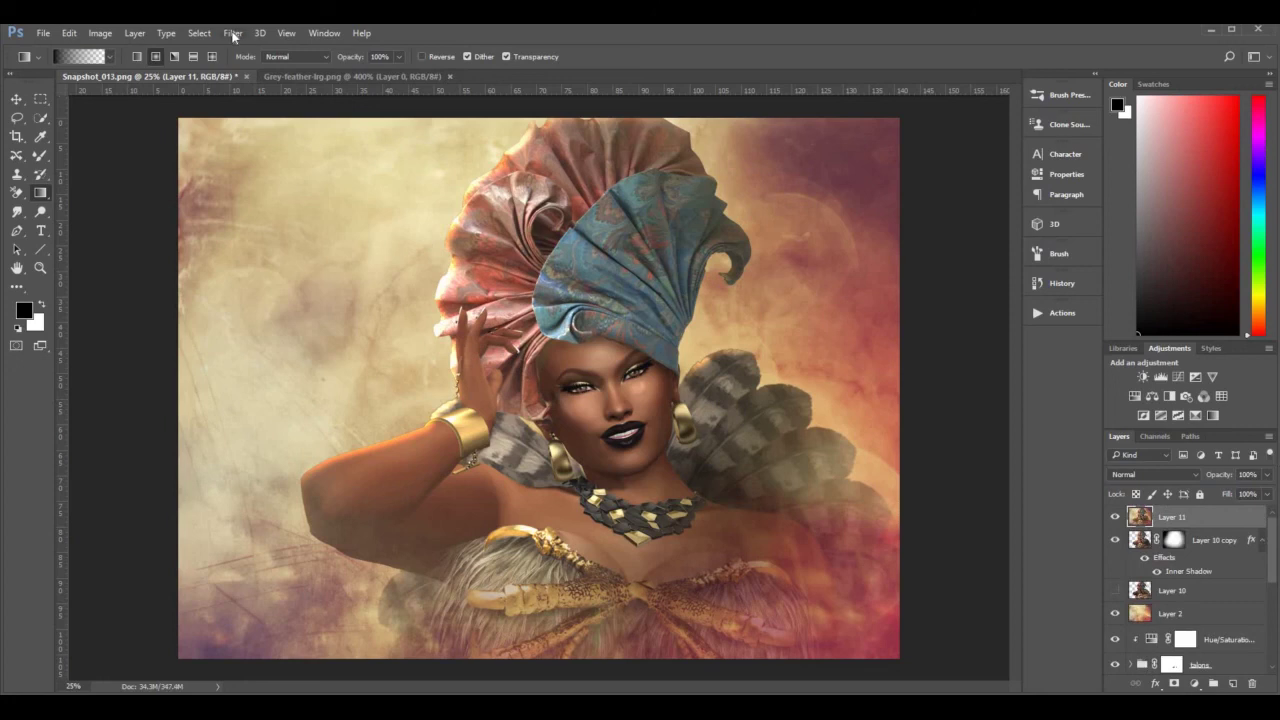
pyautogui.click(234, 33)
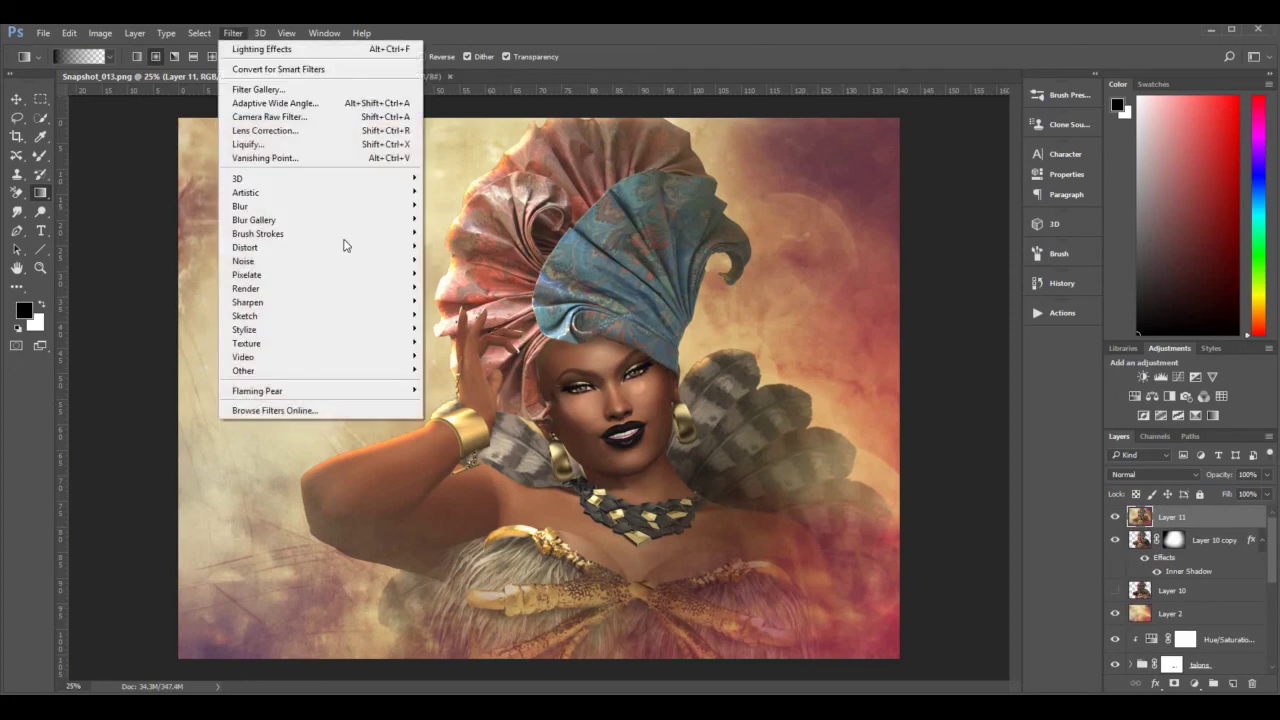
pyautogui.click(329, 117)
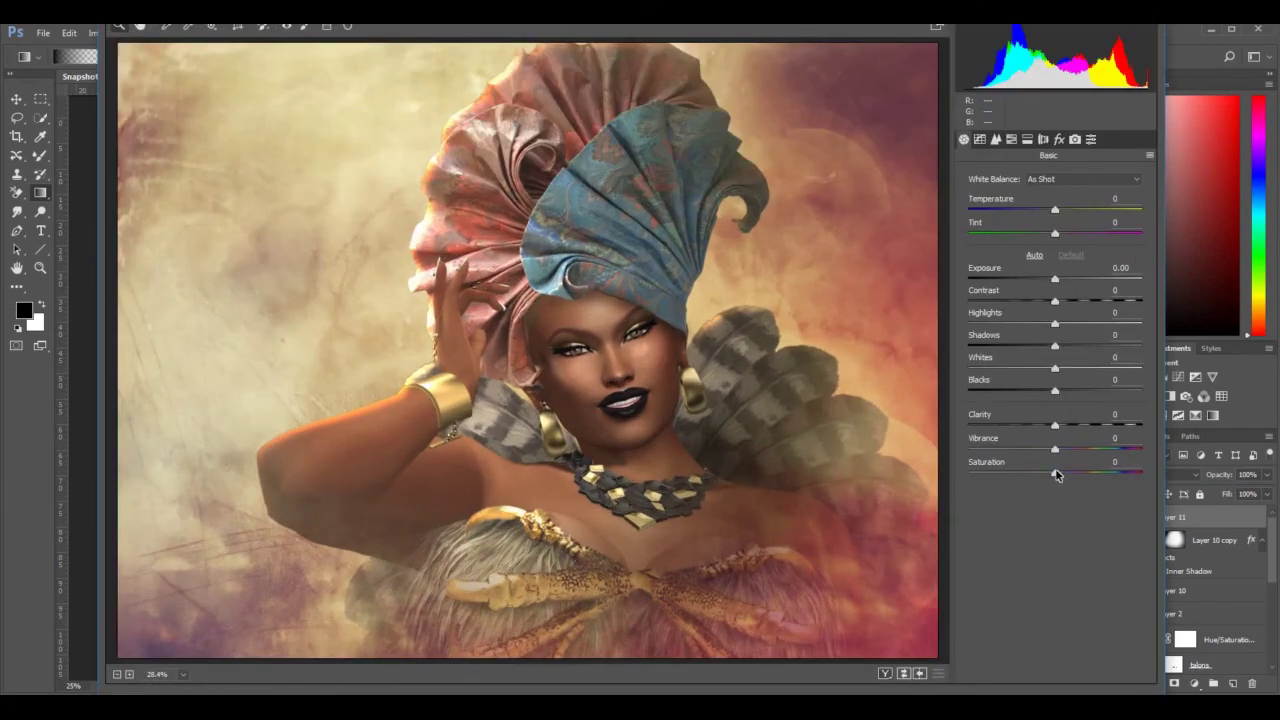
pyautogui.moveTo(1056, 475); pyautogui.dragTo(1097, 452)
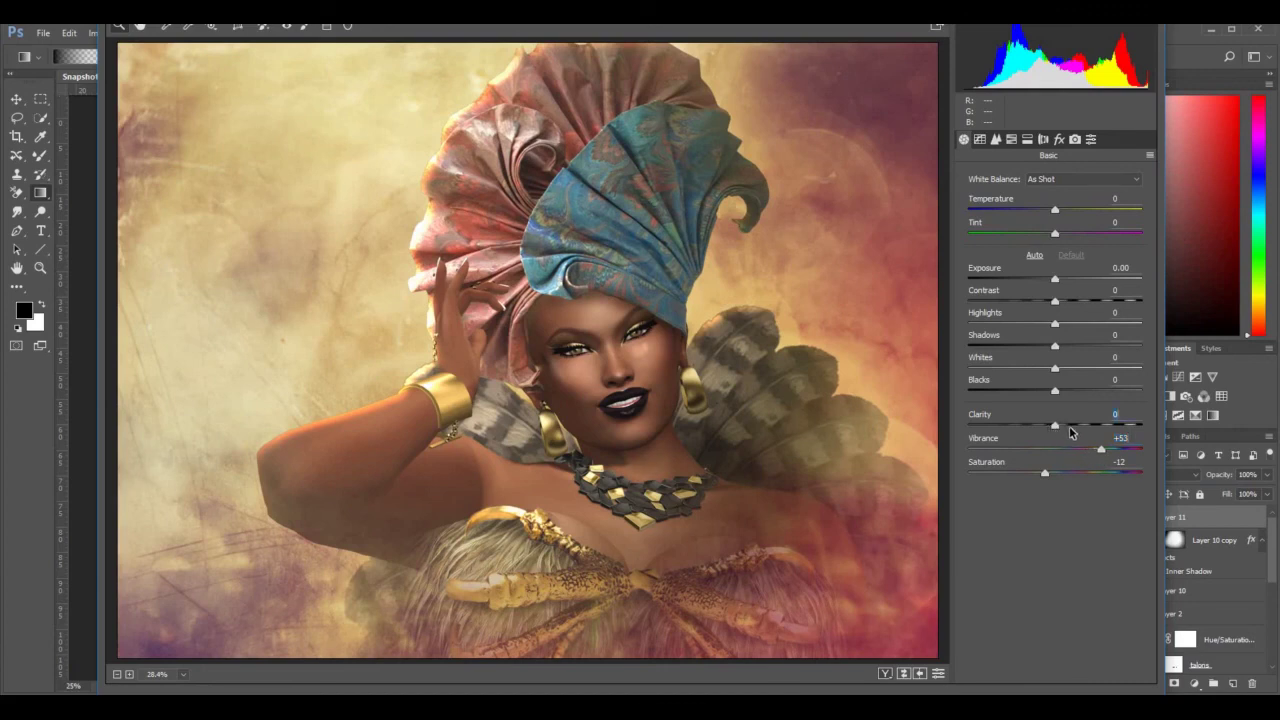
pyautogui.click(1070, 427)
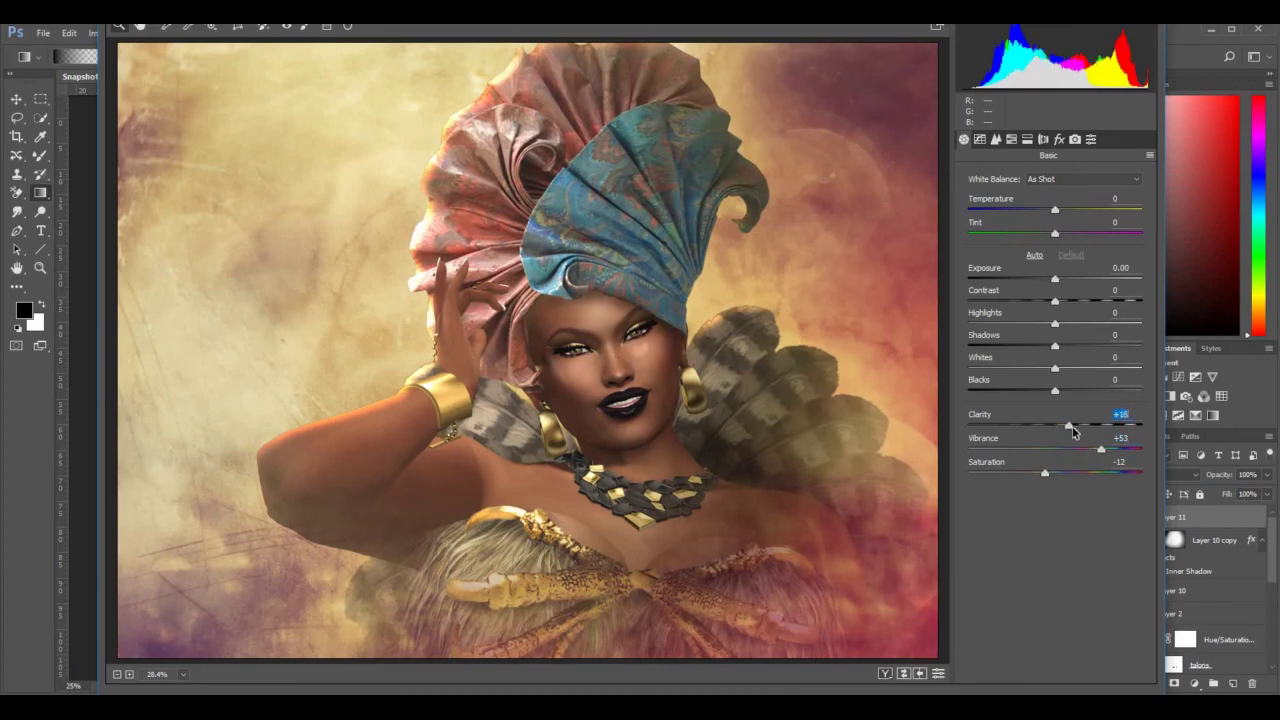
# Set the tone curve's Highlights +20, Lights +19, Darks -16 and Shadows -17, and the basic Contrast +18, Highlights +23 and Whites +20.
pyautogui.click(981, 139)
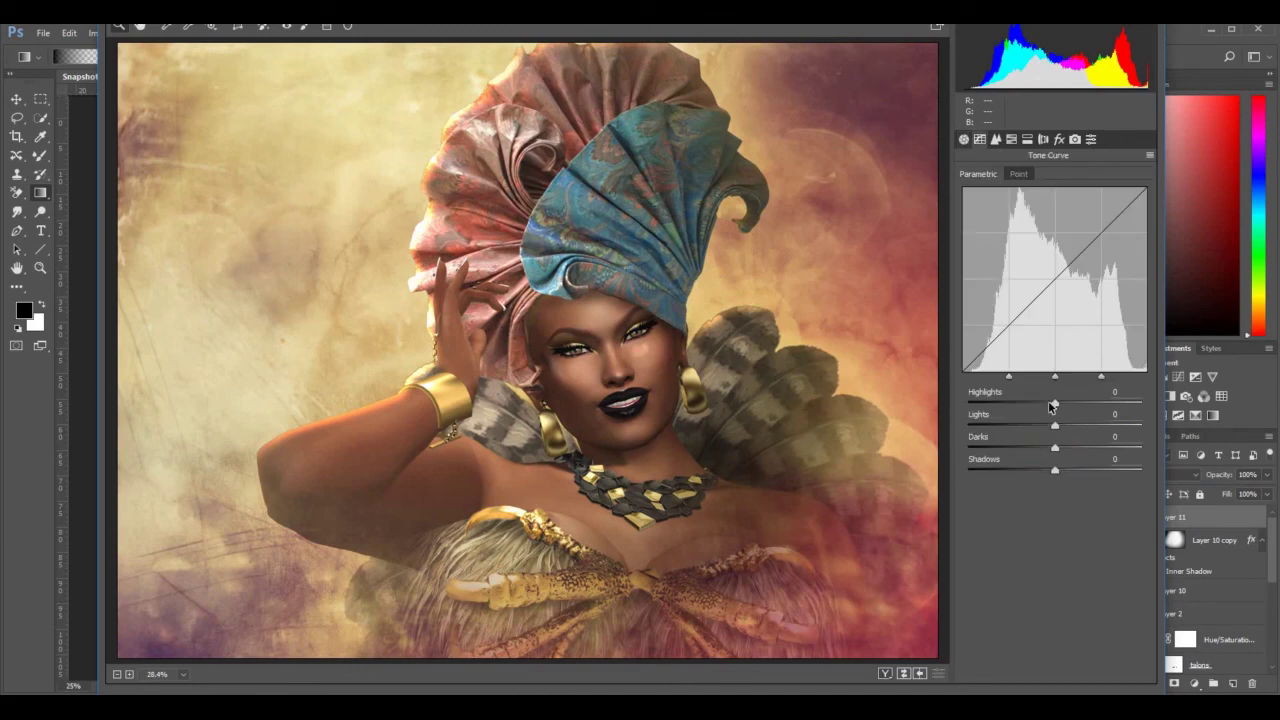
pyautogui.moveTo(1050, 406); pyautogui.dragTo(1042, 472)
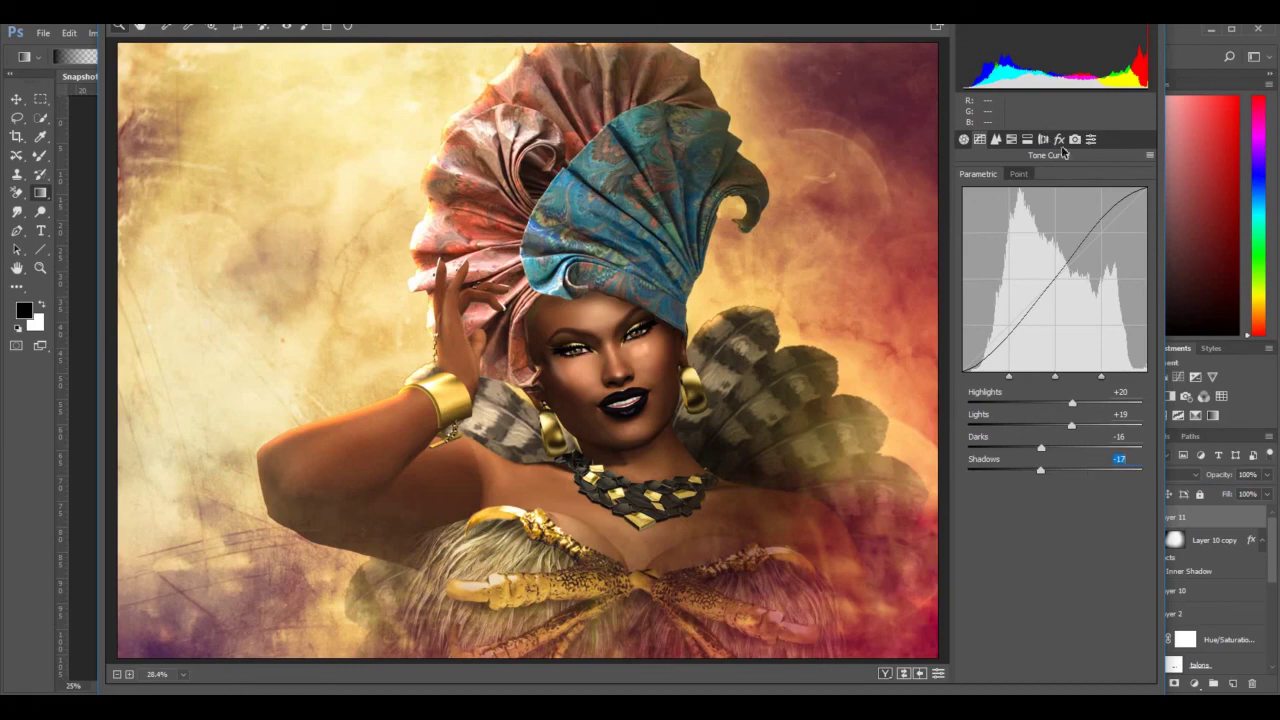
pyautogui.click(964, 139)
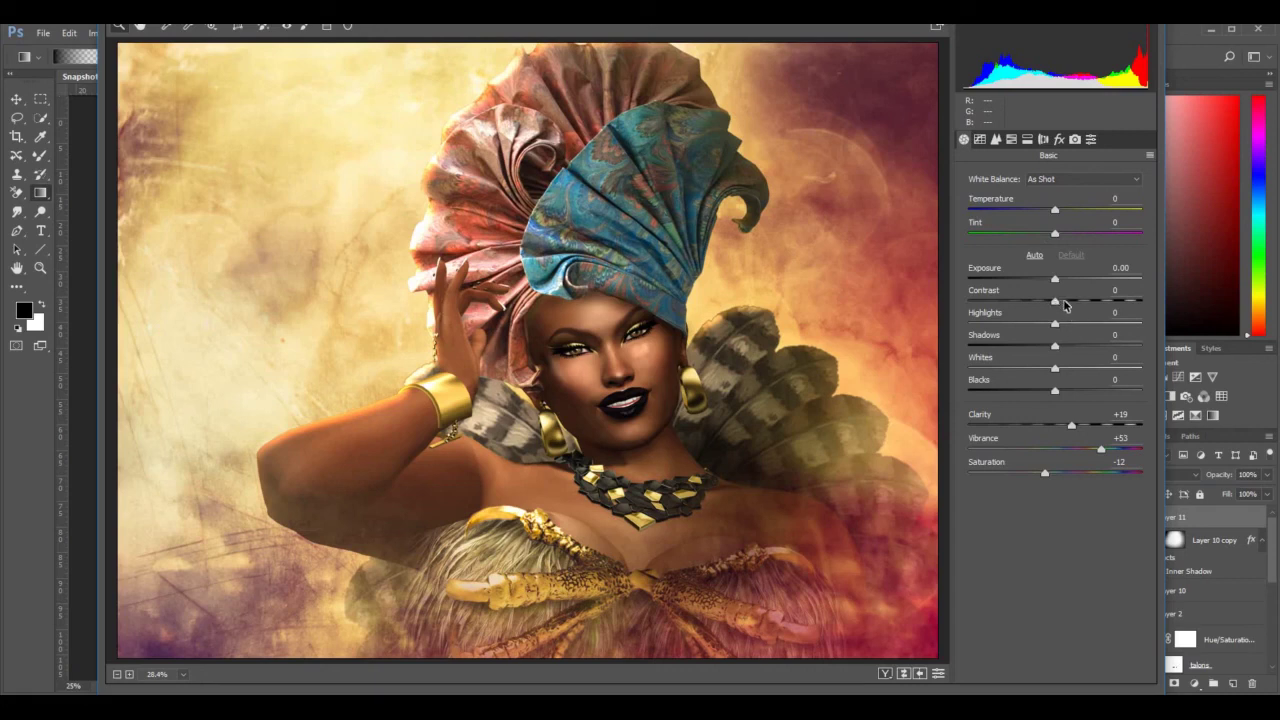
pyautogui.moveTo(1056, 301); pyautogui.dragTo(1074, 327)
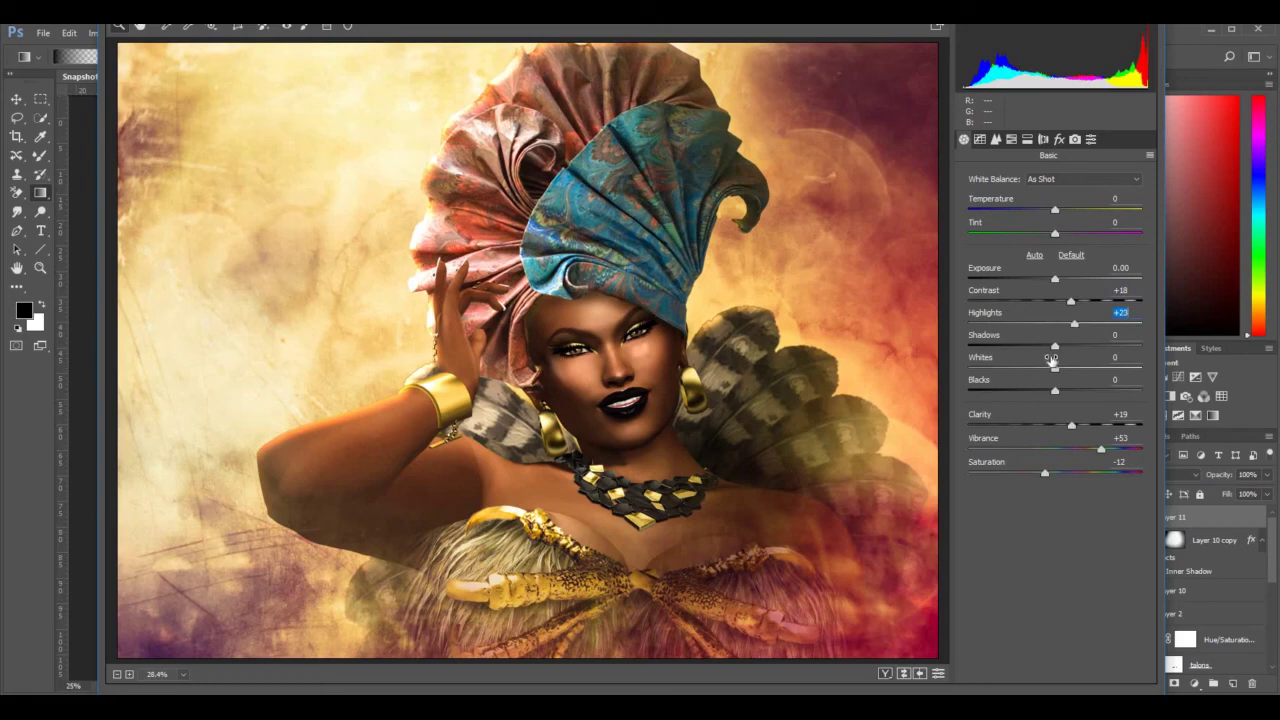
pyautogui.moveTo(1053, 372); pyautogui.dragTo(1073, 371)
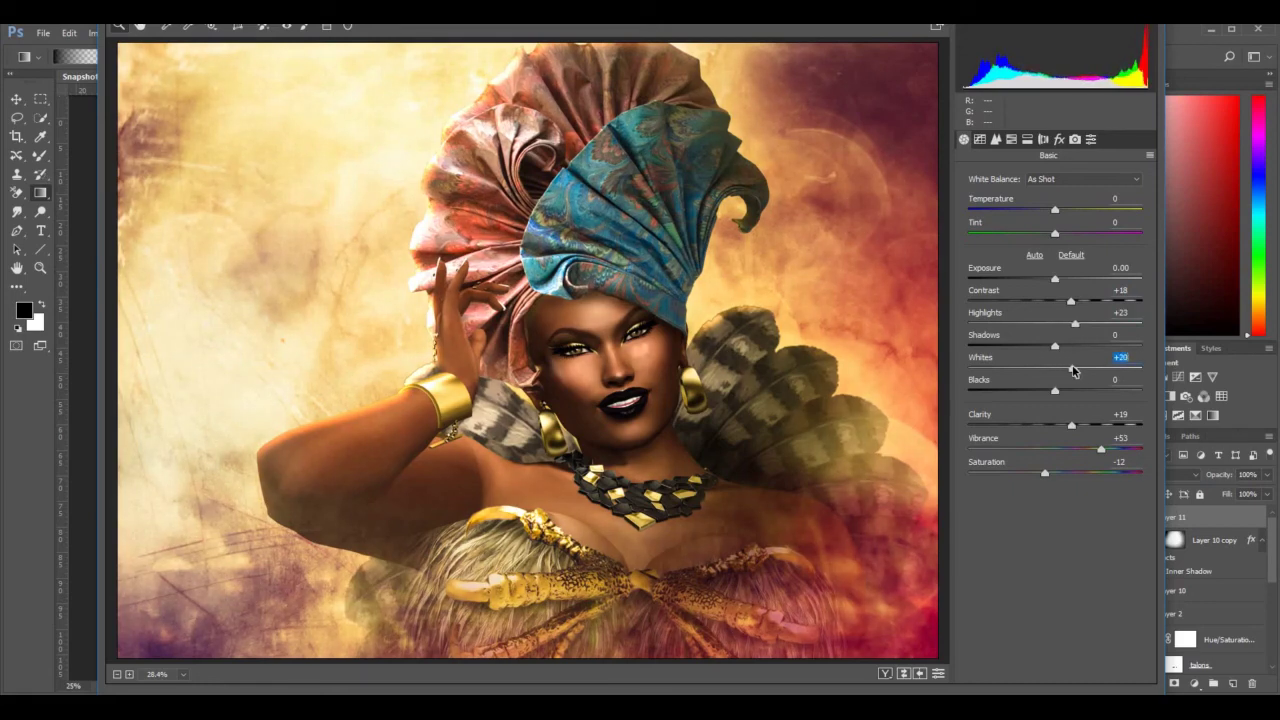
# Set Dehaze to -3 and Grain amount to 29, and add a post-crop vignette with amount -10 and roundness +65.
pyautogui.click(1059, 139)
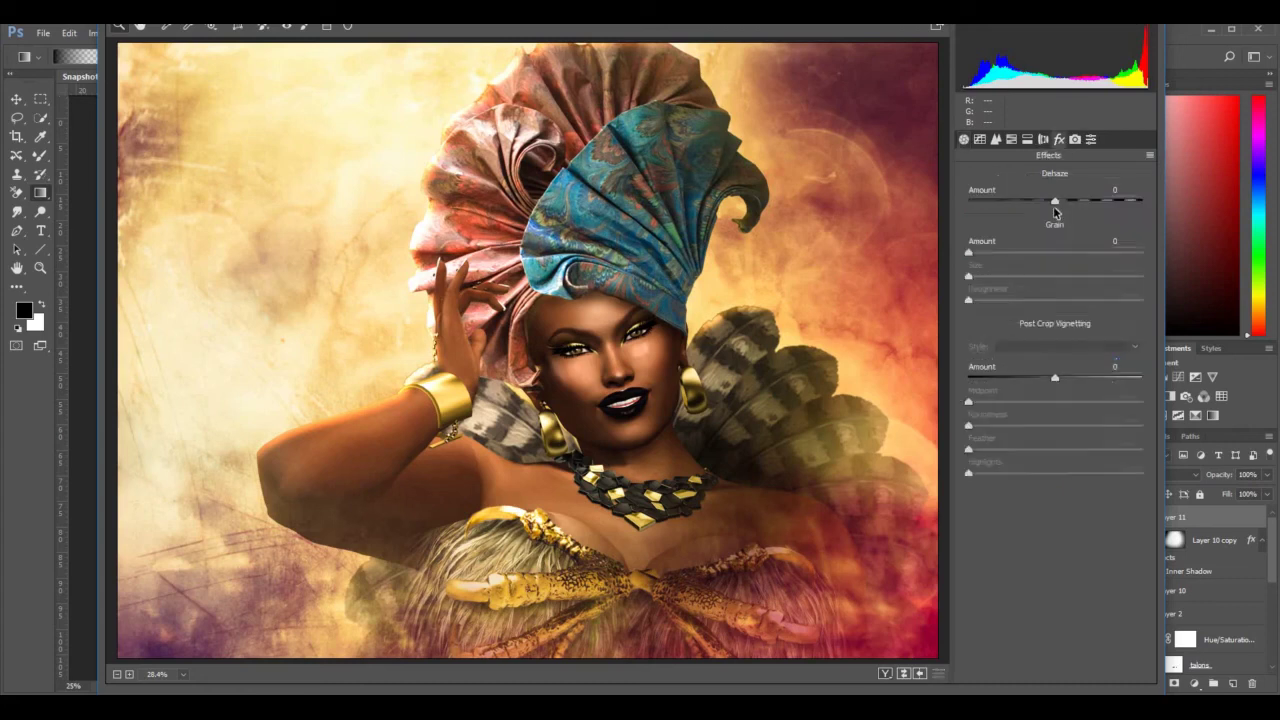
pyautogui.moveTo(1056, 204); pyautogui.dragTo(1054, 206)
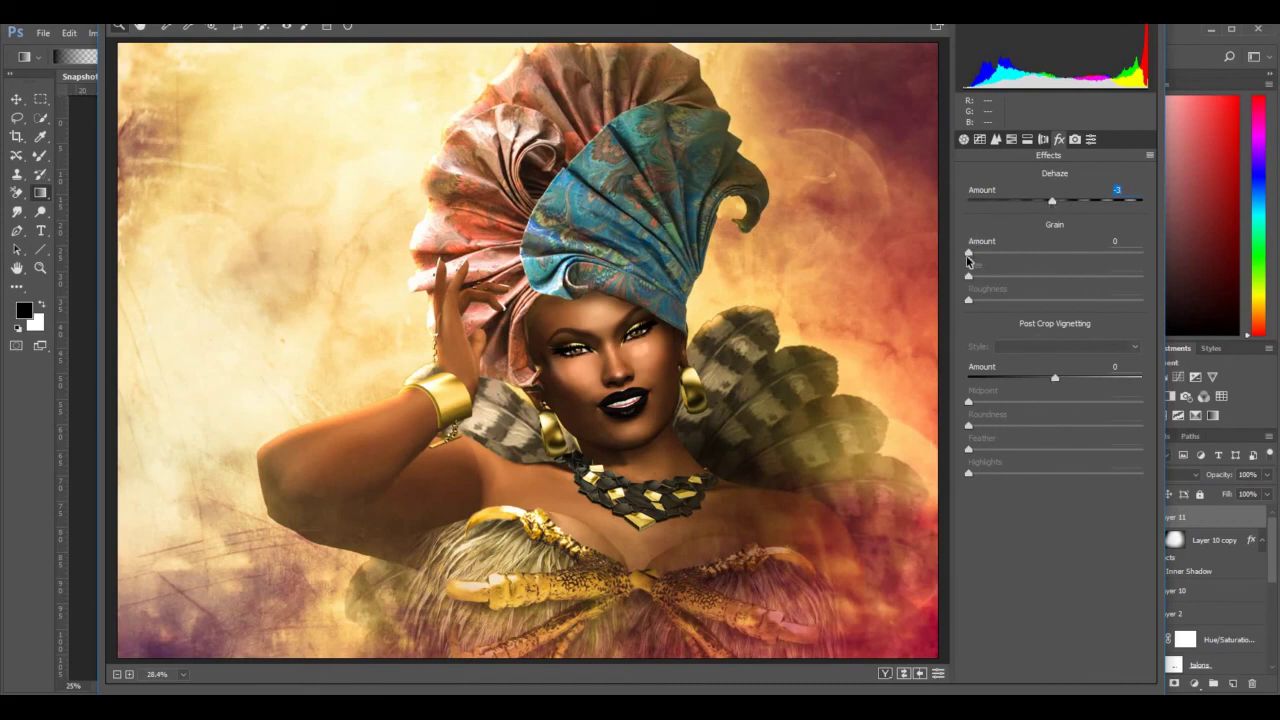
pyautogui.moveTo(968, 255); pyautogui.dragTo(1018, 258)
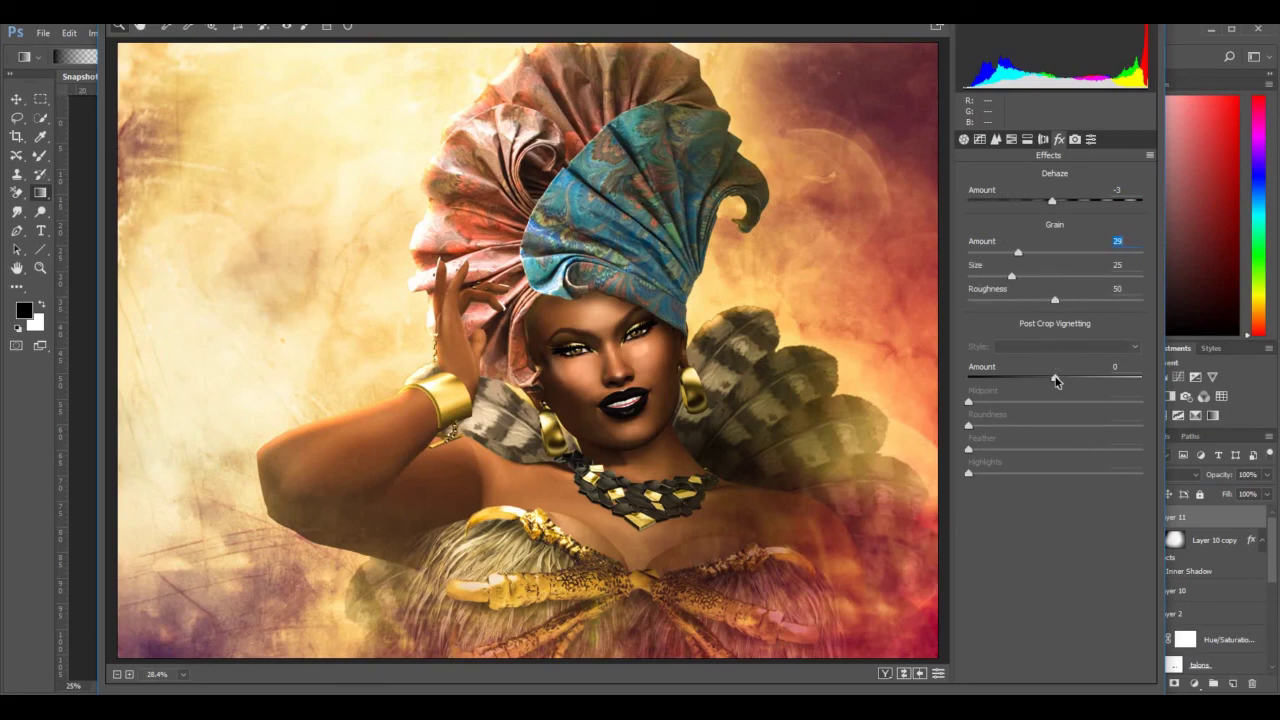
pyautogui.moveTo(1055, 380); pyautogui.dragTo(1119, 426)
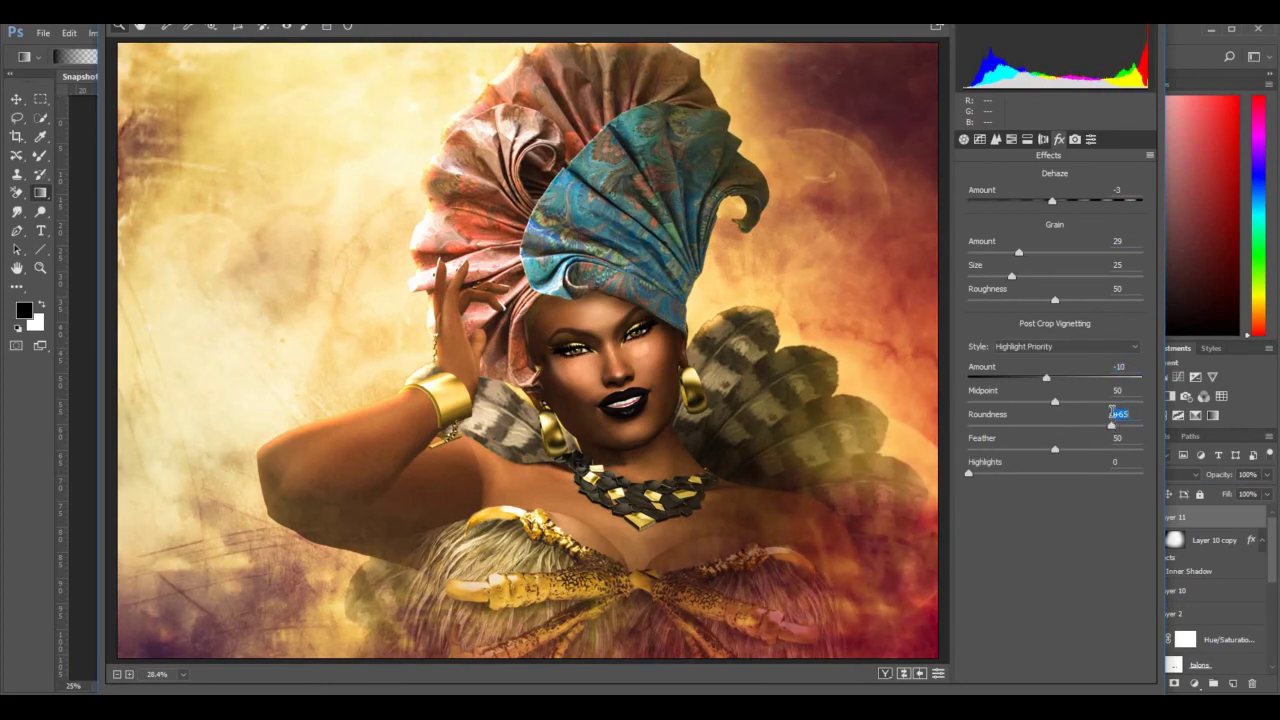
# Split-tone the highlights with blue hue 239 at a low saturation and apply the Camera Raw adjustments.
pyautogui.click(1028, 140)
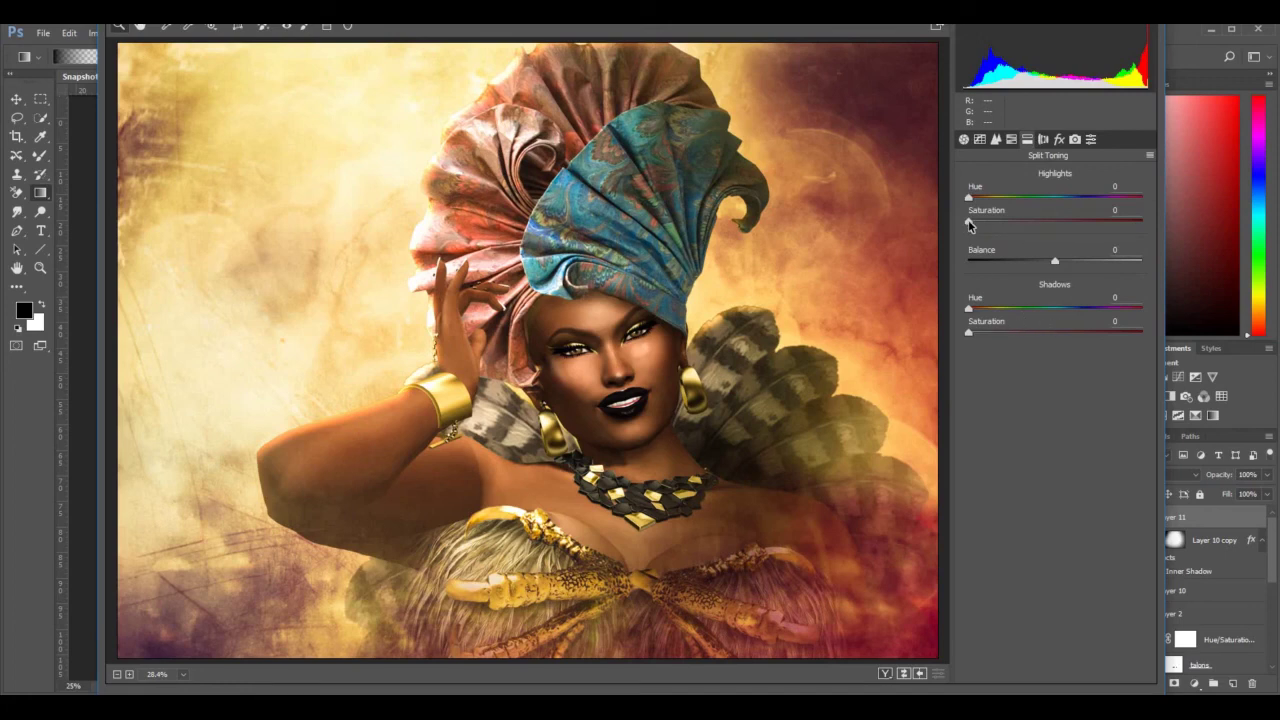
pyautogui.moveTo(968, 222); pyautogui.dragTo(1078, 200)
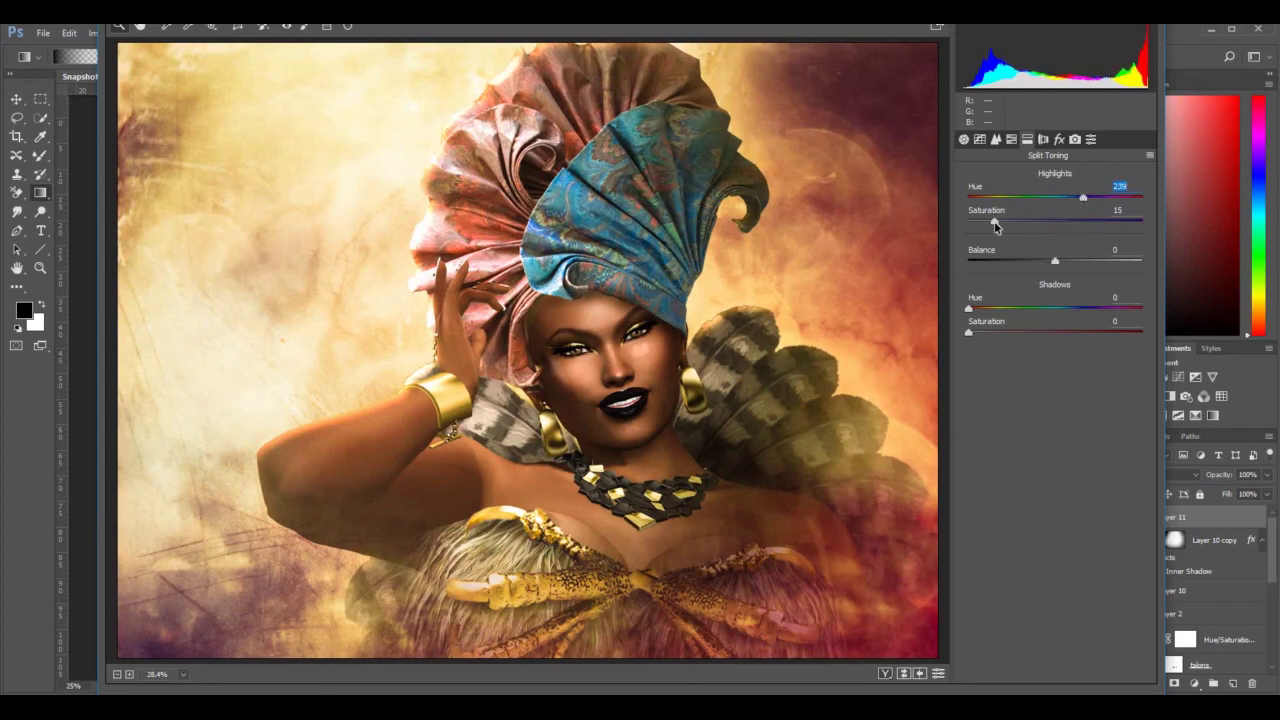
pyautogui.moveTo(995, 226); pyautogui.dragTo(988, 226)
pyautogui.click(1140, 694)
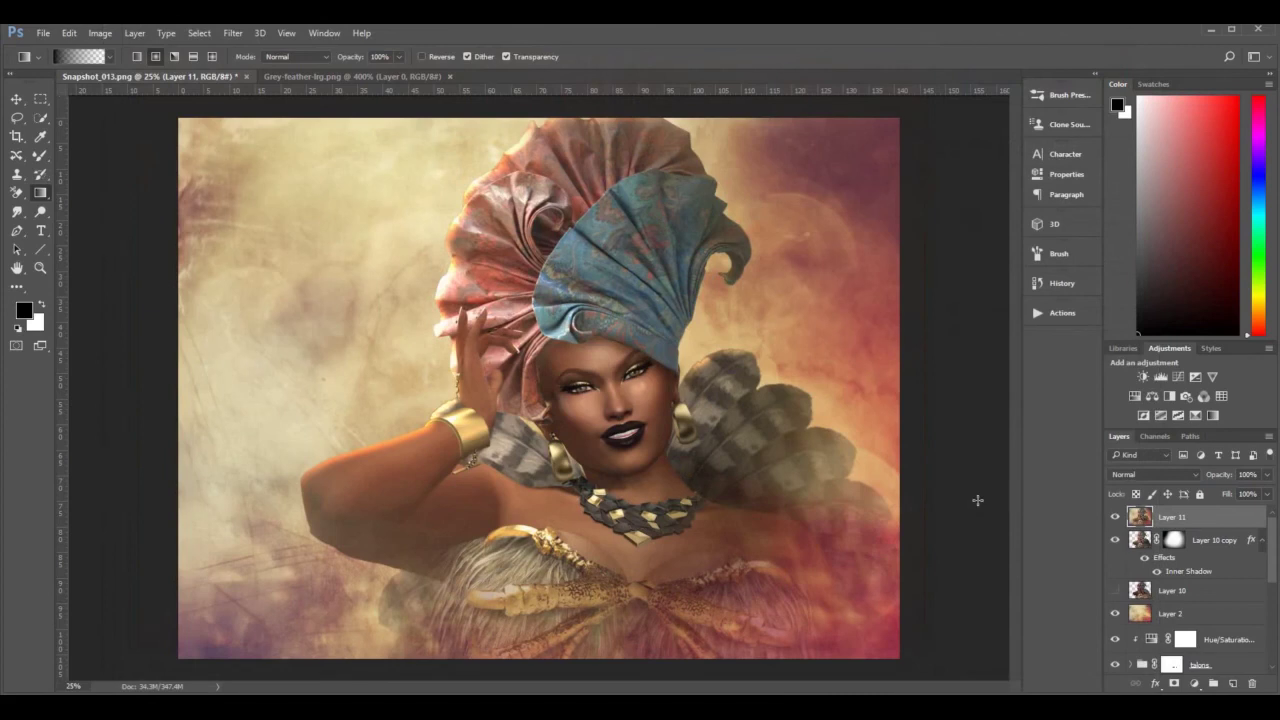